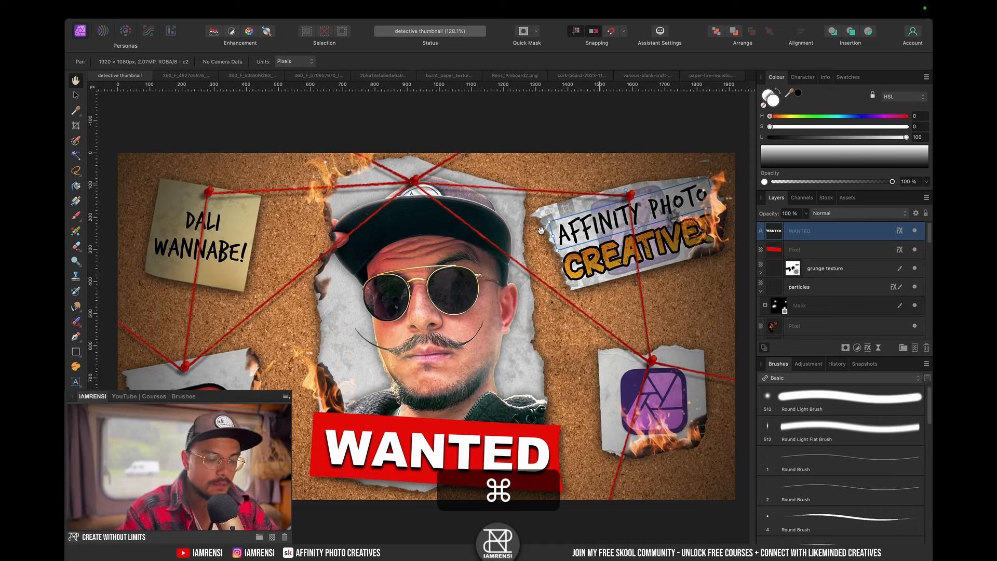
- Create a new 1920 × 1080 px document from the YT Thumbnail preset
key("super+n")
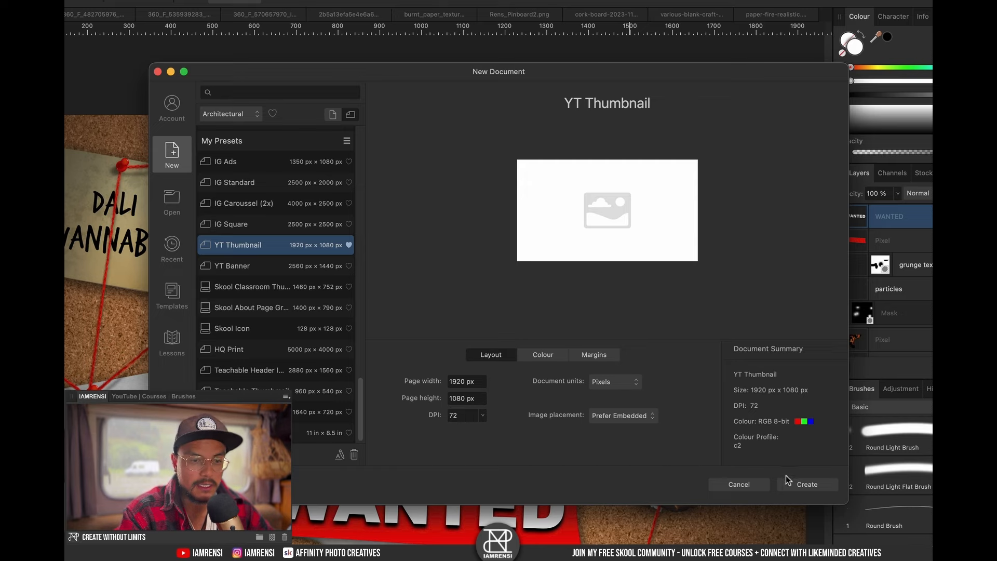
left_click(805, 485)
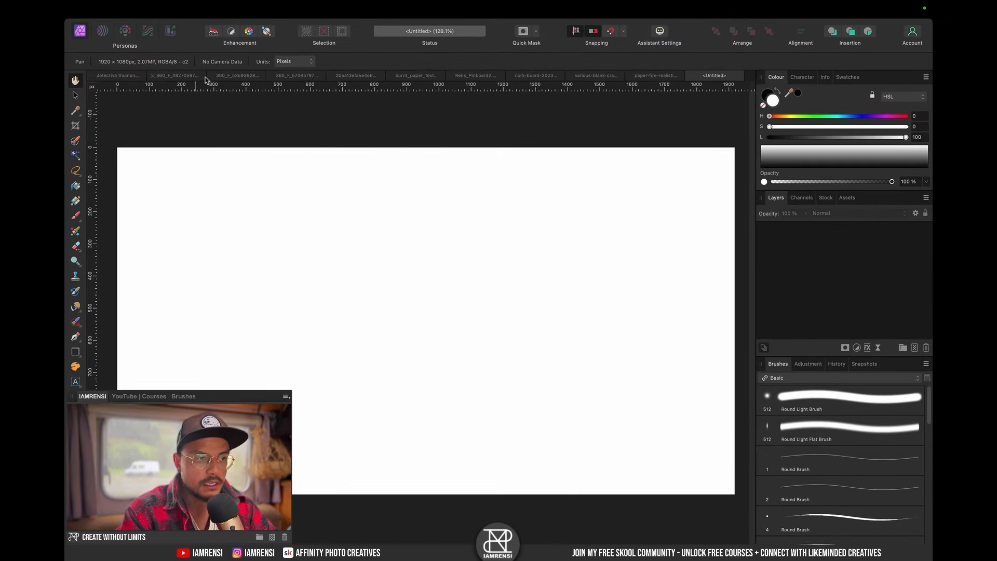
- Copy the cork board image from its open document and paste it into the new untitled thumbnail document
left_click(167, 76)
left_click(414, 75)
left_click(478, 75)
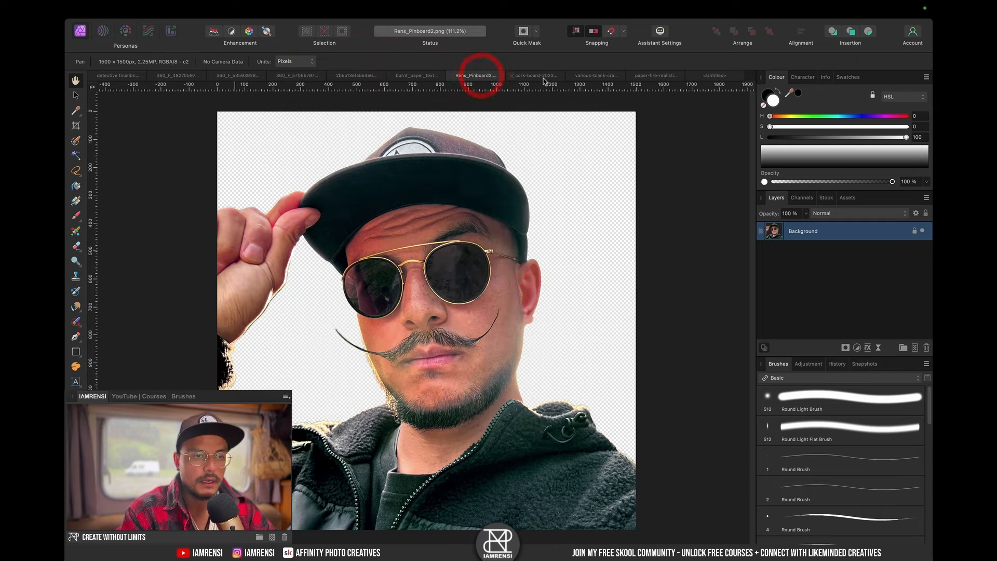
left_click(540, 76)
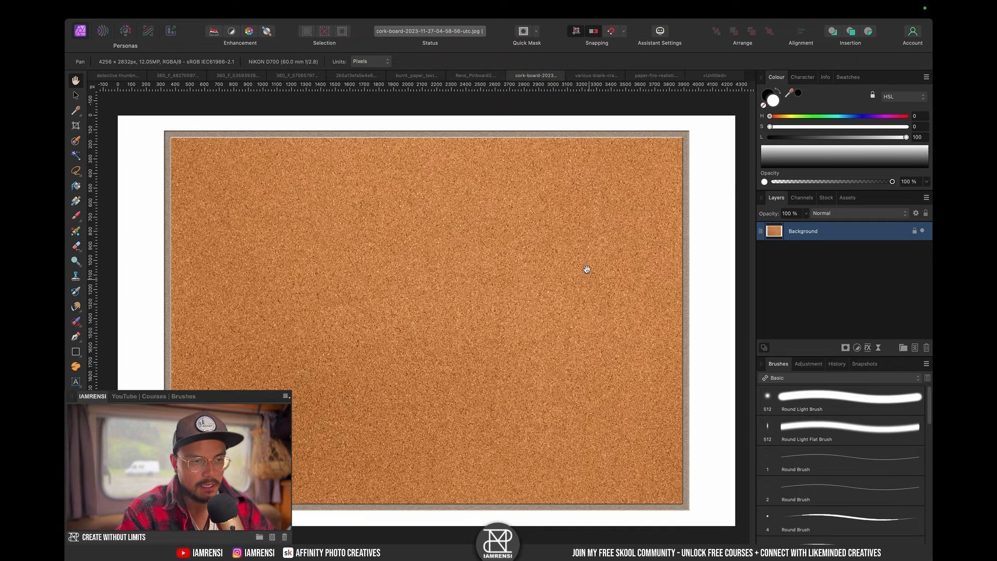
key("super+c")
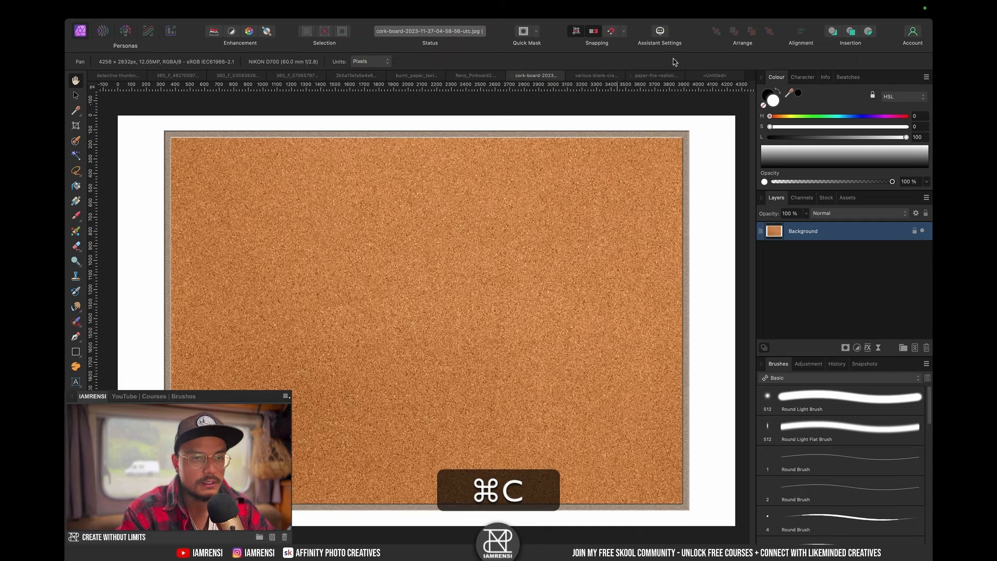
left_click(708, 77)
key("super+v")
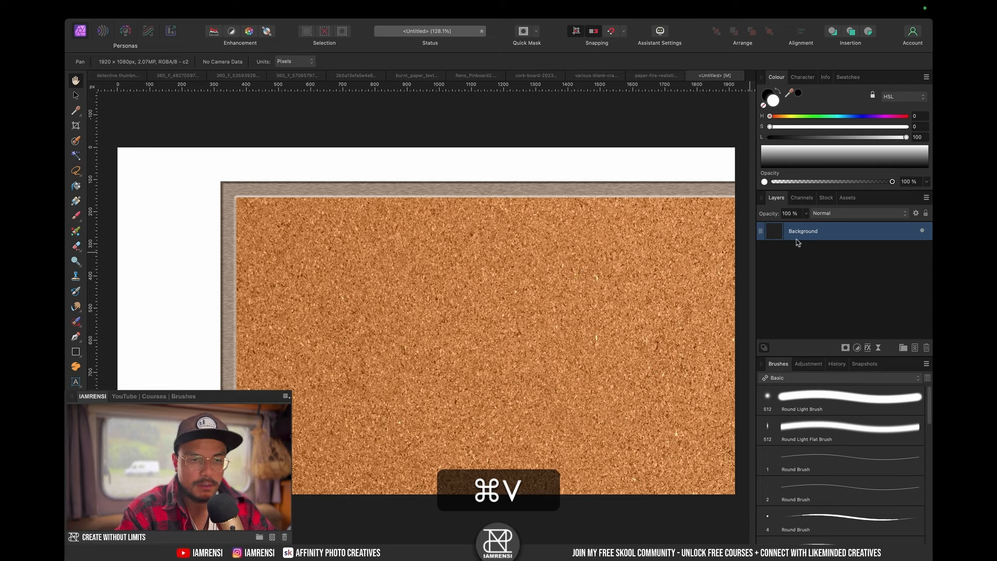
- Scale down the cork board layer and position it so only the cork texture fills the canvas, without its frame
double_click(776, 230)
key("v")
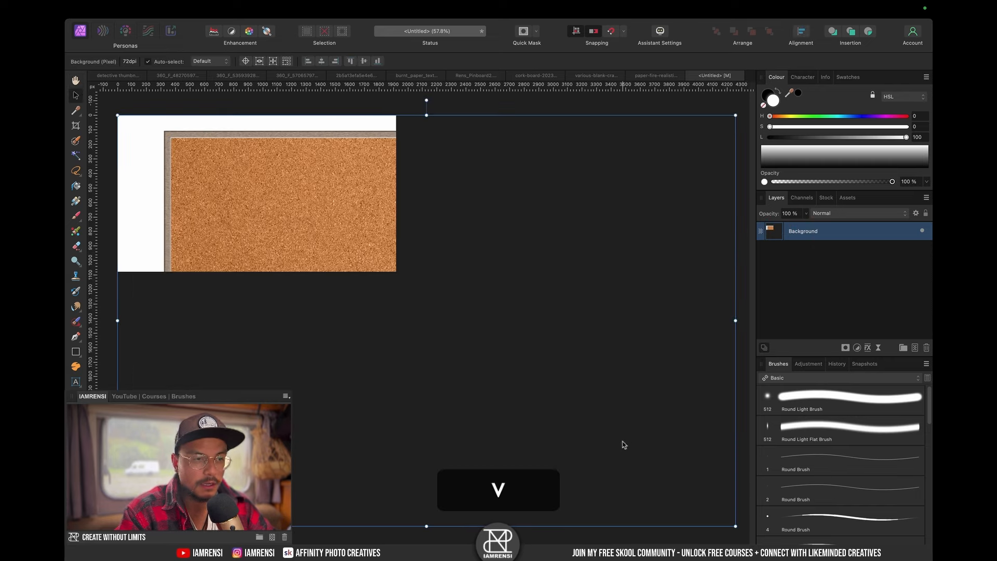
left_click_drag(736, 527, 608, 469)
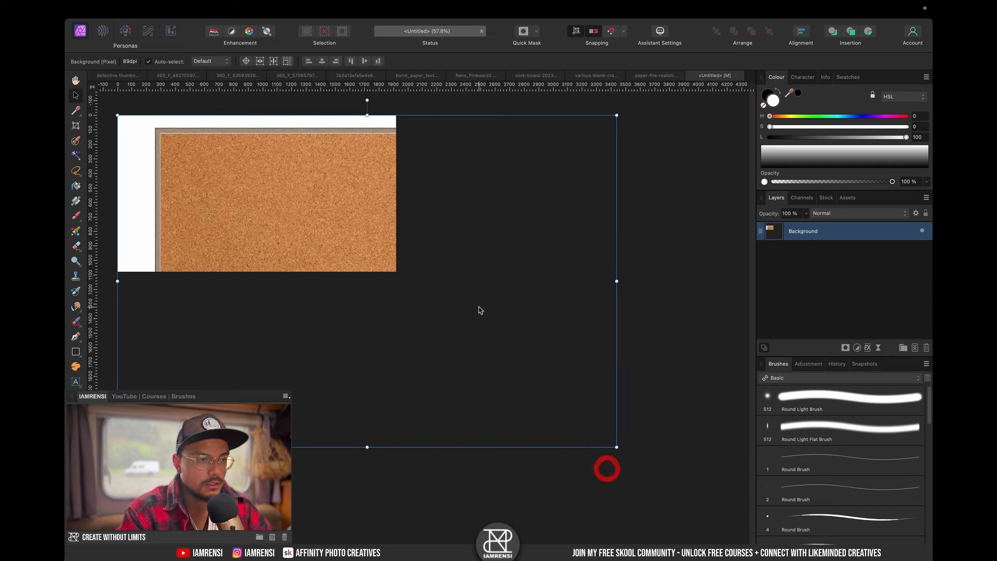
left_click_drag(479, 308, 360, 258)
key("super+0")
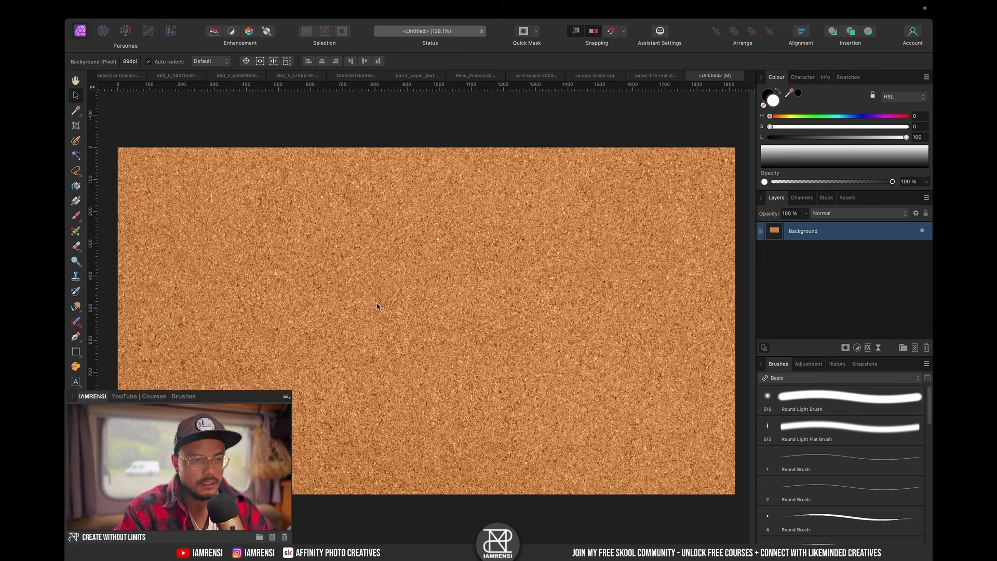
left_click(376, 304)
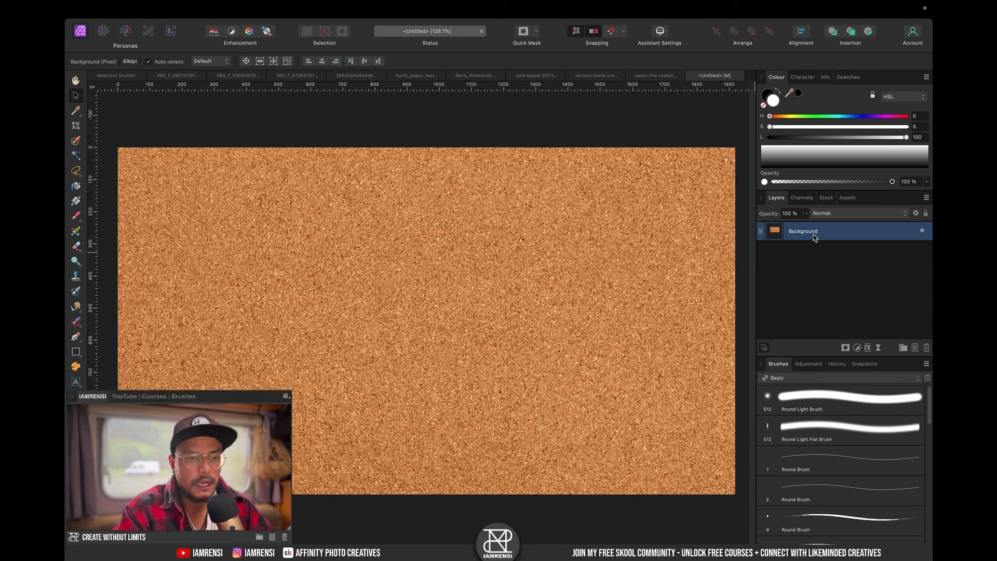
- Rasterise and trim the cork board layer to the canvas bounds
key("super+minus")
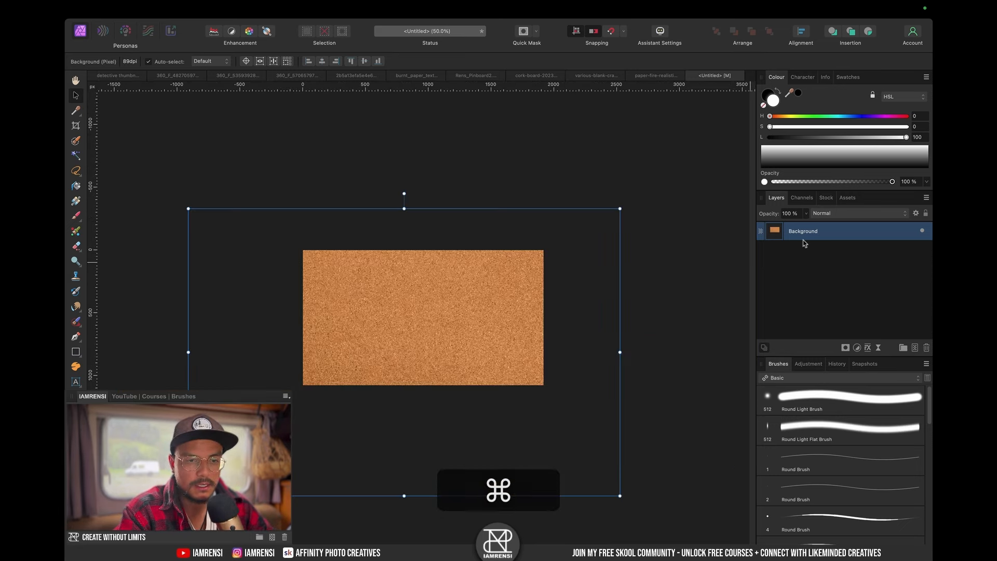
right_click(804, 231)
left_click(826, 444)
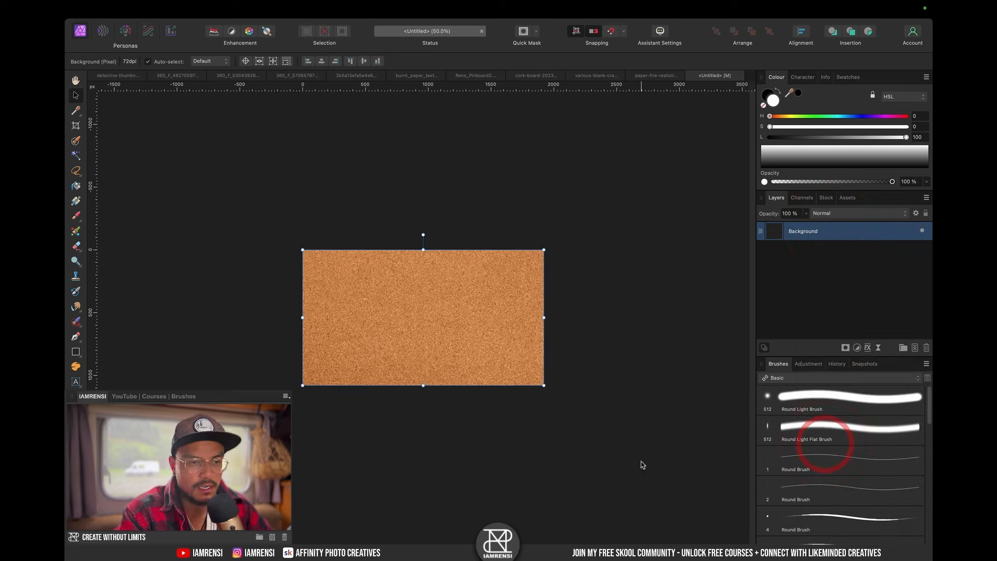
key("super+0")
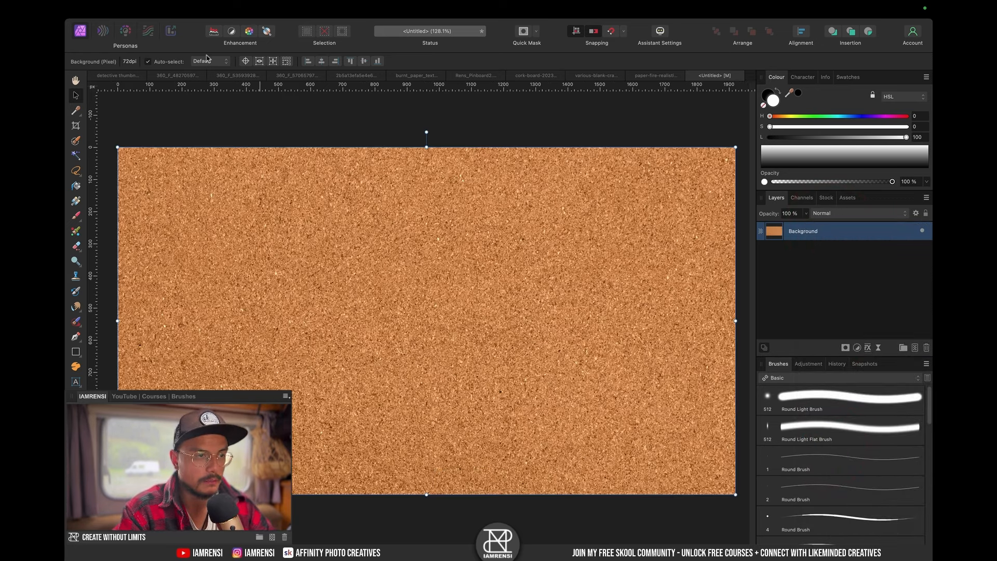
- In the blank craft papers document, select the lower-right torn paper with the Selection Brush
left_click(656, 75)
left_click(597, 75)
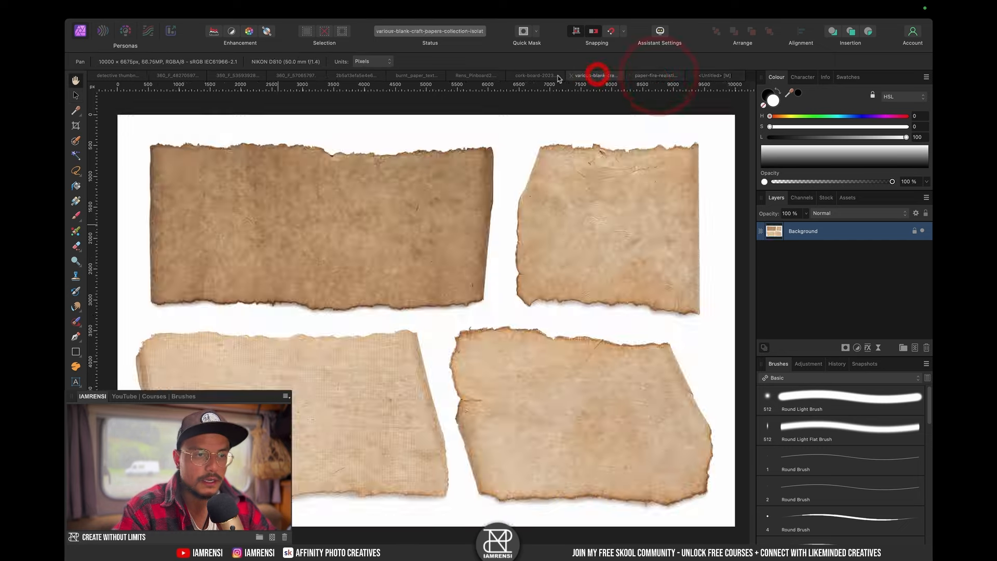
left_click(536, 75)
left_click(599, 76)
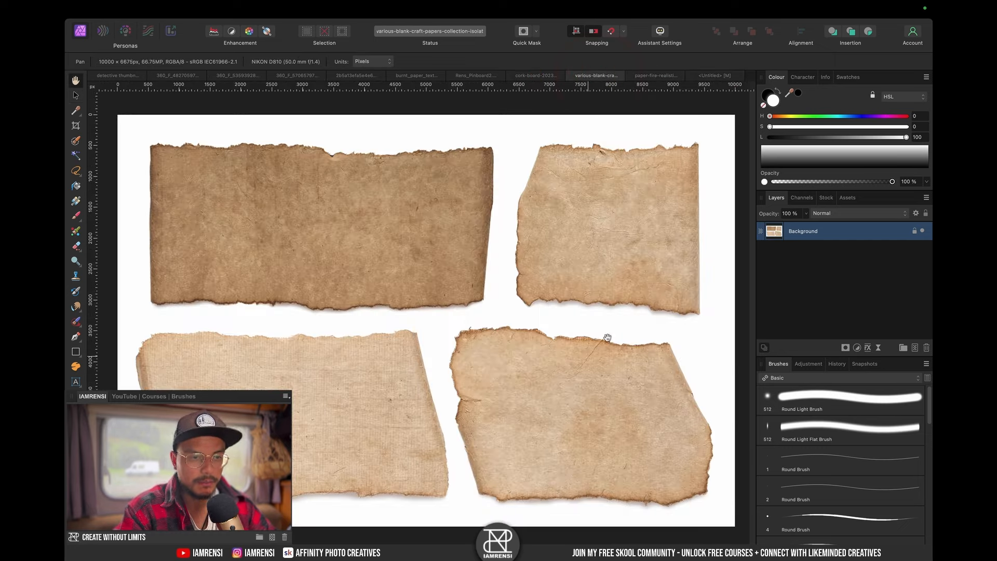
key("w")
key("w")
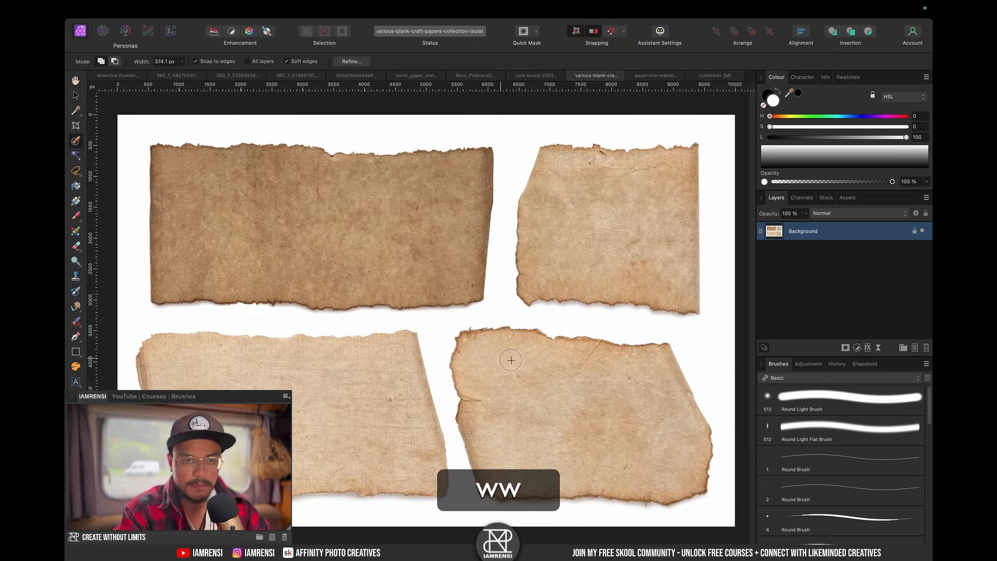
mouse_move(511, 360)
left_mouse_down()
mouse_move(483, 406)
mouse_move(691, 395)
mouse_move(674, 471)
mouse_move(502, 450)
left_mouse_up()
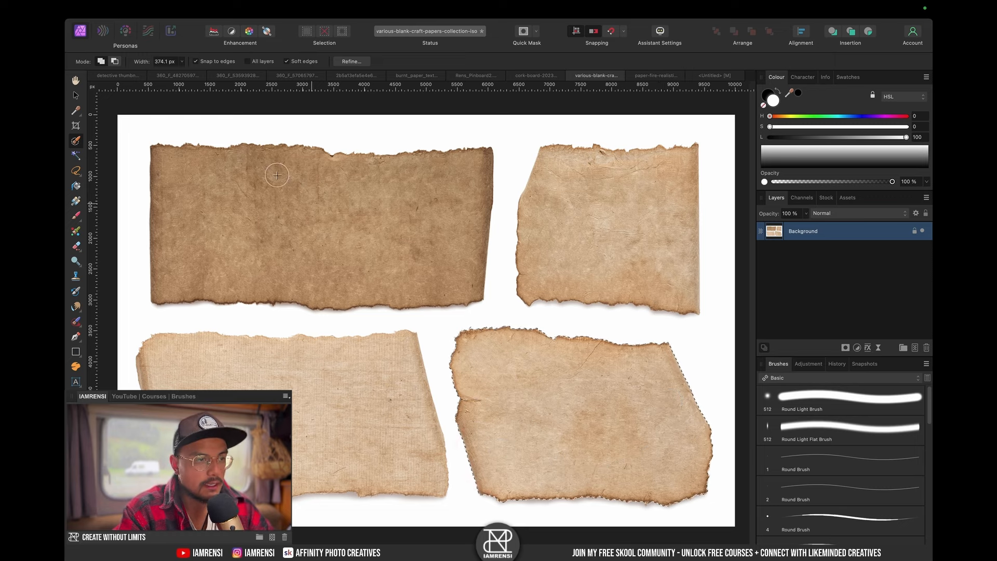
- Refine the selection by painting over the paper's upper, lower and lower-right edges with a Matte brush enlarged to 202 px
left_click(351, 61)
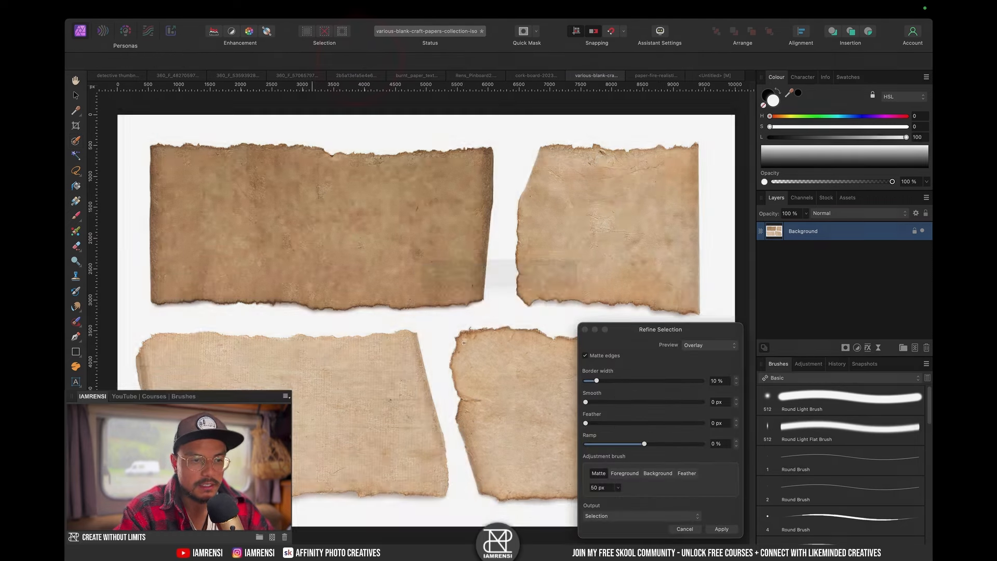
key("bracketright")
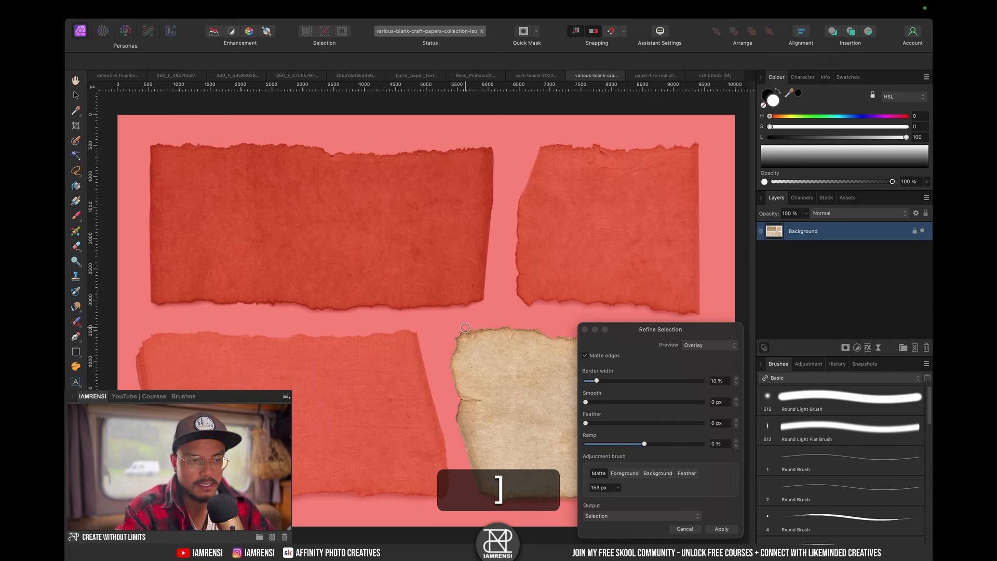
scroll(466, 327, "up", 5)
left_click_drag(402, 327, 546, 325)
scroll(501, 392, "down", 10)
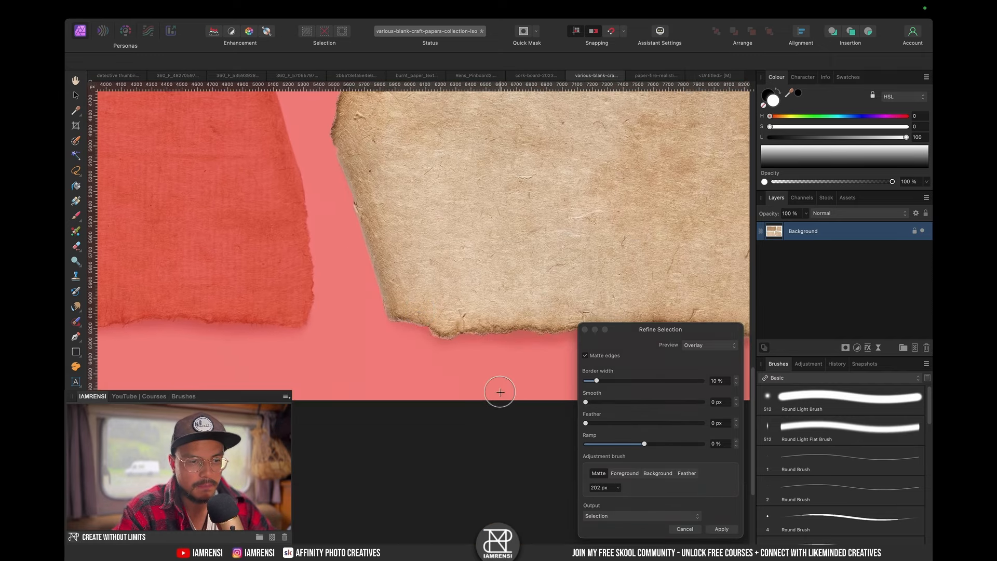
left_click_drag(421, 340, 514, 332)
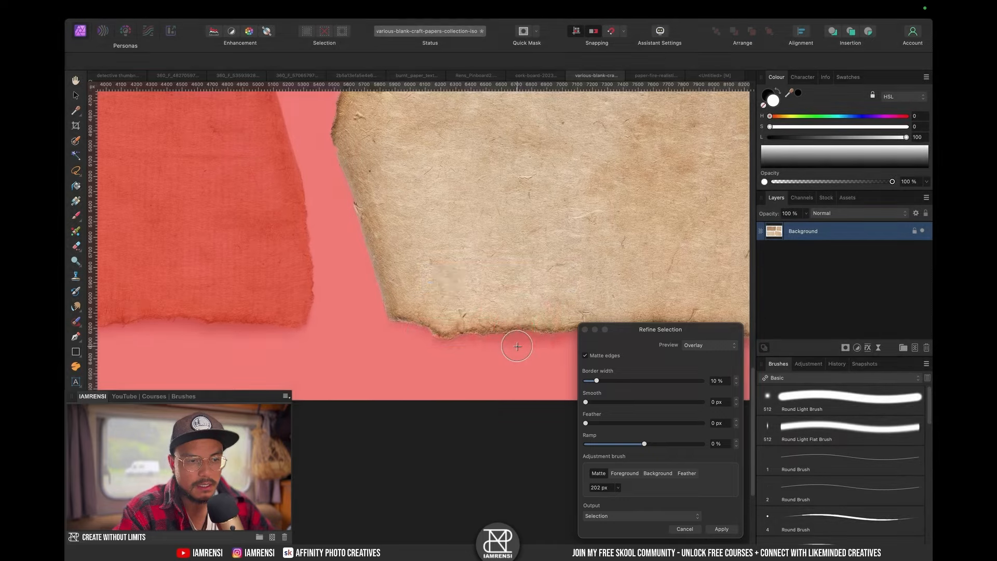
scroll(518, 347, "right", 5)
left_click_drag(415, 320, 632, 322)
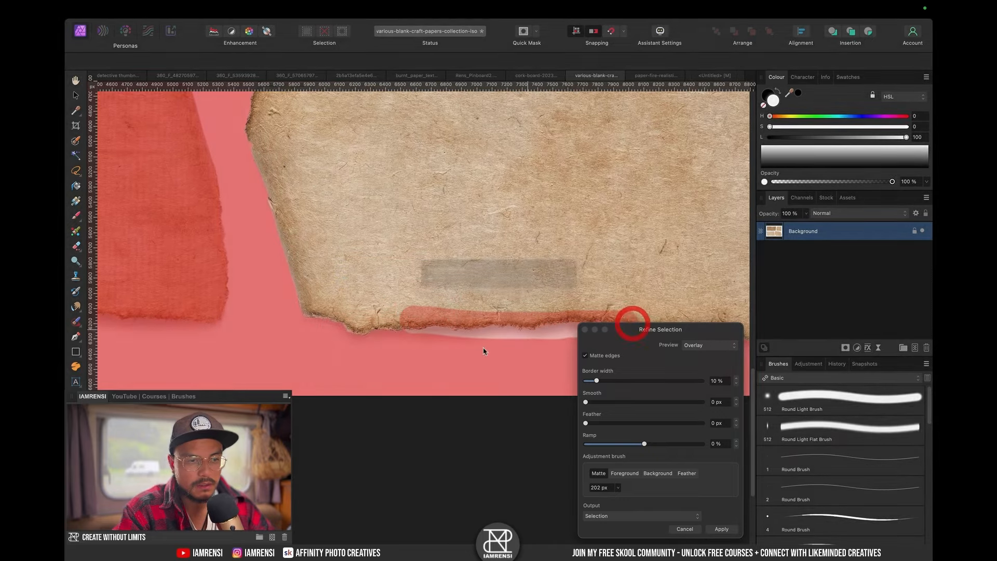
scroll(437, 366, "right", 10)
mouse_move(182, 318)
left_mouse_down()
mouse_move(383, 342)
mouse_move(491, 308)
mouse_move(485, 239)
left_mouse_up()
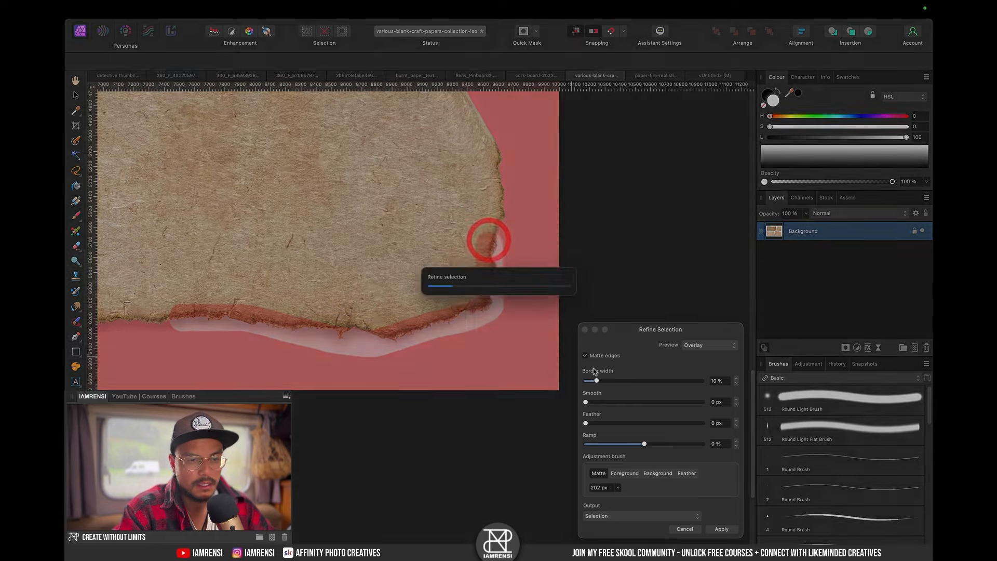
- Inspect the refined paper edges in the Black matte, White matte, and Black and white previews
left_click(710, 345)
left_click(711, 356)
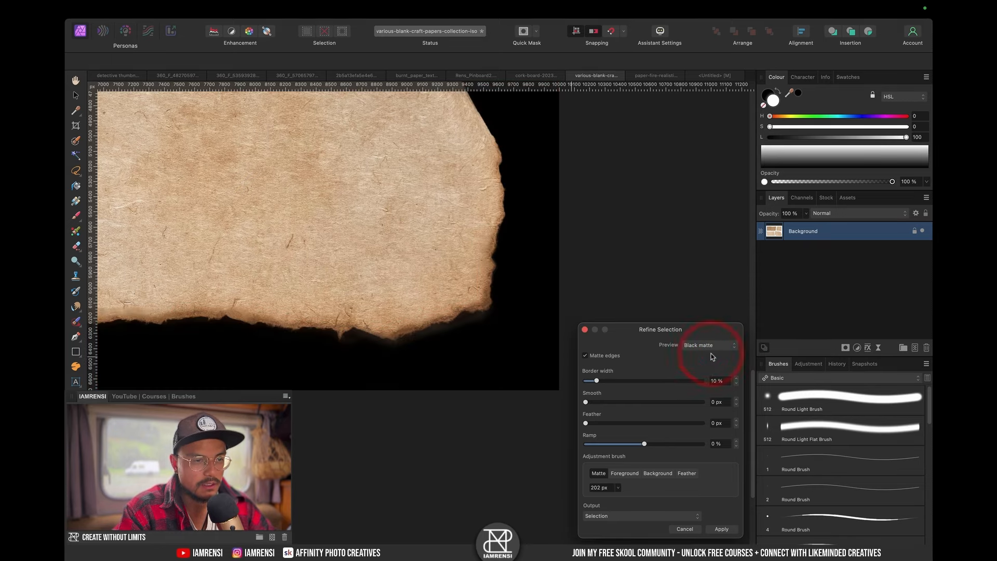
scroll(369, 360, "up", 5)
scroll(369, 360, "left", 5)
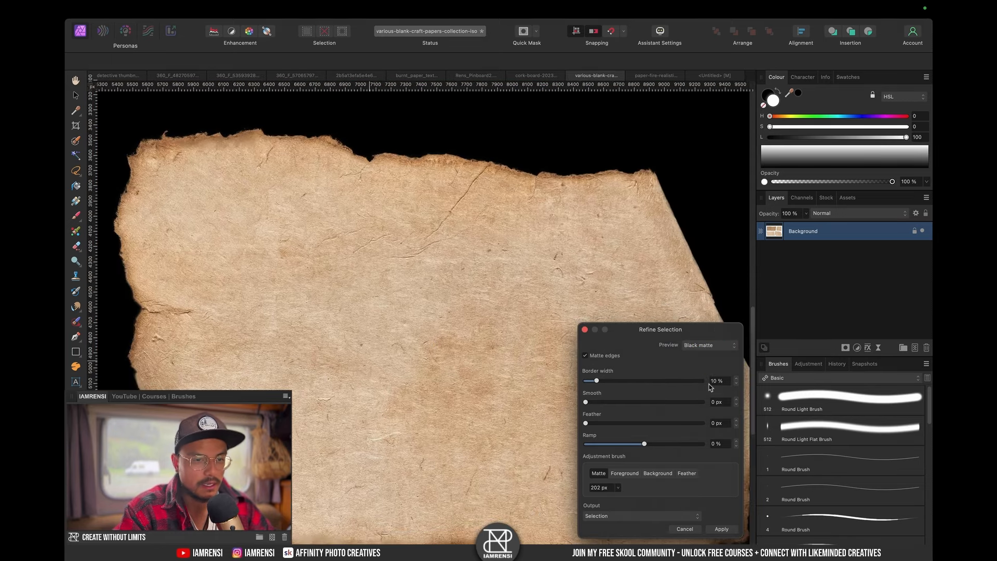
left_click(717, 347)
left_click(706, 364)
left_click(713, 347)
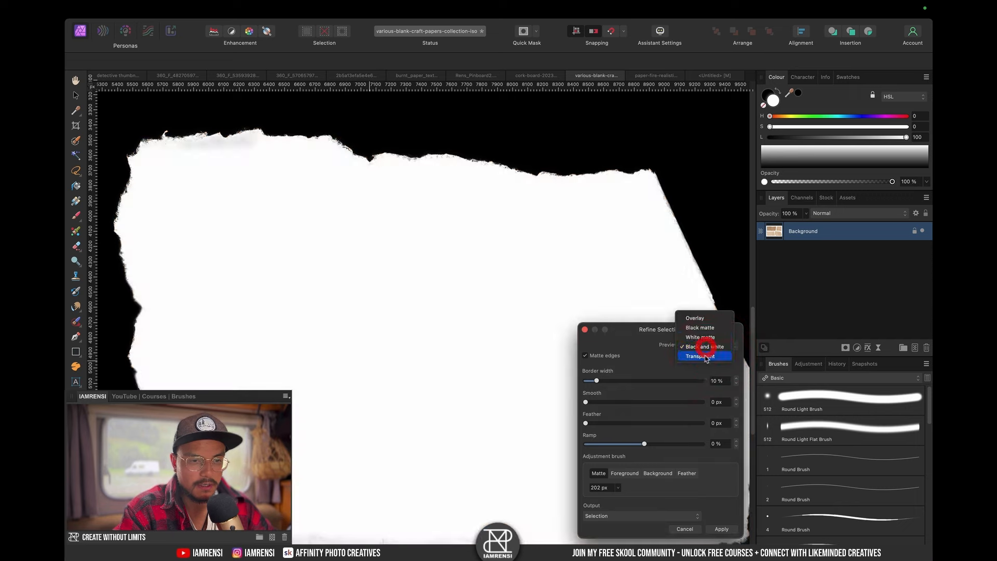
left_click(719, 336)
scroll(524, 370, "down", 10)
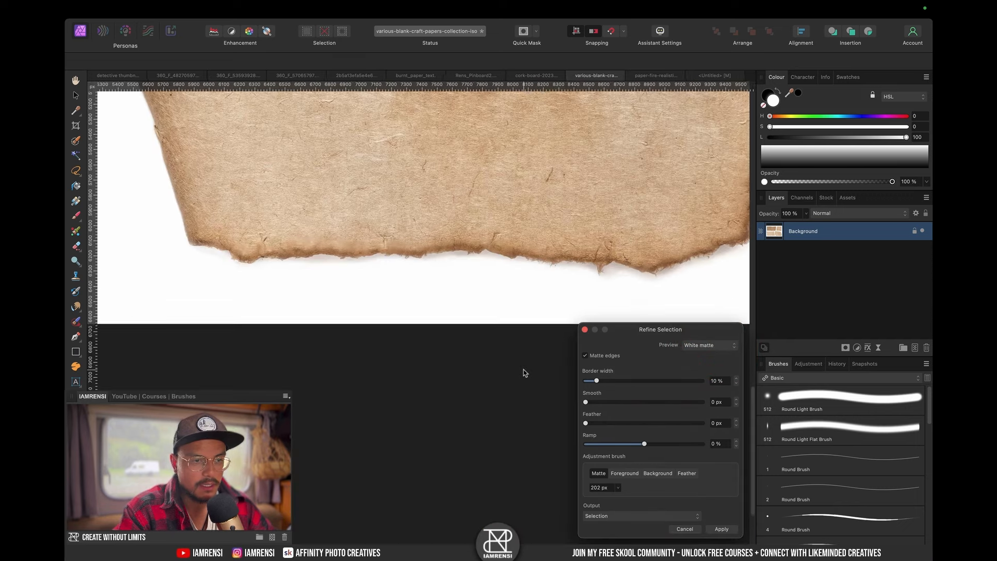
left_click(709, 346)
left_click(710, 354)
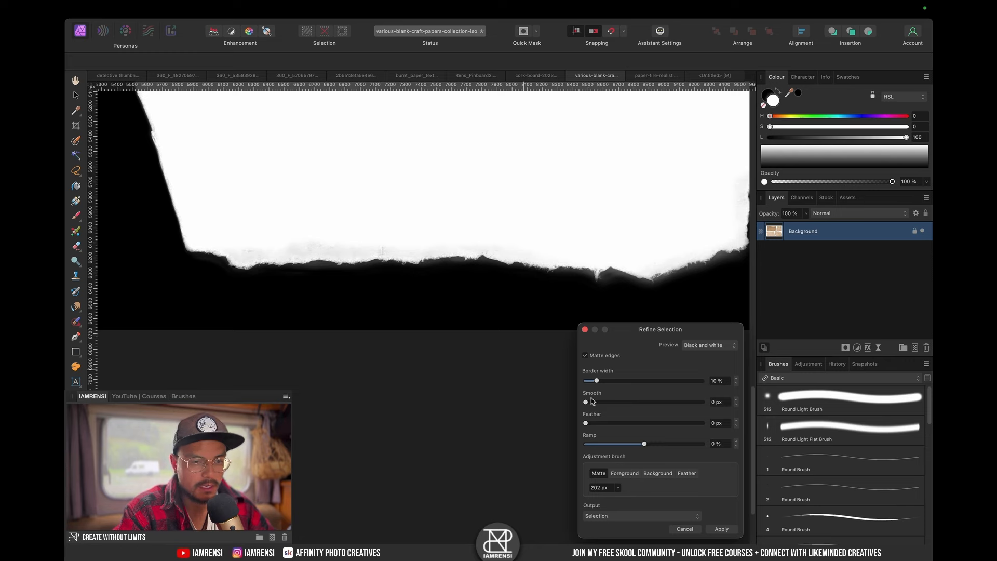
- Set the refinement's border width to 3 % and output the paper selection to a new layer
left_click_drag(595, 382, 590, 381)
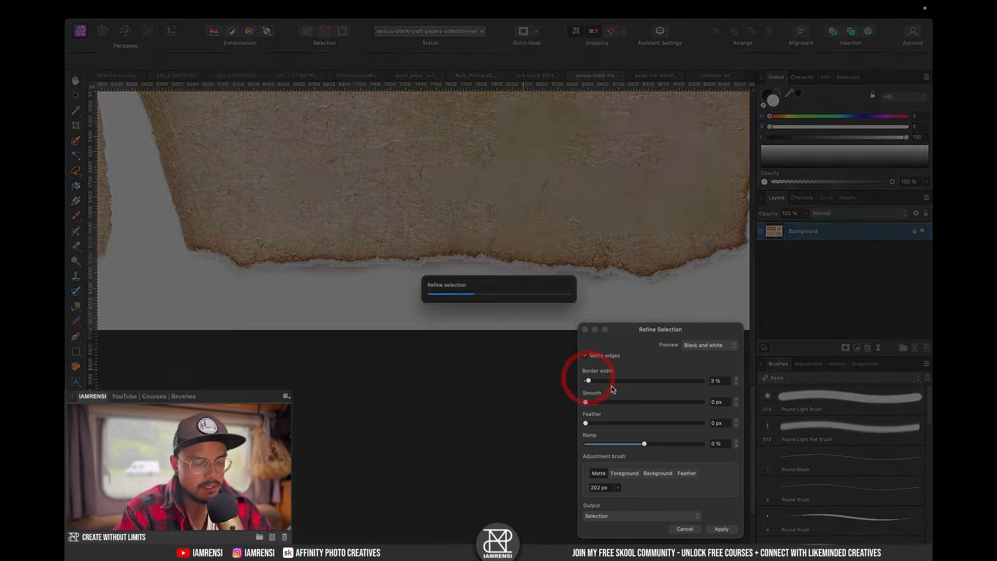
key("super+0")
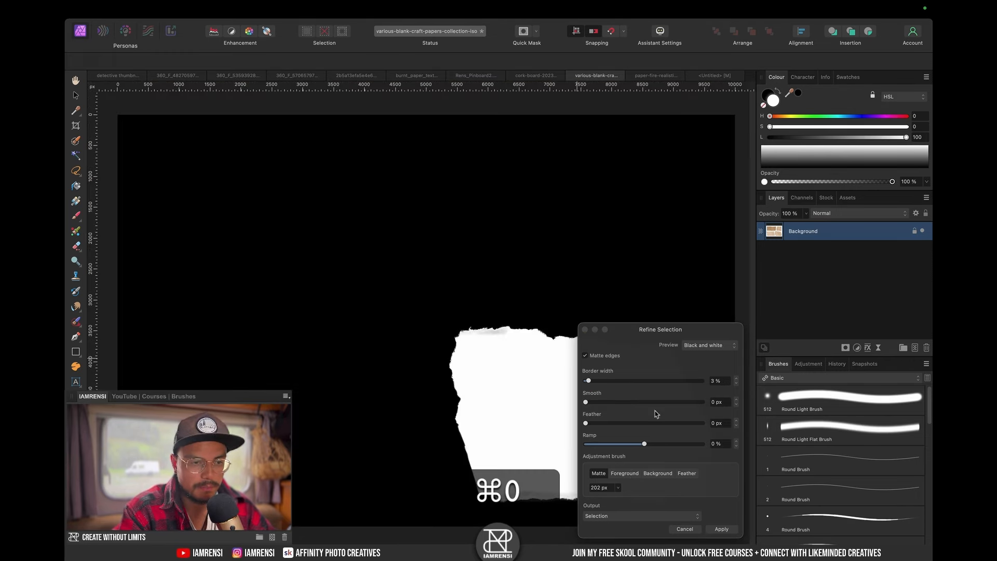
left_click(667, 517)
left_click(644, 537)
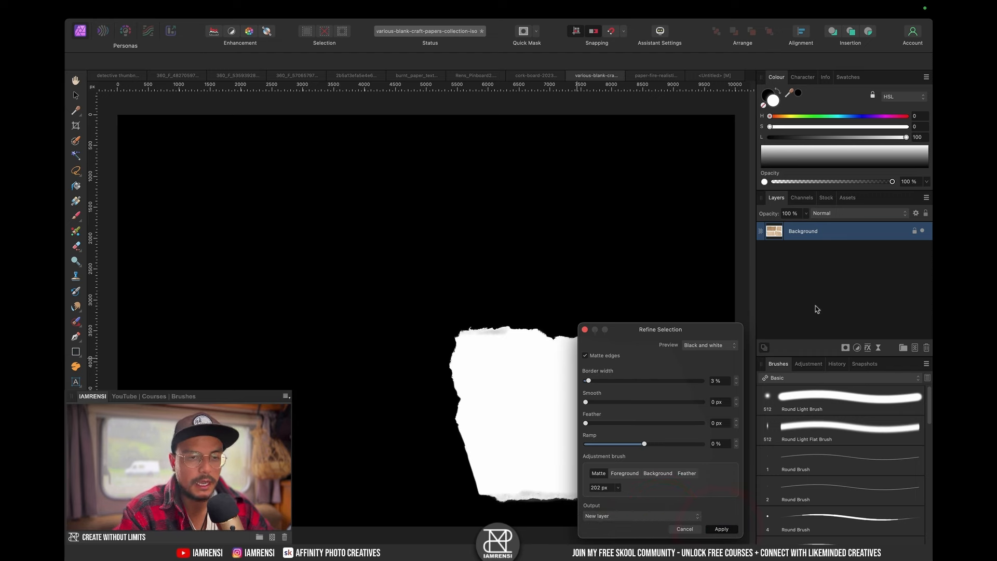
key("Return")
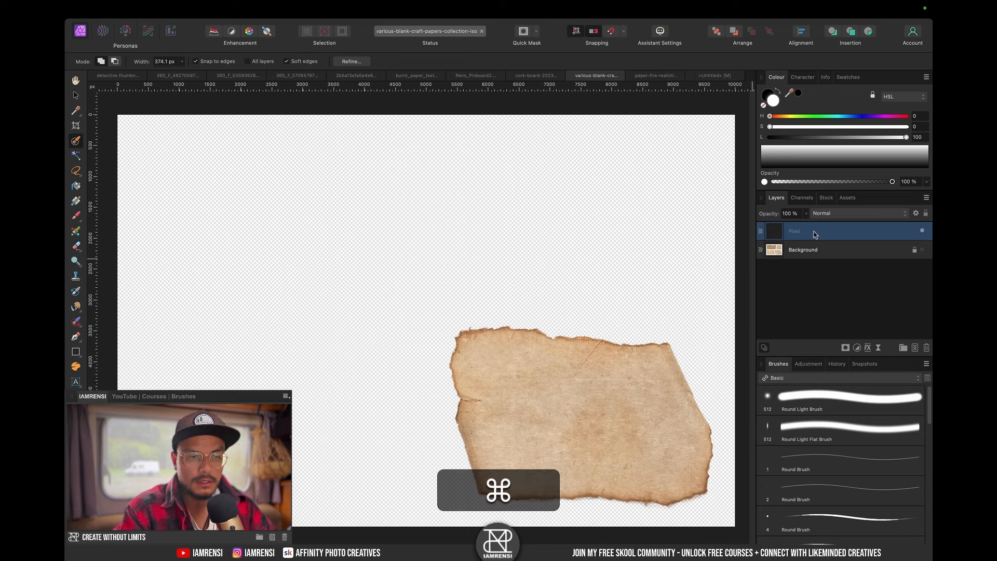
- Copy the cut-out paper layer and paste it above the cork background in the untitled thumbnail document
key("super+c")
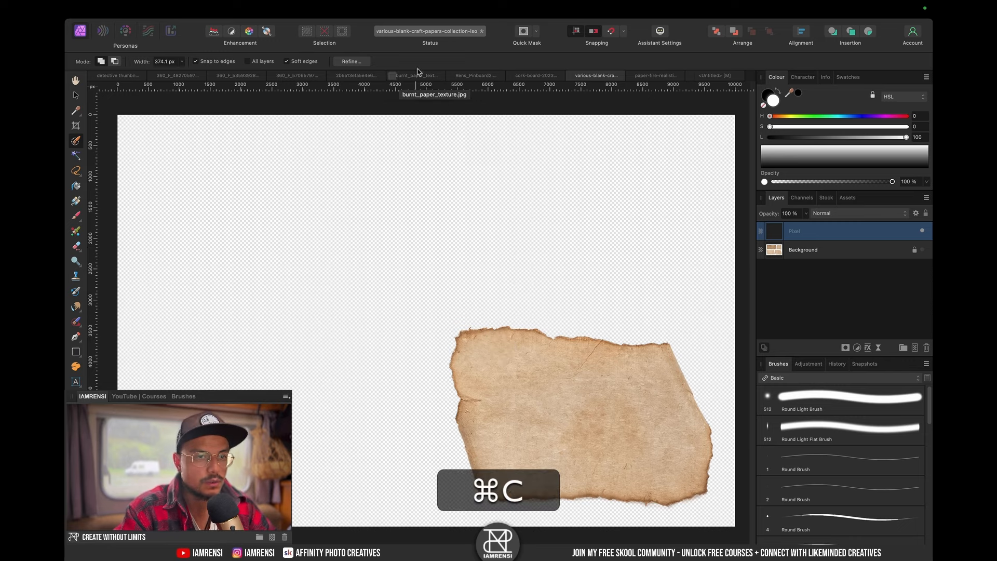
left_click(714, 76)
key("super+v")
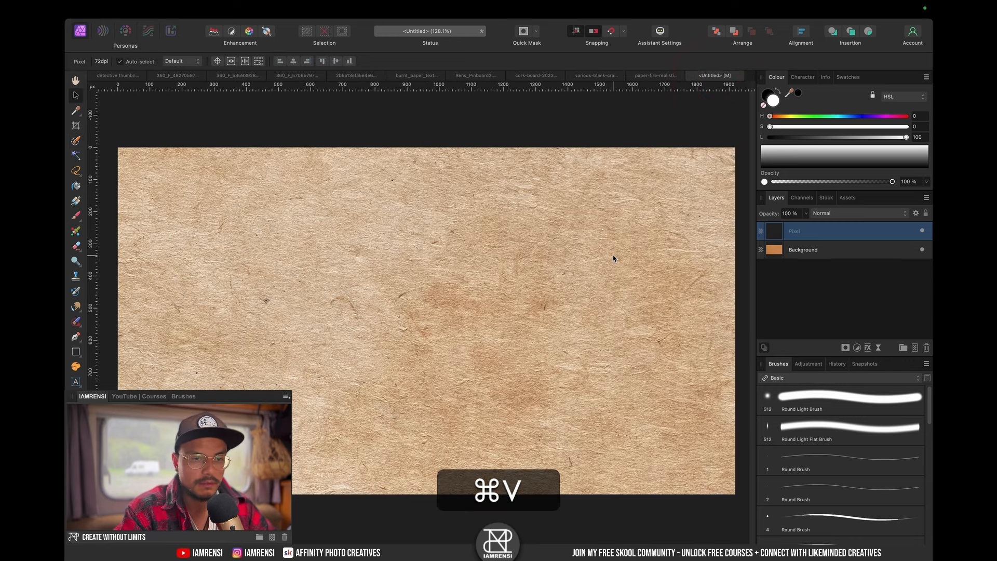
key("super+0")
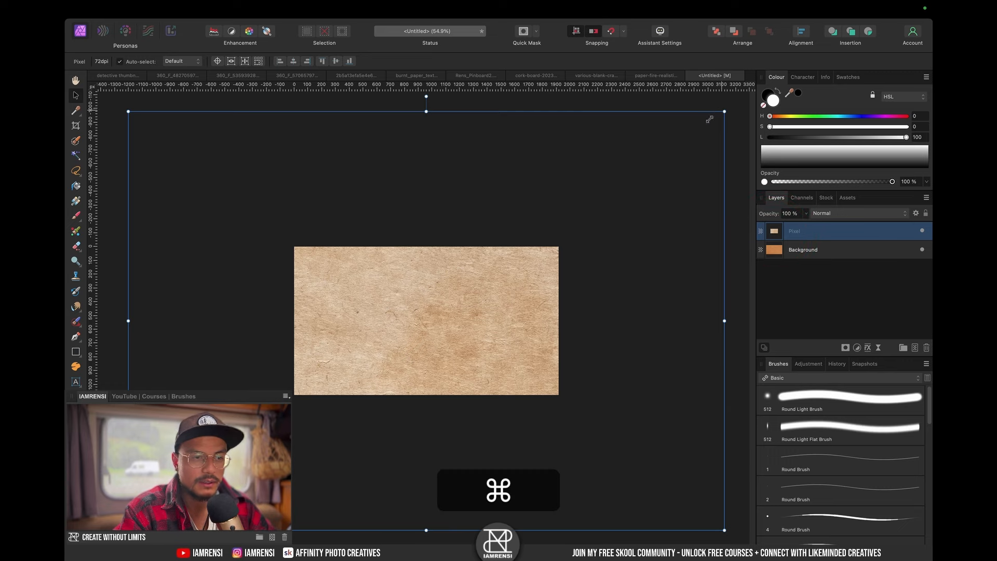
- Scale the pasted paper down onto the cork board, rotate it to an upright portrait orientation, and widen it slightly
left_click_drag(724, 111, 486, 289)
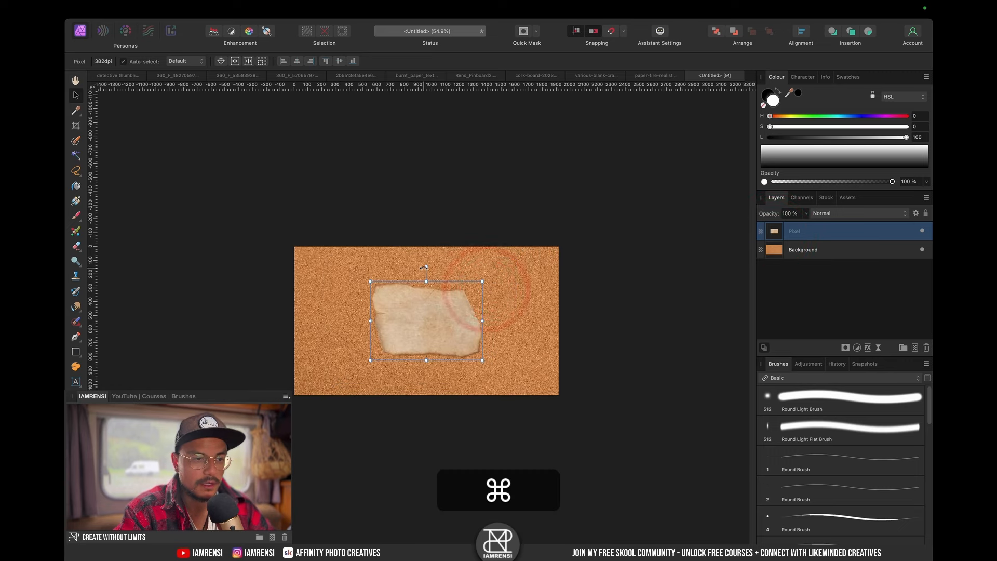
left_click_drag(427, 267, 389, 324)
left_click_drag(463, 319, 470, 318)
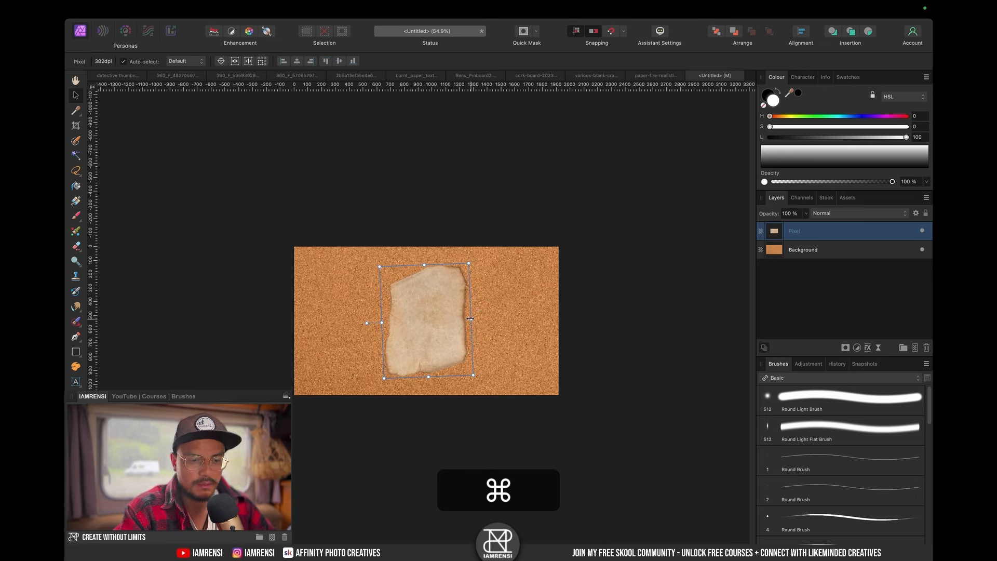
key("super+0")
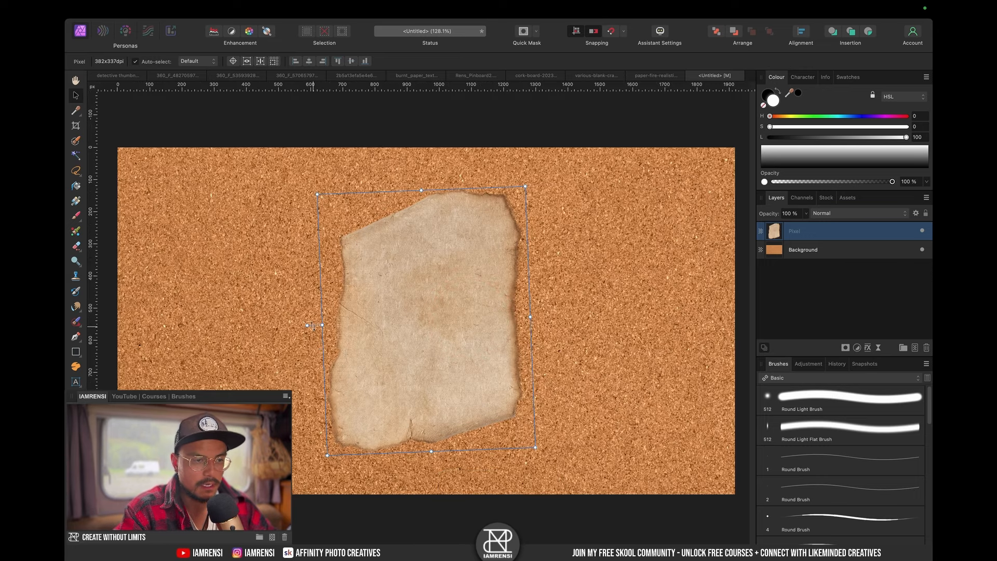
- Skew the upright paper slightly, enlarge it to nearly fill the board's height, reposition it centrally, and deselect it
left_click_drag(312, 325, 302, 296)
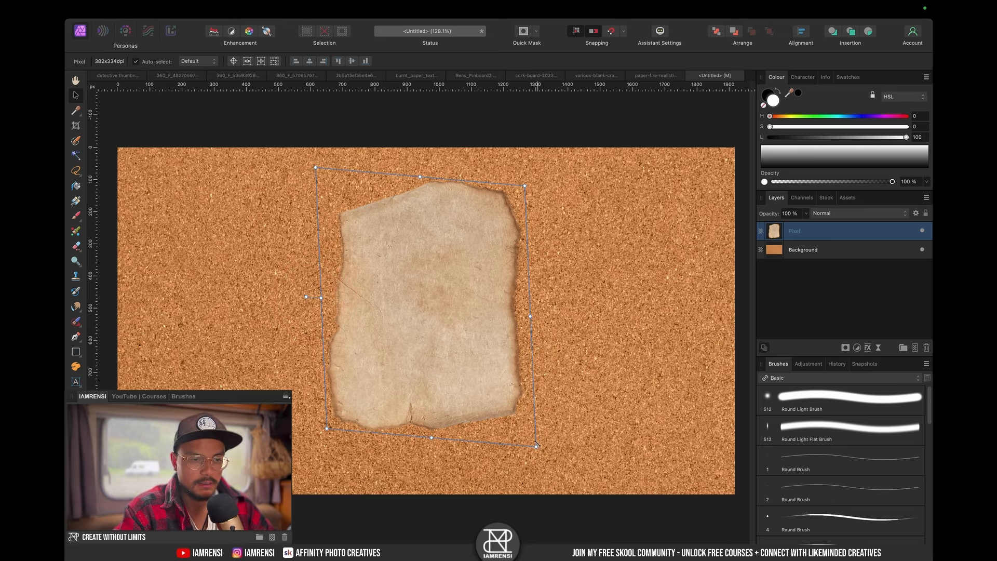
left_click_drag(537, 445, 575, 484)
mouse_move(516, 411)
left_mouse_down()
mouse_move(504, 391)
mouse_move(499, 403)
left_mouse_up()
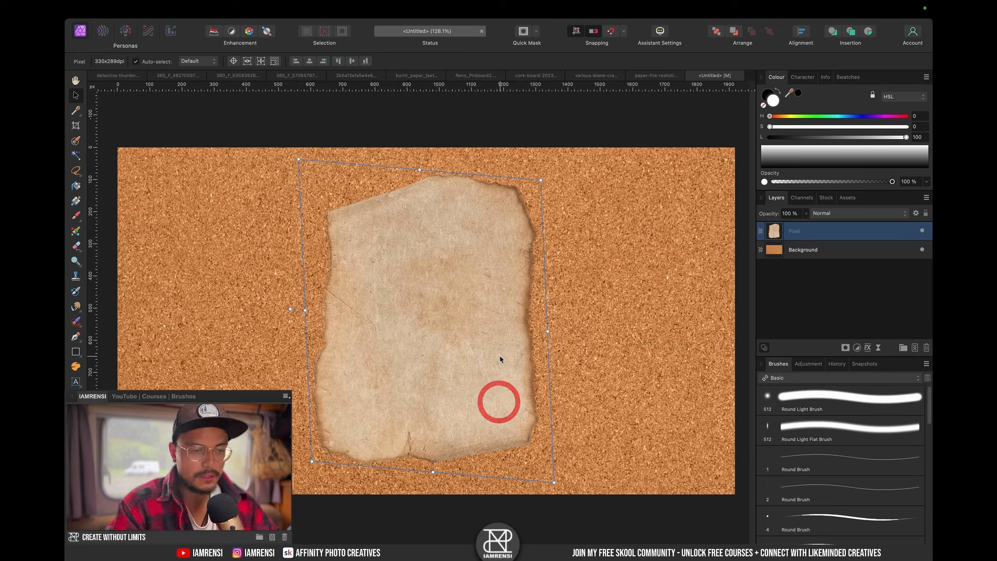
left_click(846, 303)
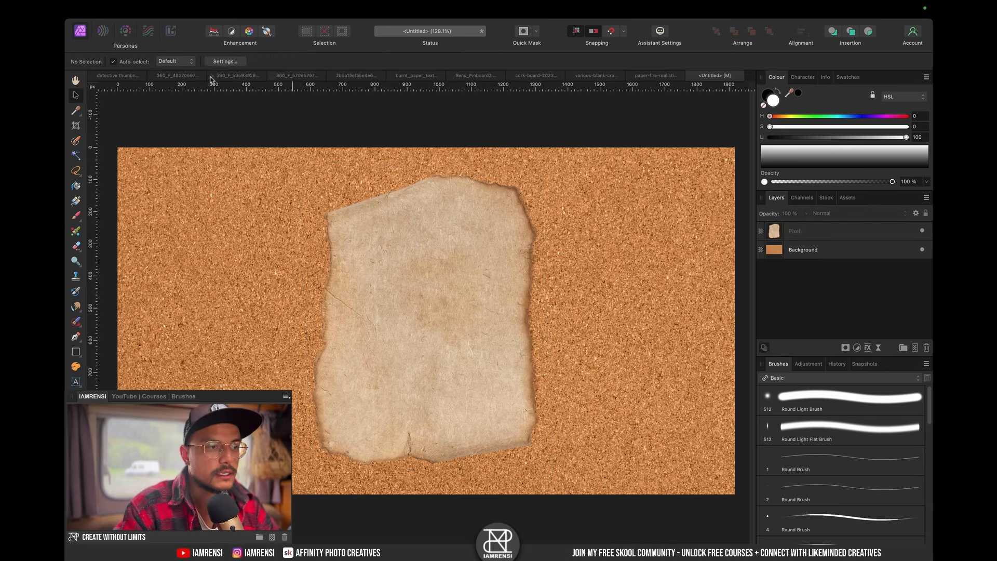
- Copy the portrait cut-out from the Pinboard2 PNG document and paste it into the untitled thumbnail document
left_click(191, 76)
left_click(246, 75)
left_click(470, 76)
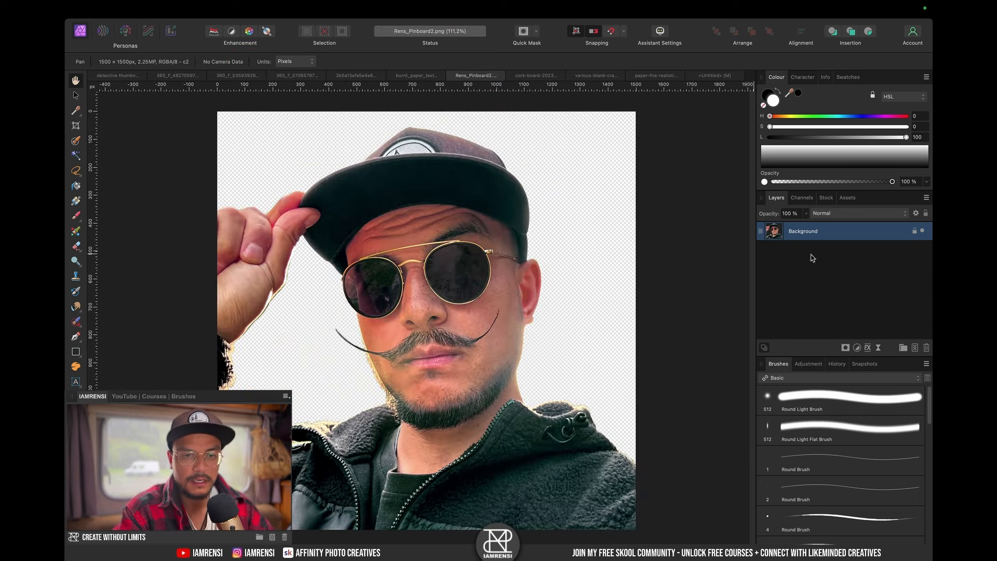
key("super+c")
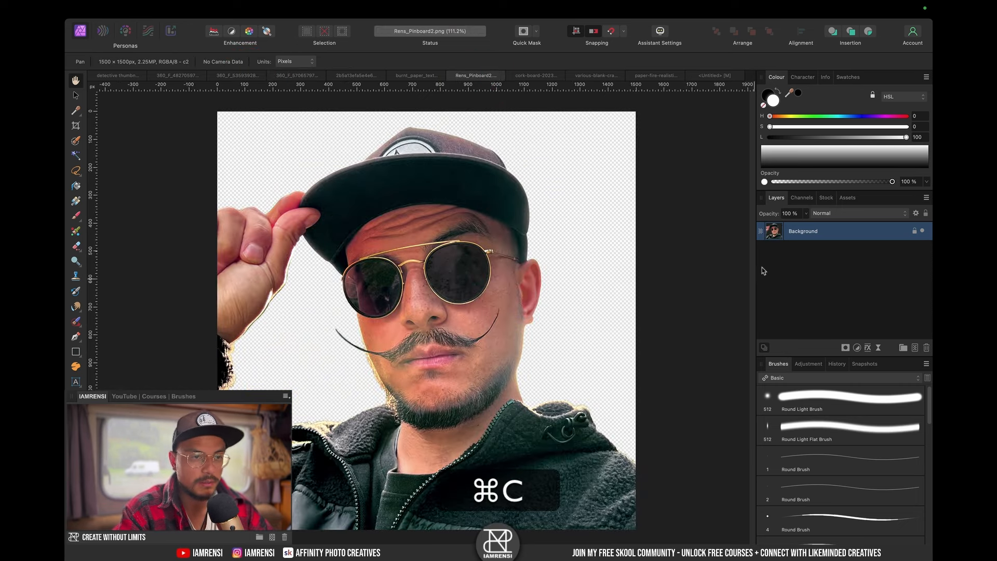
left_click(716, 76)
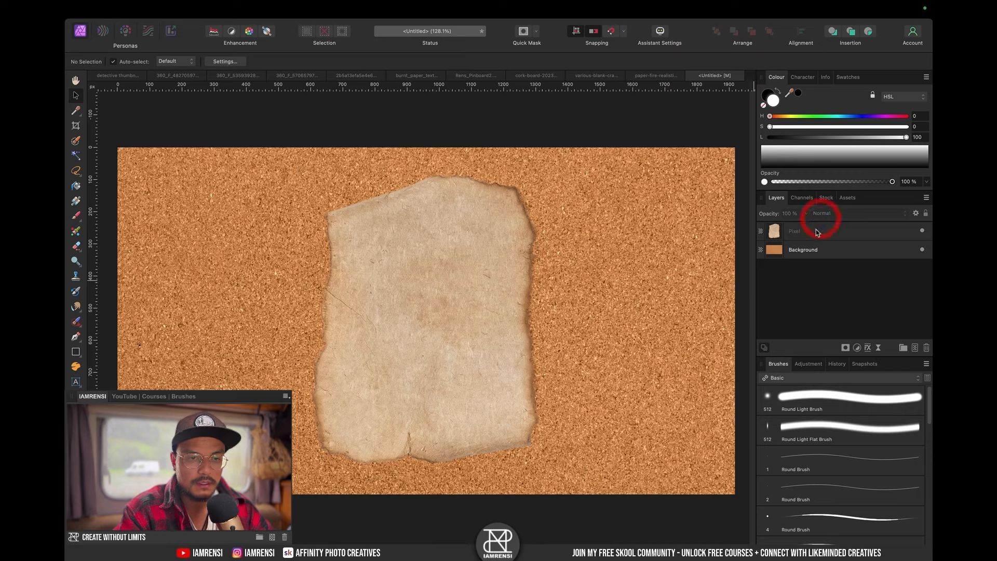
key("super+v")
- Scale the pasted portrait and position it over the central torn paper, leaving the paper's upper edge exposed
left_click_drag(615, 165, 524, 265)
left_click_drag(422, 346, 494, 279)
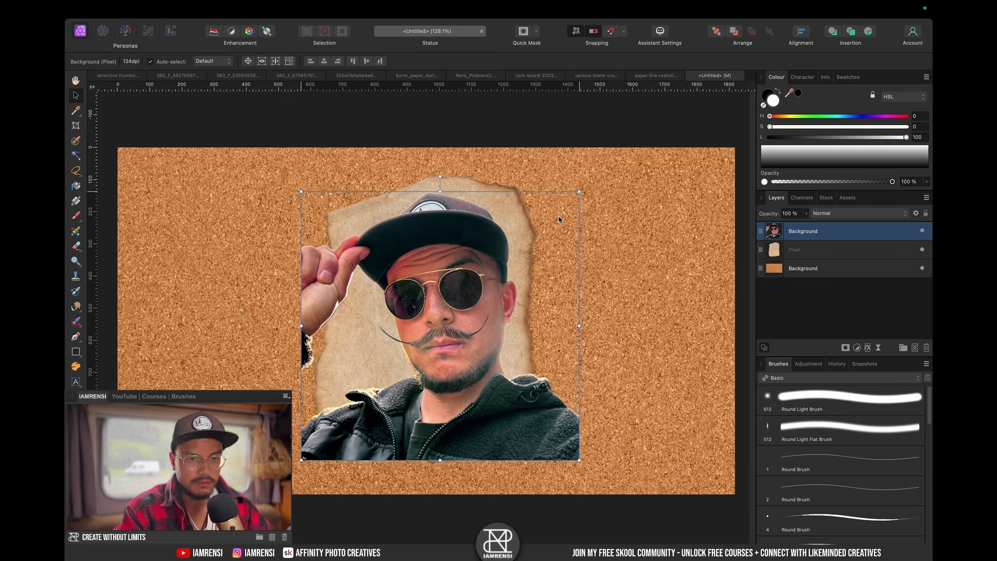
left_click(683, 227)
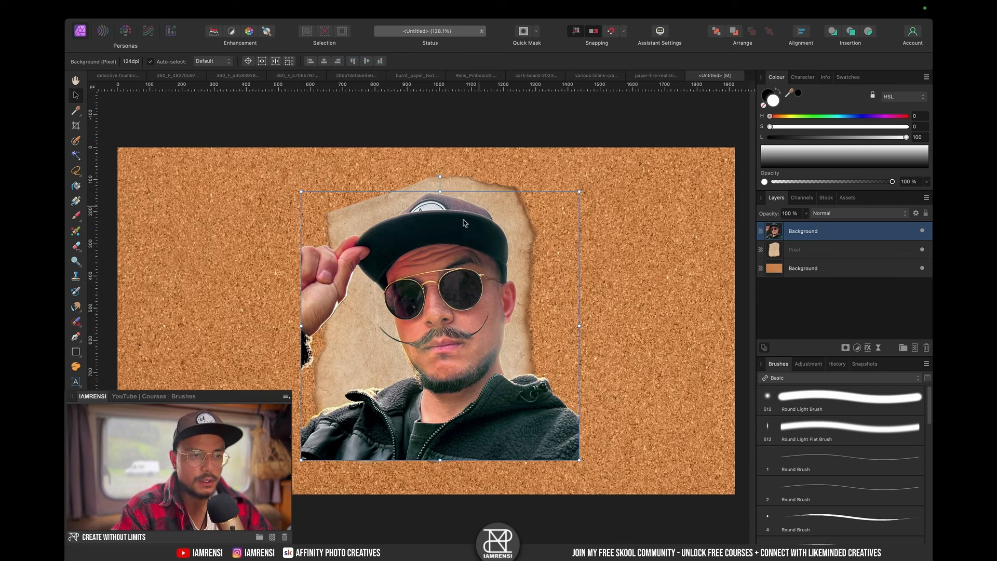
left_click(590, 192)
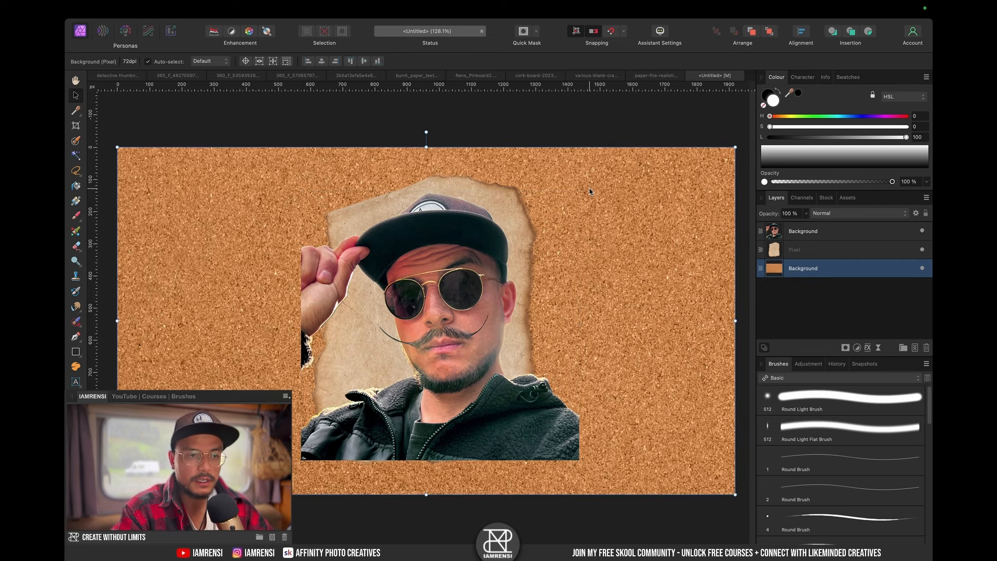
left_click(490, 240)
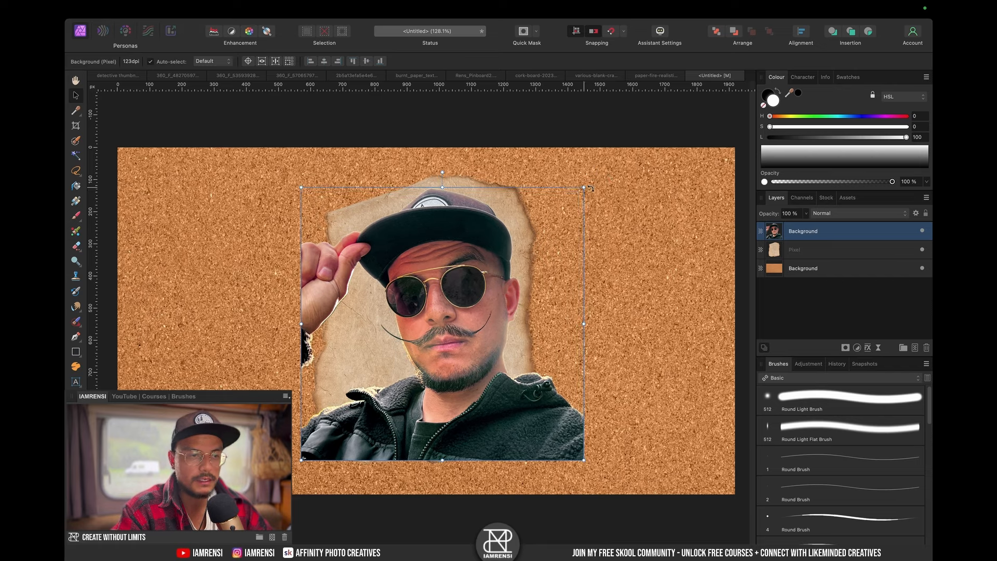
left_click_drag(542, 222, 534, 222)
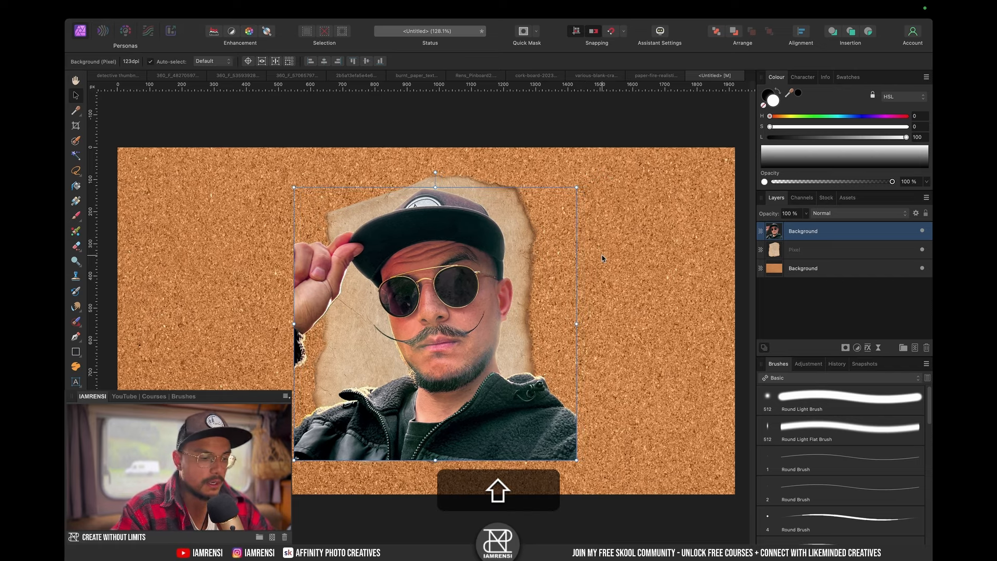
- Mask the portrait layer with a selection loaded from the torn paper's outline, and clear the selection
key("super")
left_click(781, 244, "super")
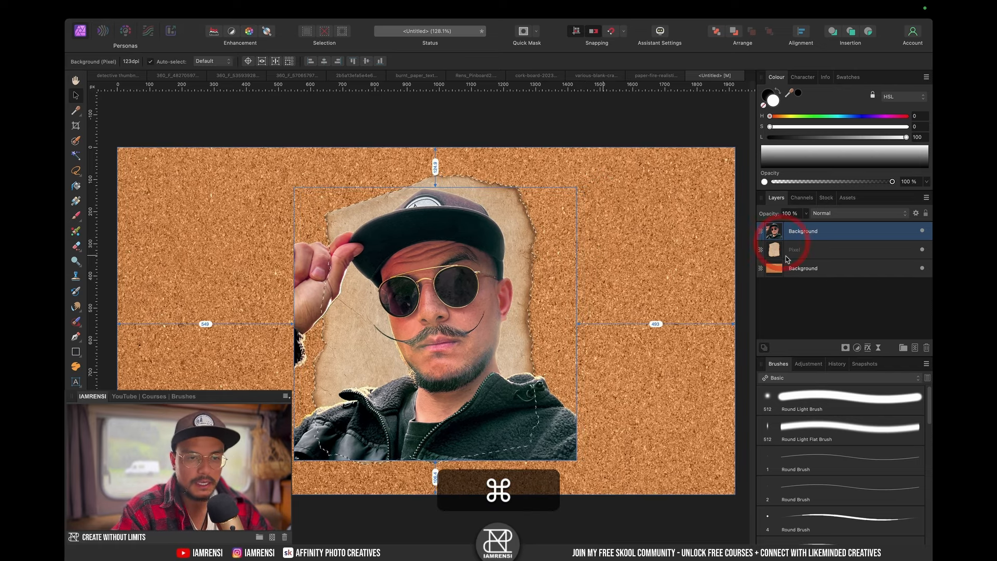
left_click(846, 348)
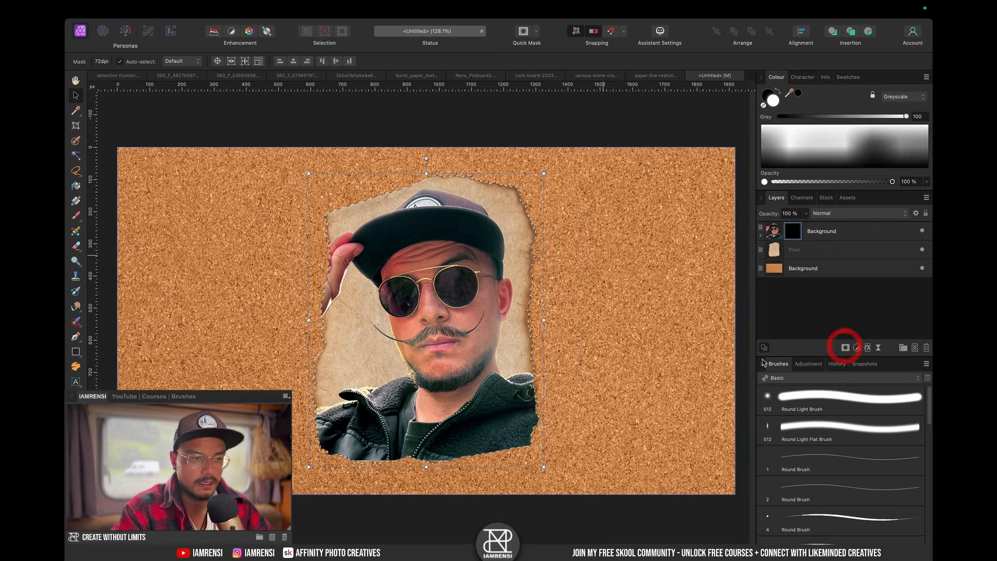
key("super")
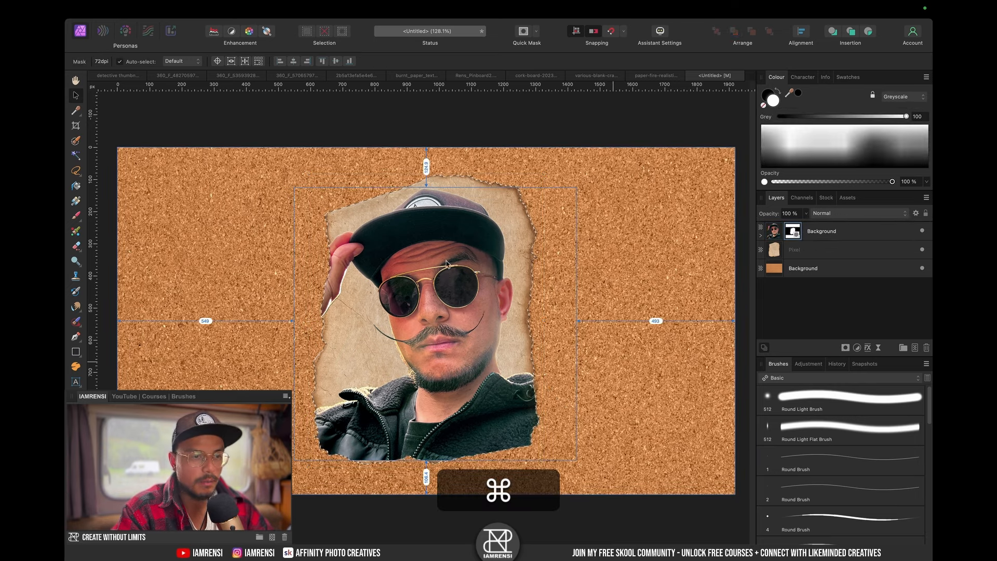
key("super+d")
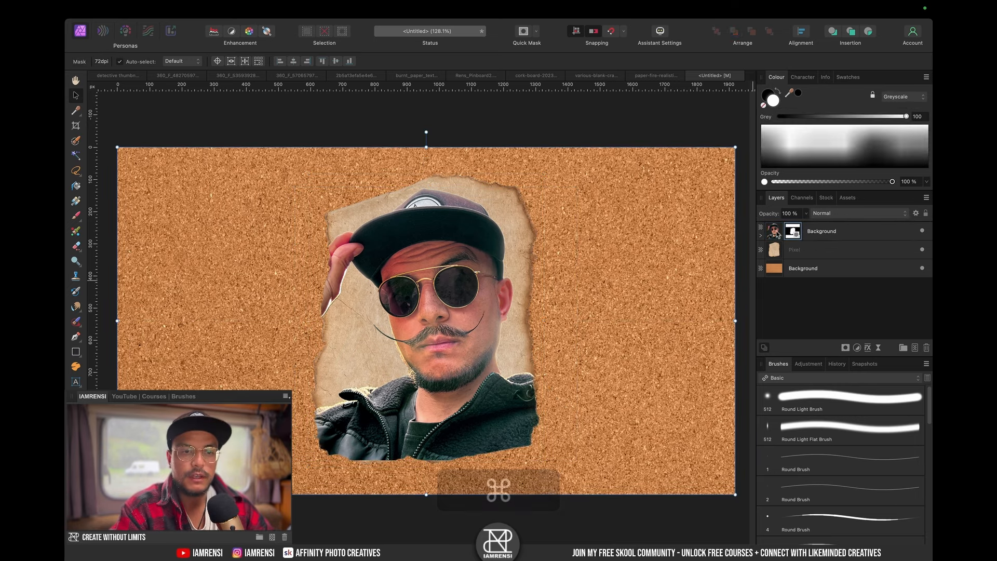
- Expand the masked portrait layer, shift the portrait slightly within the fixed paper-shaped mask, and enlarge it a little
left_click(772, 232)
left_click(761, 236)
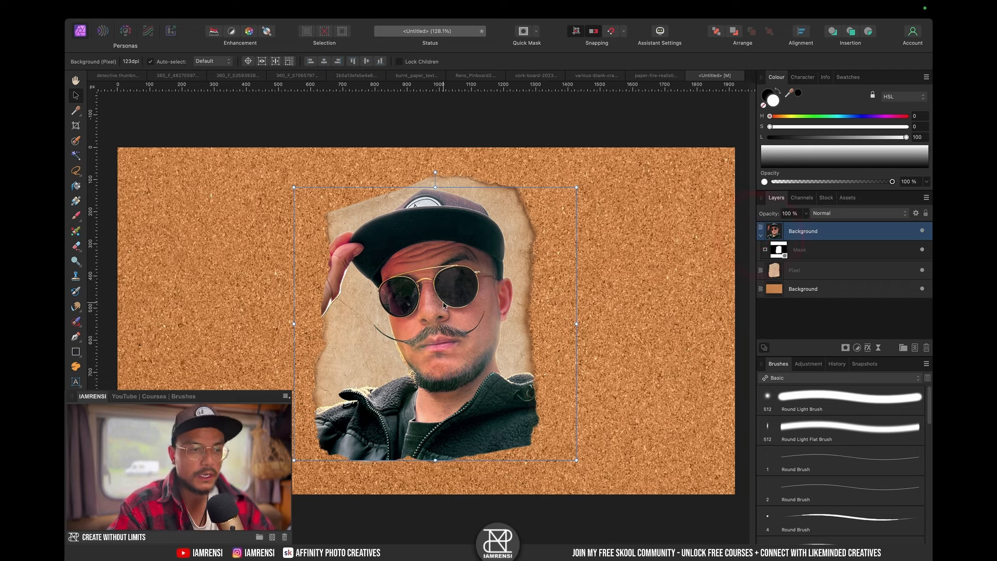
mouse_move(429, 321)
left_mouse_down()
mouse_move(408, 303)
mouse_move(512, 324)
mouse_move(390, 288)
mouse_move(479, 306)
mouse_move(412, 306)
mouse_move(418, 300)
mouse_move(411, 329)
mouse_move(478, 325)
mouse_move(404, 335)
mouse_move(451, 320)
mouse_move(422, 325)
left_mouse_up()
key("space")
key("space")
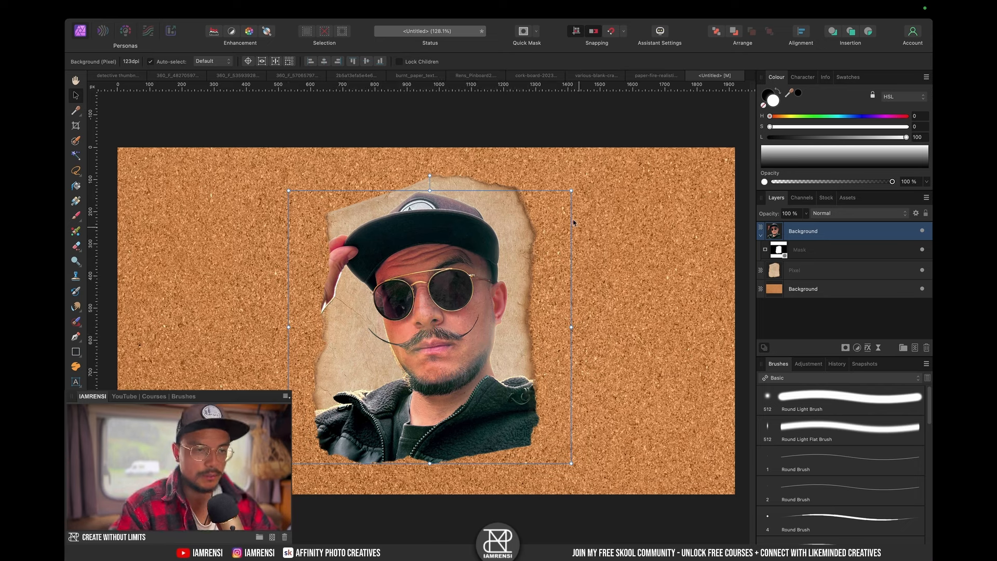
left_click_drag(569, 190, 575, 186)
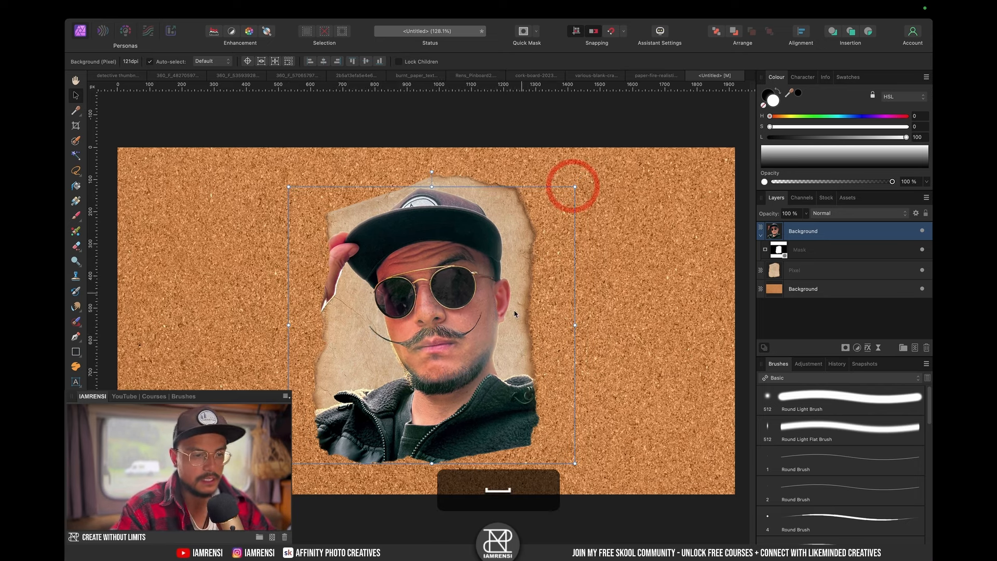
- Place the blank yellow sticky note at a tilt on the cork board's upper-left area and adjust its height
left_click(773, 302)
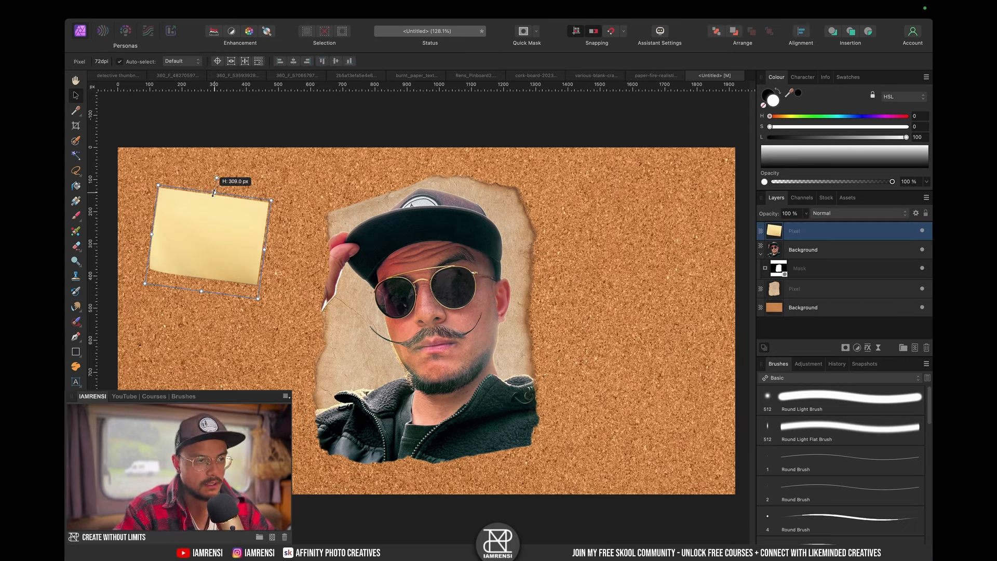
left_click_drag(214, 192, 216, 173)
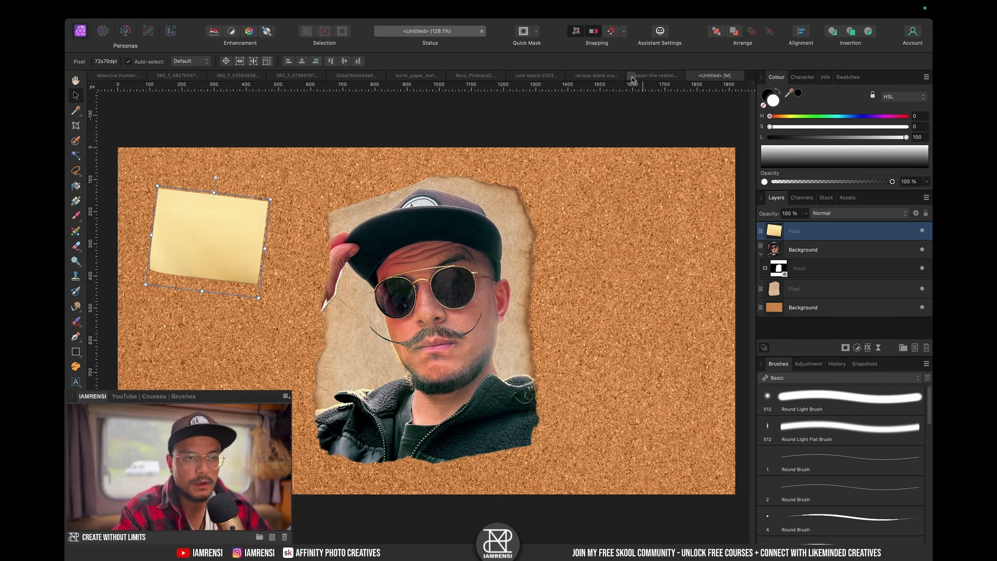
- In the craft papers collection document, hide the cut-out paper layer and show the Background layer
left_click(600, 78)
left_click(923, 231)
left_click(923, 250)
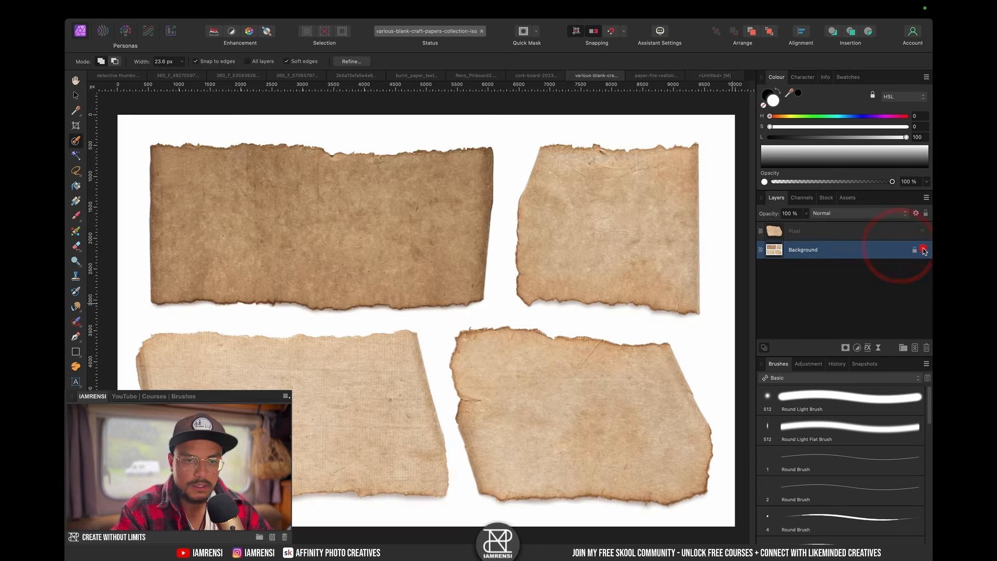
- Select the upper-right torn paper in the craft papers image using an enlarged Selection Brush
key("w")
key("w")
key("]")
key("]")
key("]")
key("]")
key("]")
key("]")
key("]")
key("]")
key("]")
key("]")
key("]")
key("]")
key("]")
key("]")
key("]")
key("]")
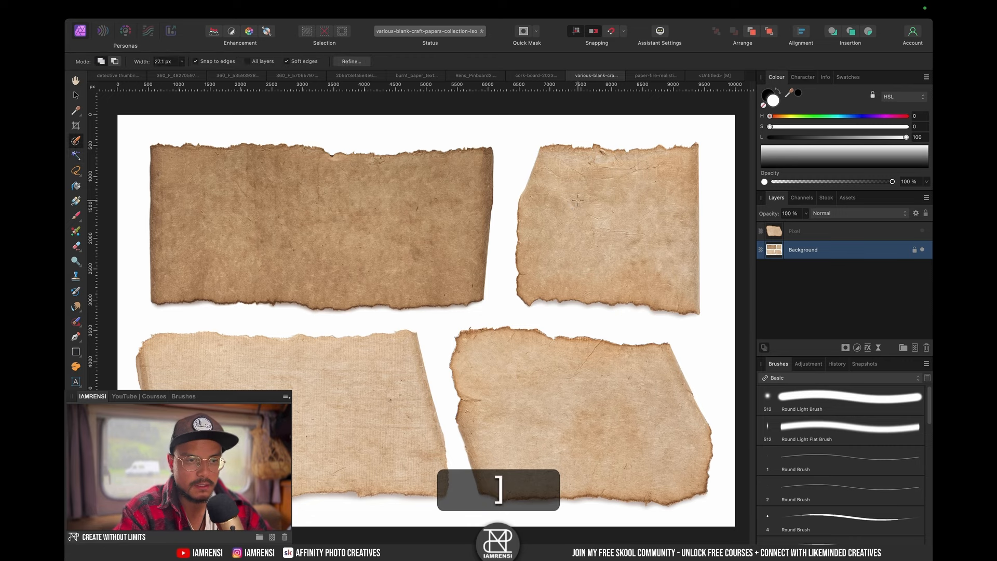
left_click_drag(637, 216, 630, 209)
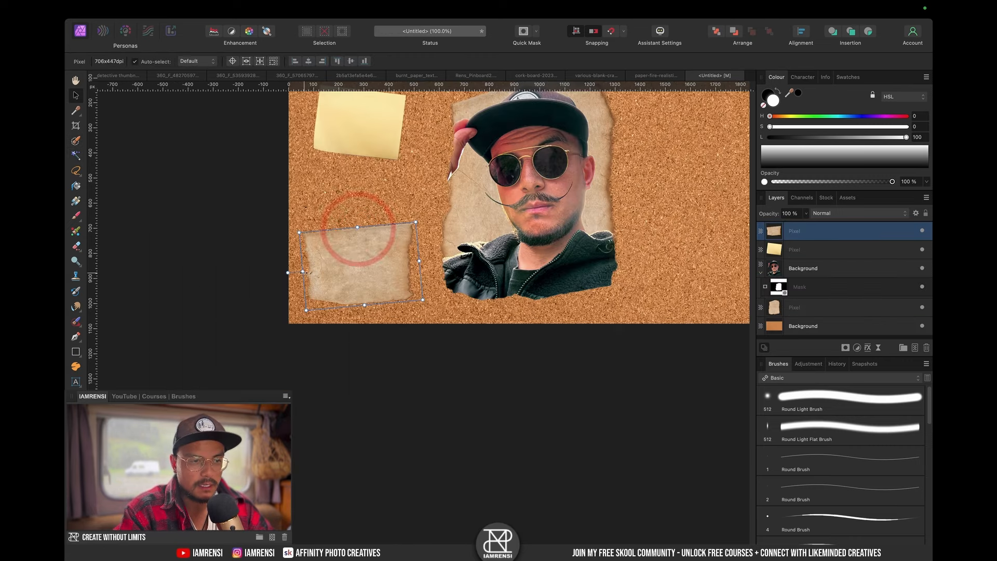
- Widen the aged paper piece placed at the cork board's lower-left area
left_click_drag(307, 274, 296, 274)
scroll(341, 270, "up", 3)
scroll(341, 269, "right", 4)
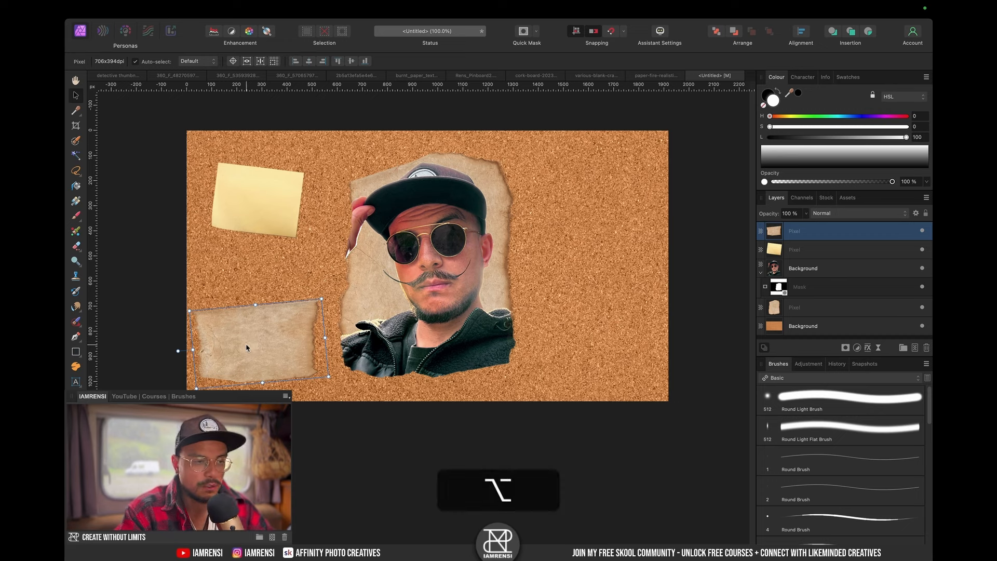
- Duplicate the lower-left aged paper to the board's upper-right area and flip the copy horizontally
left_click_drag(251, 347, 571, 208)
right_click(571, 208)
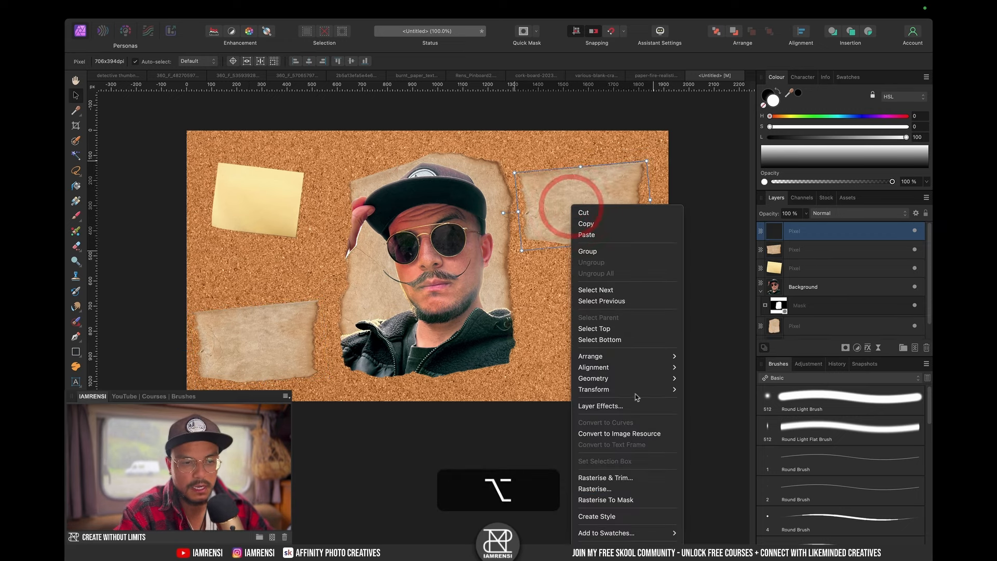
mouse_move(639, 395)
left_click(695, 417)
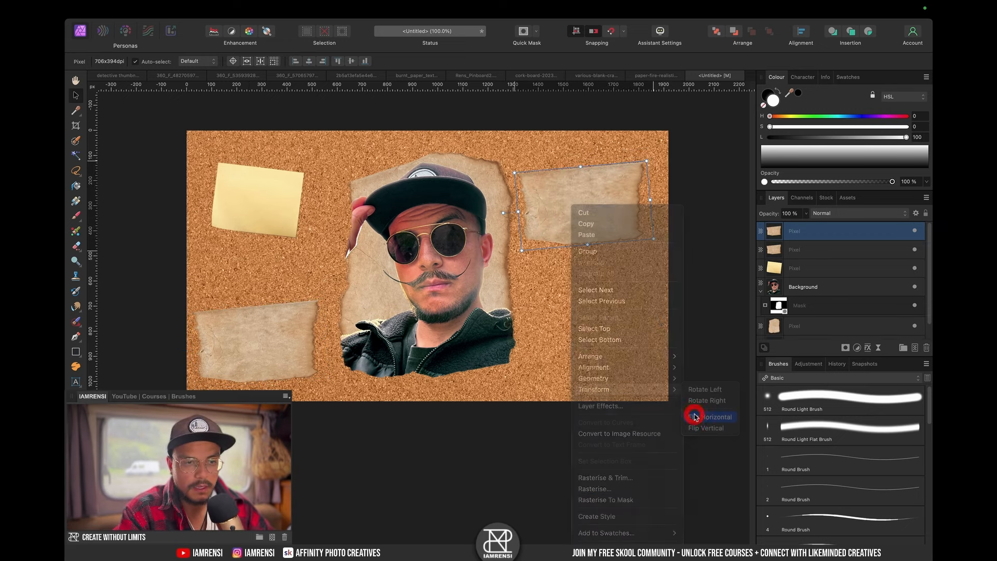
- Stretch and skew the flipped paper copy, tilt it upward to the right, and reposition it near the upper-right corner
left_click_drag(582, 244, 581, 254)
left_click_drag(589, 157, 578, 157)
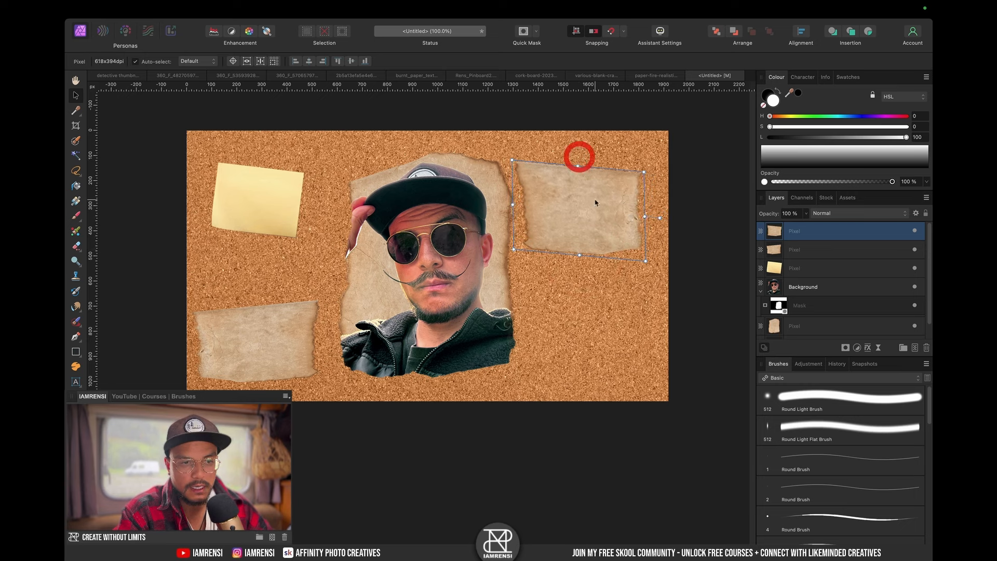
left_click_drag(595, 199, 610, 192)
left_click_drag(595, 250, 595, 232)
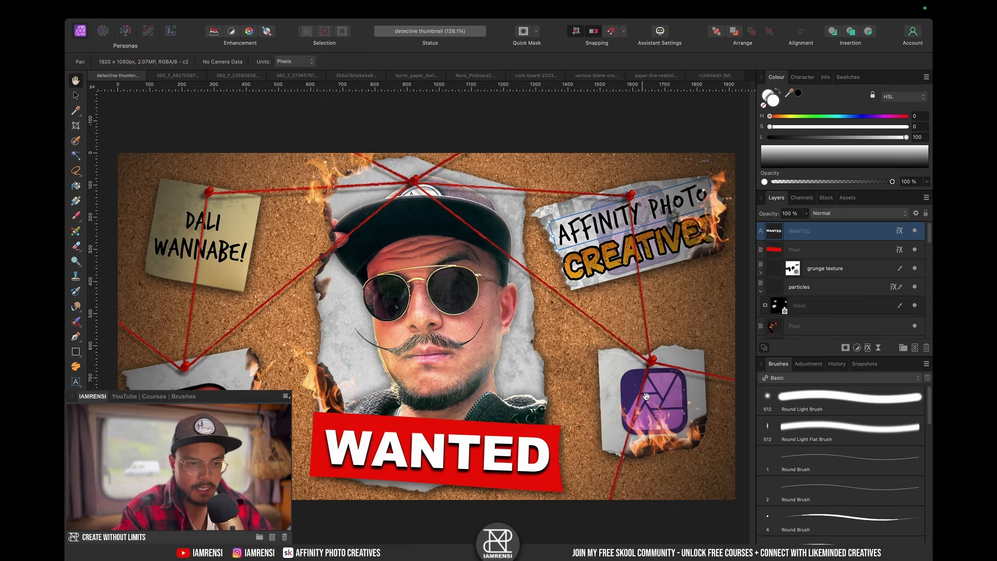
- Return to the untitled thumbnail document and paste the torn white paper image above the other layers
left_click(720, 75)
key("super+v")
- Mask out the black area around the white paper using the Selection Brush at about 146 px, and move the paper to the board's lower-right area
key("w")
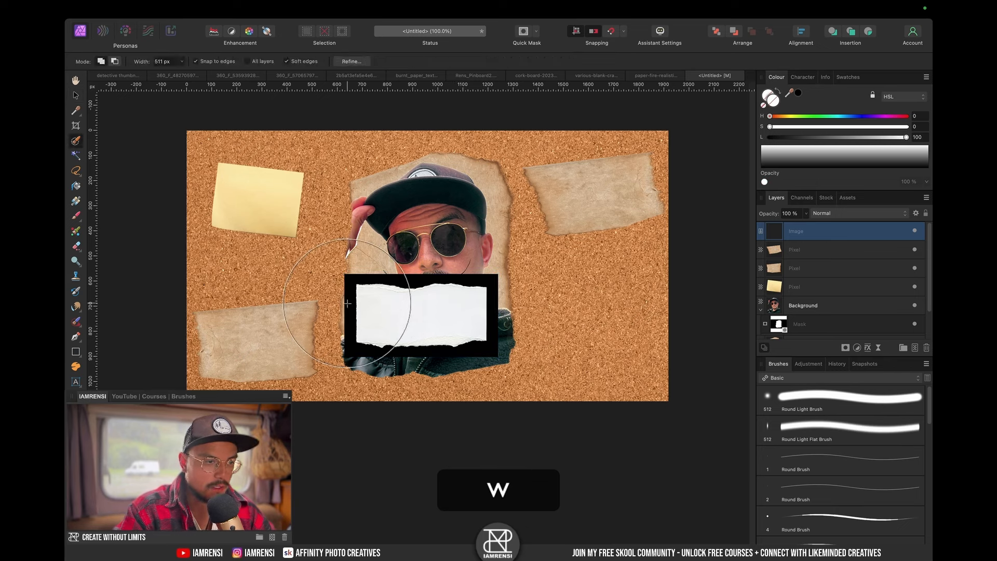
key("bracketright")
key("bracketright")
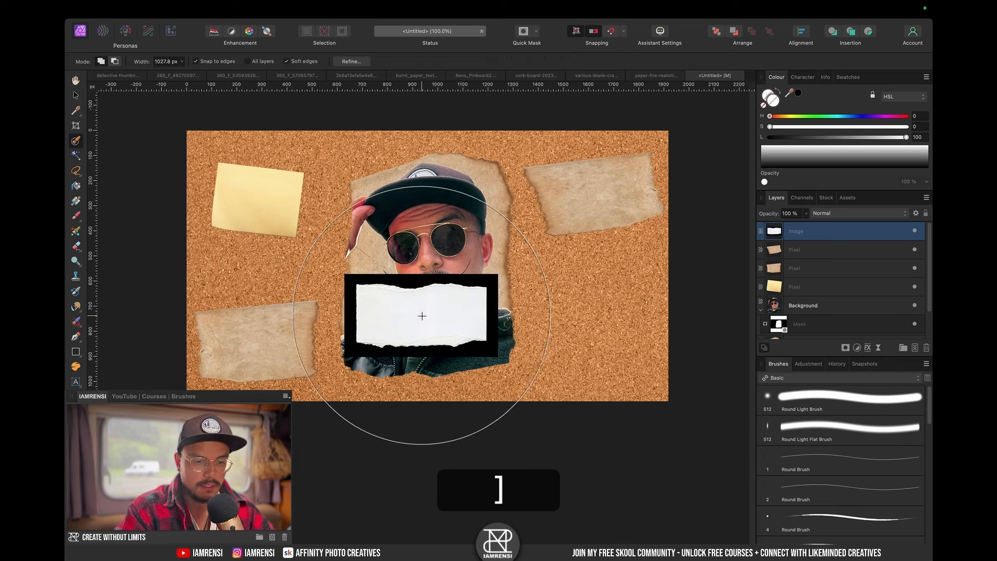
key("bracketleft")
key("bracketleft")
key("bracketleft")
key("bracketleft")
key("bracketleft")
key("bracketleft")
key("bracketleft")
key("bracketleft")
key("bracketleft")
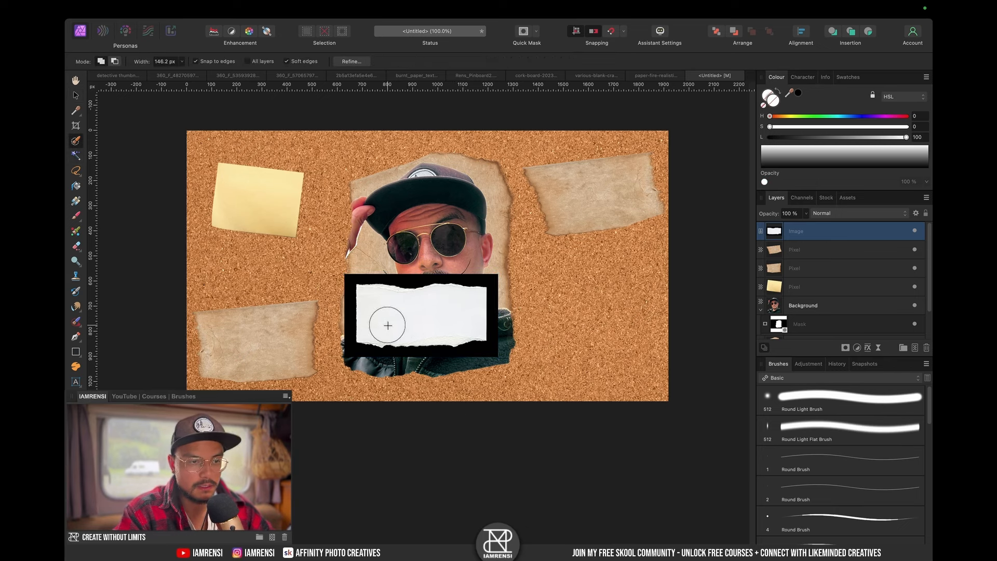
mouse_move(388, 326)
left_mouse_down()
mouse_move(469, 321)
mouse_move(416, 310)
mouse_move(602, 335)
left_mouse_up()
left_click(845, 347)
key("super+d")
key("super+v")
key("v")
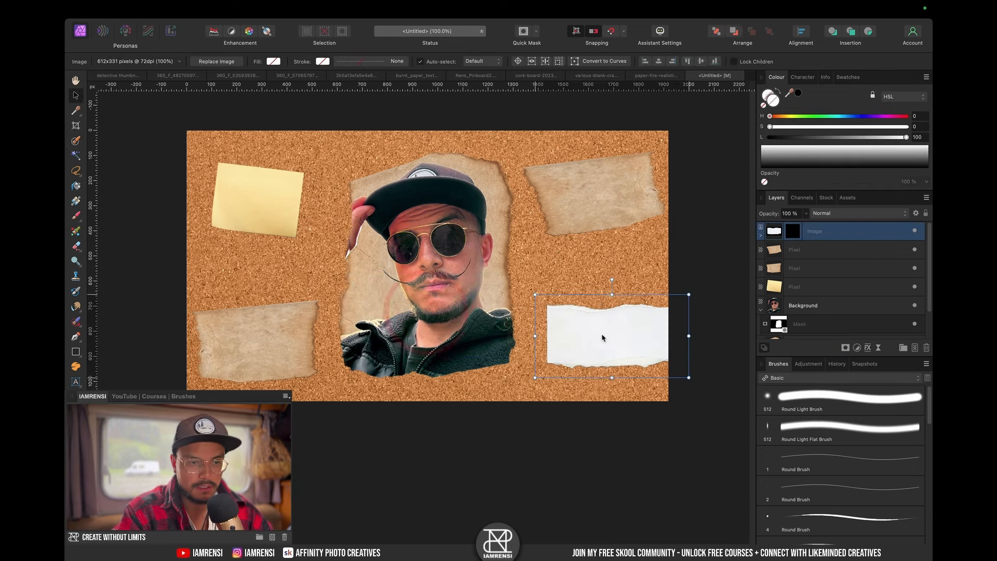
- Narrow and tilt the torn white paper in the board's lower-right area, and stretch the lower-left aged paper slightly taller
left_click_drag(612, 279, 603, 279)
left_click_drag(585, 328, 587, 318)
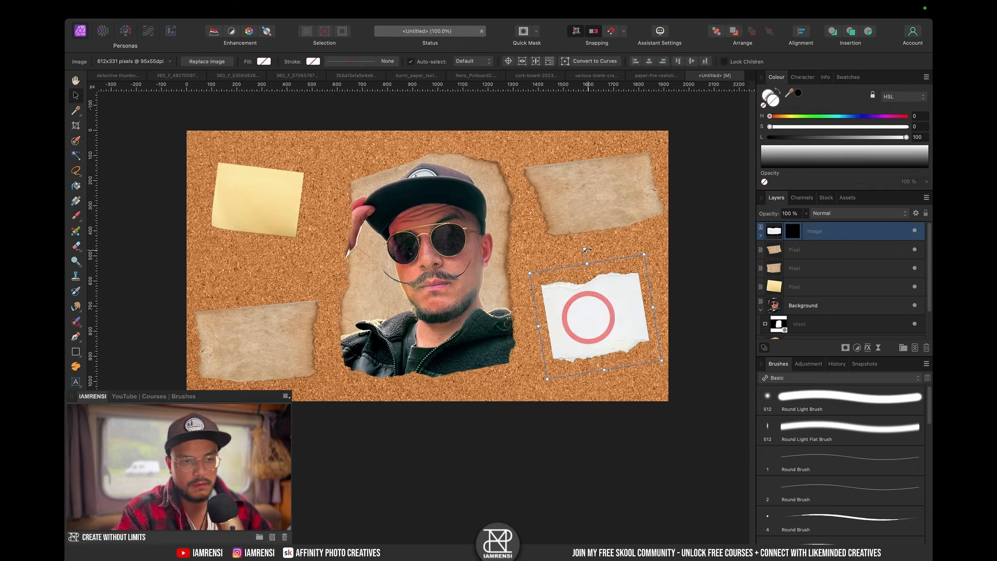
left_click_drag(585, 251, 606, 253)
left_click_drag(604, 291, 607, 299)
left_click(281, 318)
left_click_drag(255, 305, 254, 298)
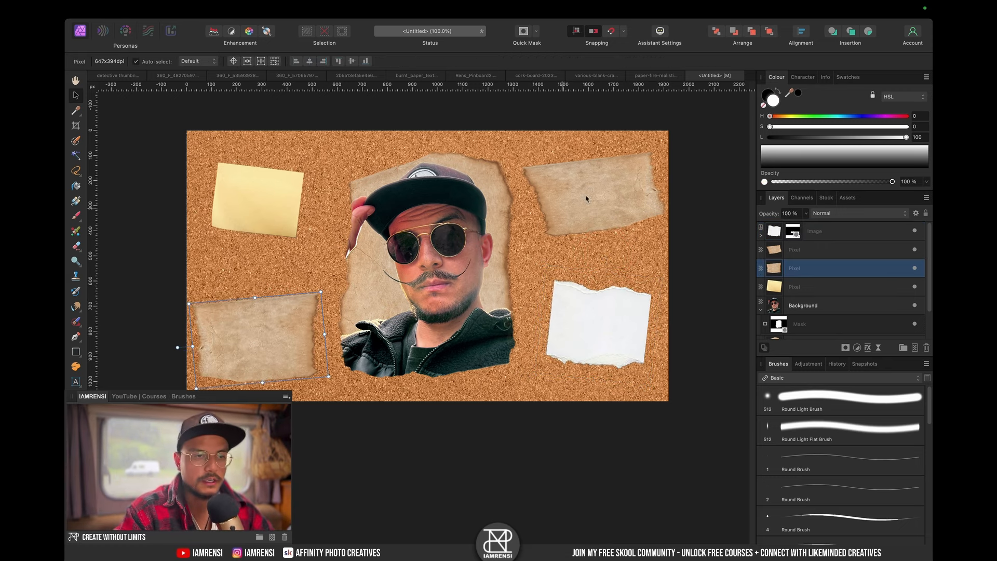
- Add an HSL adjustment above the aged paper behind the portrait and set its saturation shift to -100%
left_click(606, 199)
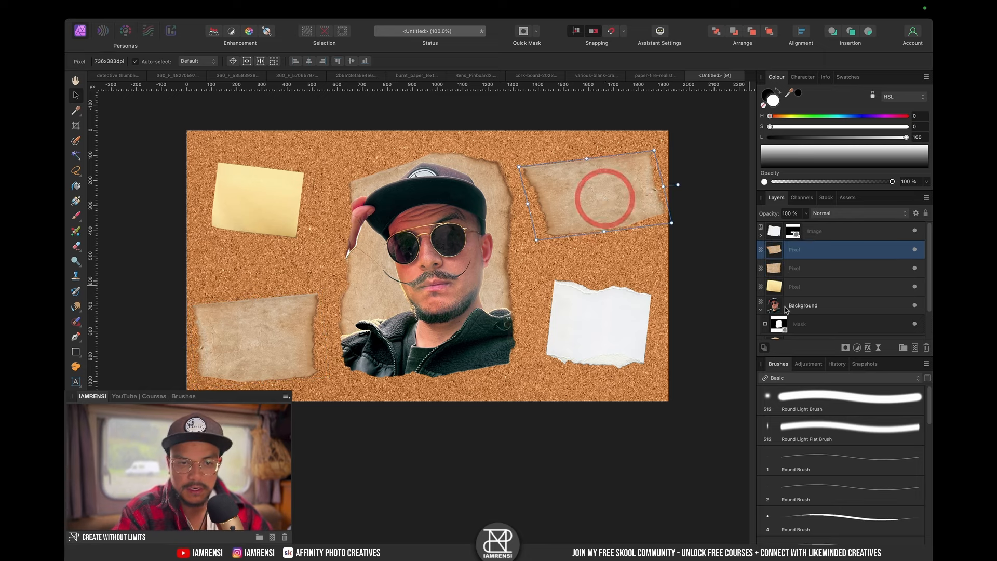
left_click(801, 285)
left_click(823, 310)
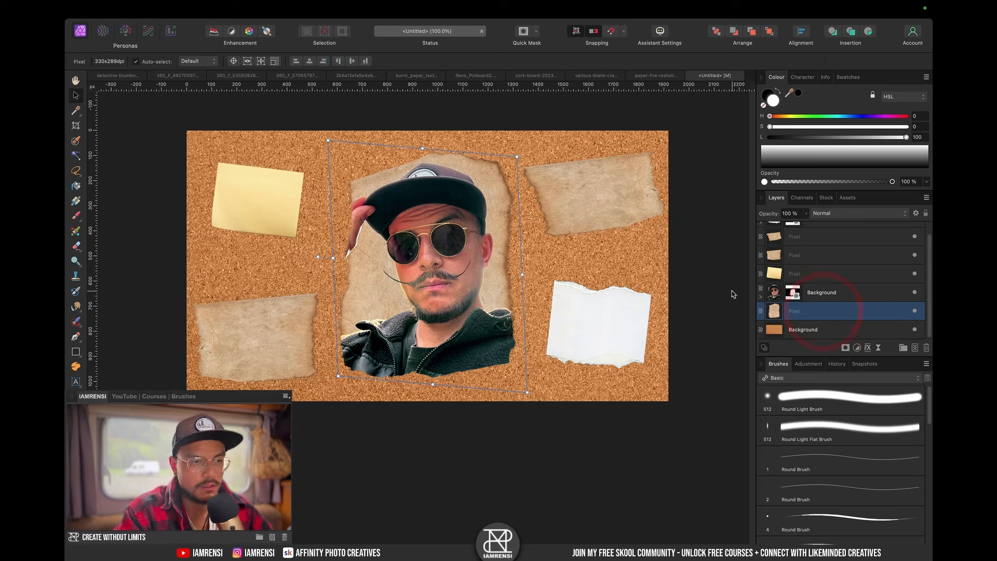
left_click(914, 311)
left_click(915, 311)
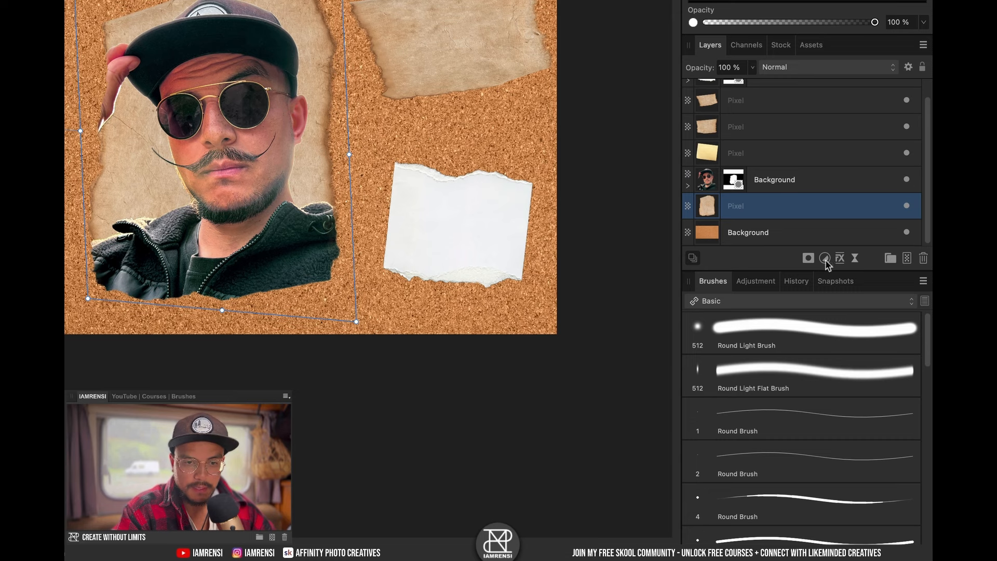
left_click(825, 259)
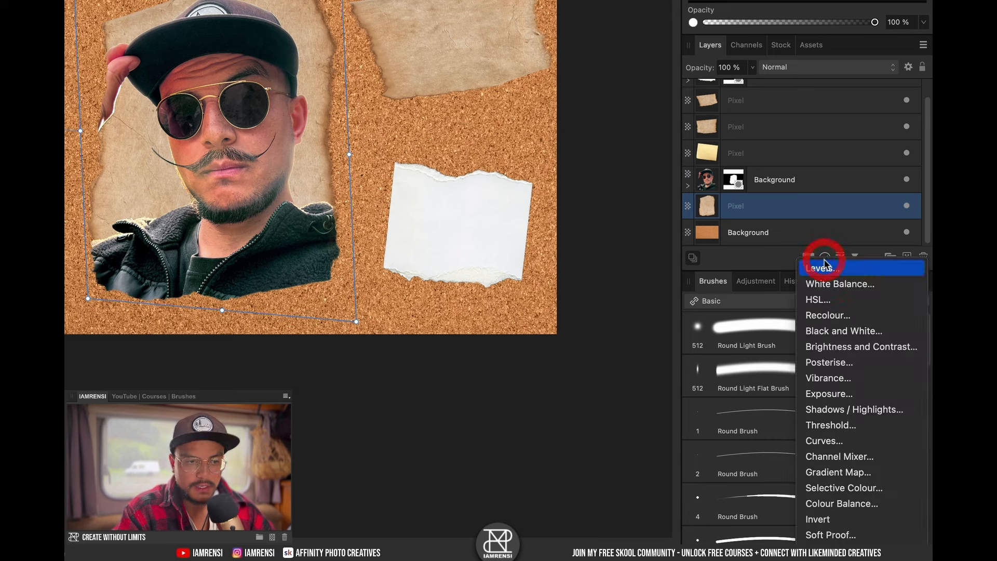
left_click(834, 313)
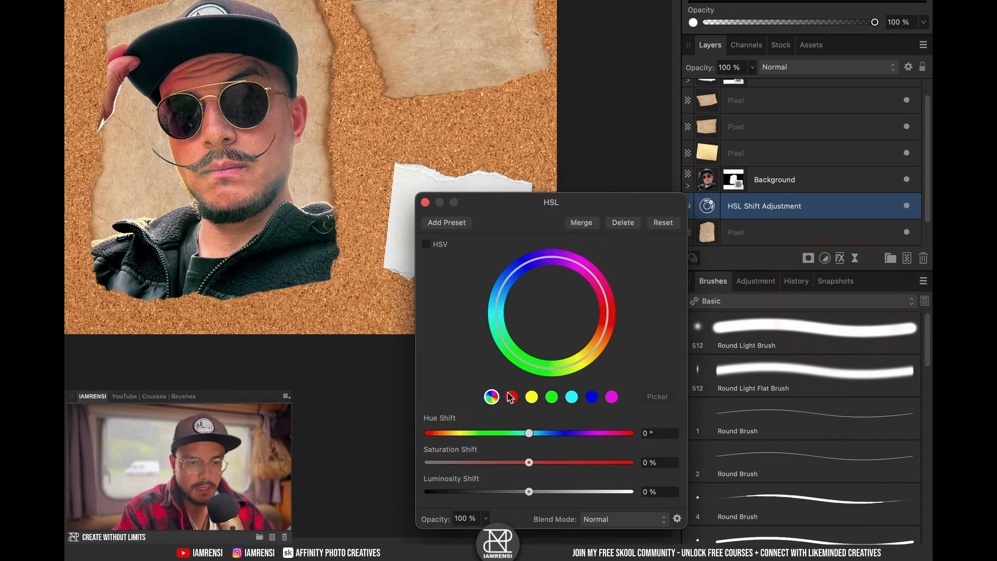
left_click_drag(528, 463, 311, 478)
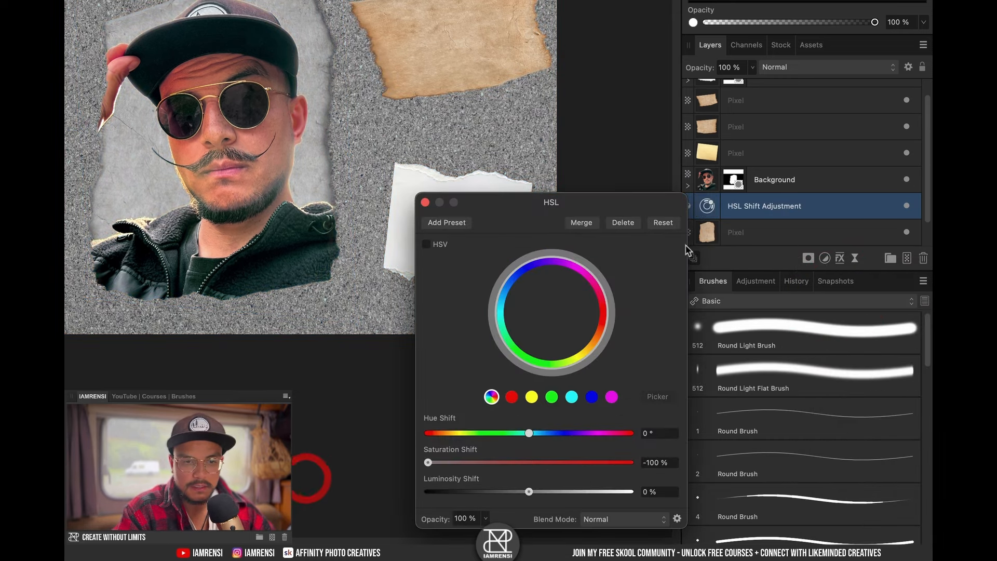
- Nest the HSL adjustment inside the portrait's paper layer and set its luminosity shift to 61%
left_click_drag(715, 203, 765, 231)
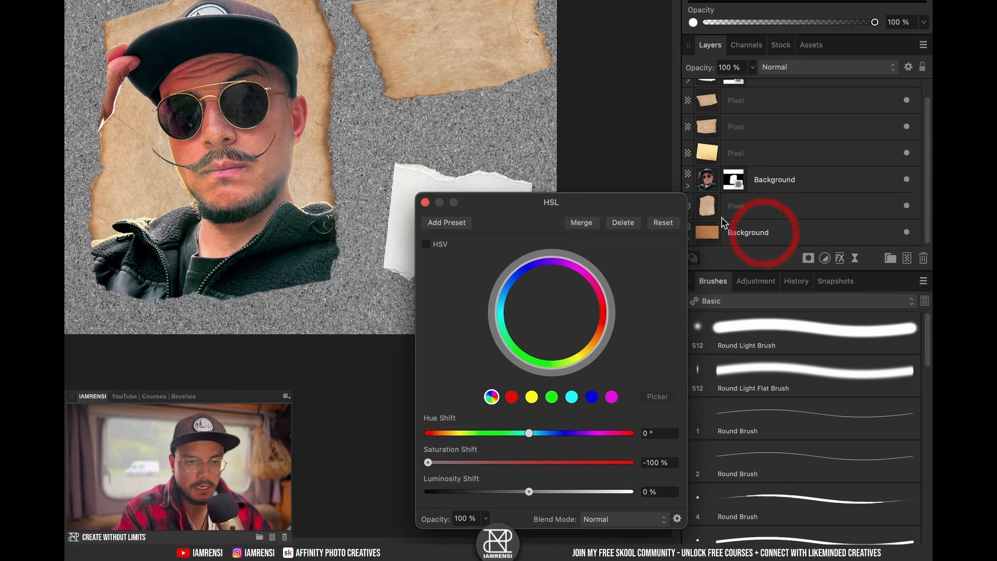
key("super+z")
left_click_drag(721, 206, 736, 225)
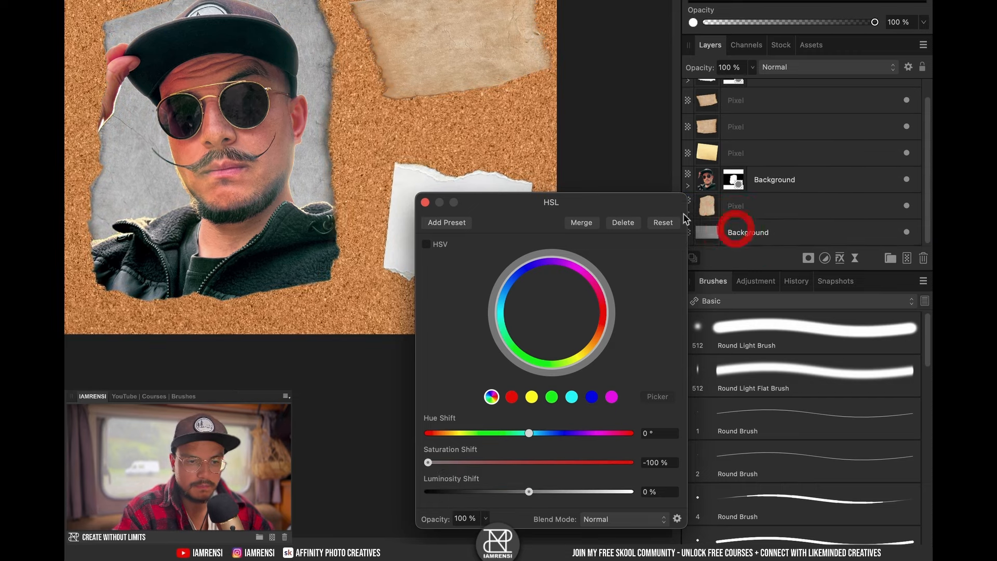
left_click_drag(534, 496, 587, 493)
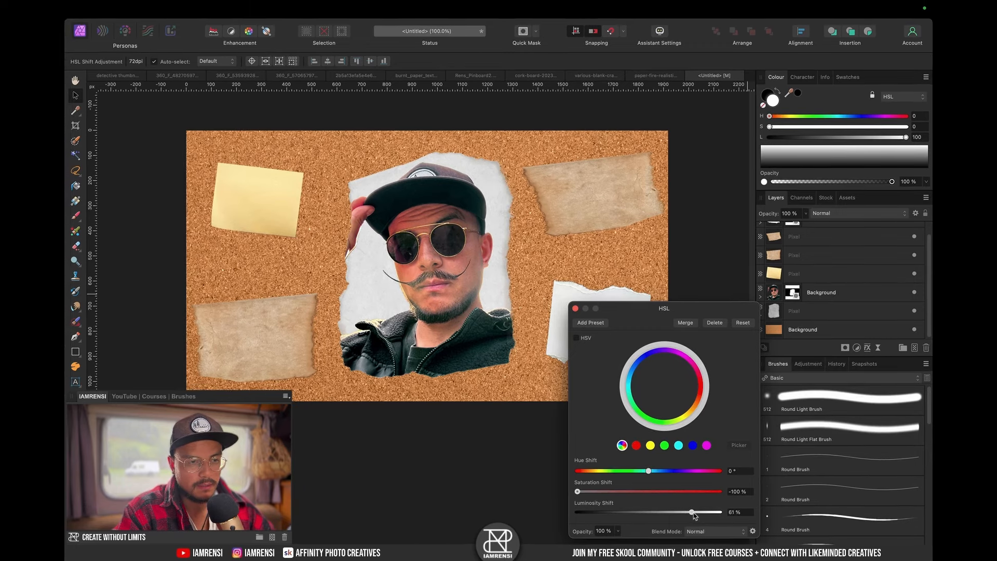
- Set the nested HSL adjustment's blend mode to Hard Light and compare the portrait's paper with and without it
left_click(790, 311)
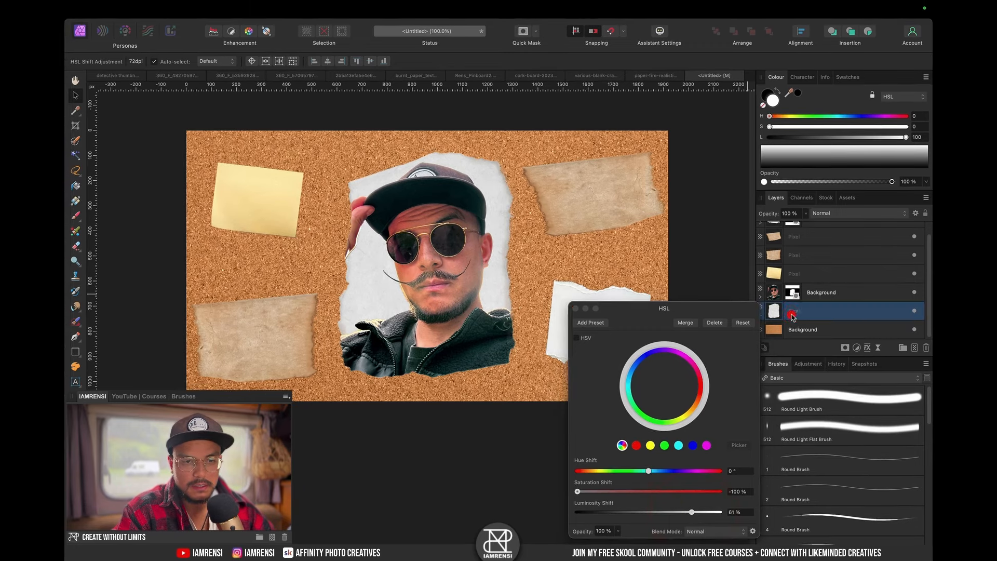
left_click(760, 315)
left_click(813, 329)
left_click(834, 213)
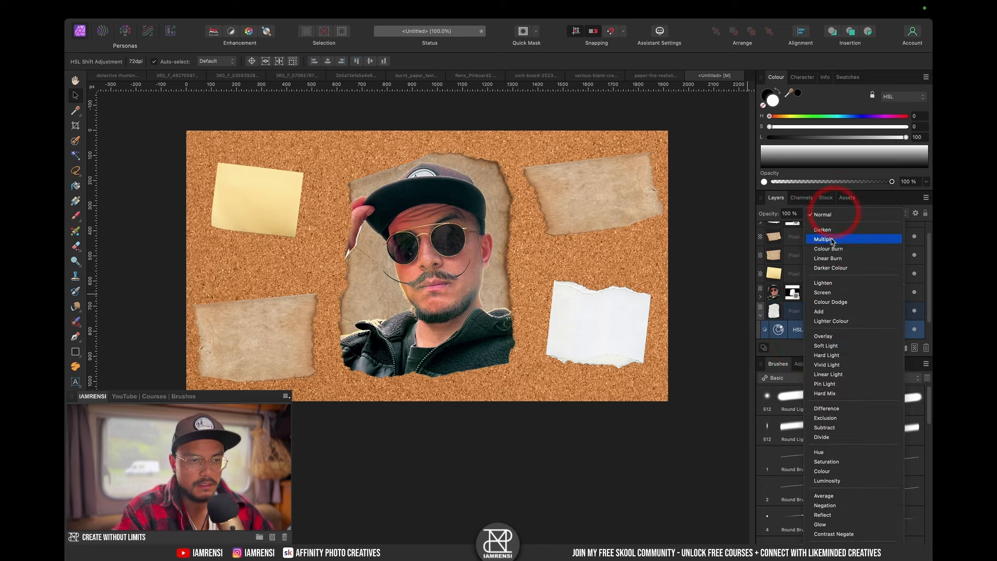
left_click(830, 357)
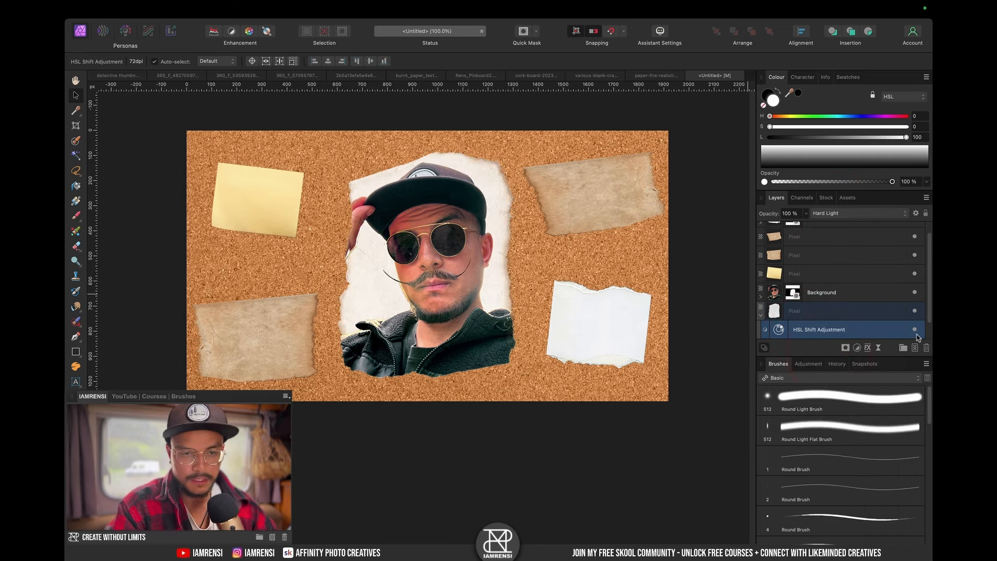
left_click(915, 330)
left_click(915, 329)
scroll(437, 274, "up", 5)
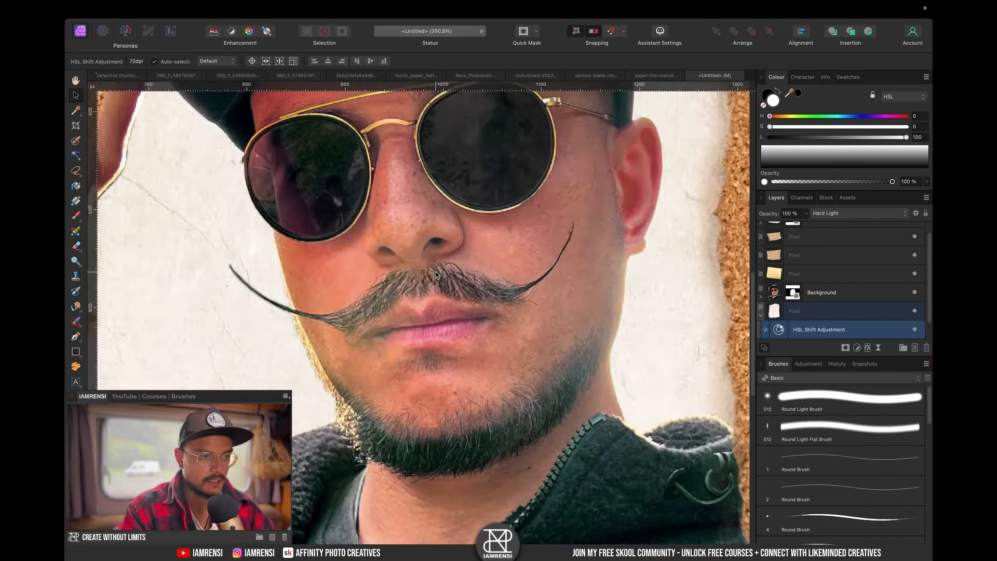
key("super+0")
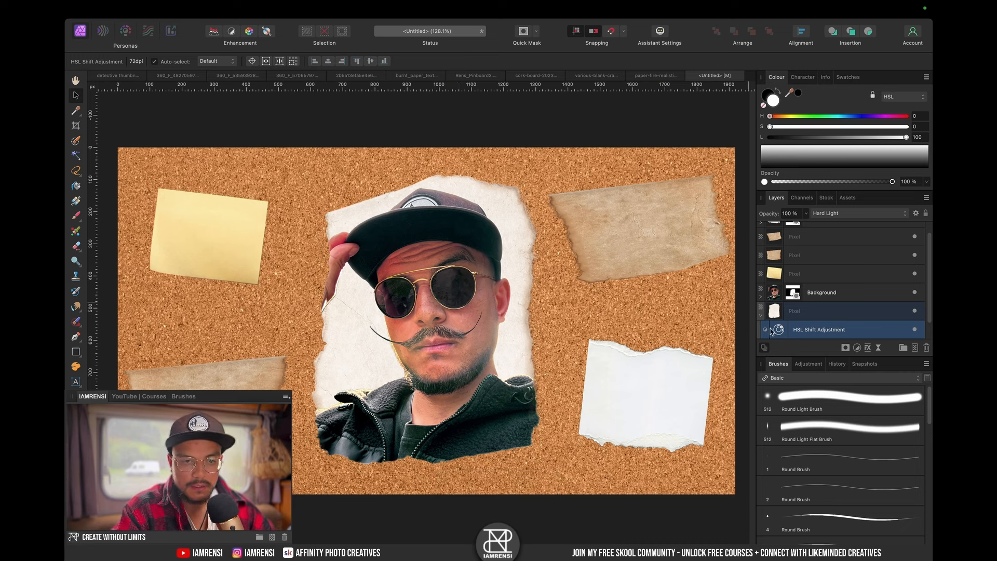
- Copy the HSL adjustment onto the lower-left and upper-right papers, and make the upper-right paper slightly taller
left_click_drag(771, 331, 813, 257)
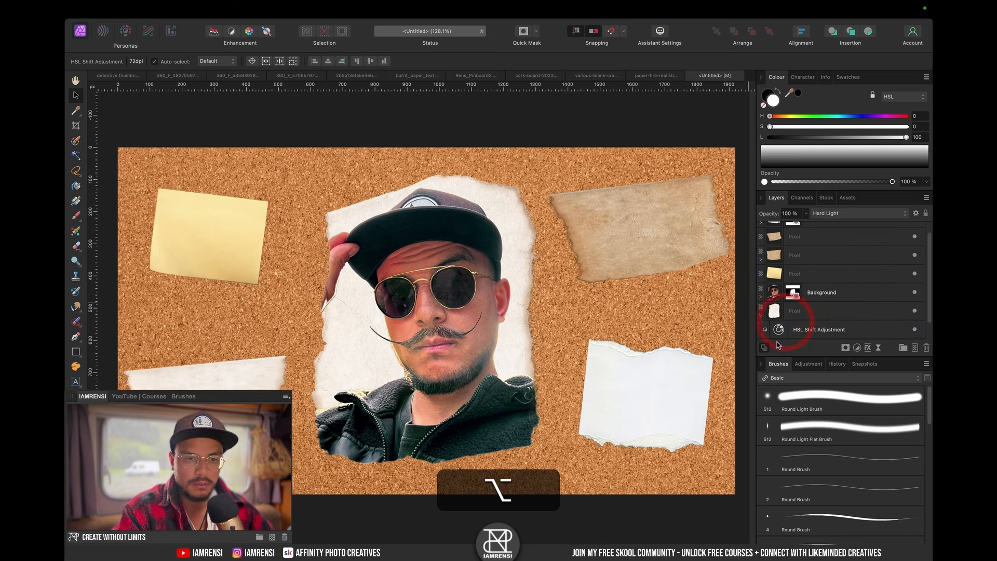
left_click_drag(779, 329, 807, 239)
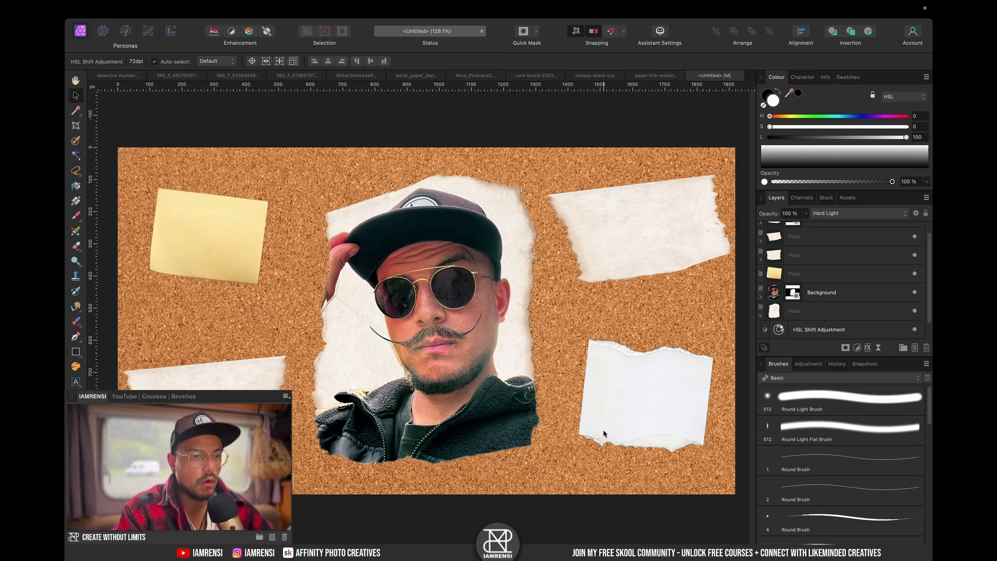
left_click(564, 234)
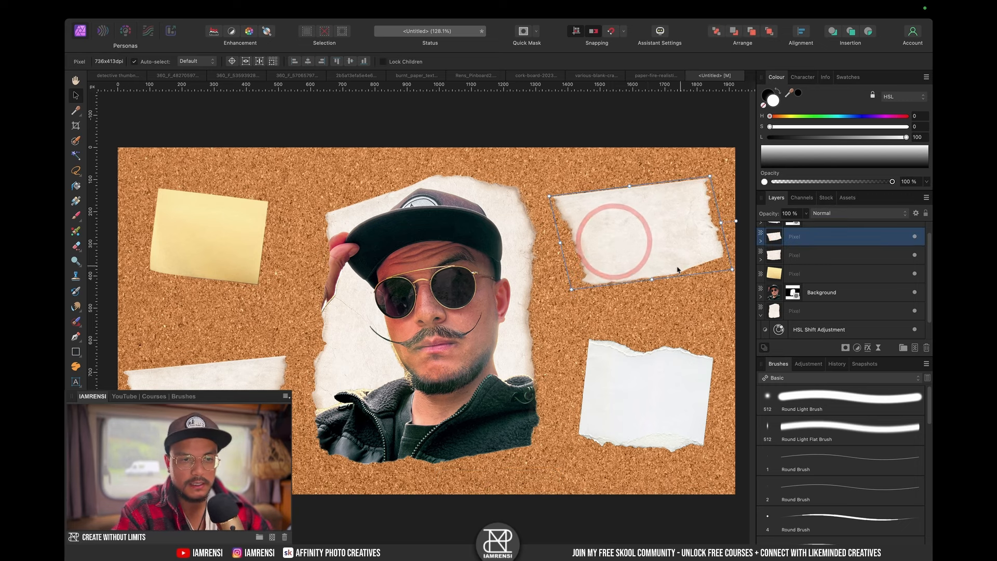
left_click_drag(653, 279, 656, 250)
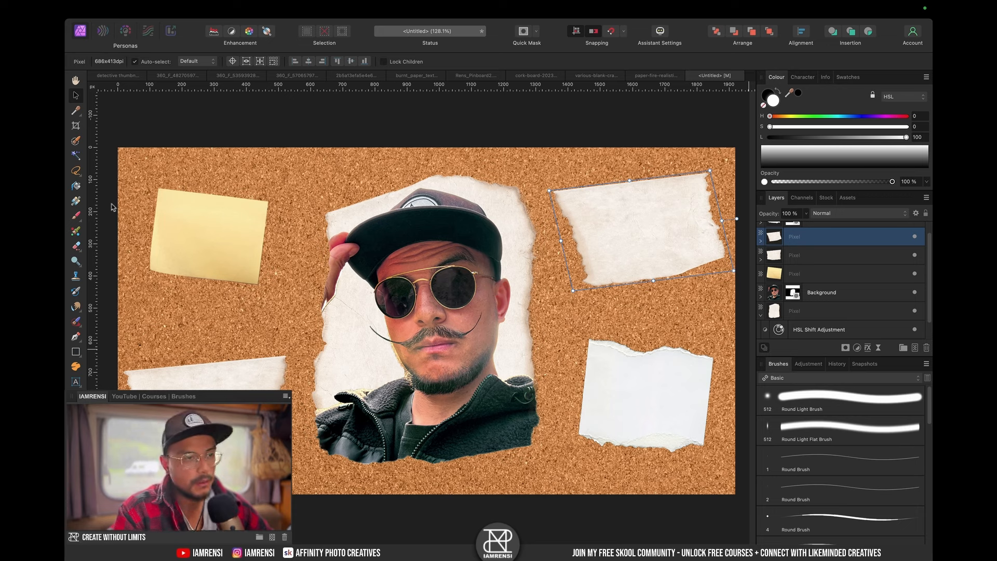
- Paste the red push pin and place a copy at the upper edge of each of the five papers
key("super+v")
left_click_drag(310, 147, 424, 193)
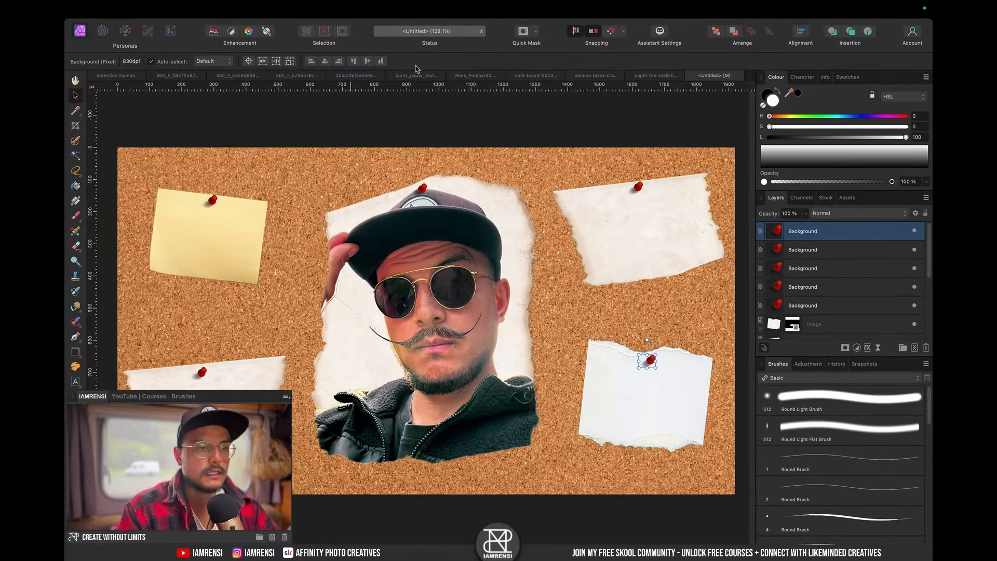
- Switch to the red string image, remove its white background with the Erase White Paper filter, and copy the result
left_click(418, 76)
left_click(295, 75)
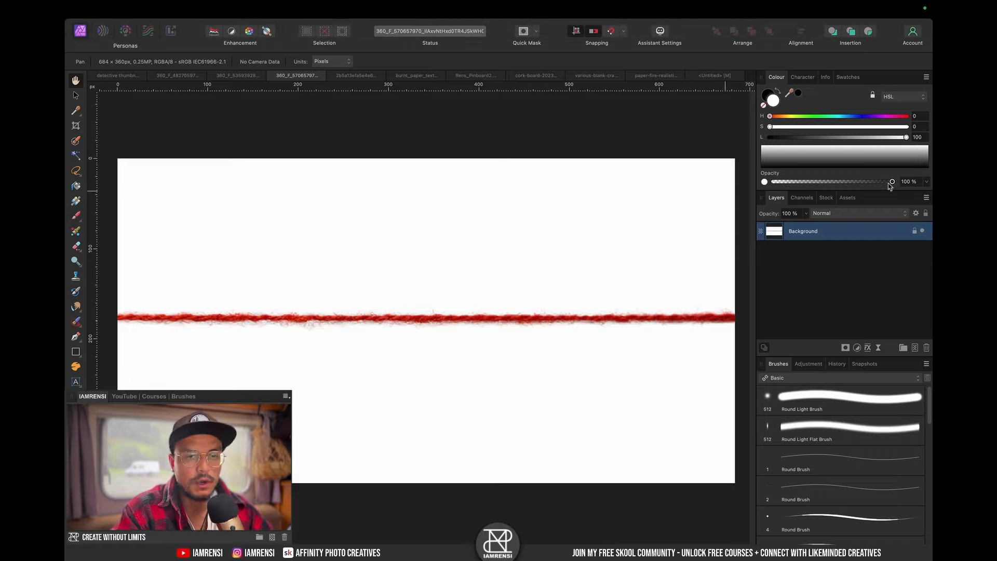
left_click(347, 9)
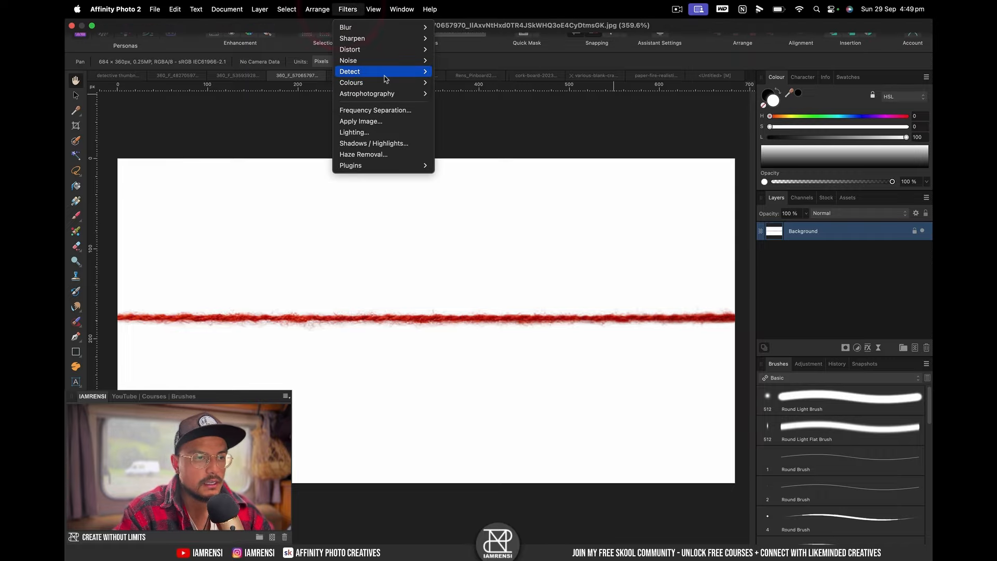
mouse_move(385, 76)
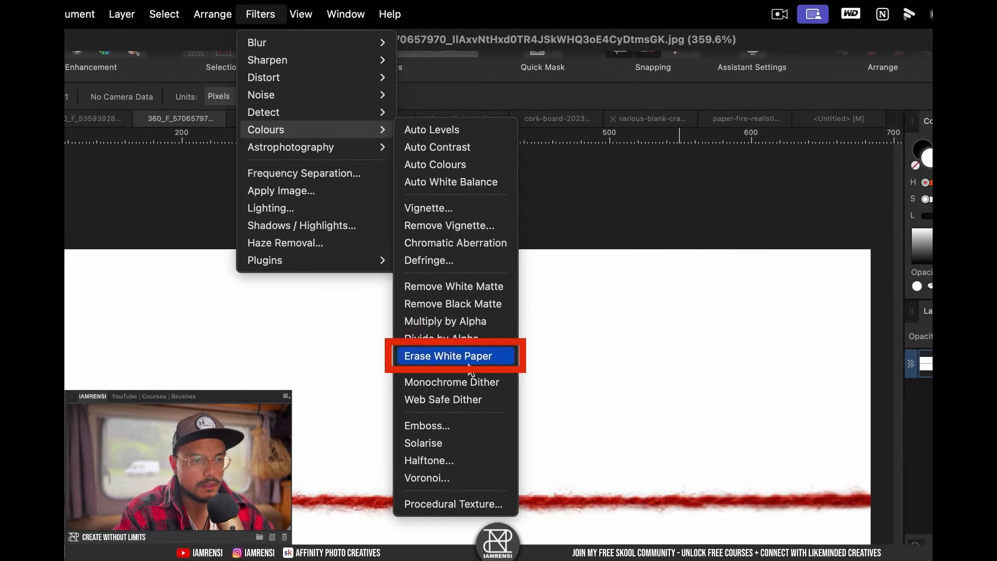
left_click(482, 229)
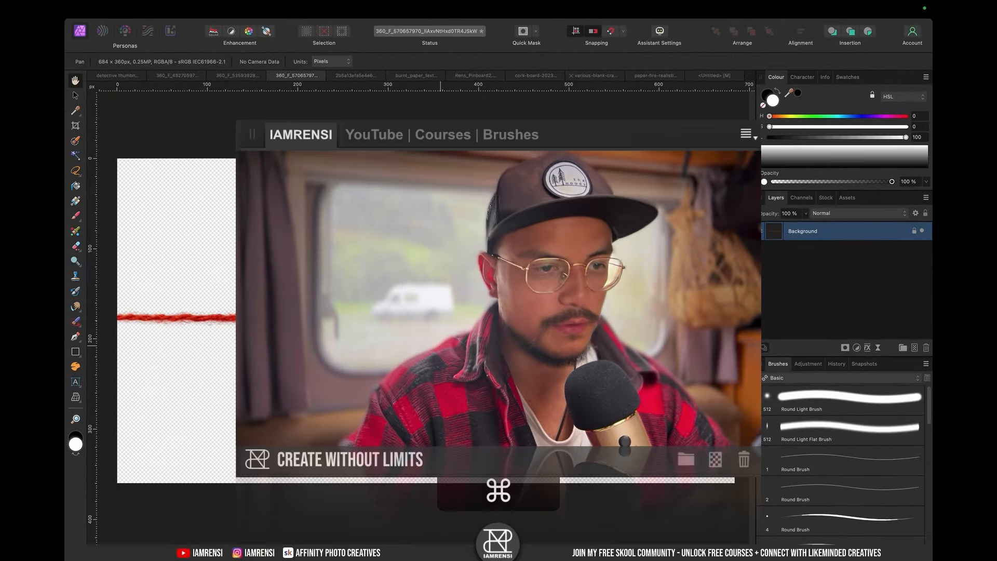
key("super+c")
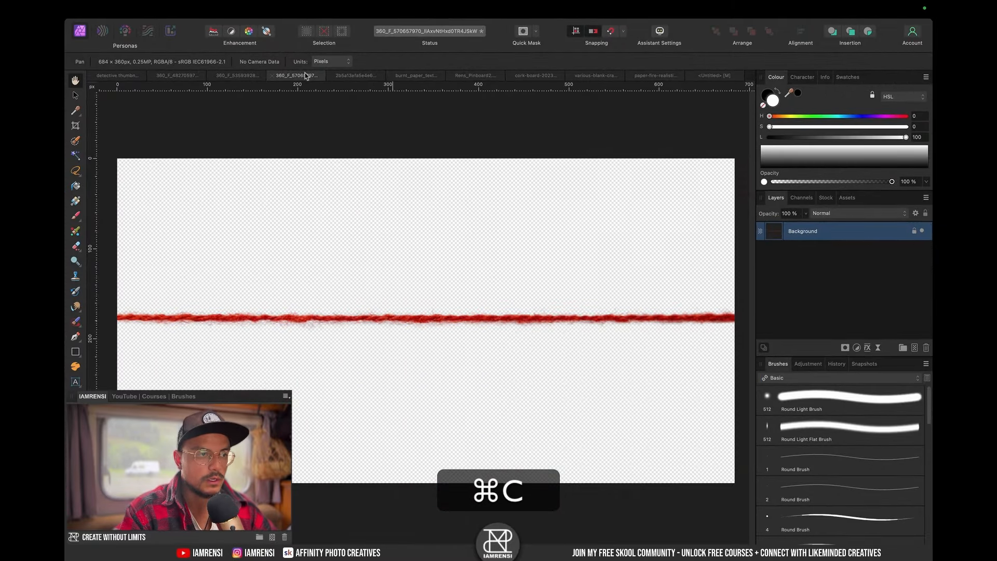
- Paste the red string into the untitled thumbnail document and place it between the sticky note's pin and the portrait's pin
left_click(714, 76)
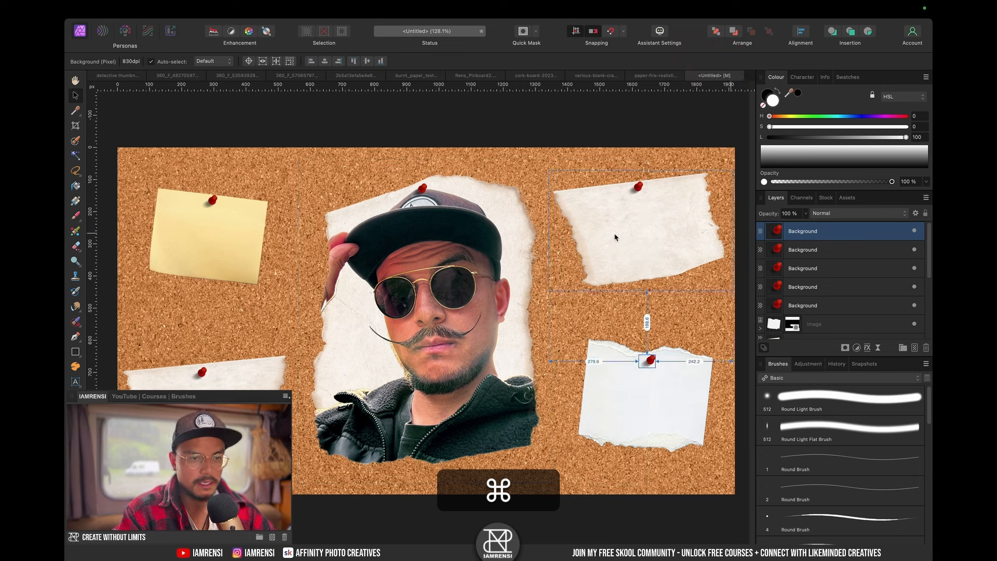
key("super+v")
left_click_drag(304, 209, 389, 197)
scroll(388, 197, "up", 2)
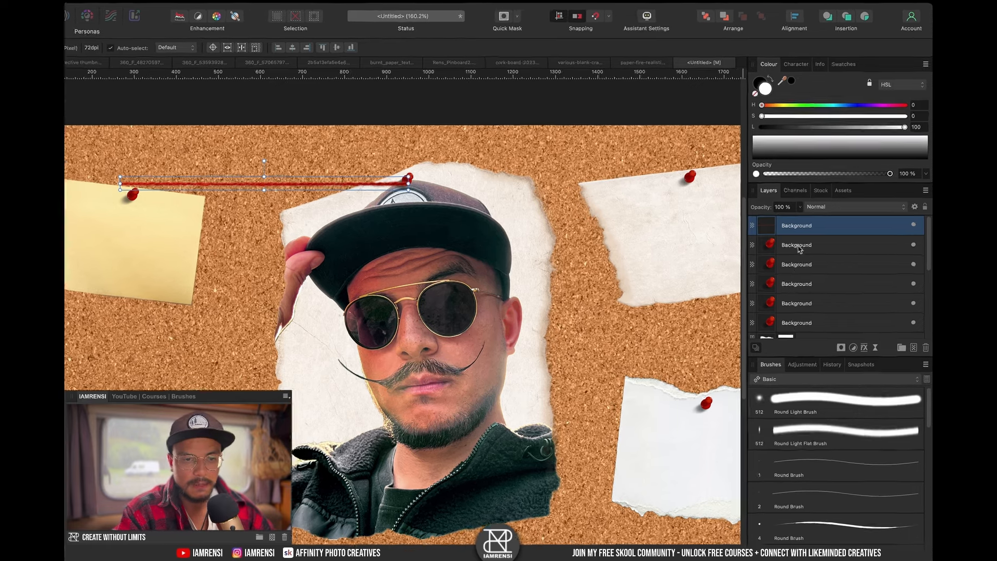
- Group the five push pin layers and name the group "pins"
left_click(800, 250)
left_click(802, 324, "shift")
key("shift+super+g")
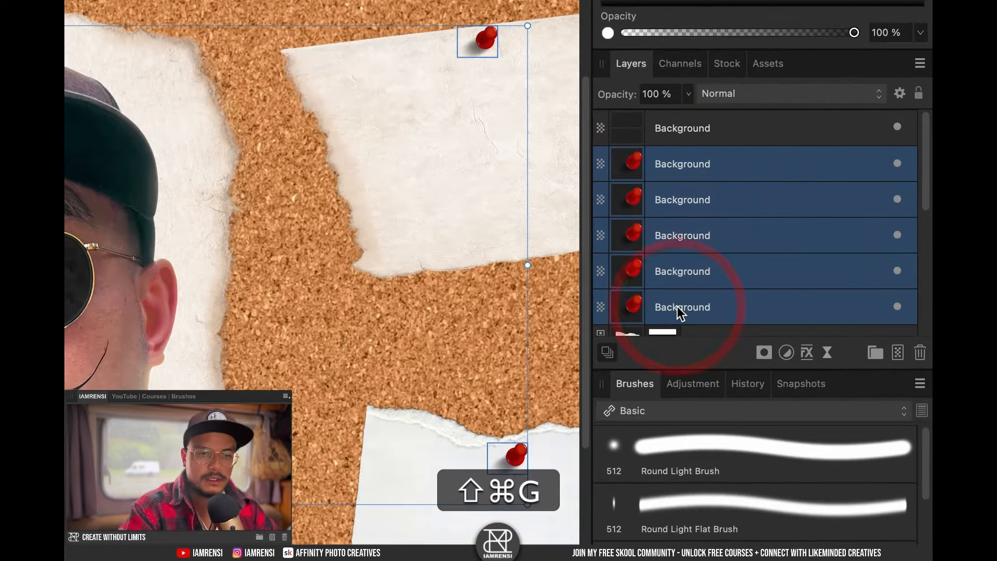
key("super+g")
double_click(670, 164)
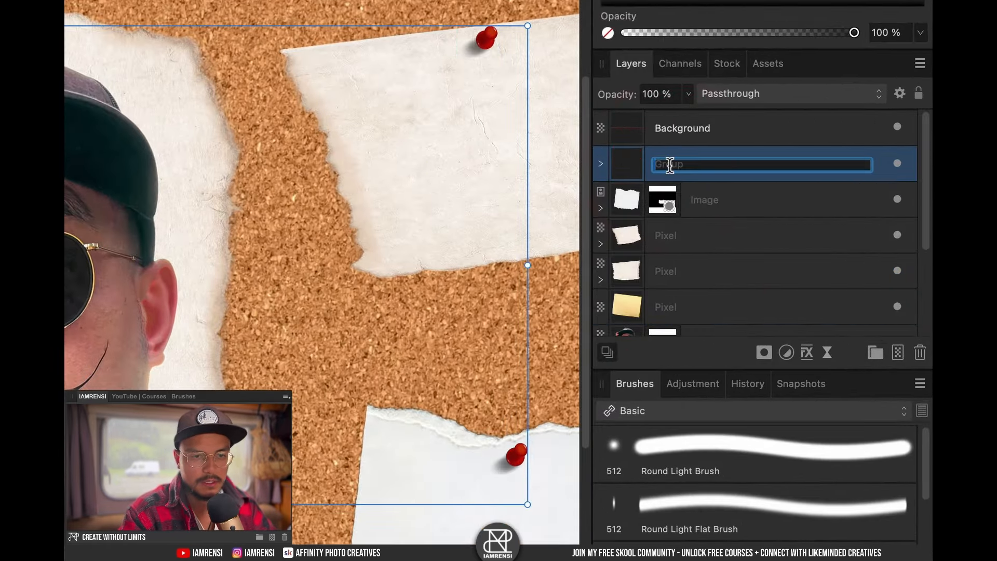
type("pins")
key("Return")
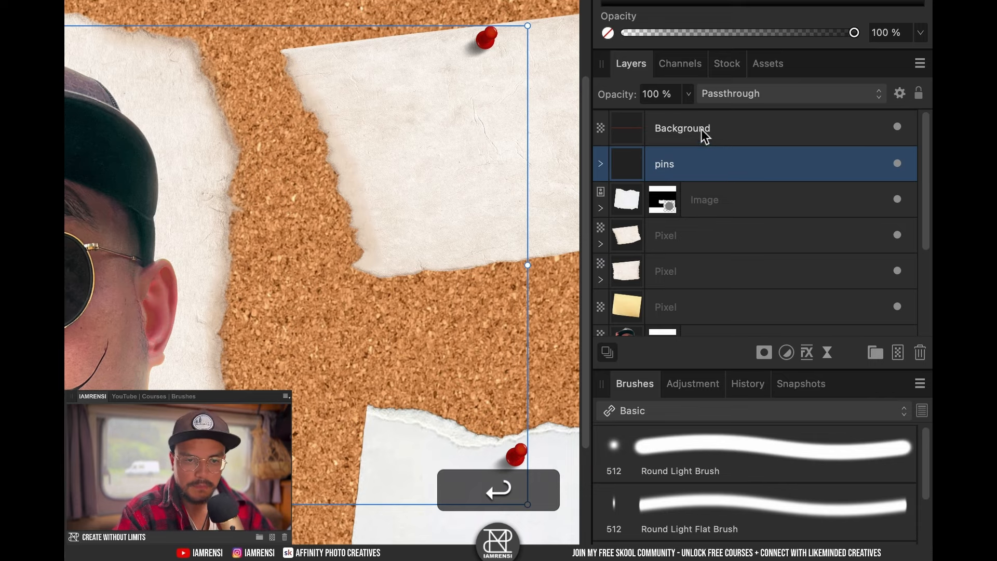
- Move the red string layer below the pins group and tilt the string down towards the sticky note's pin
left_click_drag(705, 136, 693, 174)
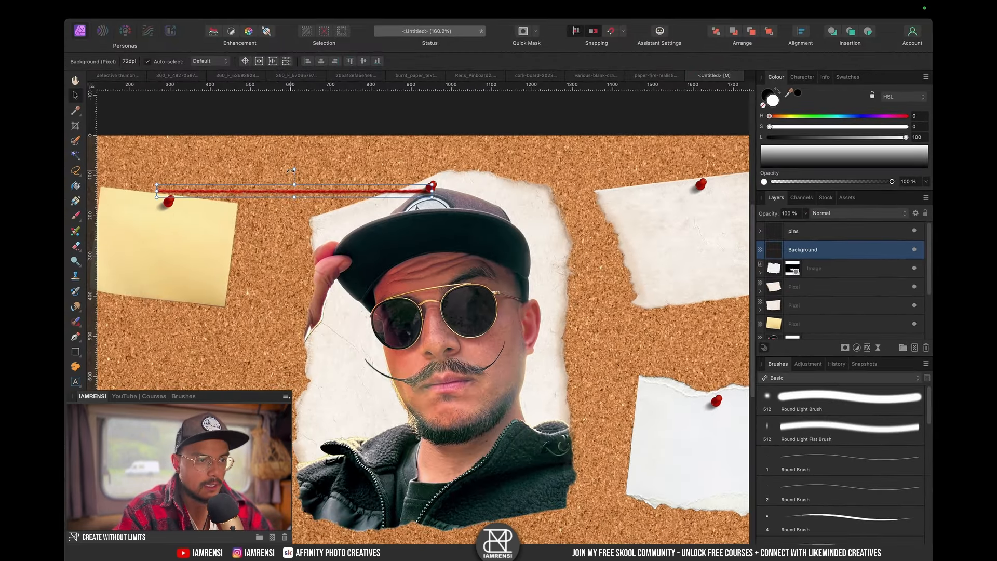
left_click_drag(289, 166, 334, 195)
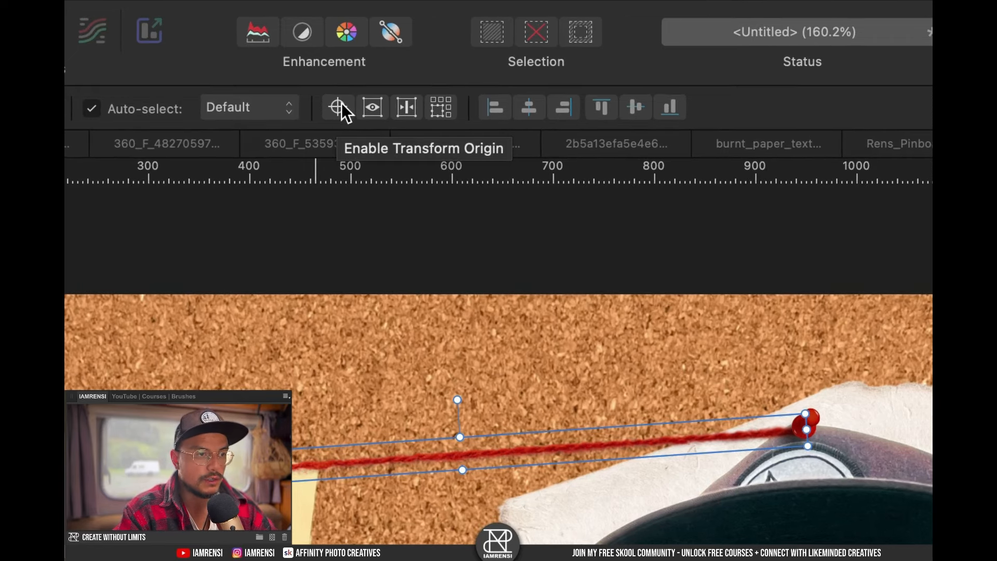
- Enable the transform origin for the red string, anchor it at the portrait's pin, and fit the string's other end to the sticky note's pin
left_click(341, 104)
scroll(457, 464, "up", 5)
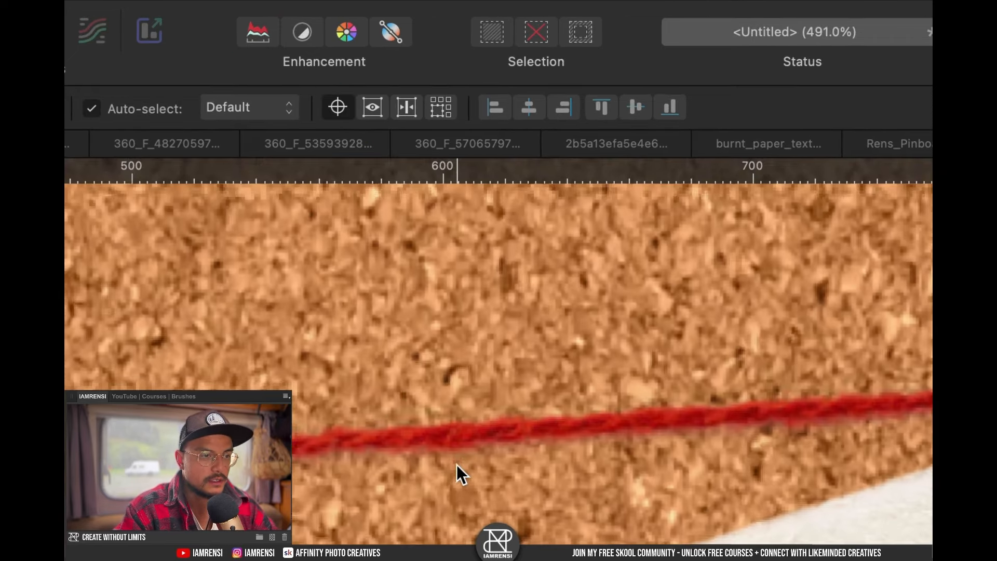
left_click(472, 431)
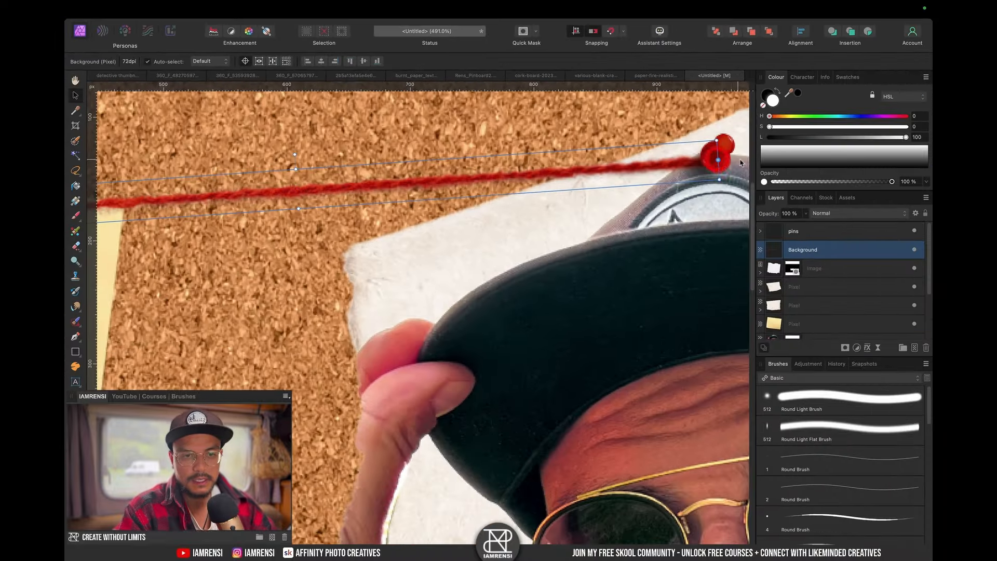
key("super+0")
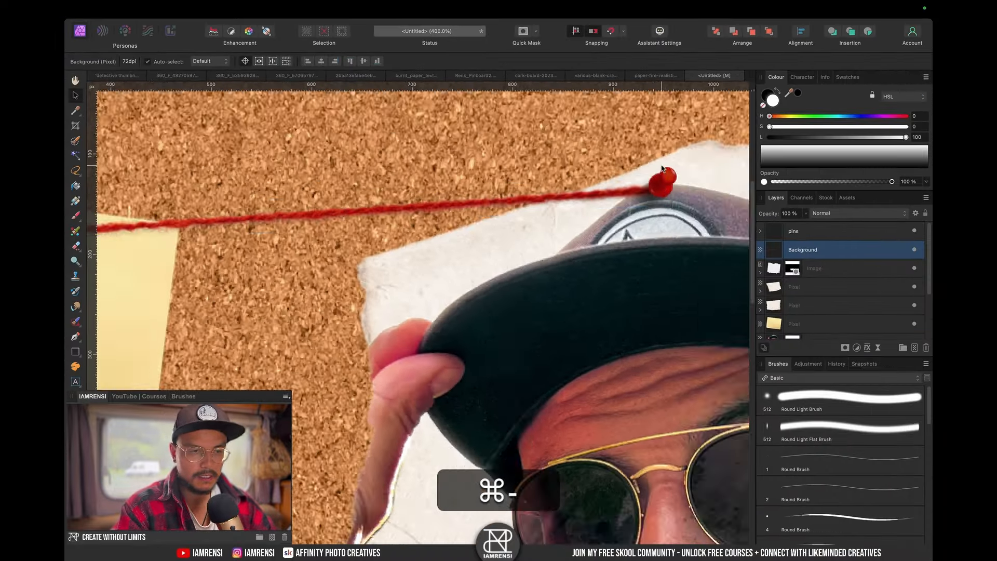
left_click_drag(312, 178, 362, 183)
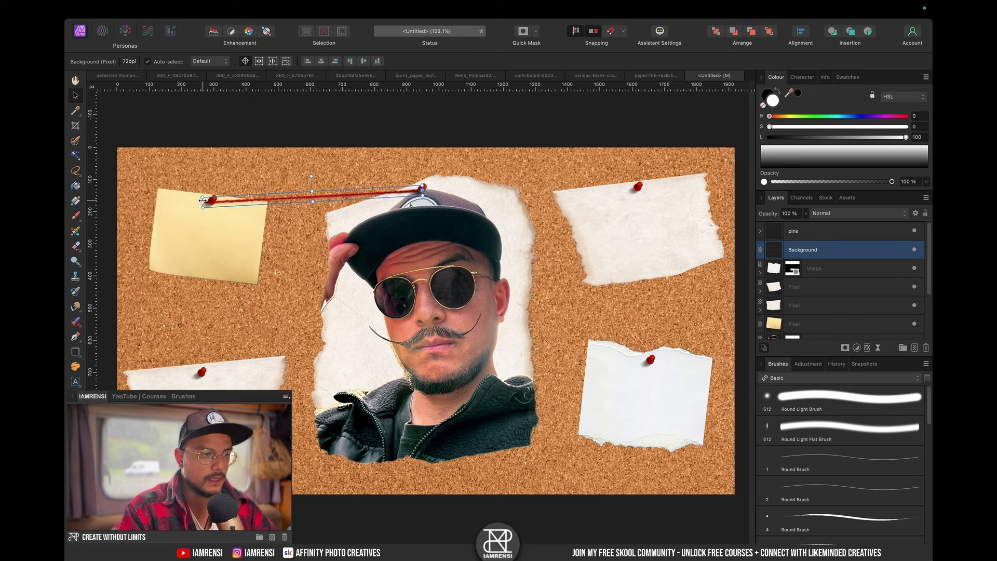
left_click_drag(203, 201, 210, 200)
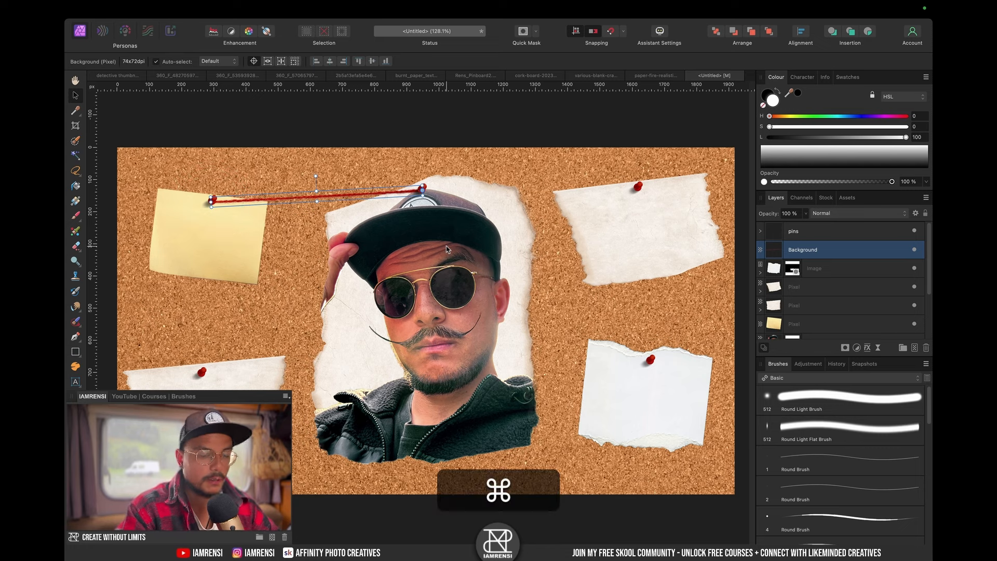
- Duplicate the red string, then rotate and stretch the copy from the portrait's pin down to the lower-left torn paper's pin
key("super+j")
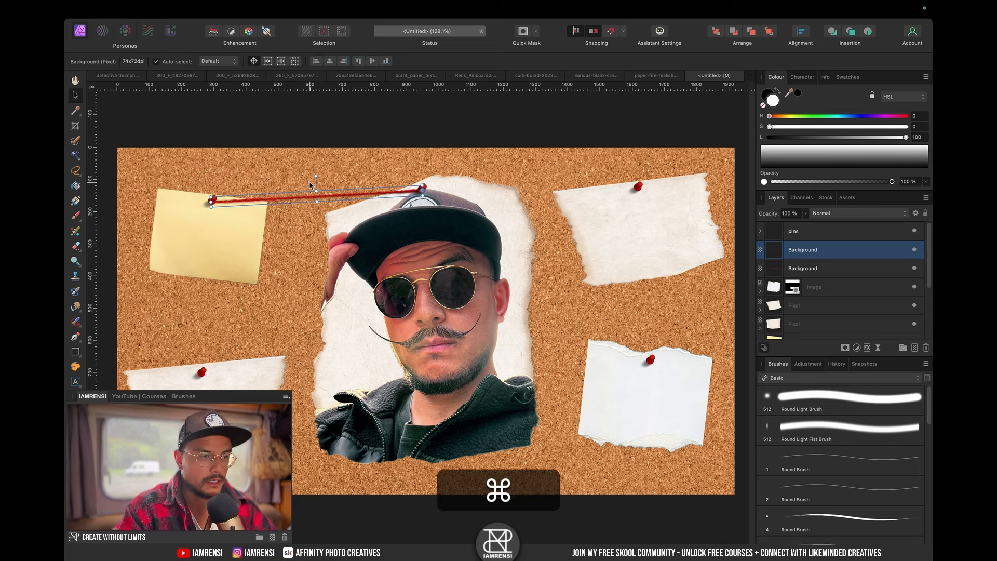
left_click_drag(316, 177, 279, 267)
left_click_drag(255, 318, 204, 381)
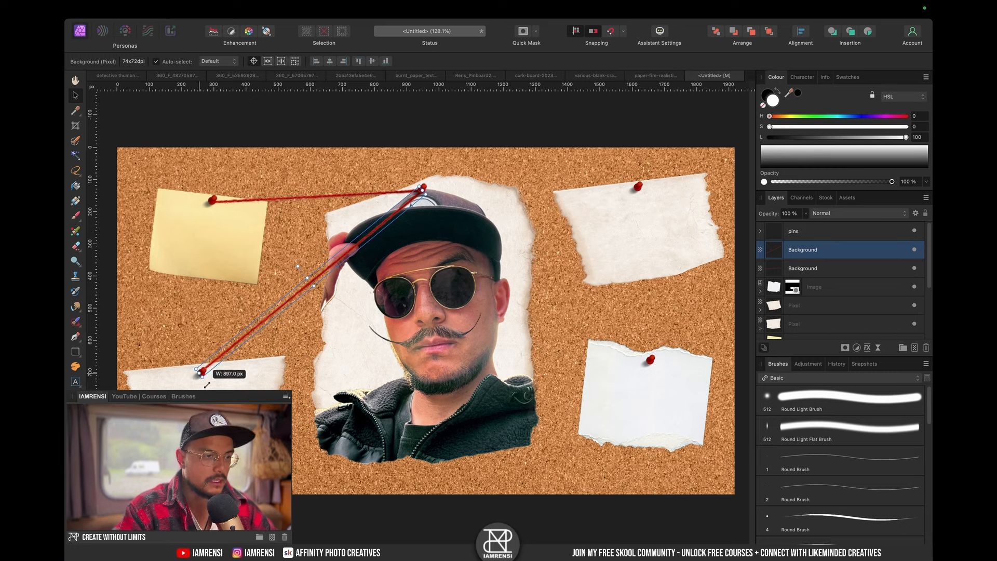
- Duplicate the string again, then rotate and resize the copy so it runs from the portrait's pin to the lower-right paper's pin
left_click(290, 262)
key("super+j")
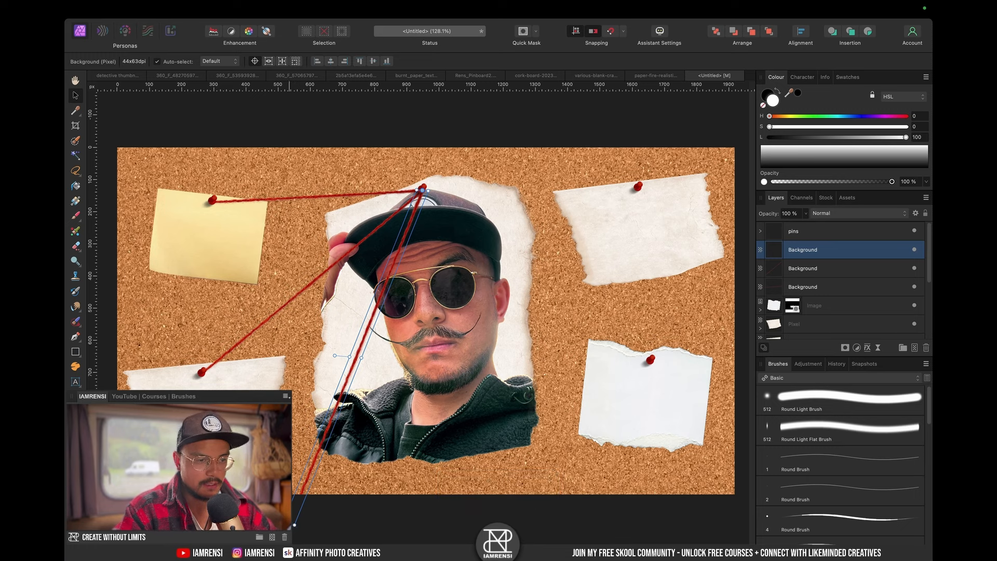
left_click_drag(294, 525, 436, 327)
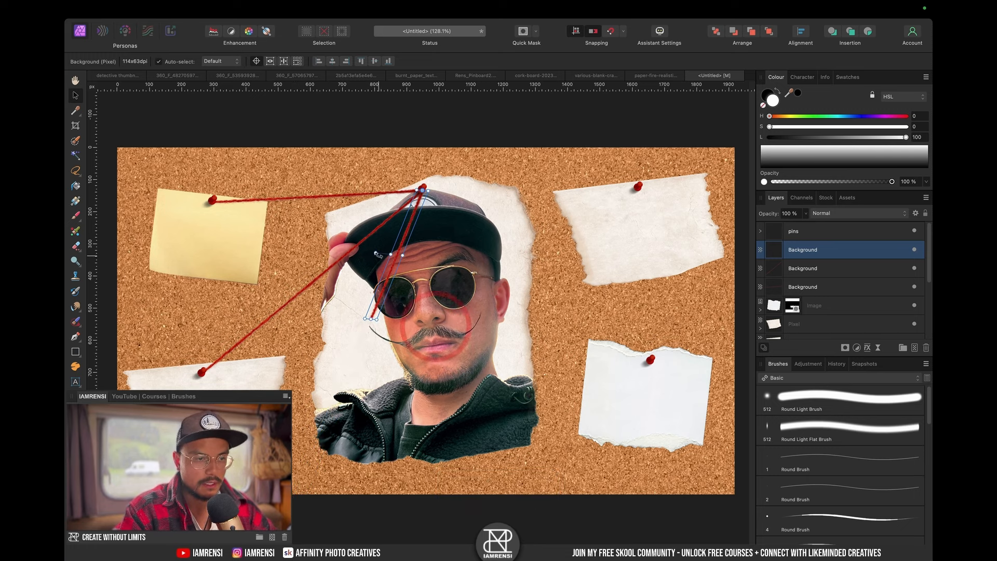
left_click_drag(378, 249, 513, 313)
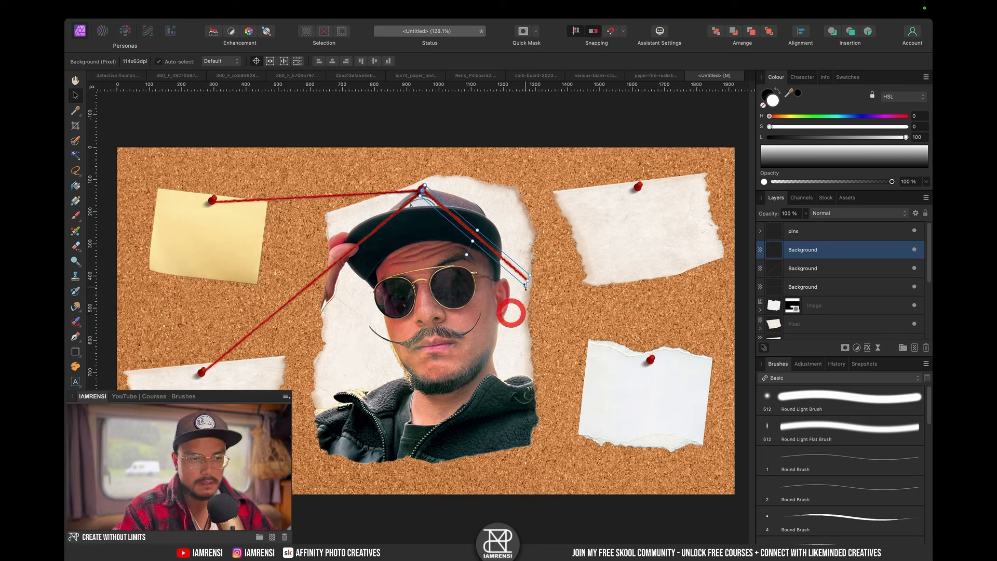
left_click_drag(530, 278, 651, 356)
left_click_drag(533, 300, 541, 311)
scroll(649, 358, "up", 5)
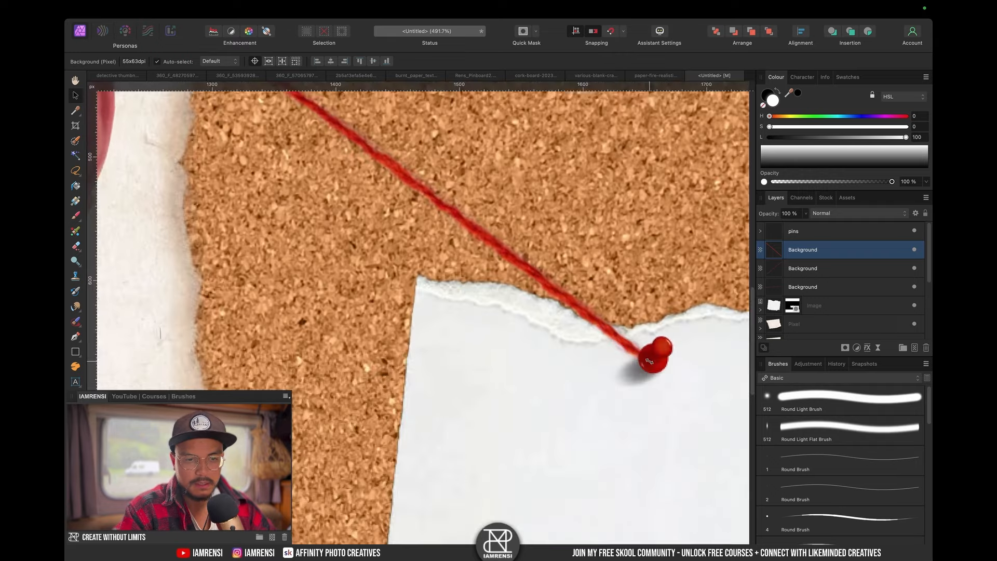
key("super+0")
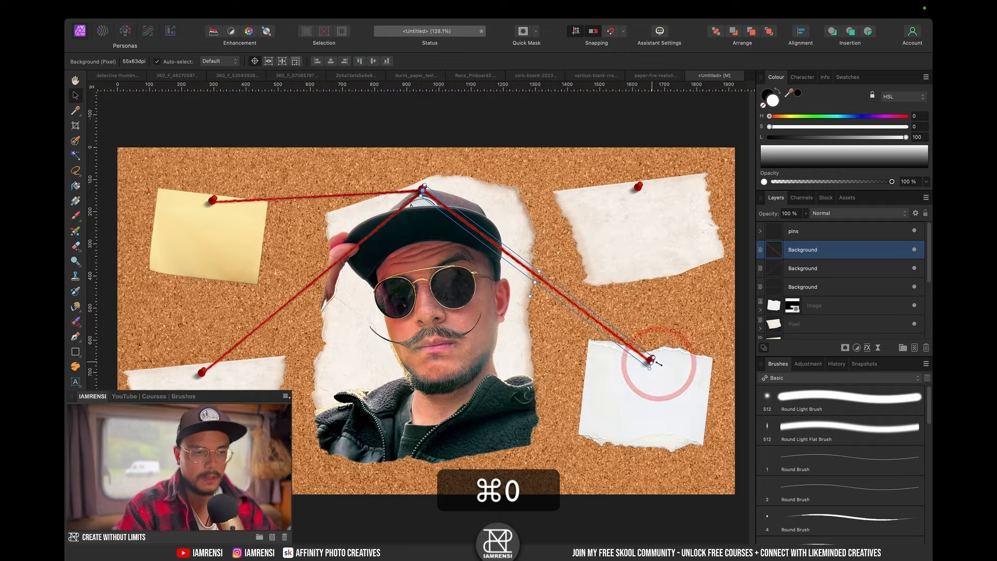
- Duplicate the string once more, rotate it nearly horizontal, and shorten it to about 664 px to end at the upper-right paper's pin
key("super+j")
scroll(416, 201, "up", 8)
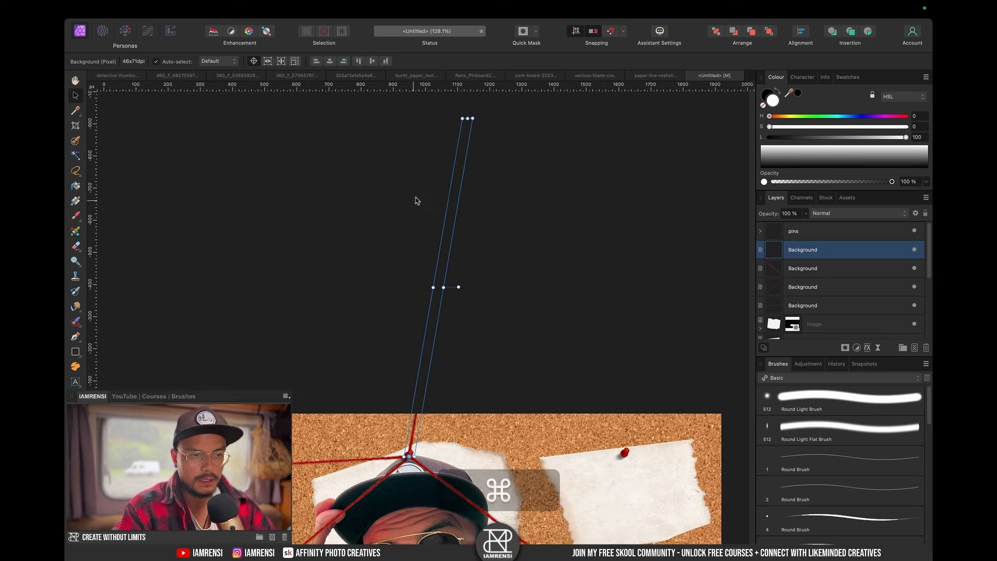
left_click_drag(459, 284, 530, 469)
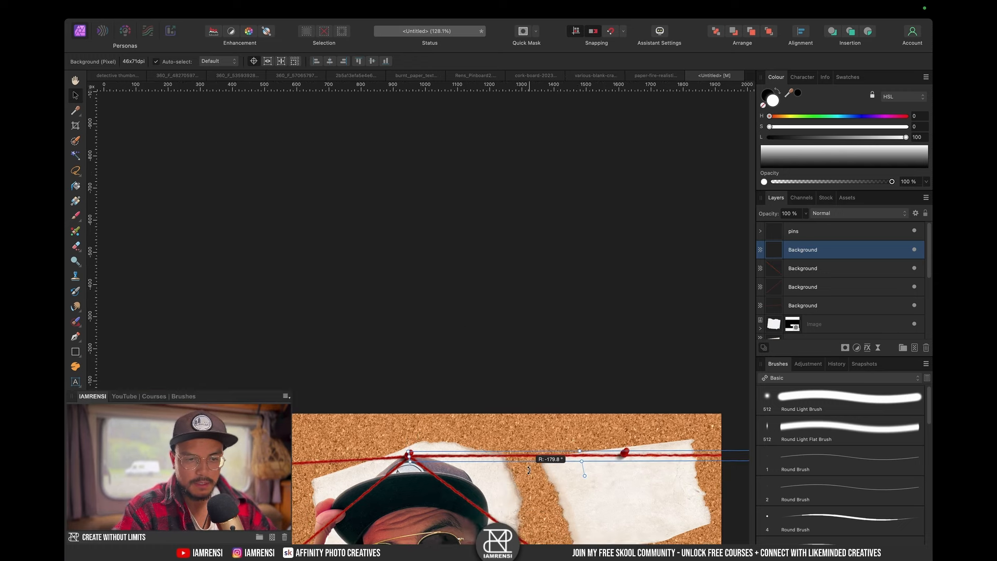
left_click_drag(749, 456, 624, 459)
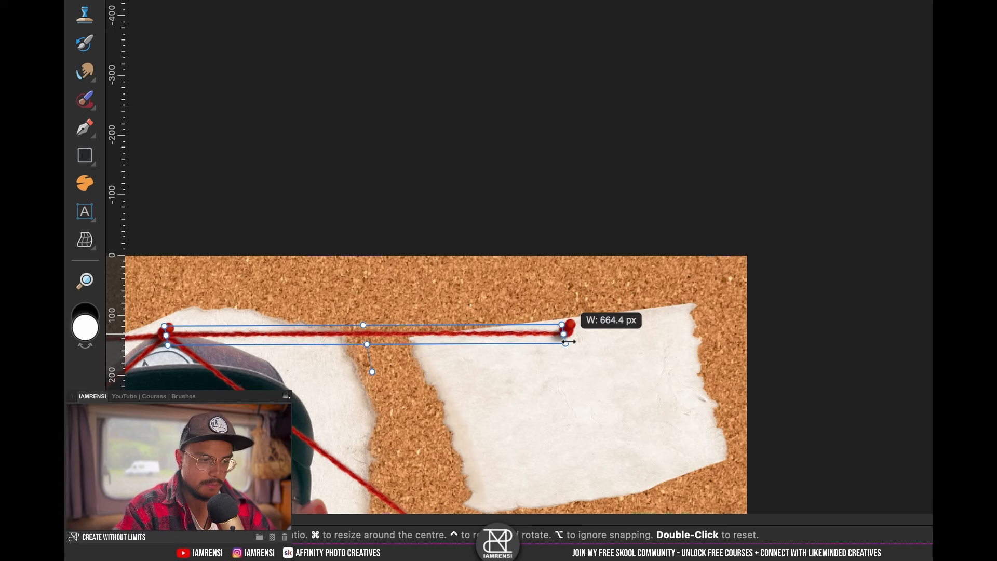
left_click_drag(569, 341, 568, 341)
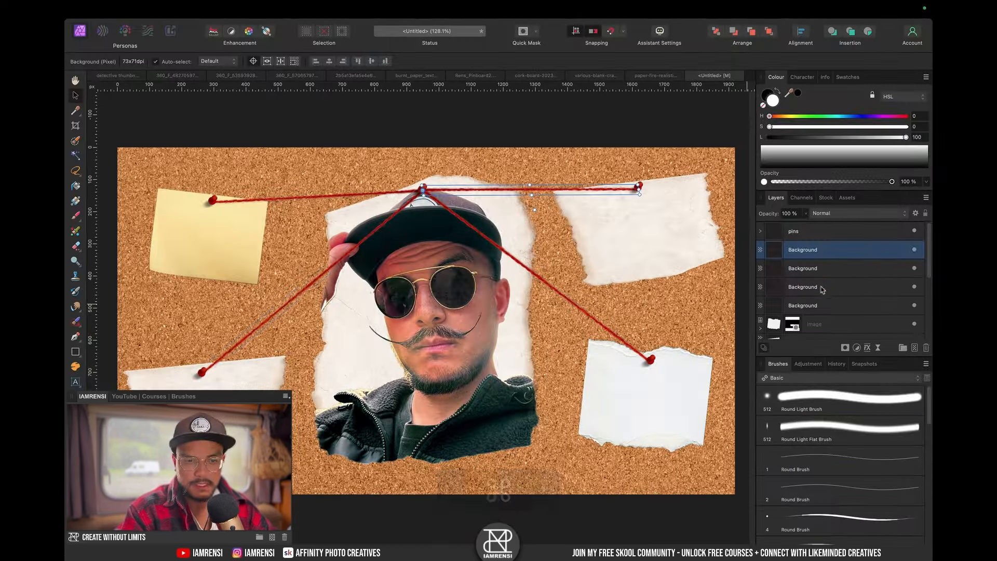
- Select the four red string layers below the pins group
left_click(813, 287)
left_click(810, 305)
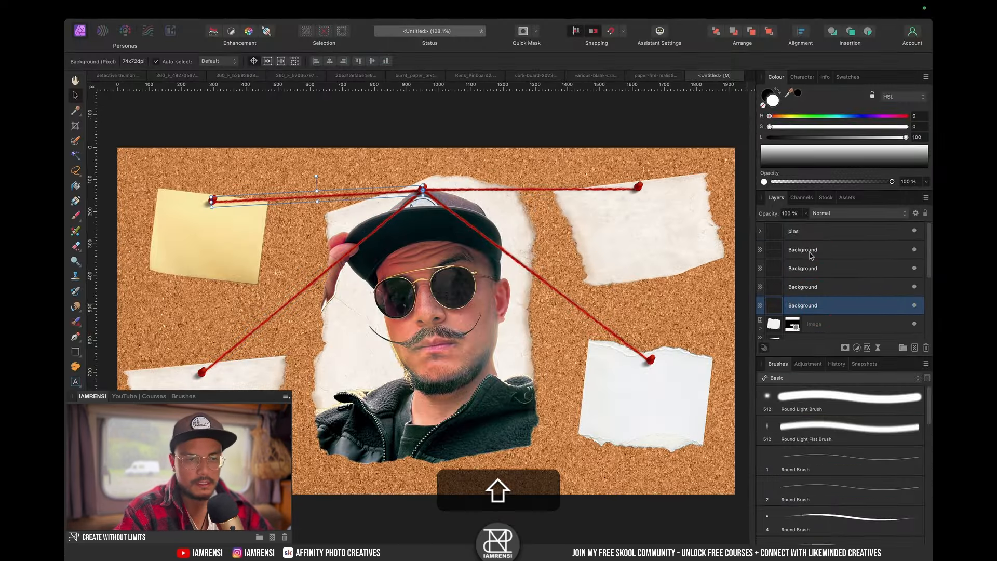
left_click(804, 253)
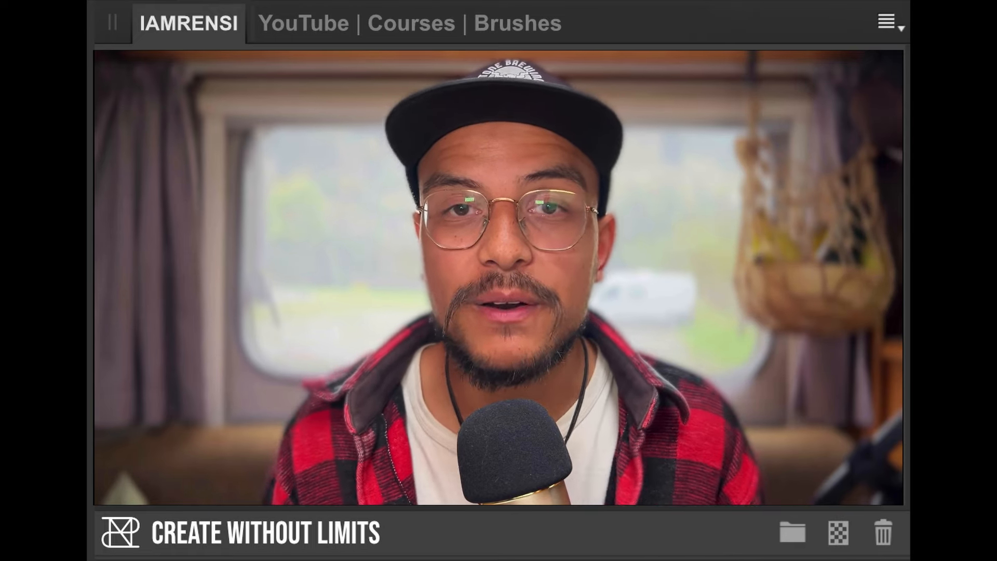
- Group all the red string layers below the pins group and name the group "Threads"
key("super+0")
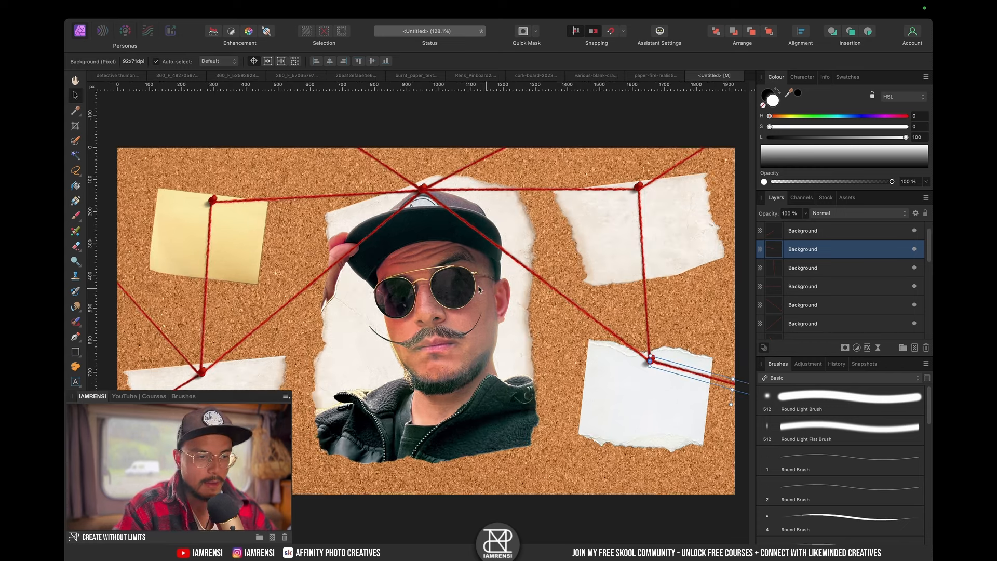
key("h")
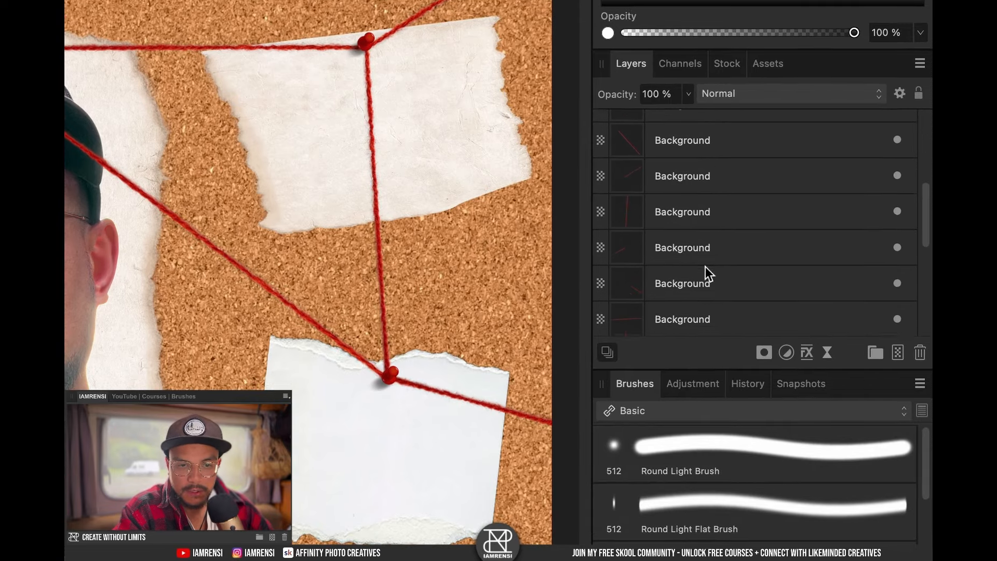
scroll(816, 305, "down", 2)
scroll(704, 260, "up", 3)
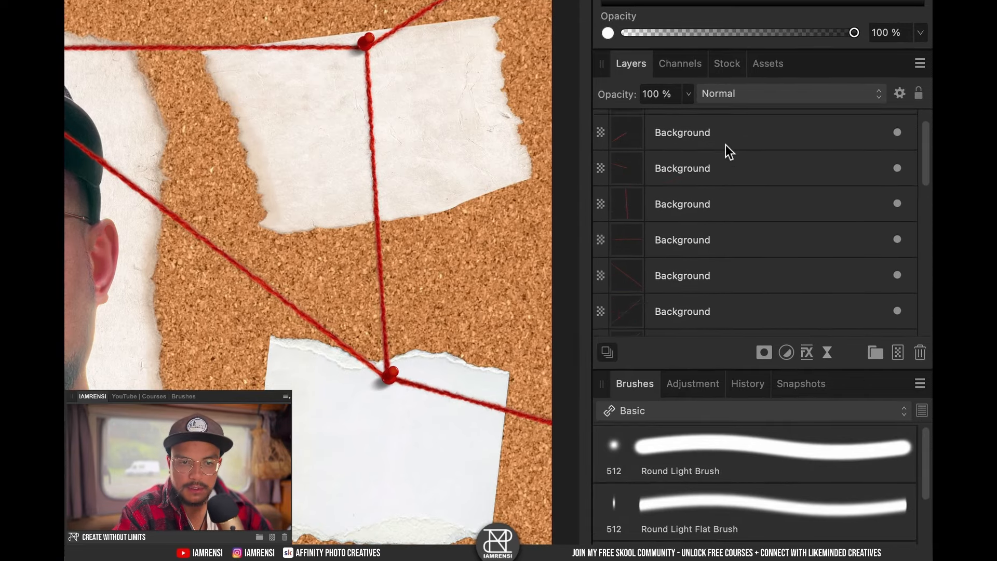
left_click(725, 163)
left_click(709, 332, "shift")
key("super+g")
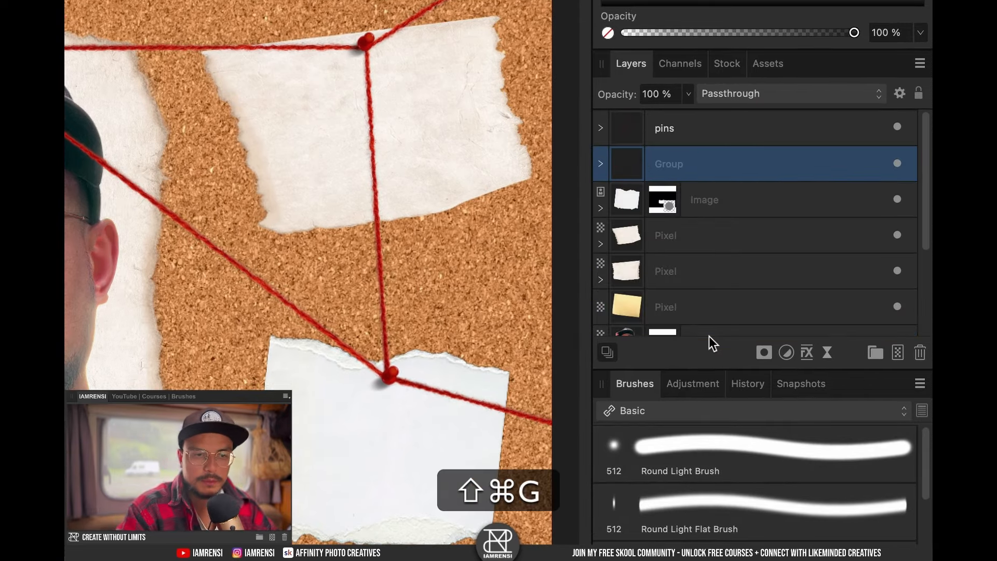
double_click(668, 164)
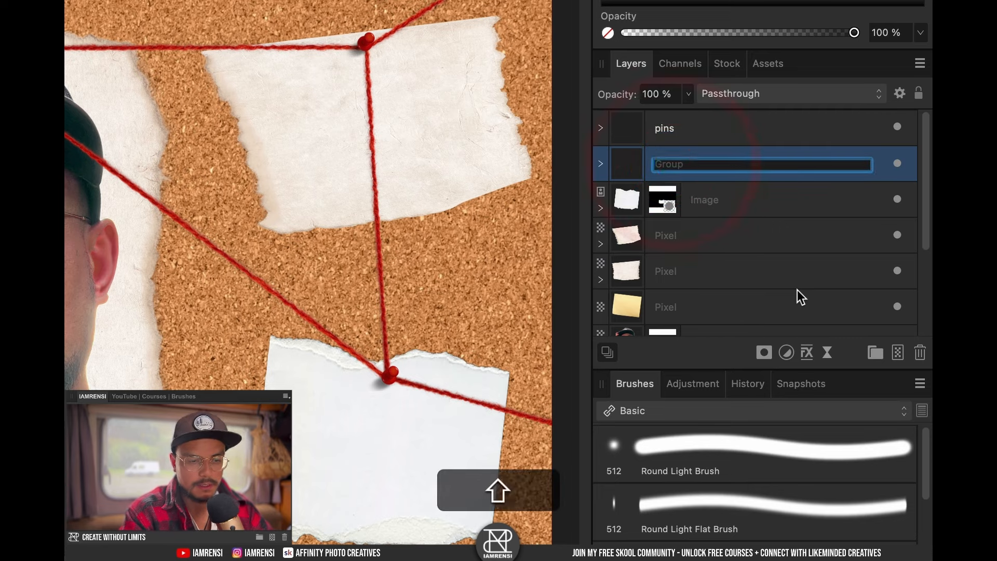
type("Threads")
key("Return")
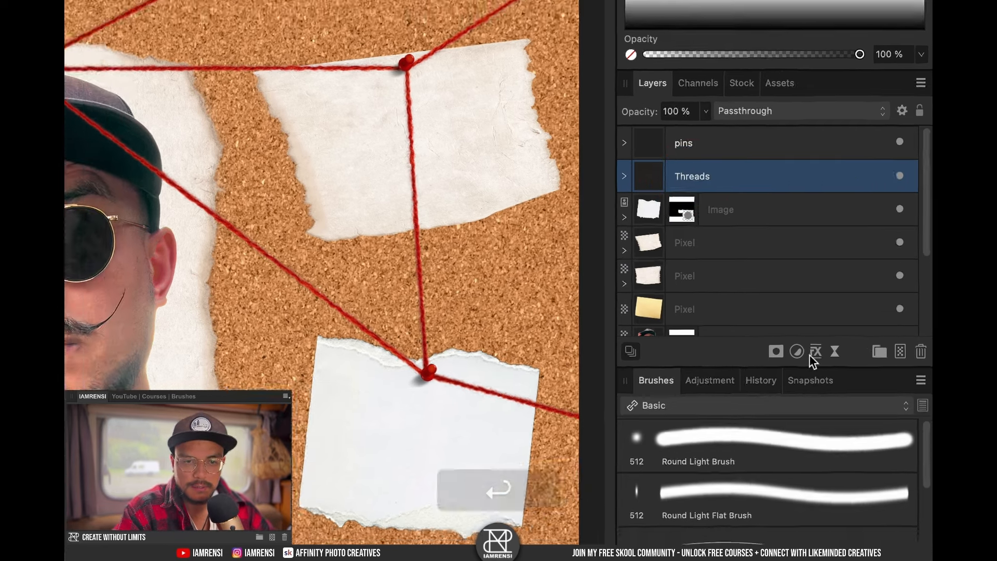
- Add an Outer Shadow to the Threads group with radius 9.9 px, offset 14 px and angle 270°
left_click(806, 352)
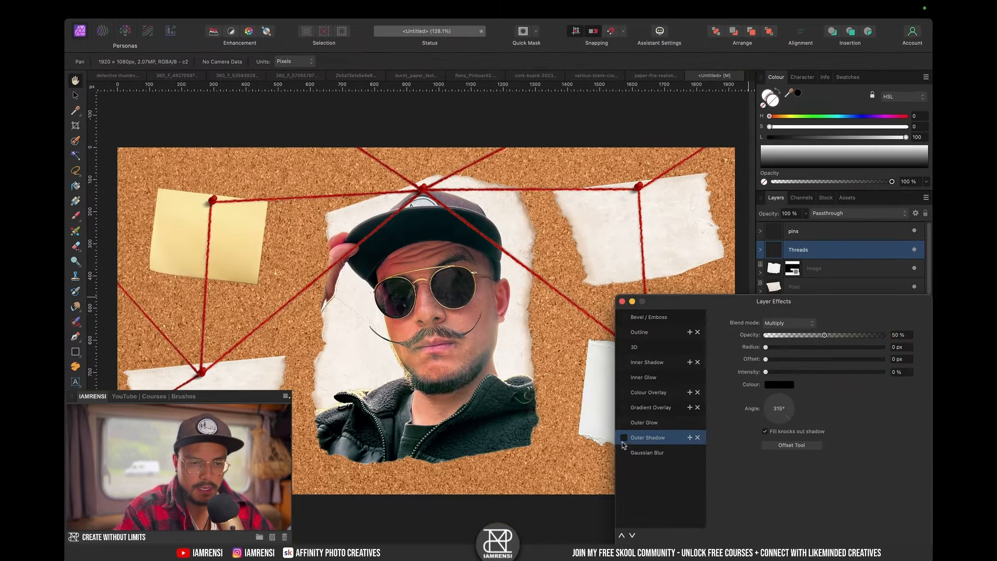
left_click(623, 440)
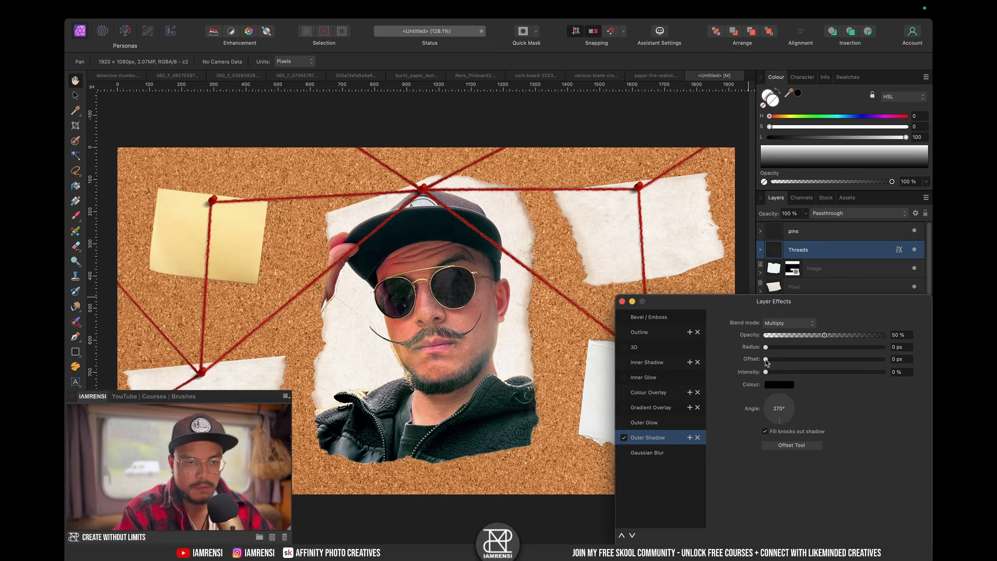
left_click_drag(777, 360, 822, 360)
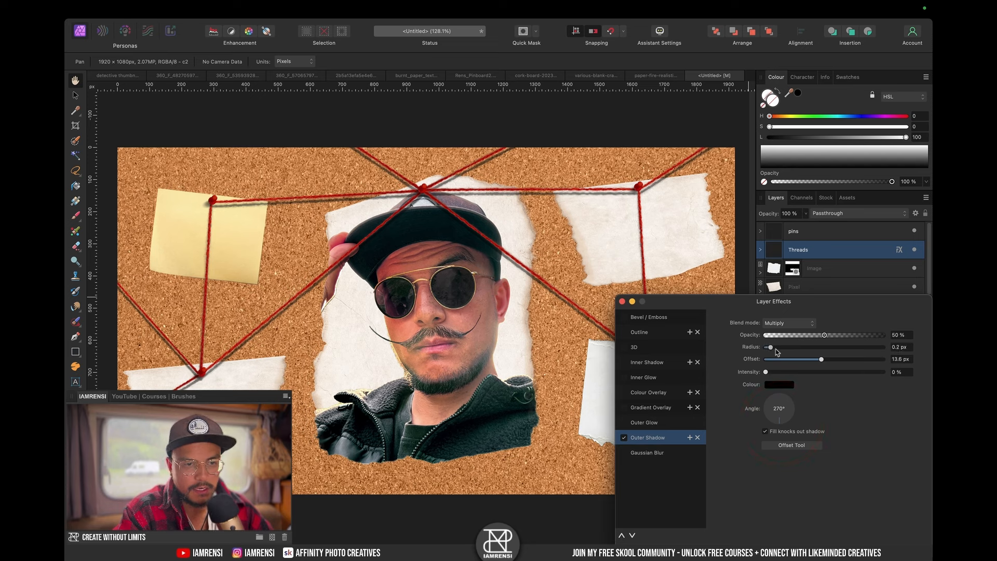
left_click_drag(803, 352, 817, 356)
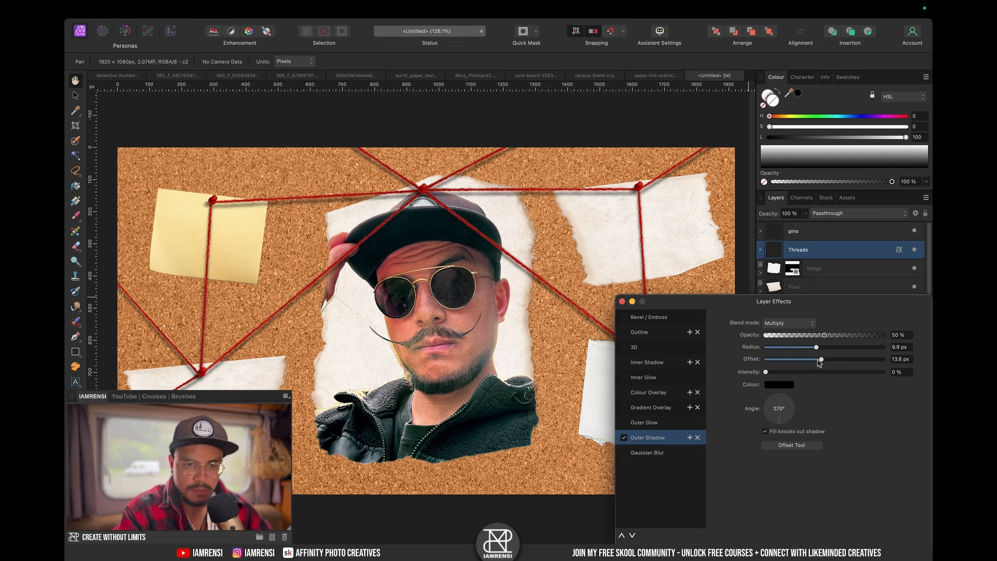
left_click_drag(823, 359, 823, 365)
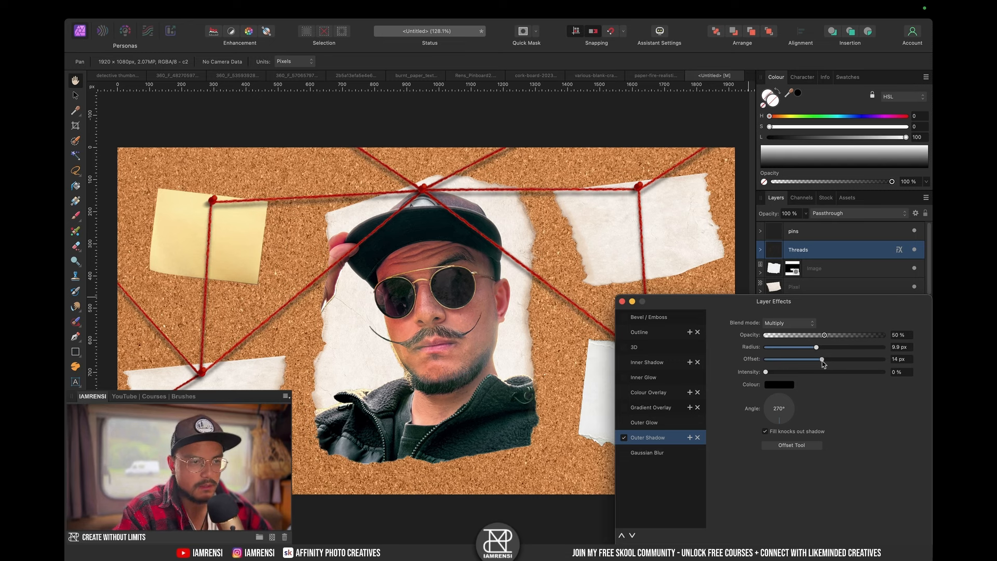
left_click(623, 302)
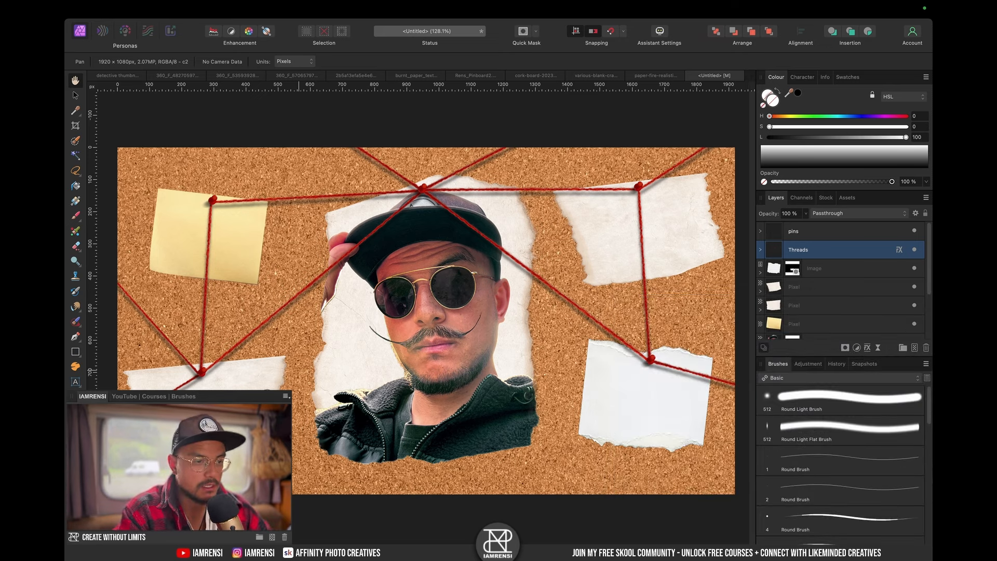
- Group the torn paper, sticky note and portrait layers that lie below the Threads group
left_click(814, 235)
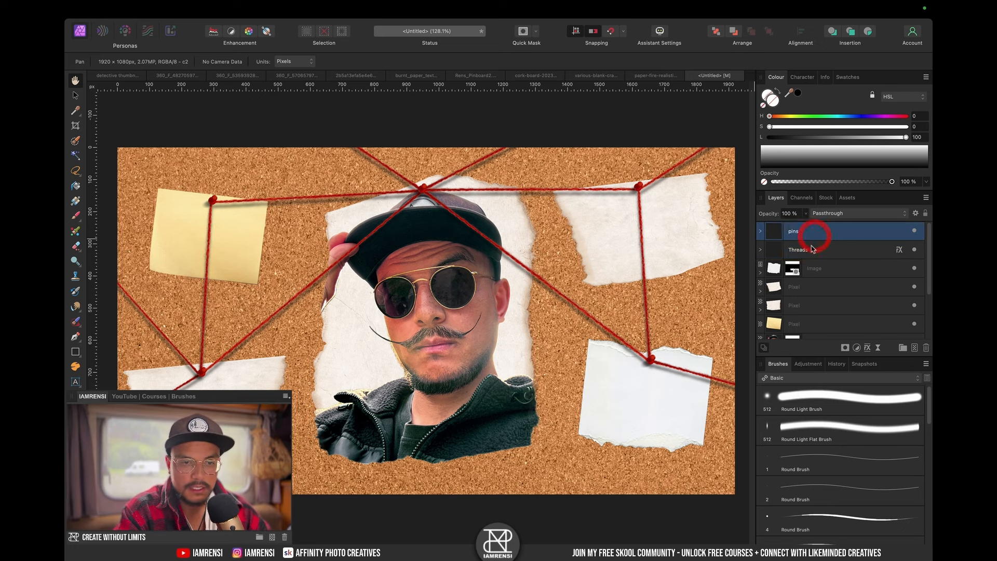
left_click(829, 284)
left_click(832, 267)
scroll(832, 267, "down", 3)
scroll(832, 267, "up", 1)
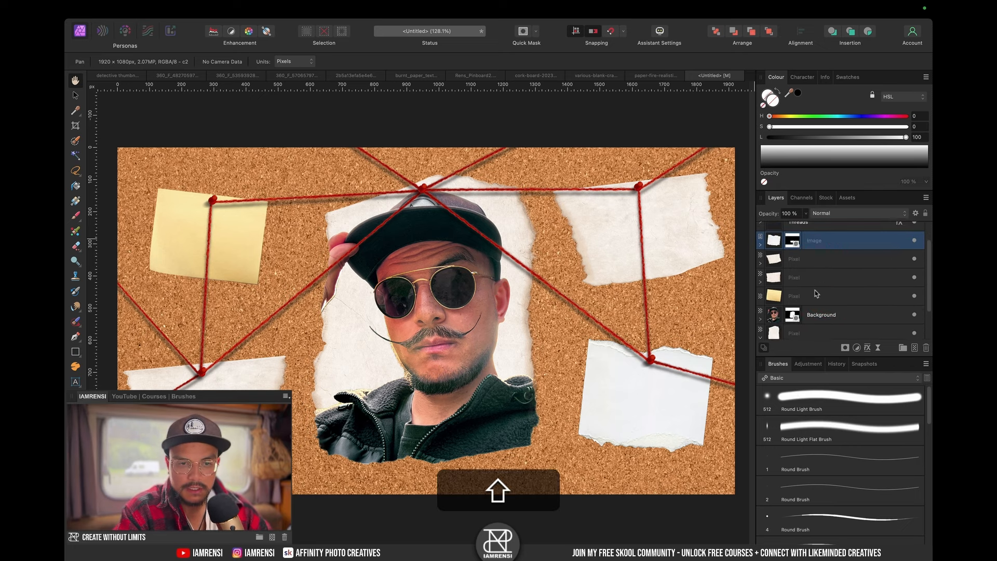
left_click(817, 312)
scroll(816, 306, "up", 2)
left_click(824, 260, "shift")
key("shift+super+g")
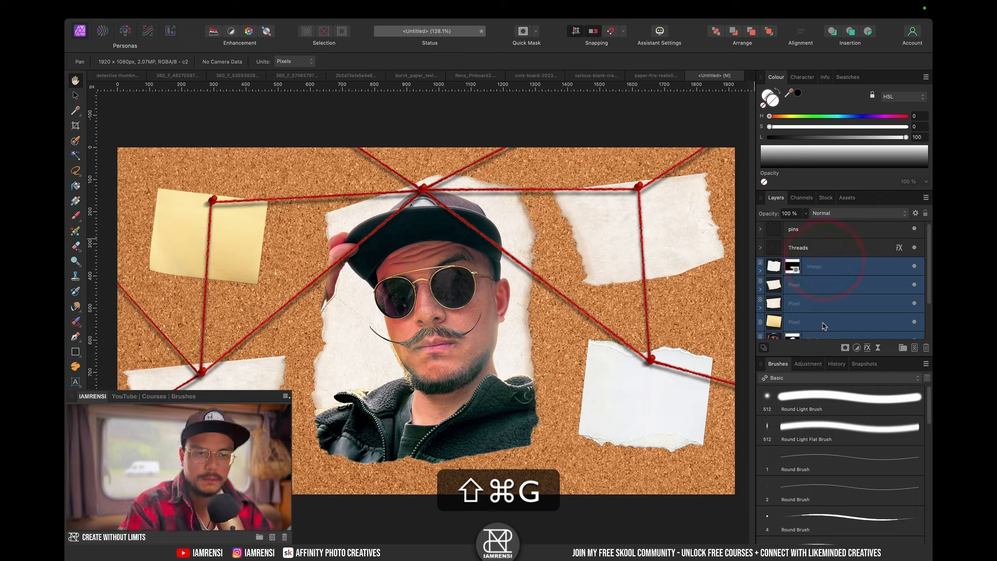
key("super+g")
- Expand the new papers group and add an empty pixel layer inside it above the torn paper image layer
left_click(760, 271)
left_click(824, 286)
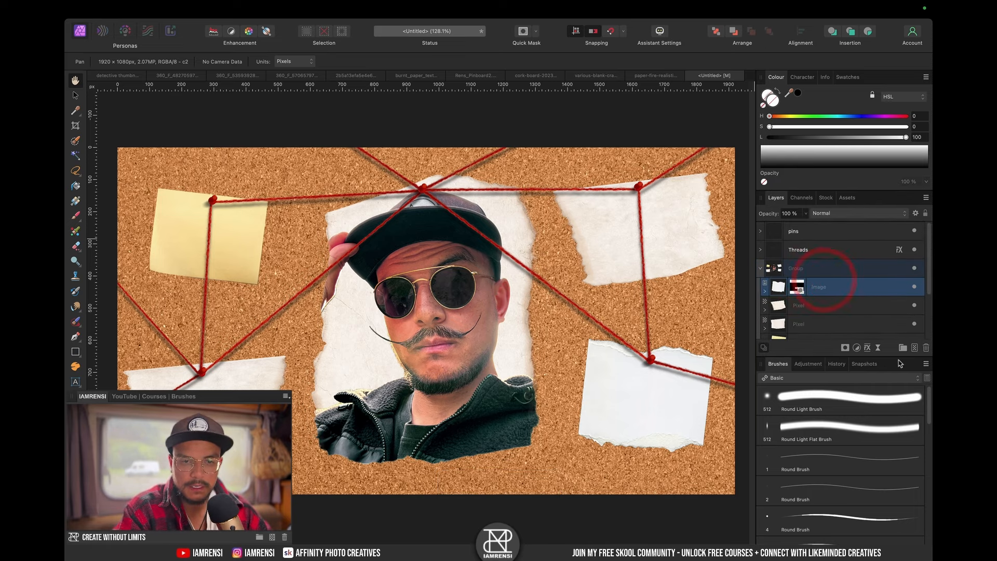
left_click(915, 348)
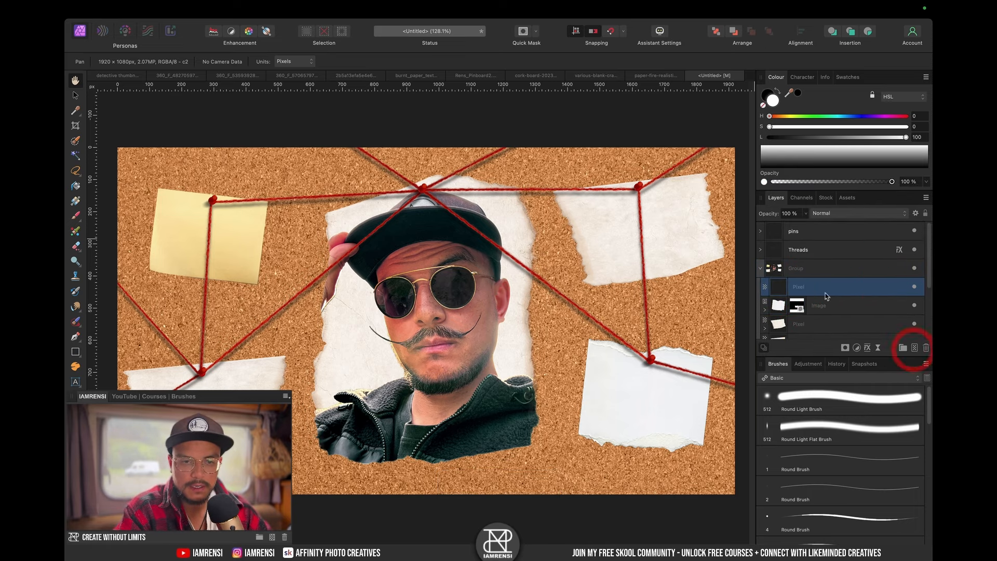
- Choose the Grunge Pattern 05 brush from the Textures brush category
left_click(800, 380)
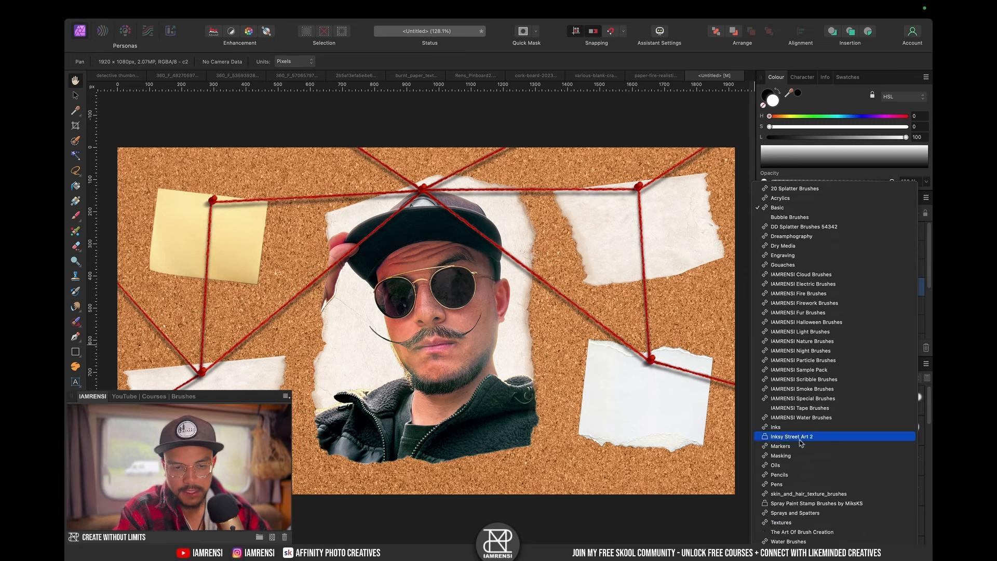
left_click(790, 503)
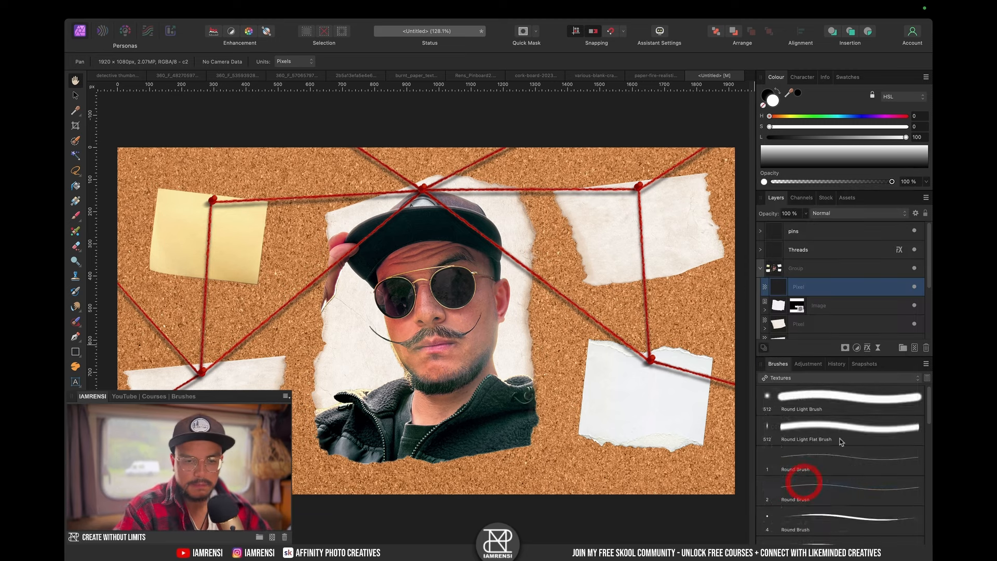
scroll(834, 475, "down", 2)
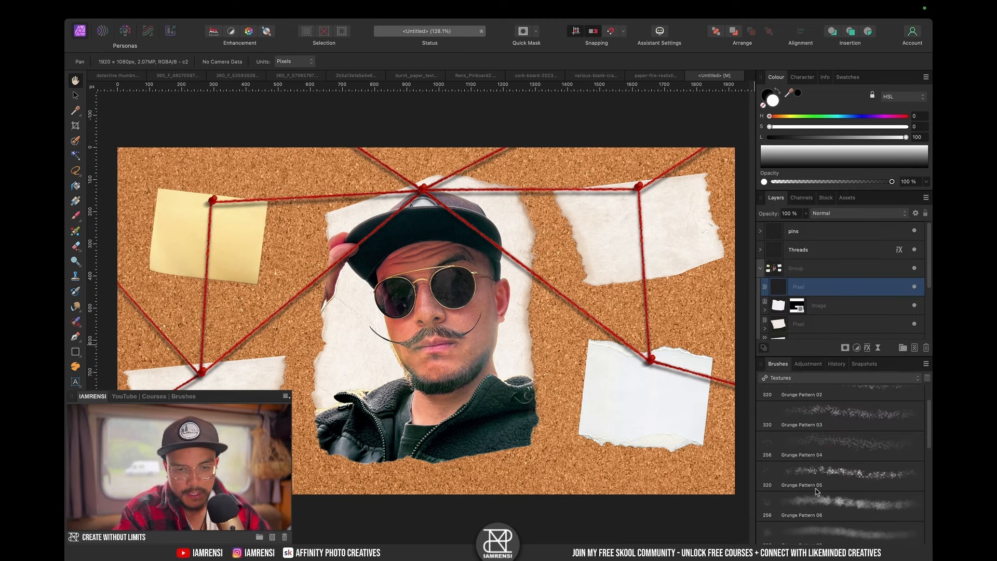
left_click(839, 477)
- Stamp black grunge texture onto the lower-right torn paper, enlarging the brush to about 475.7 px for its upper corner
left_click(631, 408)
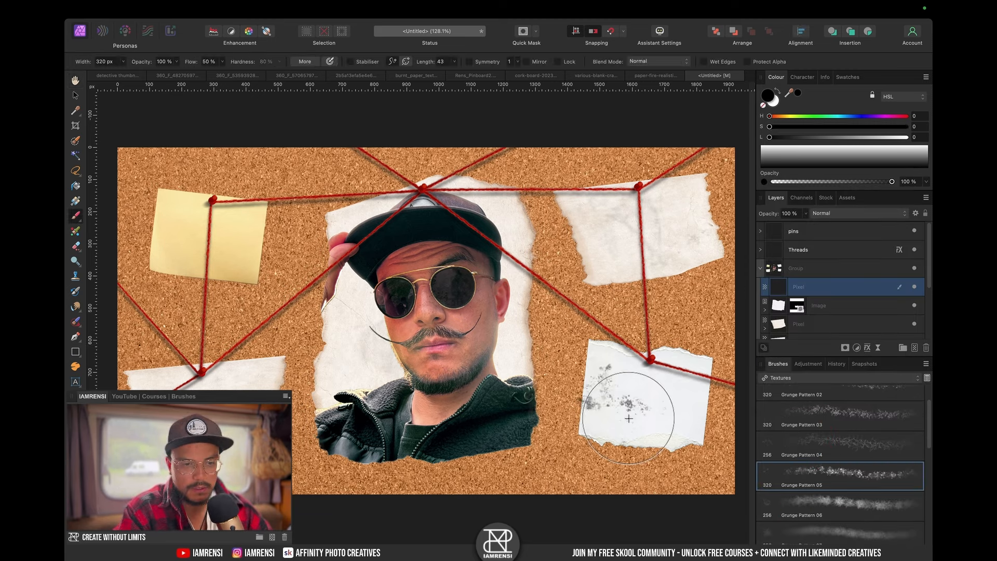
key("super+z")
left_click(631, 419)
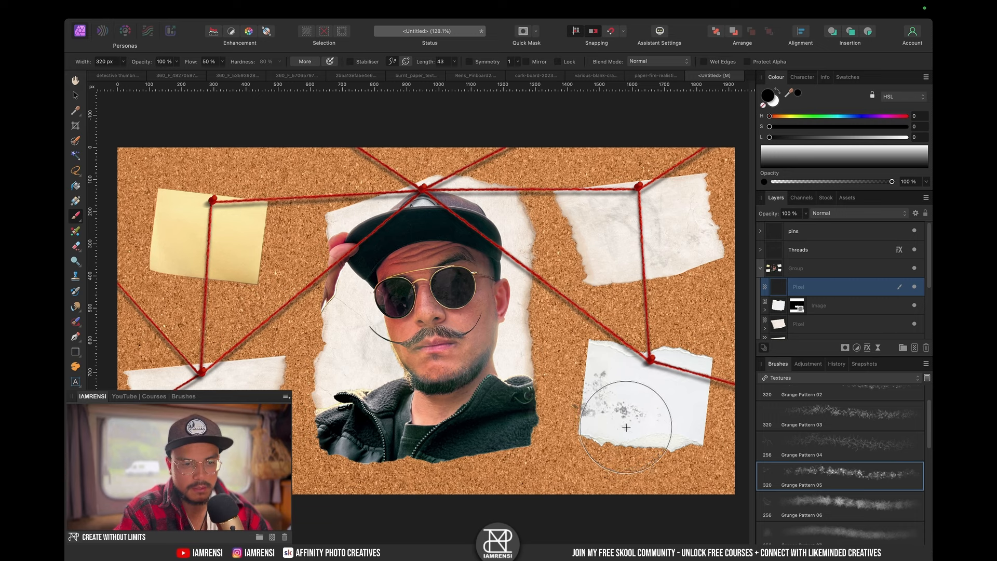
left_click_drag(631, 418, 692, 381)
key("super+z")
left_click(668, 361)
key("super+z")
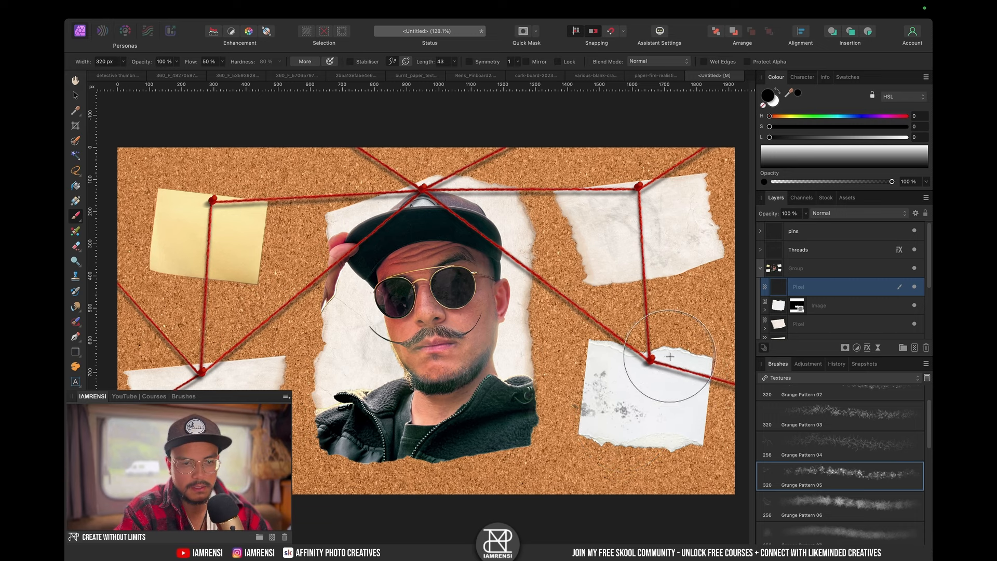
left_click(668, 358)
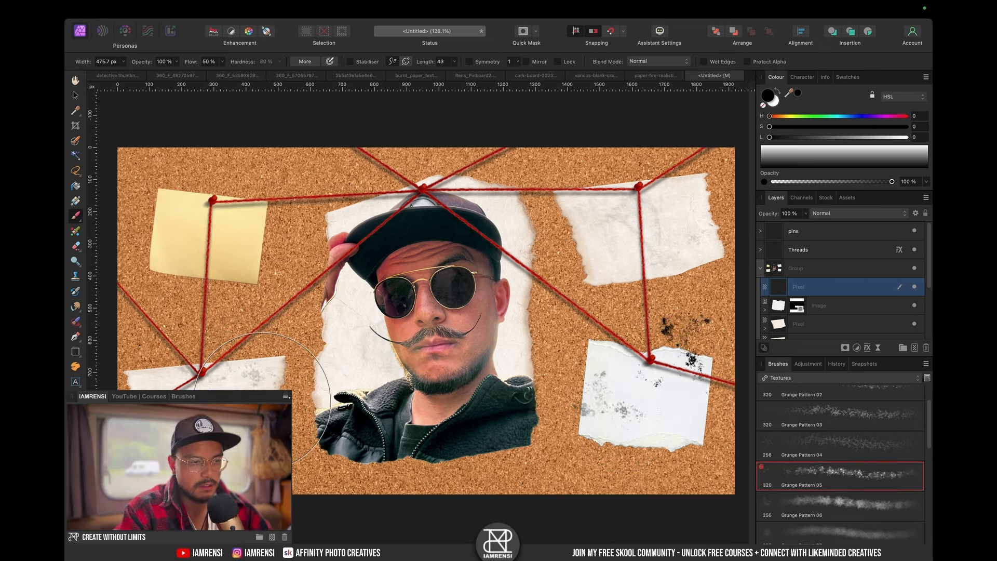
- Stamp grunge texture onto the sticky note and the portrait's torn paper, and switch to the Grunge Pattern 02 brush for more texture
left_click(199, 232)
left_click(361, 319)
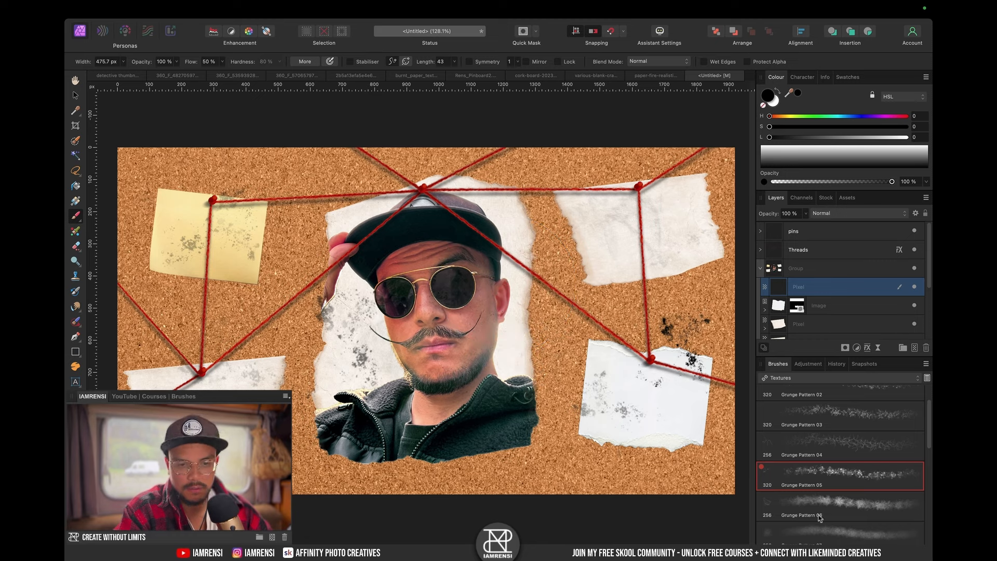
scroll(840, 447, "down", 3)
scroll(831, 512, "up", 3)
left_click(852, 413)
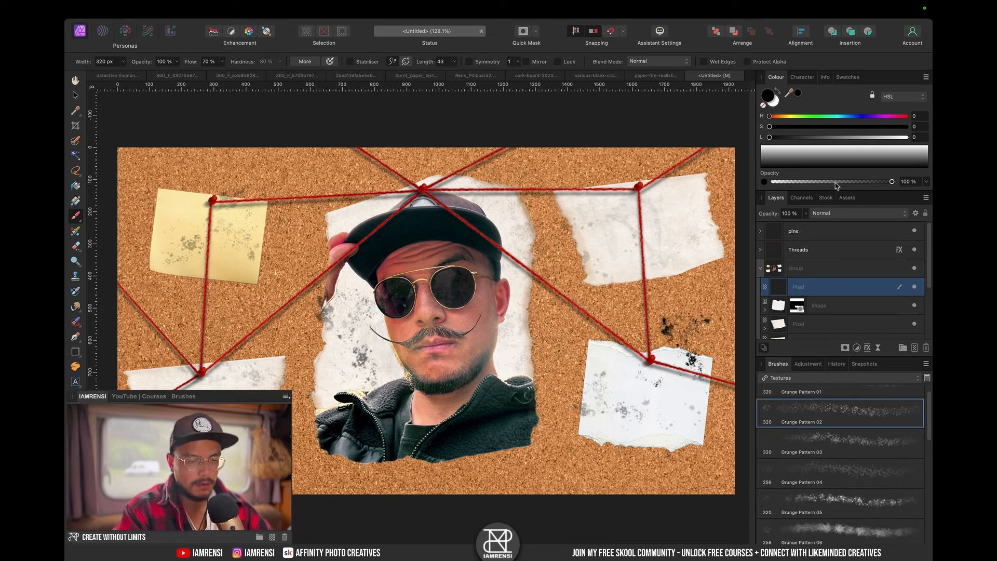
- Set the grunge pixel layer to 49% opacity with the Multiply blend mode
mouse_move(771, 217)
left_mouse_down()
mouse_move(746, 222)
mouse_move(757, 215)
left_mouse_up()
left_click(844, 214)
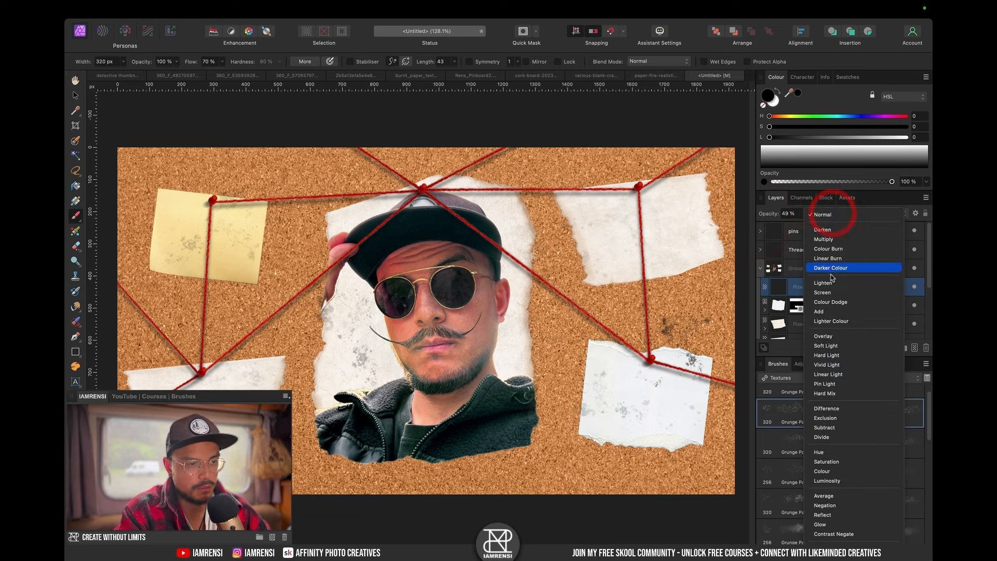
left_click(840, 240)
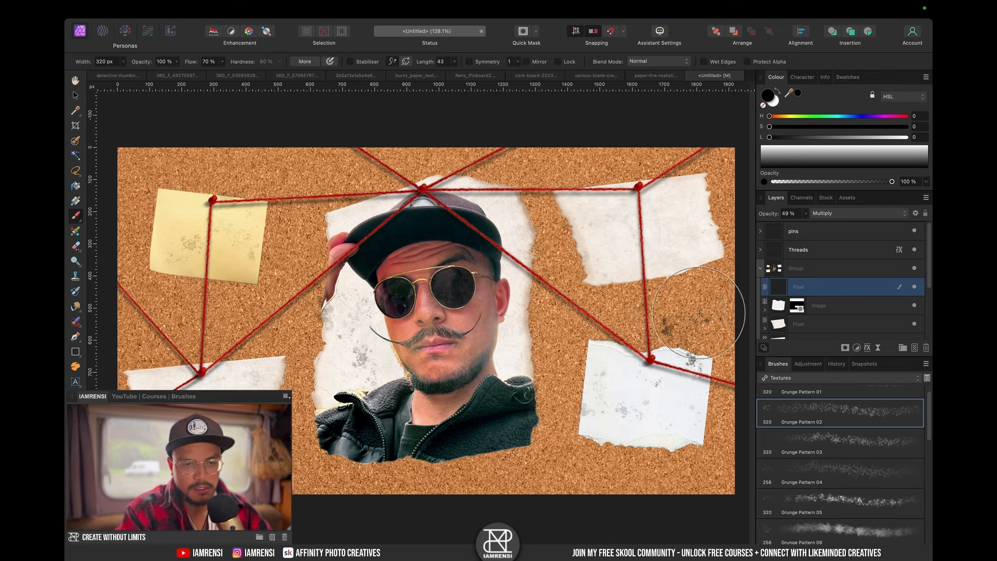
- Add a mask to the grunge layer and choose the Round Light Brush from the Basic brush category
key("alt")
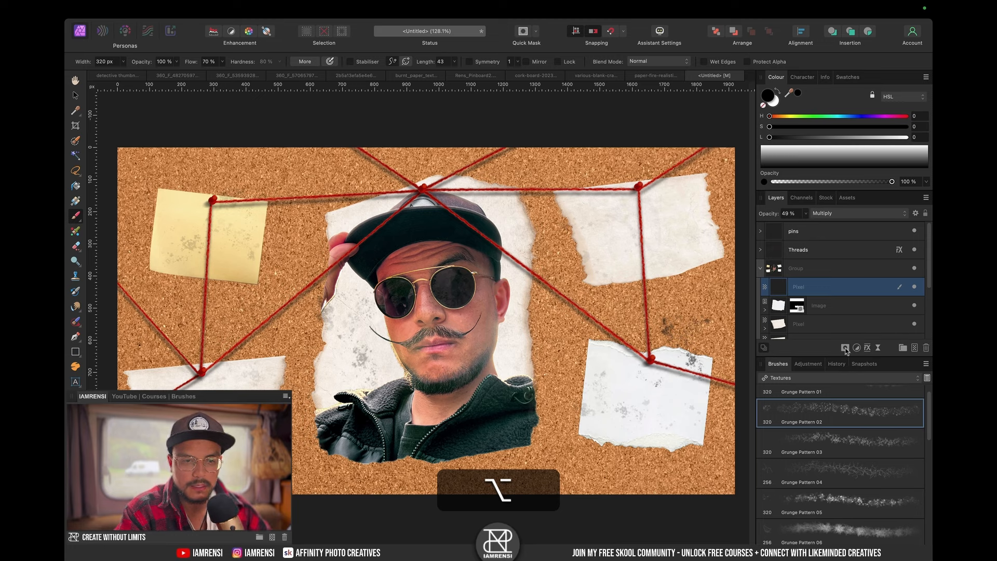
left_click(846, 348, "alt")
left_click(795, 378)
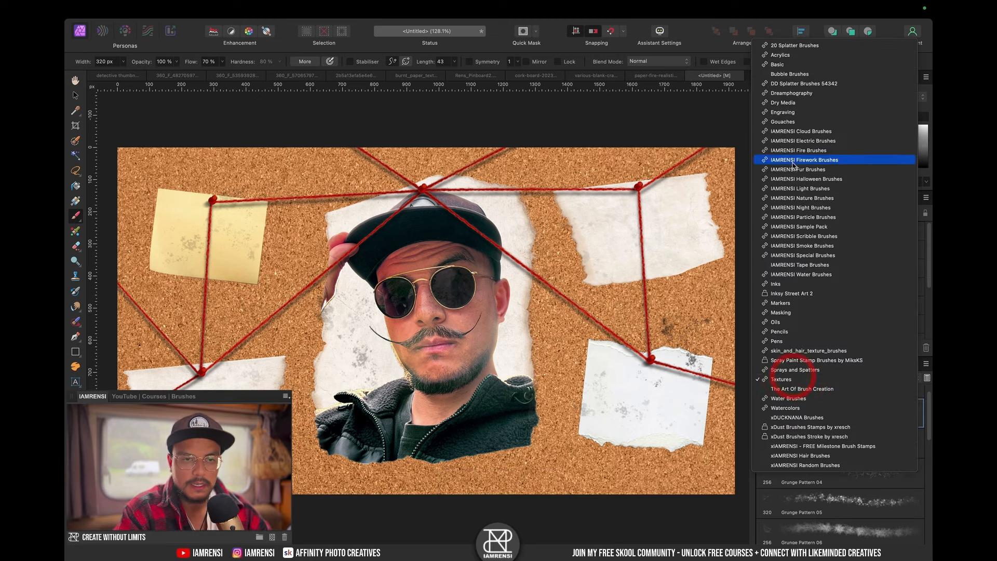
left_click(803, 64)
left_click(783, 409)
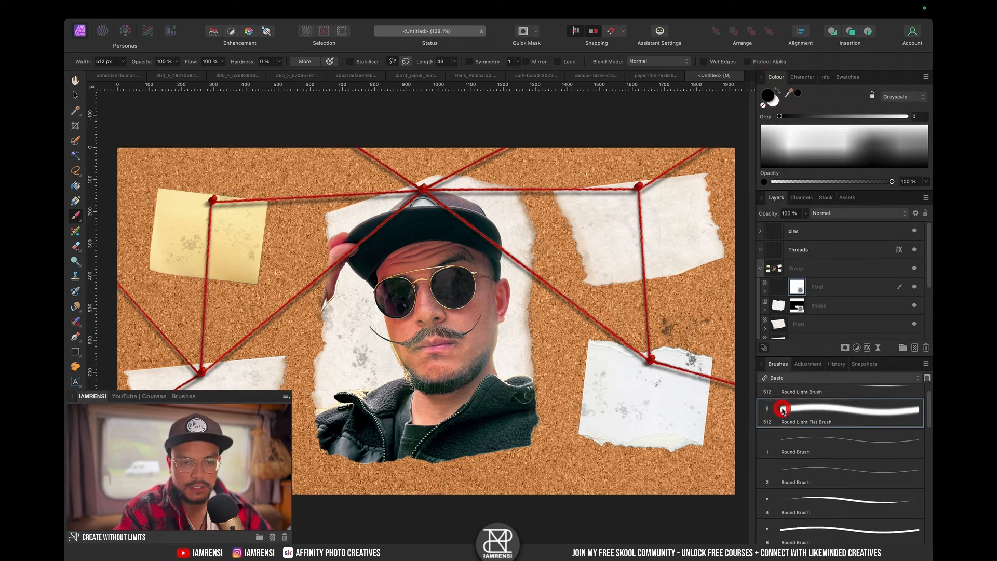
scroll(810, 398, "up", 1)
left_click(810, 398)
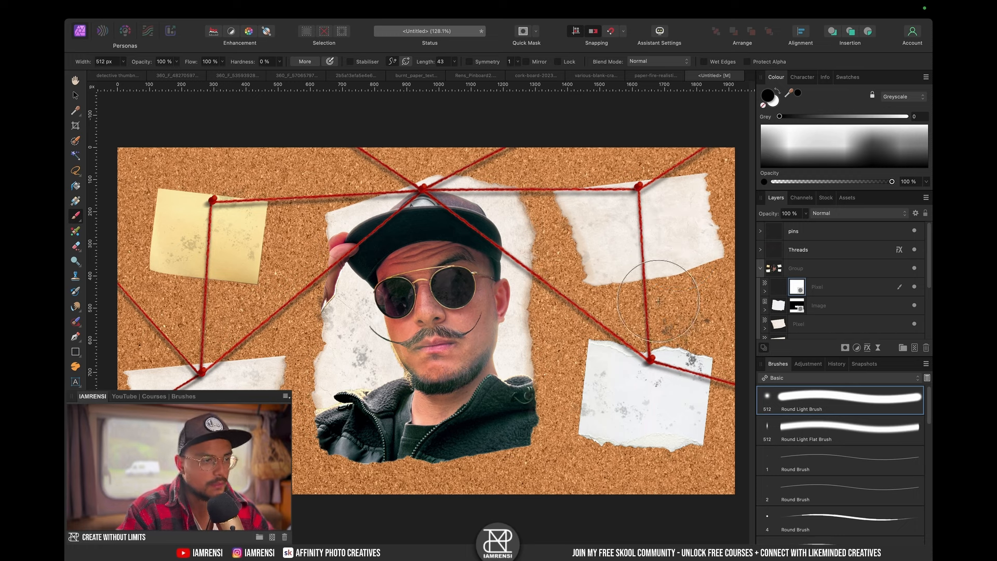
- Mask out the grunge spilling onto the corkboard around the papers with a black brush, reducing it to about 280.6 px
key("b")
key("bracketleft")
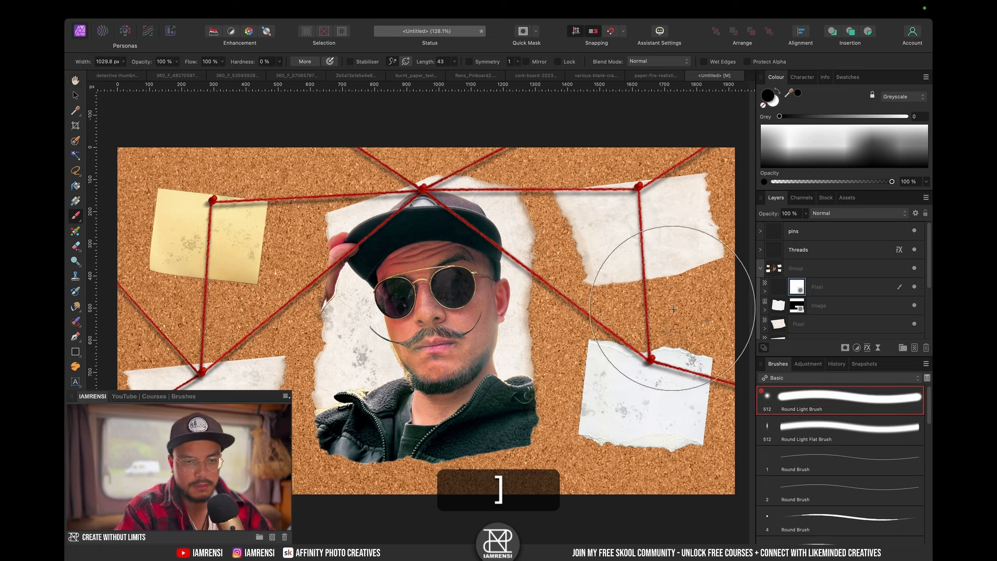
key("bracketleft")
key("bracketleft")
key("bracketleft")
key("bracketleft")
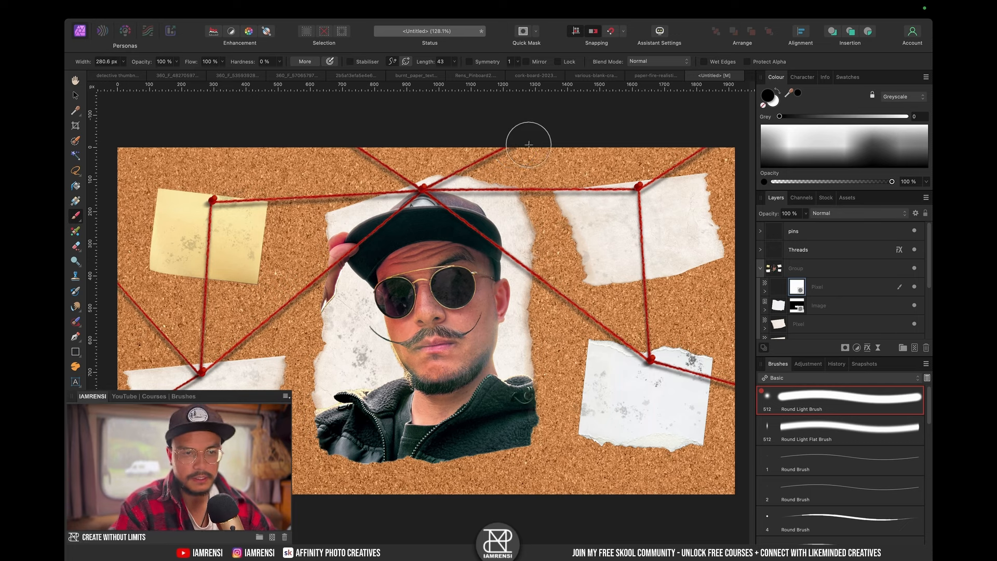
key("super+0")
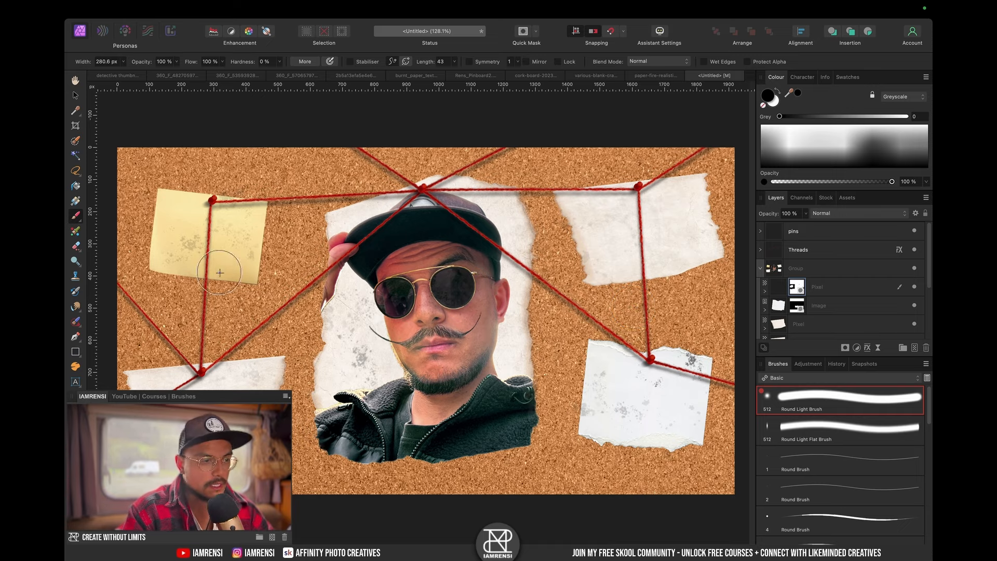
scroll(328, 249, "down", 1)
scroll(329, 249, "left", 1)
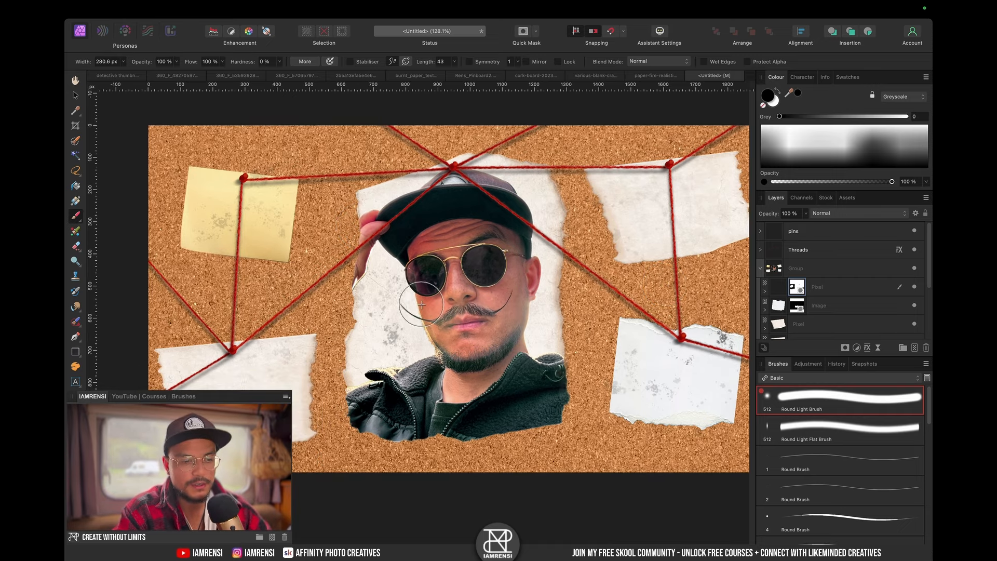
- Check the finished detective thumbnail document for reference, and in the working document rename the papers group as "paper"
left_click(116, 76)
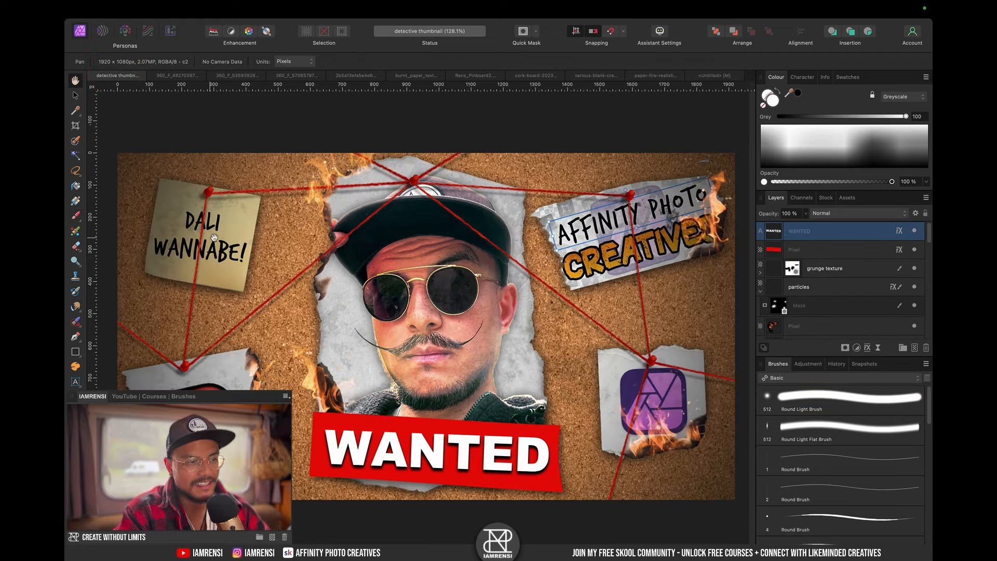
left_click(710, 77)
key("t")
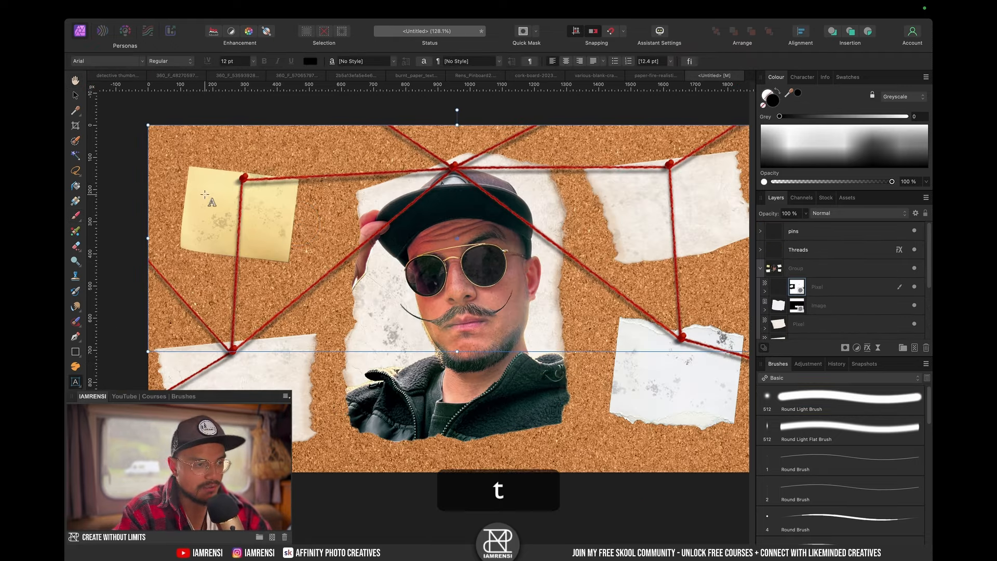
left_click(772, 270)
left_click(760, 268)
double_click(795, 268)
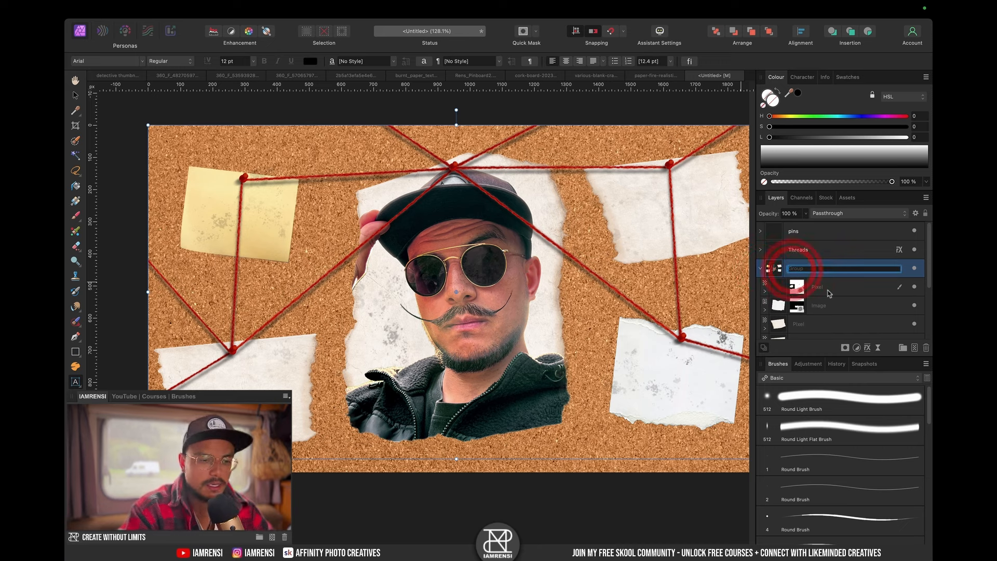
type("paper")
key("Return")
- Add the two-line artistic text "DALI WANNABE" over the sticky note, directly above its layer in the paper group
scroll(875, 302, "down", 4)
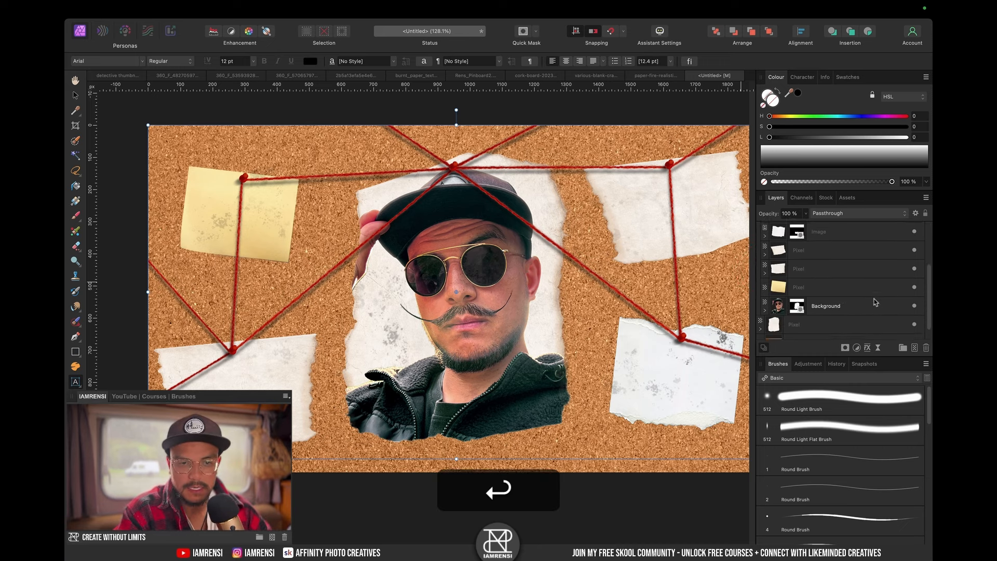
left_click(828, 286)
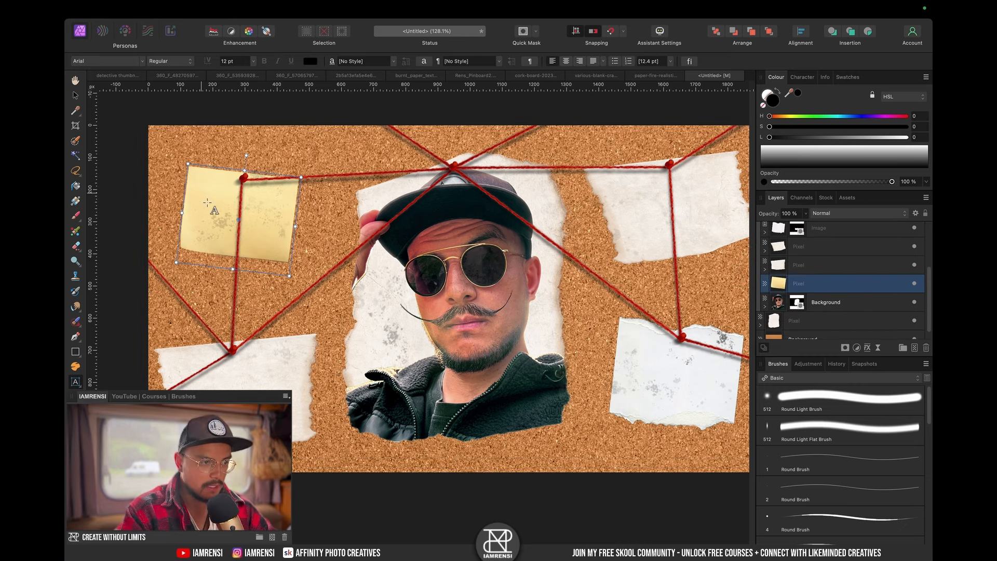
left_click_drag(214, 210, 214, 208)
type("DALI")
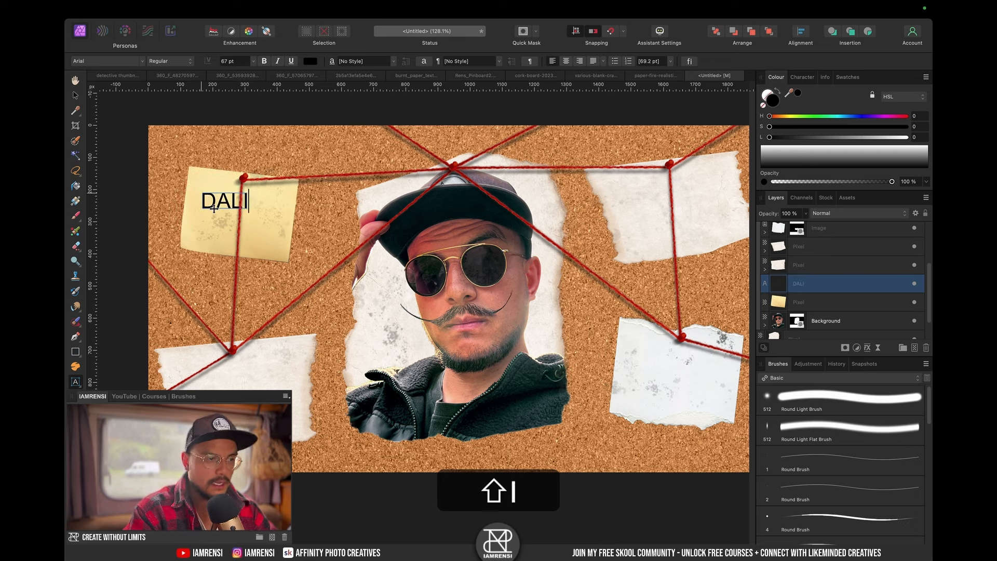
key("shift+Return")
type("WANNABE")
- Centre-align the sticky note text and set its font to TrashHand
key("shift+super+a")
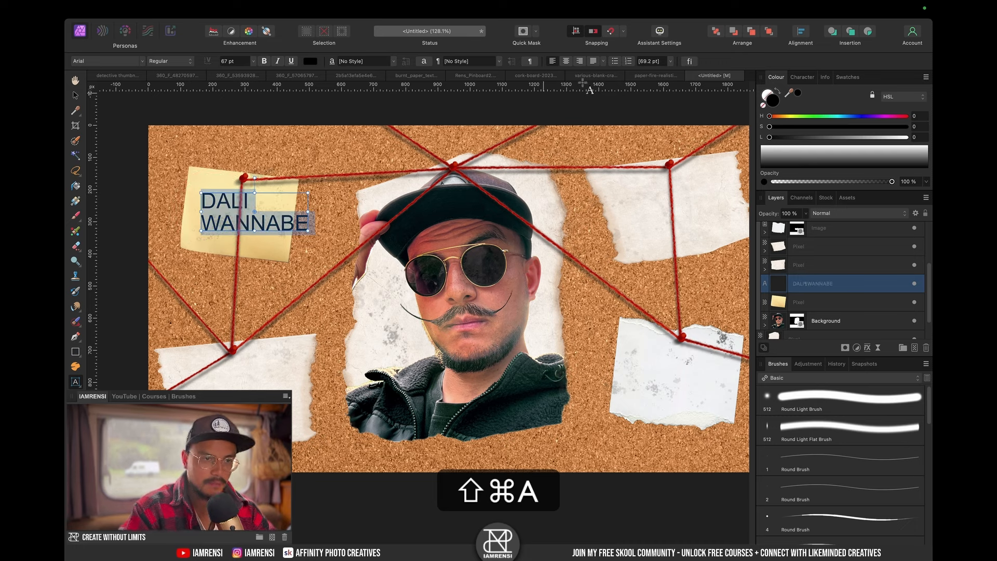
left_click(567, 61)
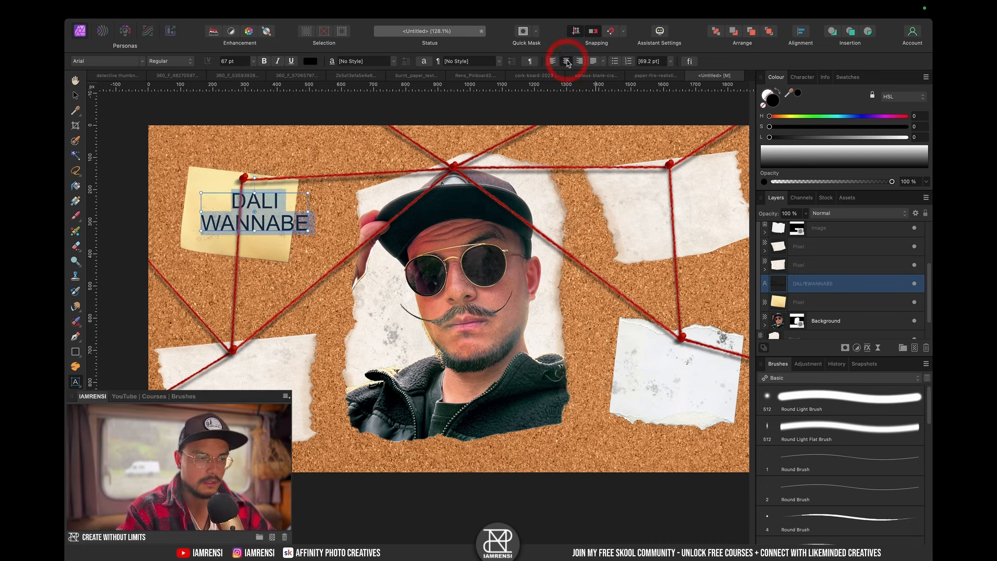
left_click(130, 62)
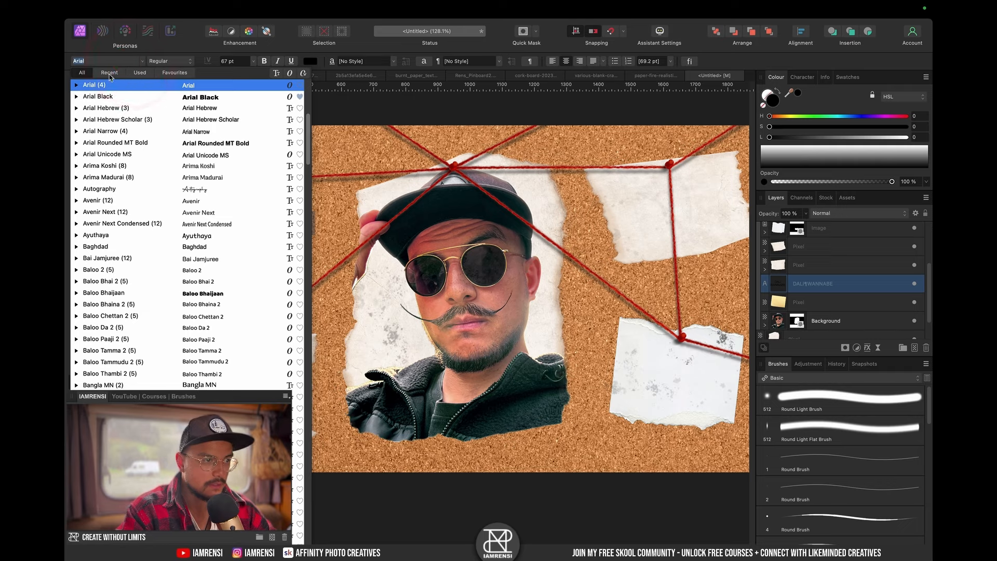
left_click(109, 72)
left_click(137, 97)
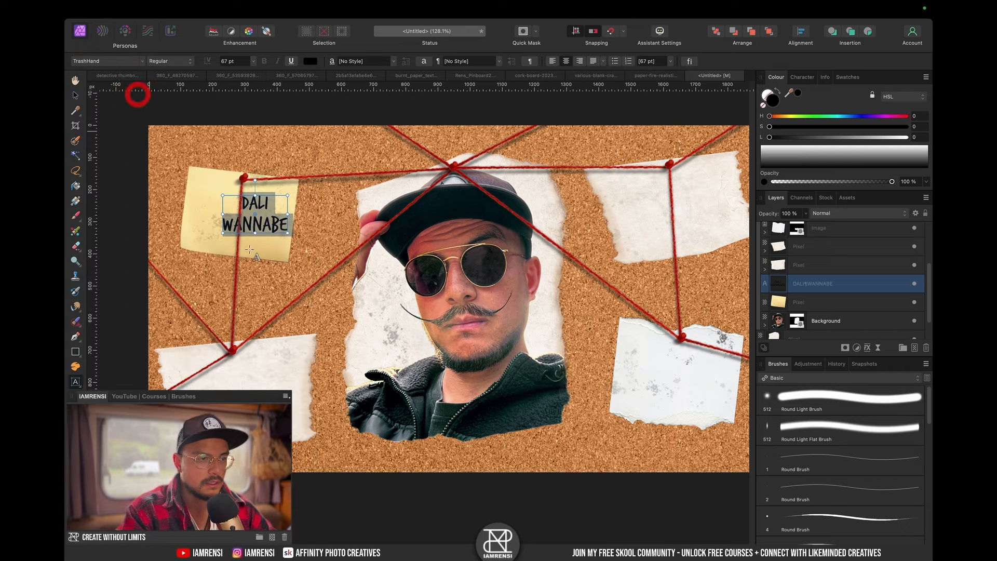
- Change the text to "S. DALI WANNABE!", scale it to about 89.3 pt and rotate it to fit the sticky note
left_click_drag(257, 180, 316, 186)
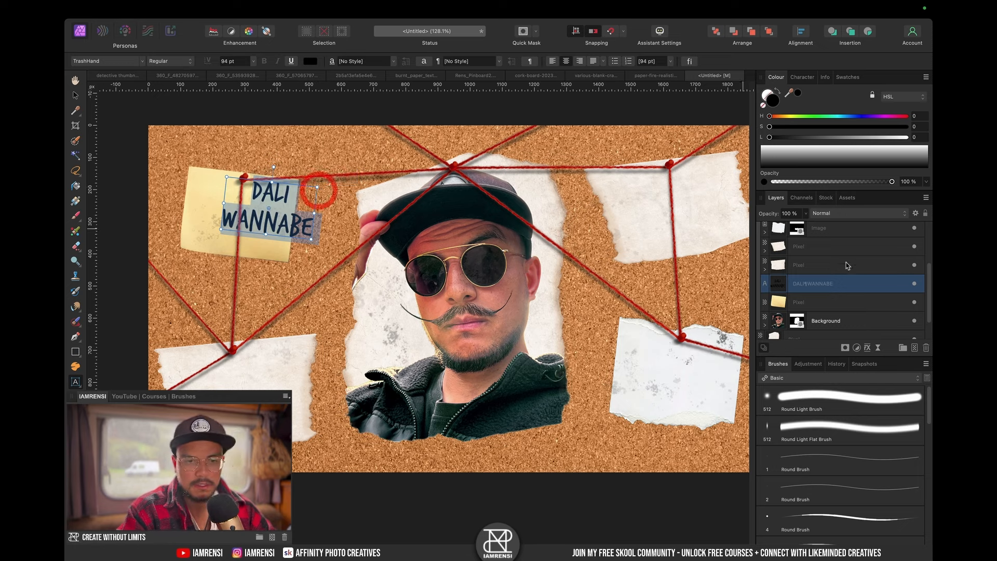
key("v")
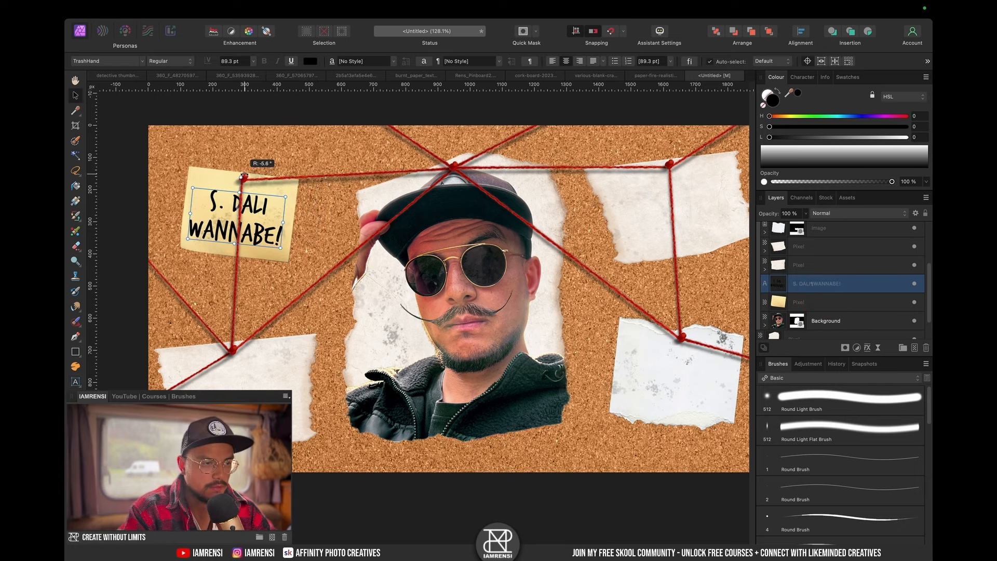
left_click(243, 175)
- Paste the "AFFINITY PHOTO CREATIVES" image above the upper-right torn paper's layer, and rotate and scale it to cover that paper
scroll(250, 234, "down", 2)
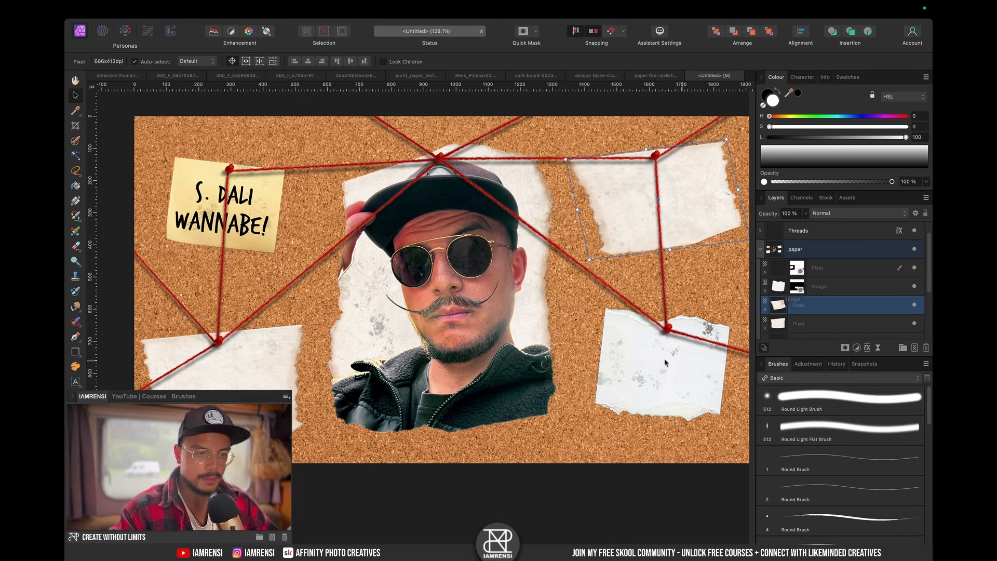
key("super+v")
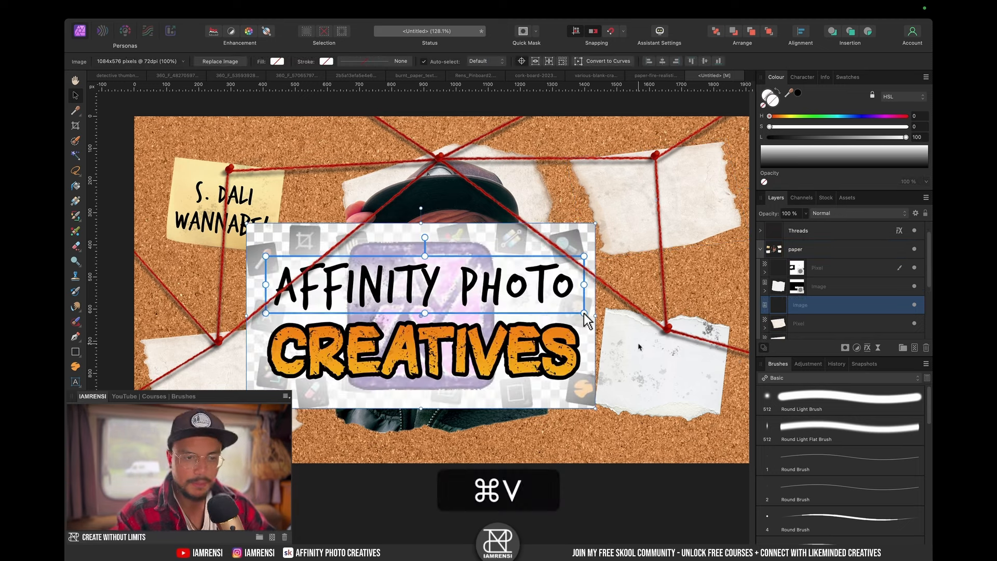
left_click_drag(585, 318, 587, 299)
left_click_drag(442, 295, 622, 228)
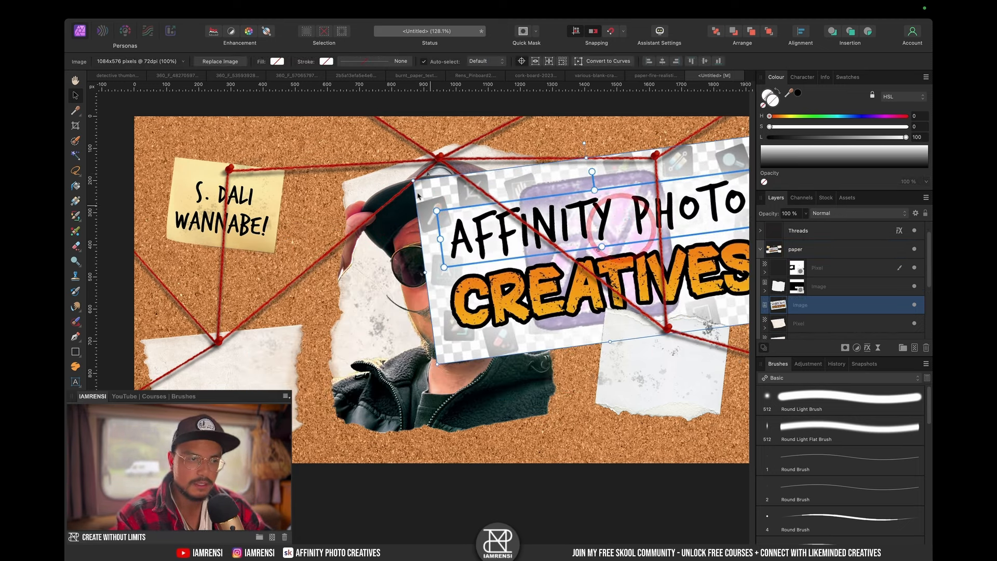
left_click_drag(439, 363, 588, 257)
mouse_move(626, 181)
left_mouse_down()
mouse_move(613, 178)
mouse_move(625, 187)
left_mouse_up()
scroll(614, 184, "right", 5)
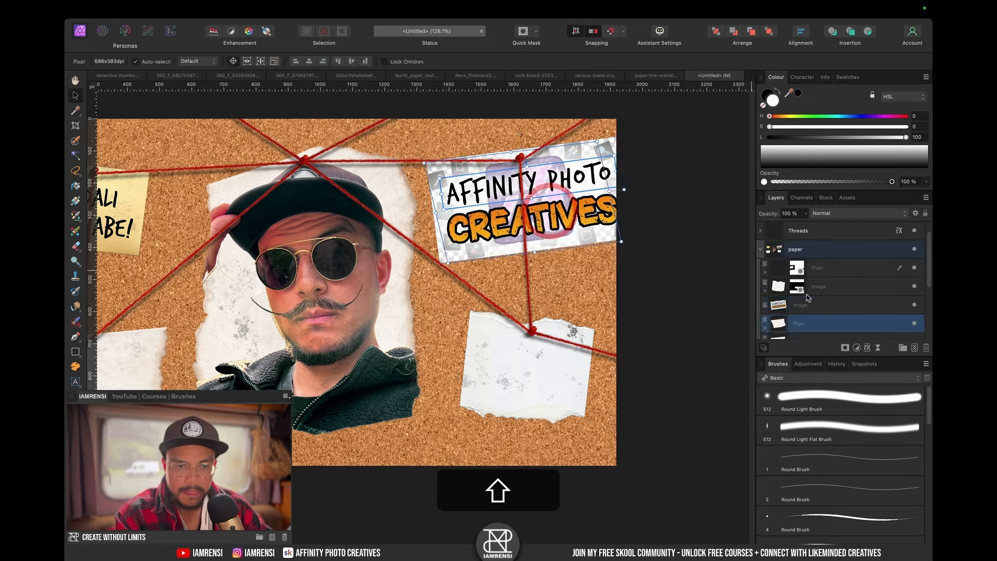
- Mask the "AFFINITY PHOTO CREATIVES" image to the shape of the upper-right torn paper and set its blend mode to Multiply
left_click(781, 323, "super")
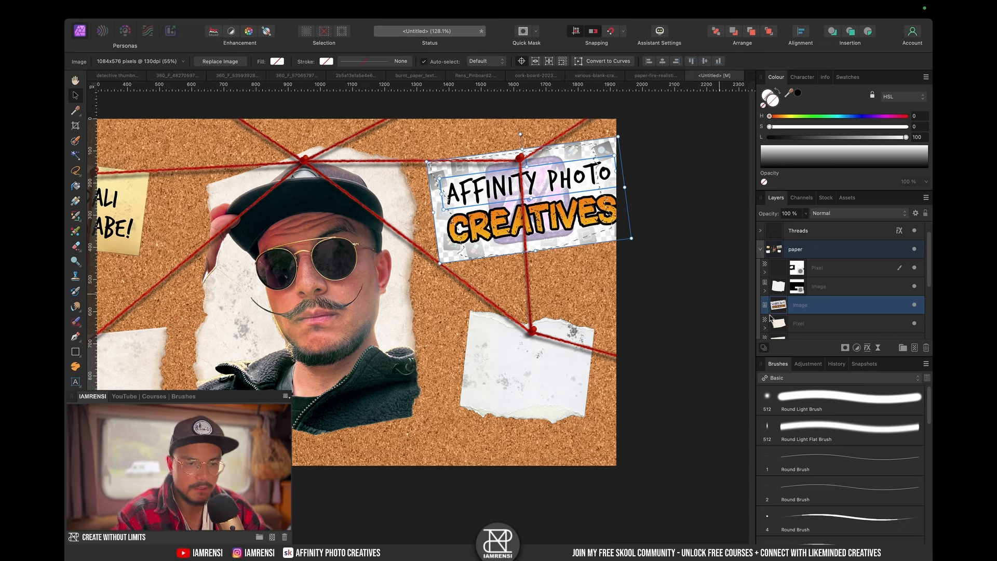
left_click(846, 348)
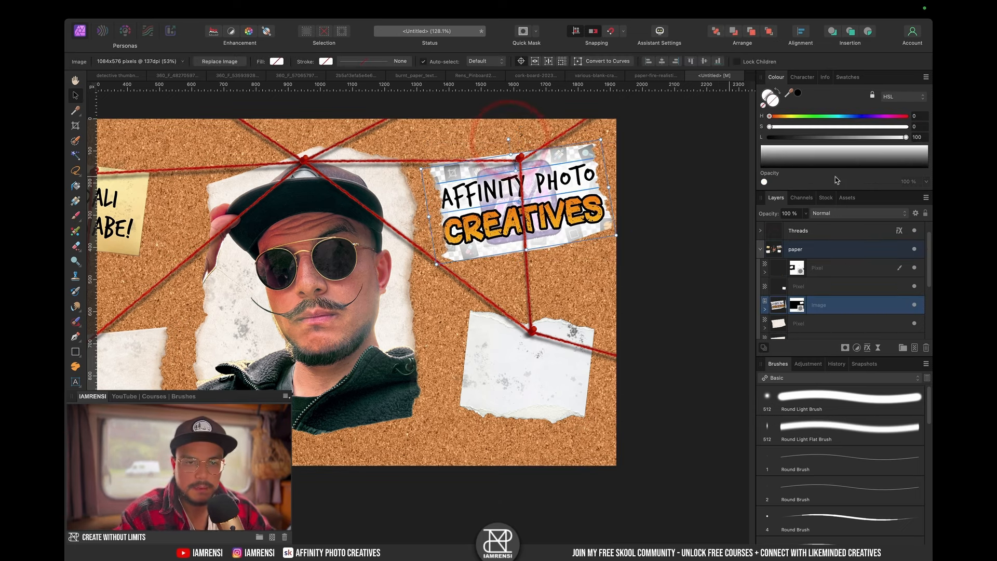
left_click(837, 215)
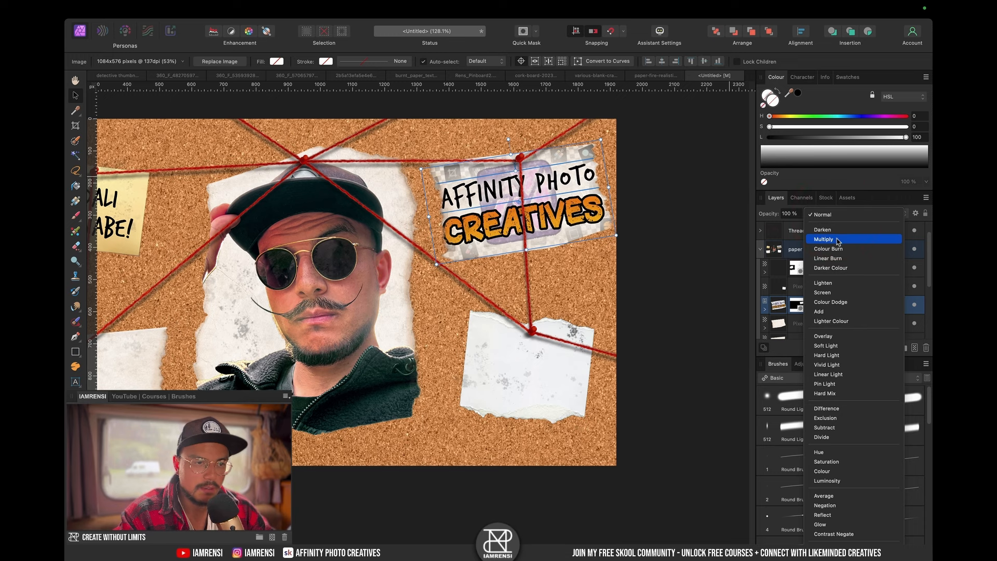
left_click(840, 239)
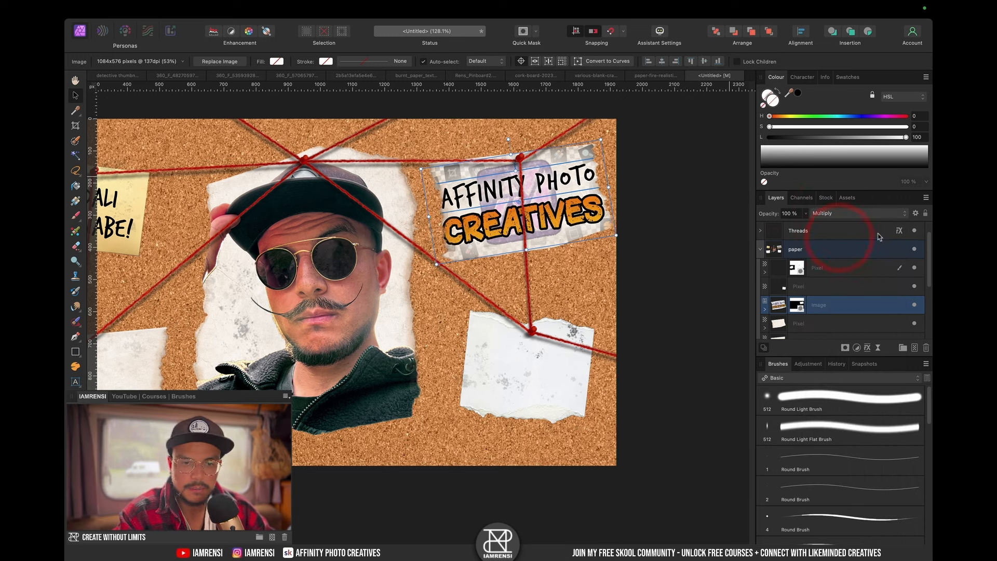
- Shape the image's underlying composition blend range with a point at 80 % in, 0 % out, and lower its opacity to 88 %
left_click(916, 213)
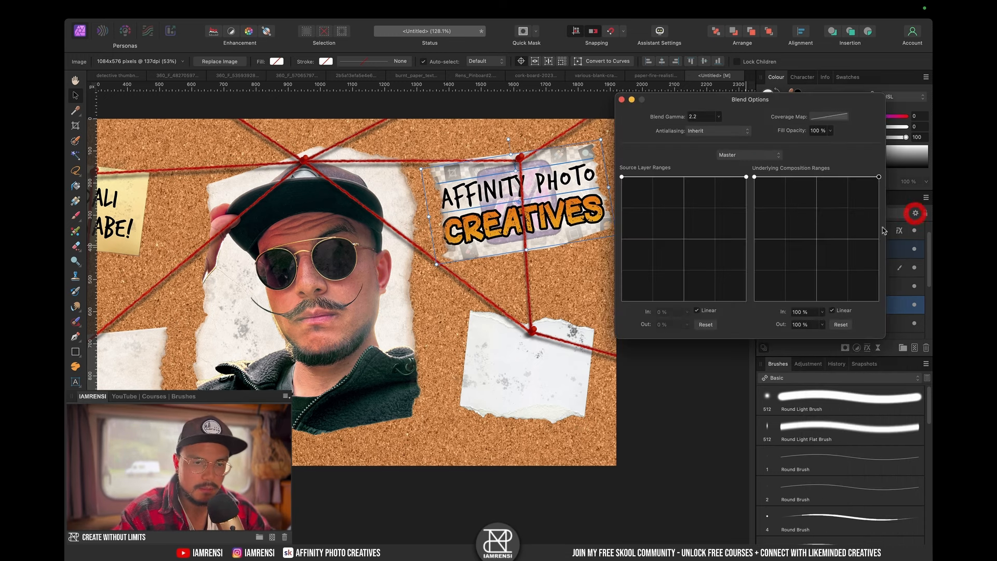
left_click_drag(756, 251, 855, 306)
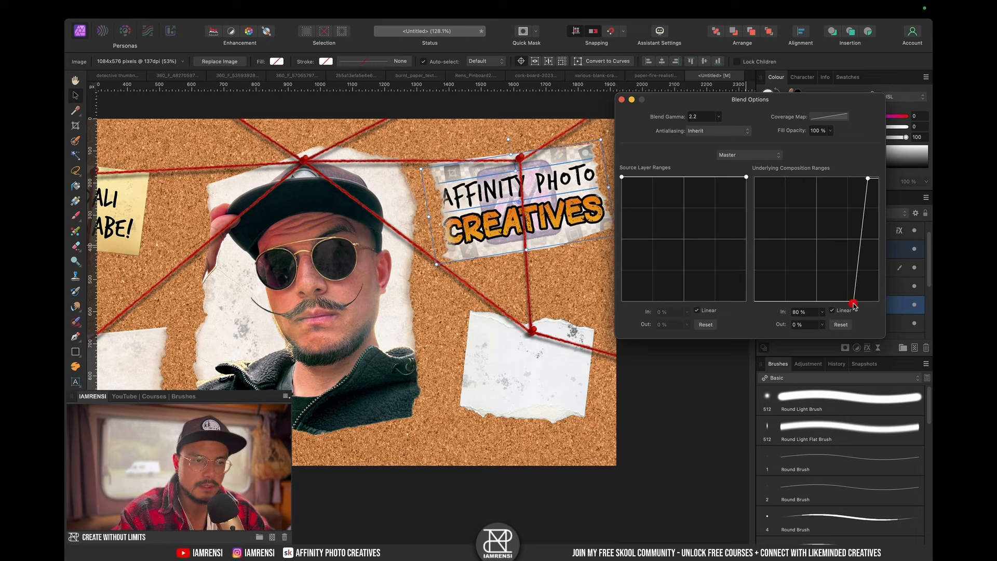
left_click(623, 99)
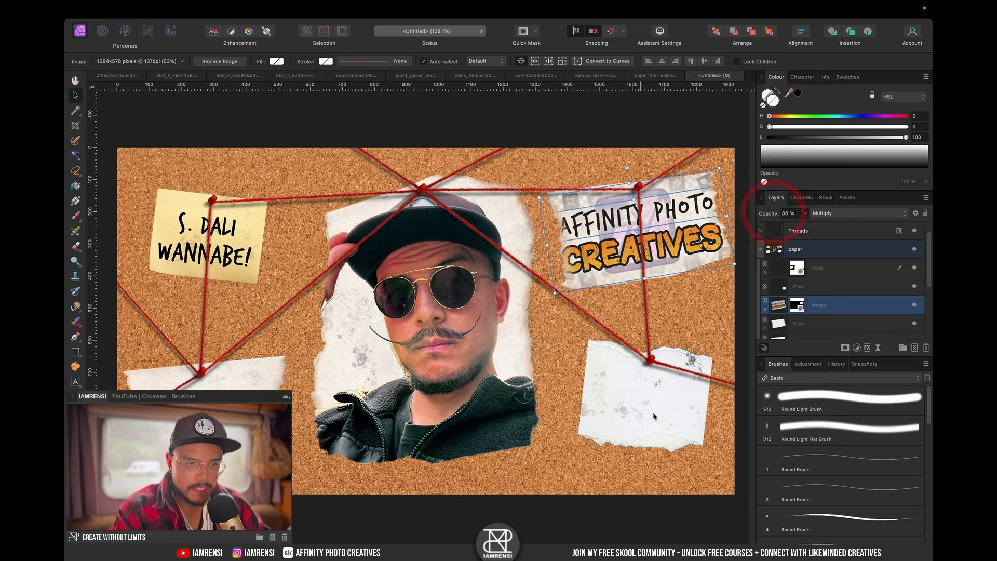
- Add the purple Affinity Photo logo from the YouTube IAMRENSI assets above the lower-right paper's layer, and scale and rotate it to fit that paper
left_click(655, 411)
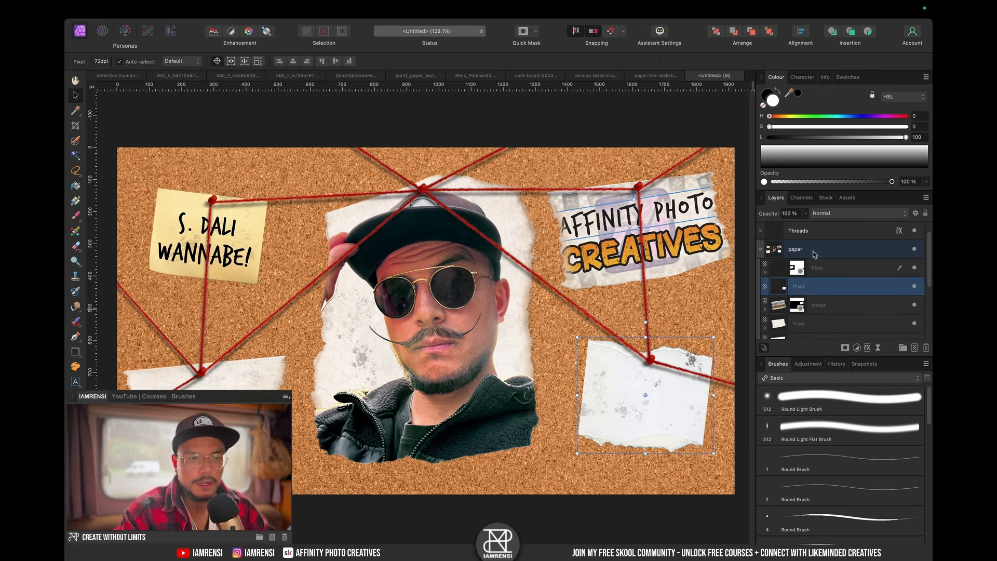
left_click(847, 198)
left_click(808, 227)
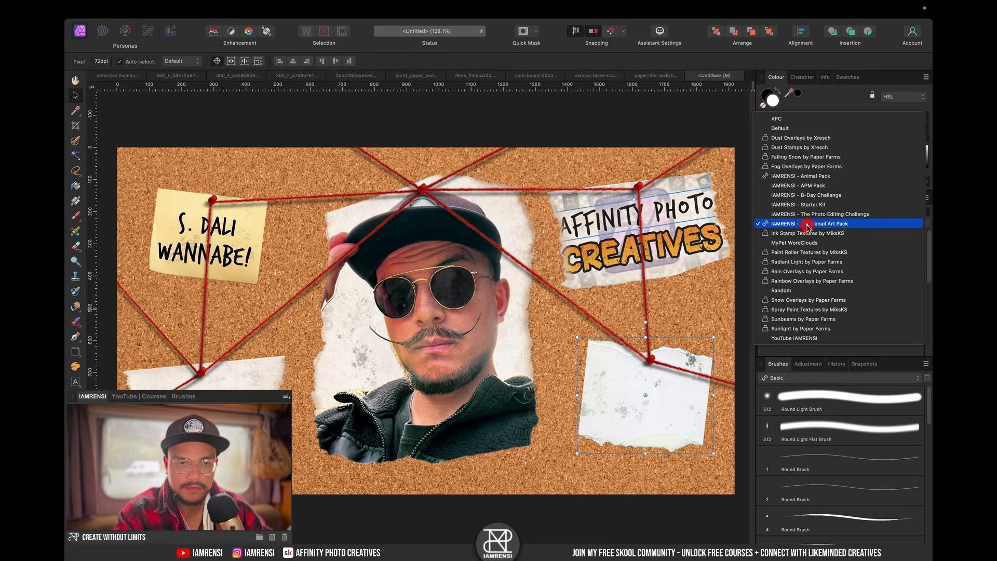
left_click(808, 339)
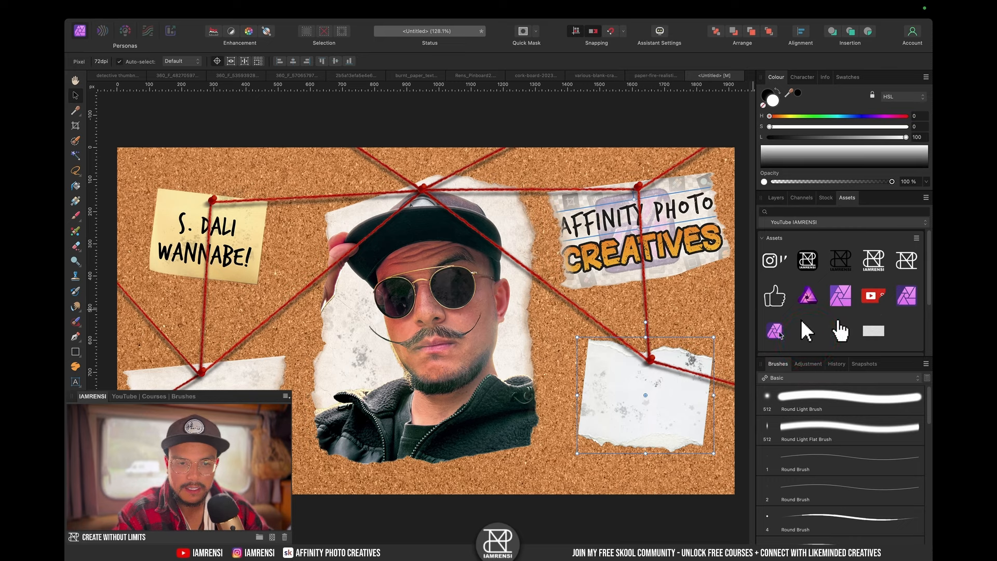
left_click_drag(841, 296, 522, 351)
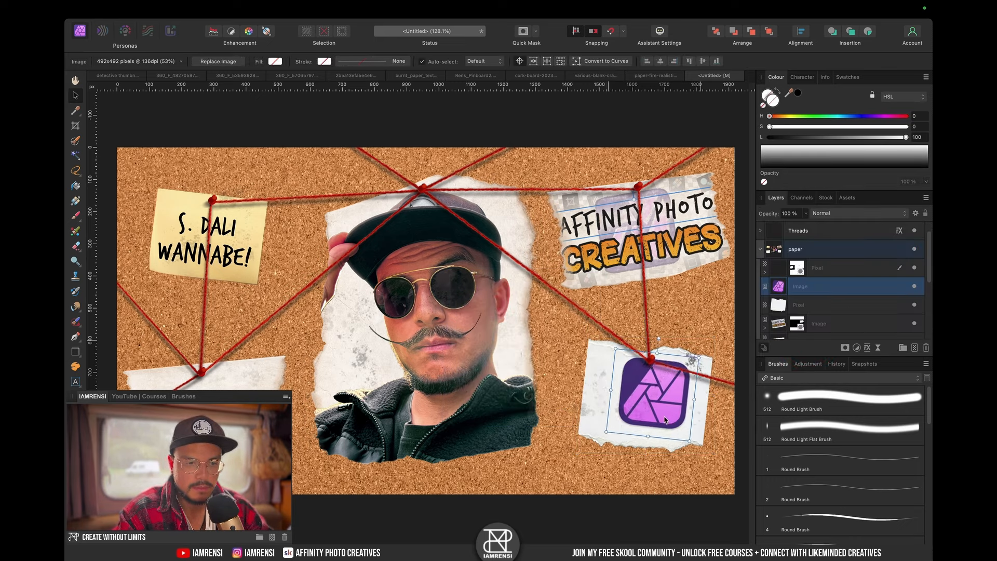
left_click_drag(669, 413, 662, 423)
left_click_drag(650, 346, 648, 346)
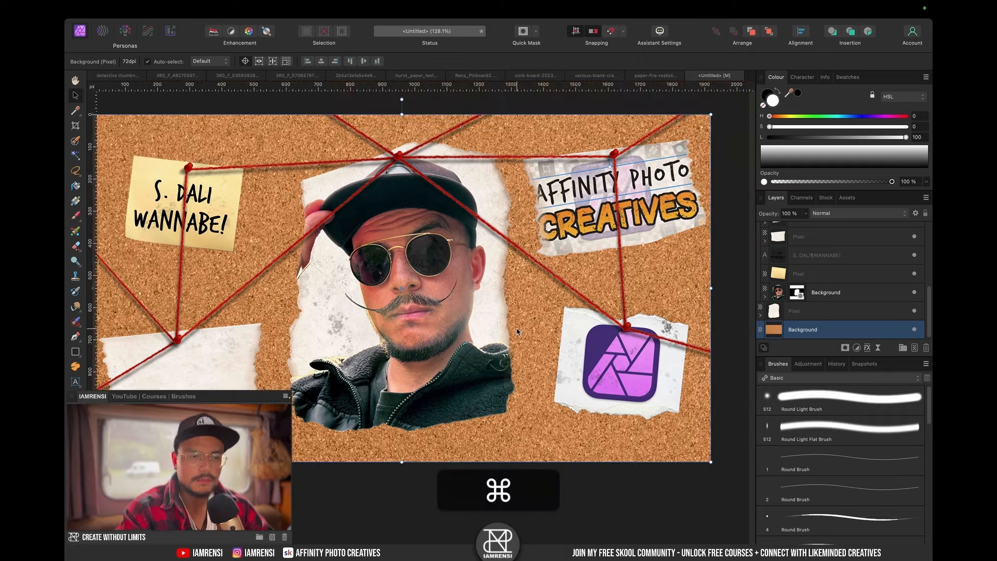
- Place the red play-button image on the lower-left paper and group each paper with its own text or image inside the paper group
key("super+minus")
key("super+0")
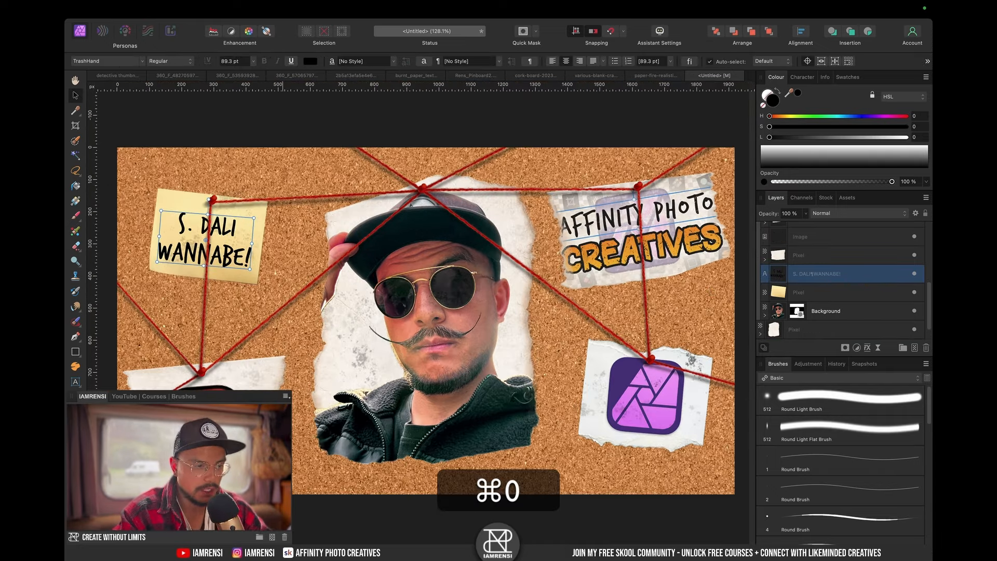
left_click(308, 255)
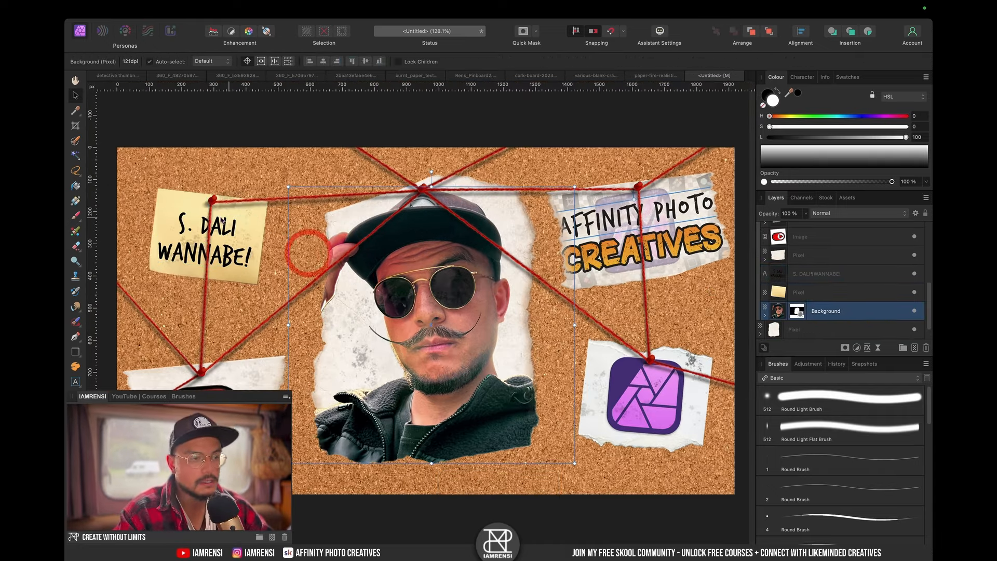
left_click(825, 292)
scroll(811, 286, "up", 5)
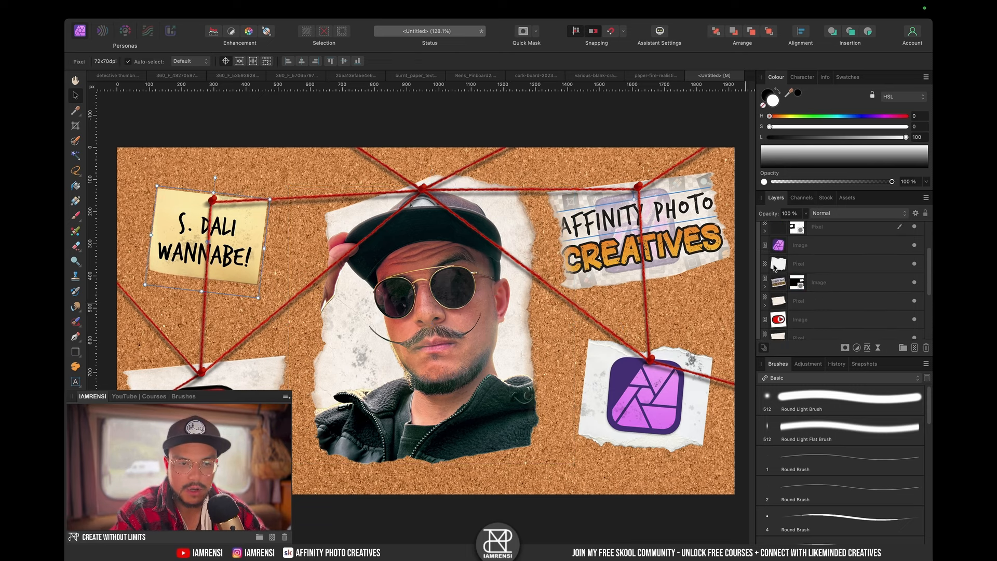
scroll(795, 281, "up", 2)
- Add an Outer Shadow to the paper group with 9.8 px radius, 4.8 px offset, 54 % intensity and a 270° angle
left_click(839, 258)
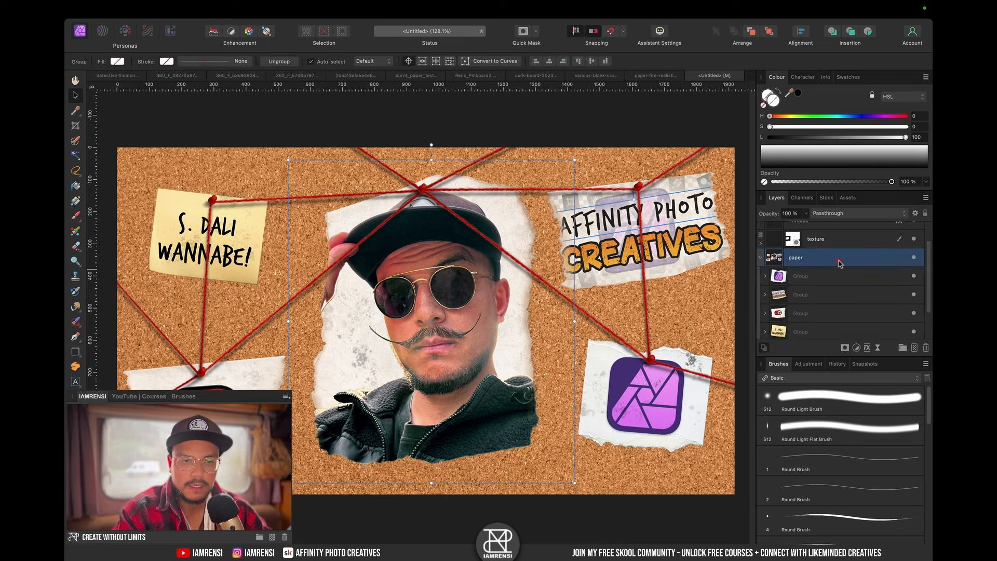
left_click(870, 349)
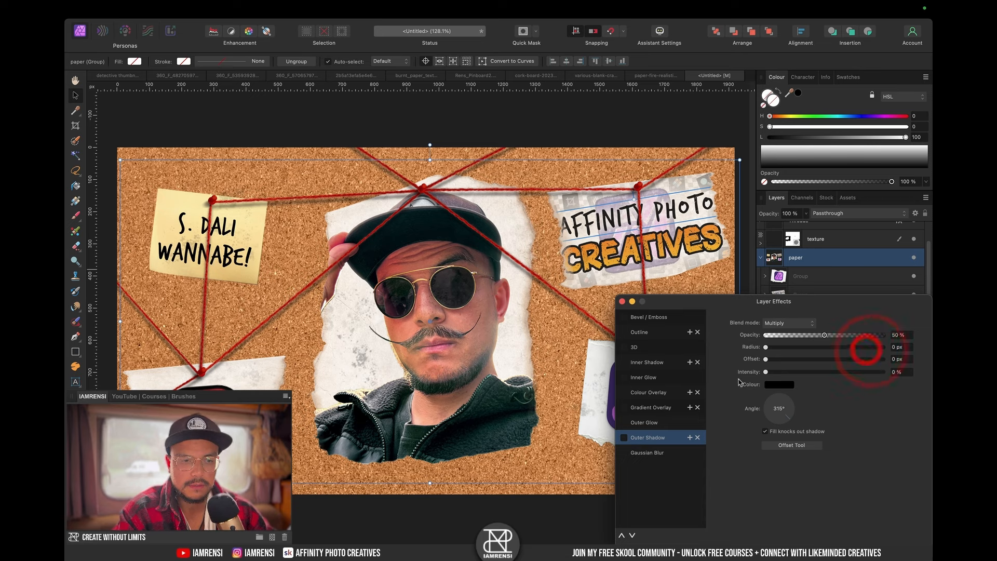
left_click(625, 439)
left_click_drag(766, 347, 816, 347)
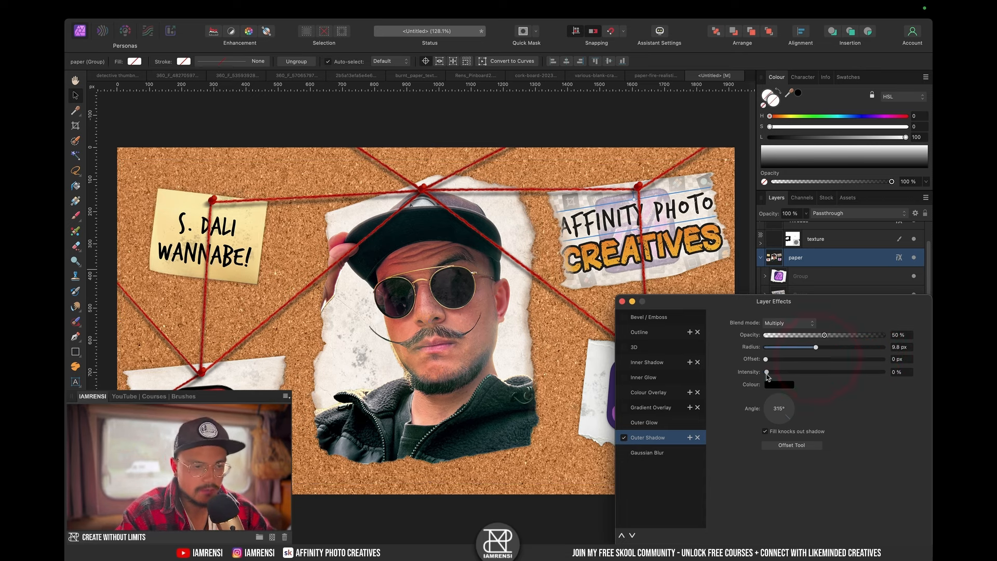
left_click_drag(766, 372, 823, 372)
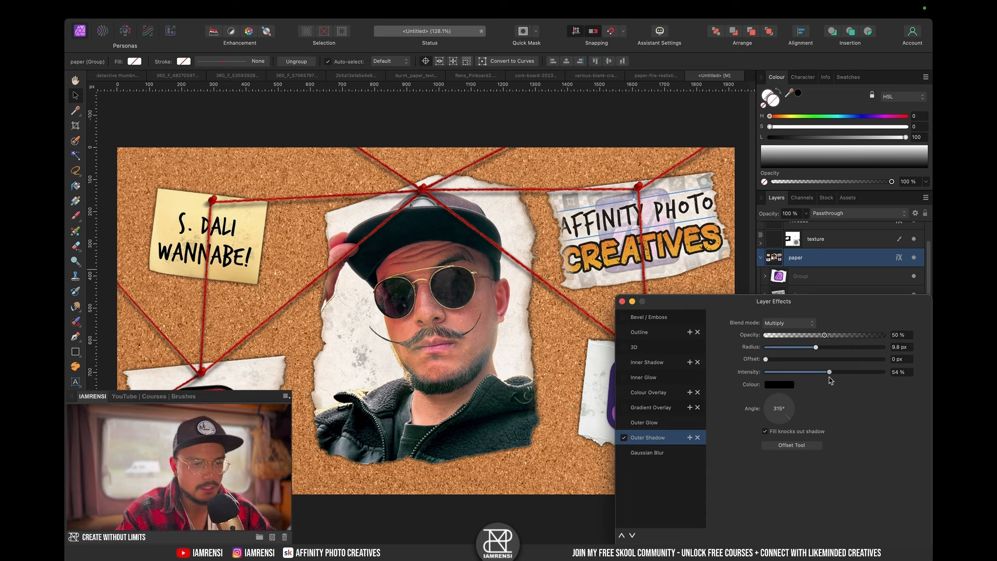
left_click_drag(800, 359, 803, 359)
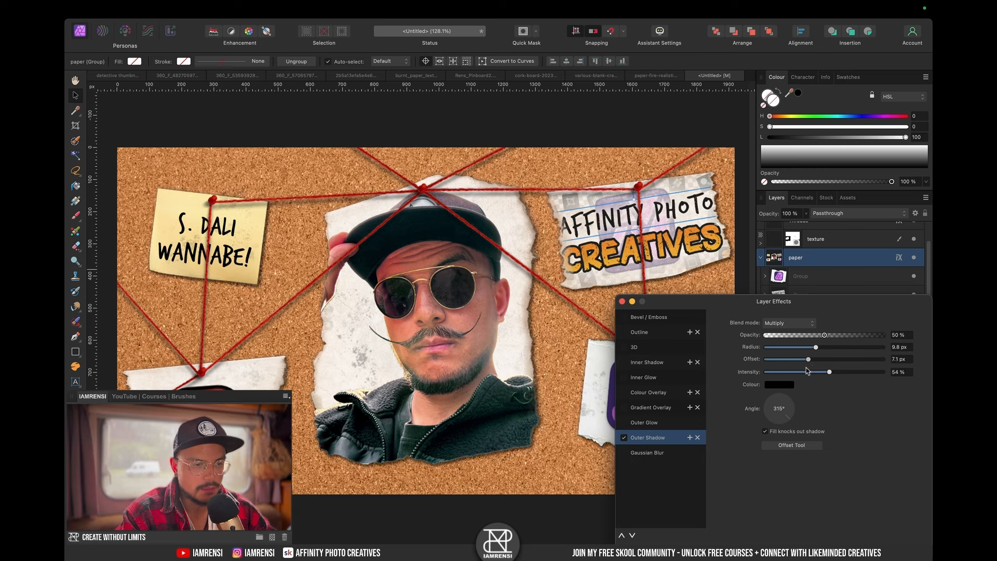
left_click(782, 425)
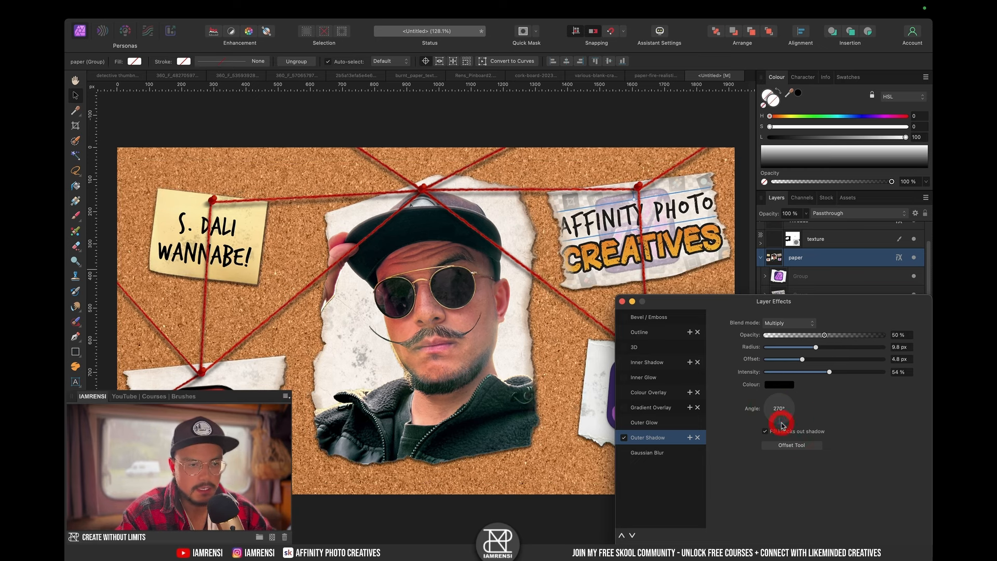
- Refine the paper group's outer shadow to 15.4 px radius, 6.8 px offset and 51 % intensity
left_click_drag(817, 351, 838, 374)
left_click(824, 352)
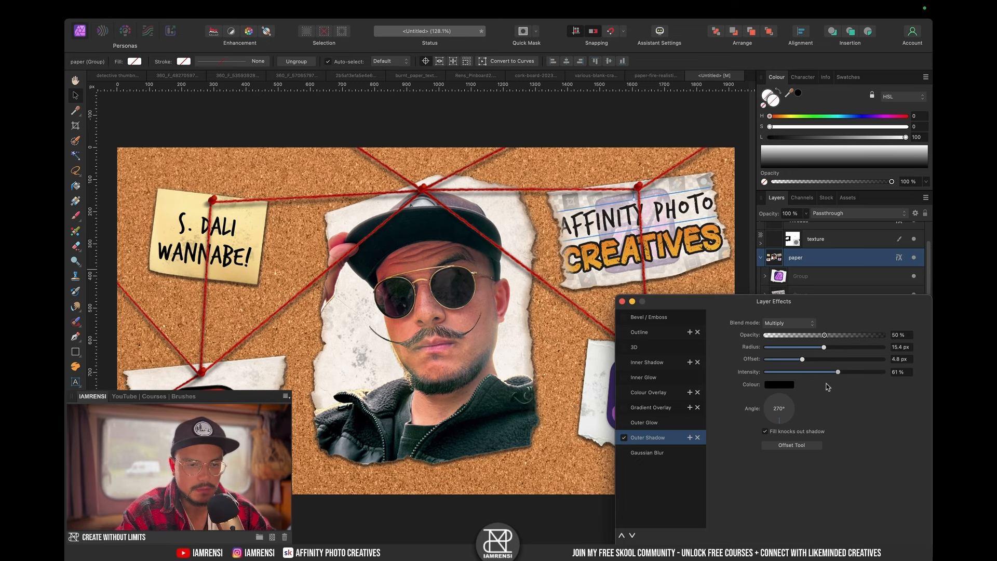
left_click(810, 359)
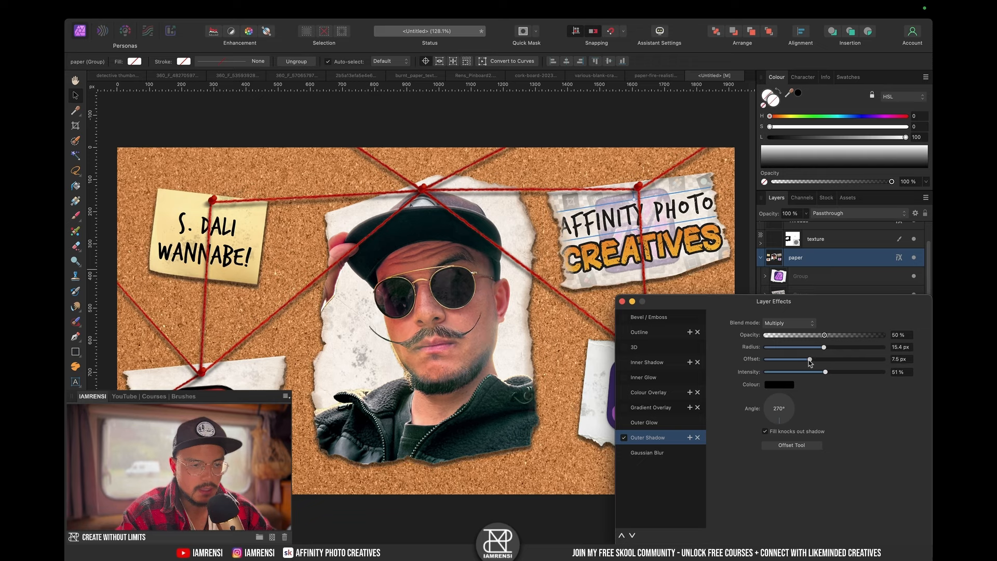
left_click(808, 361)
key("super+0")
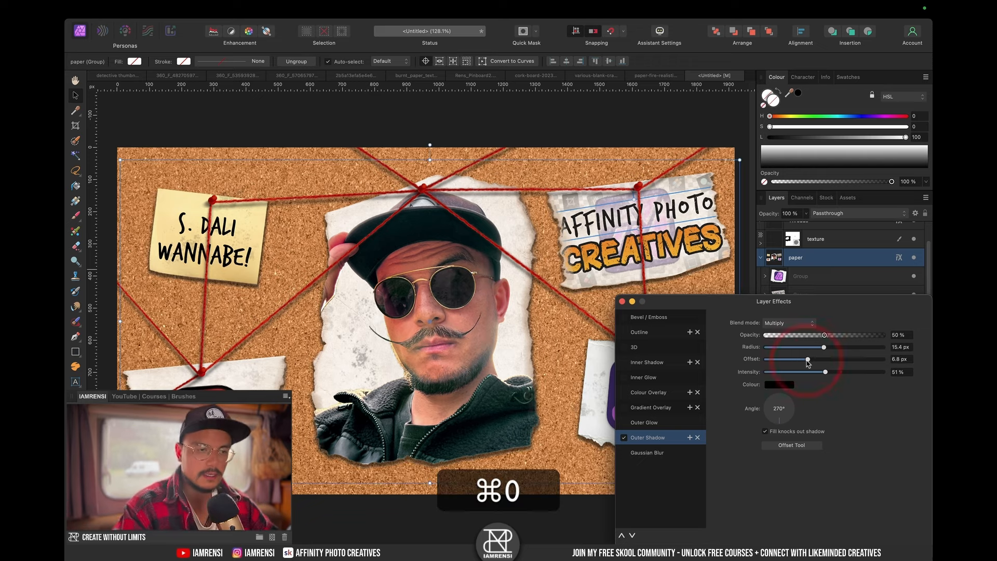
left_click(622, 301)
- Check the whole composition at small thumbnail size, review the groups in the layer stack and collapse the paper group
key("super+0")
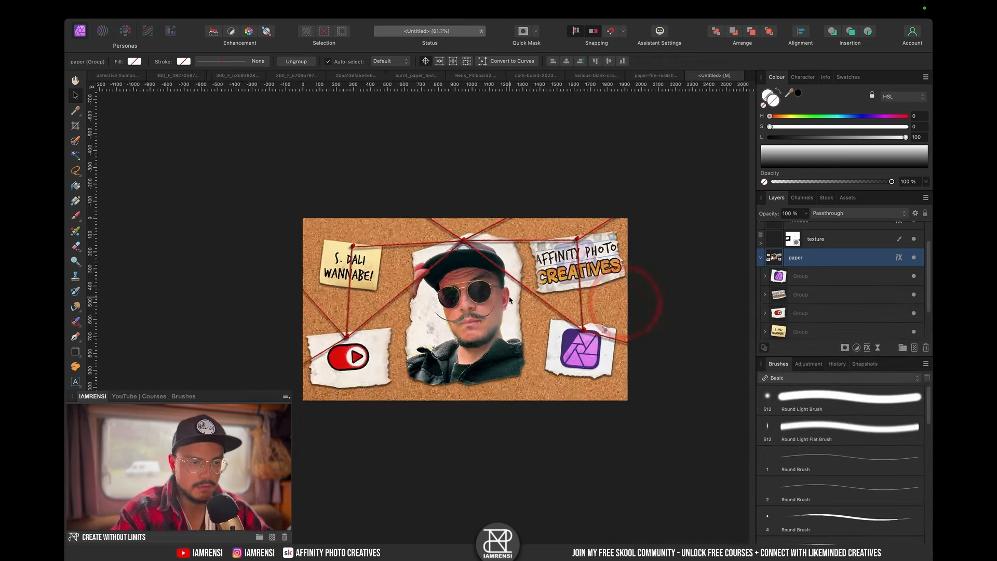
left_click_drag(594, 331, 544, 331)
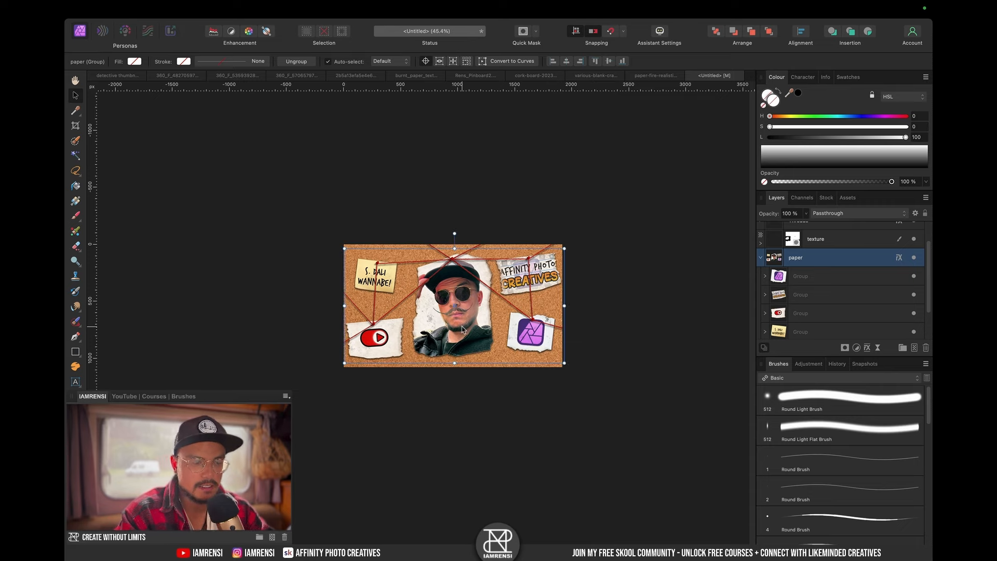
key("super+0")
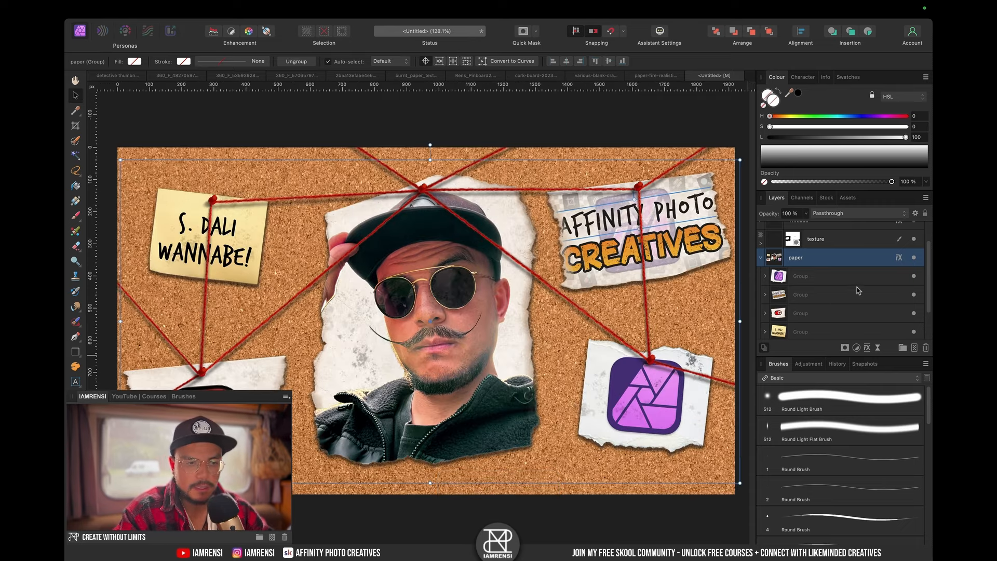
scroll(810, 306, "down", 2)
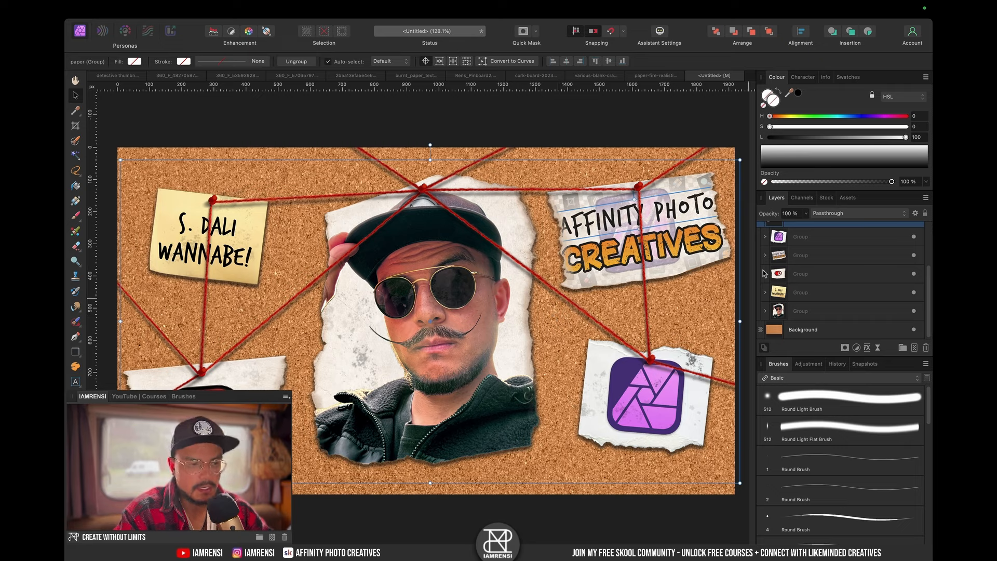
scroll(883, 291, "up", 2)
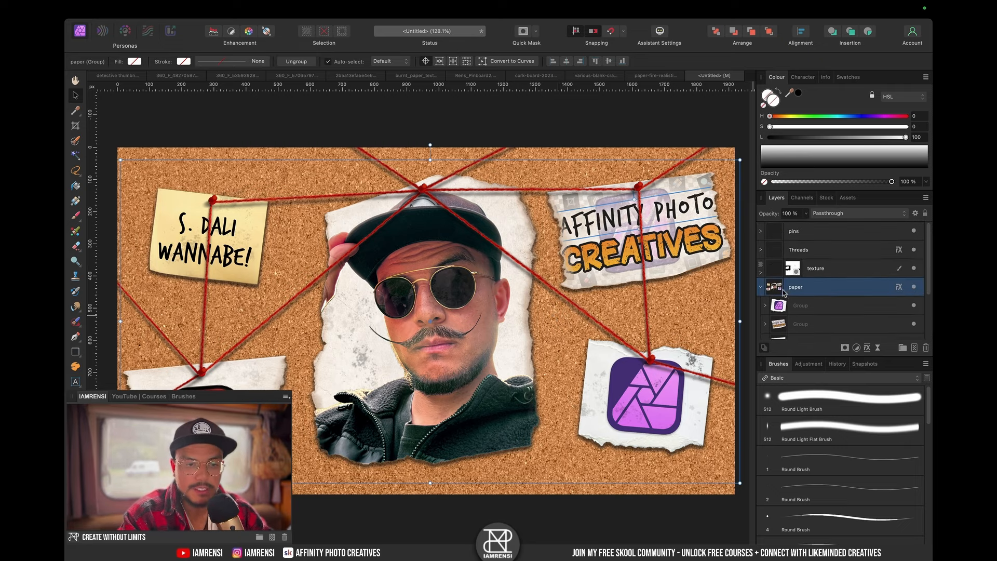
left_click(760, 287)
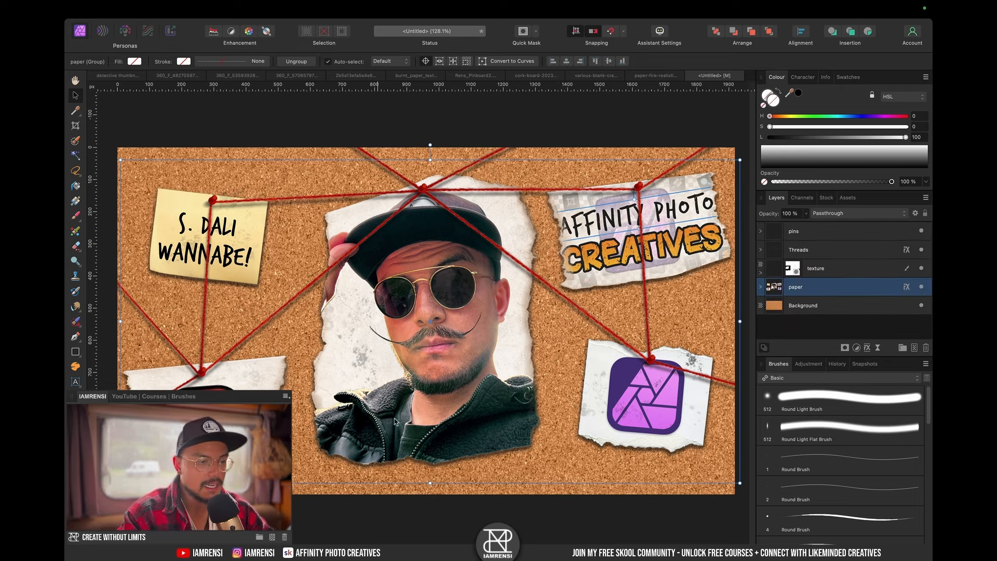
- Look through the open source documents to find the burning paper-edge graphics
left_click(180, 75)
left_click(244, 75)
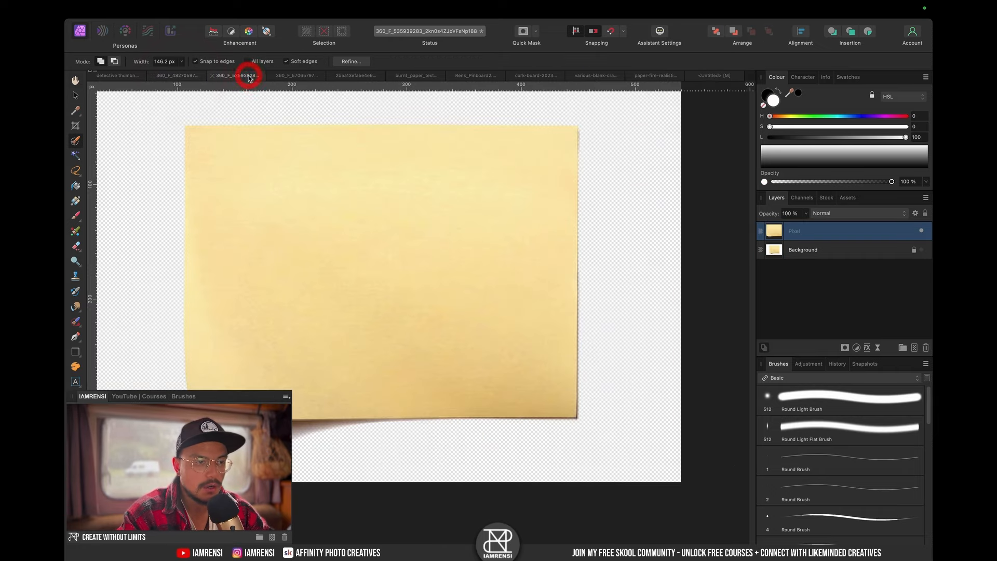
left_click(171, 76)
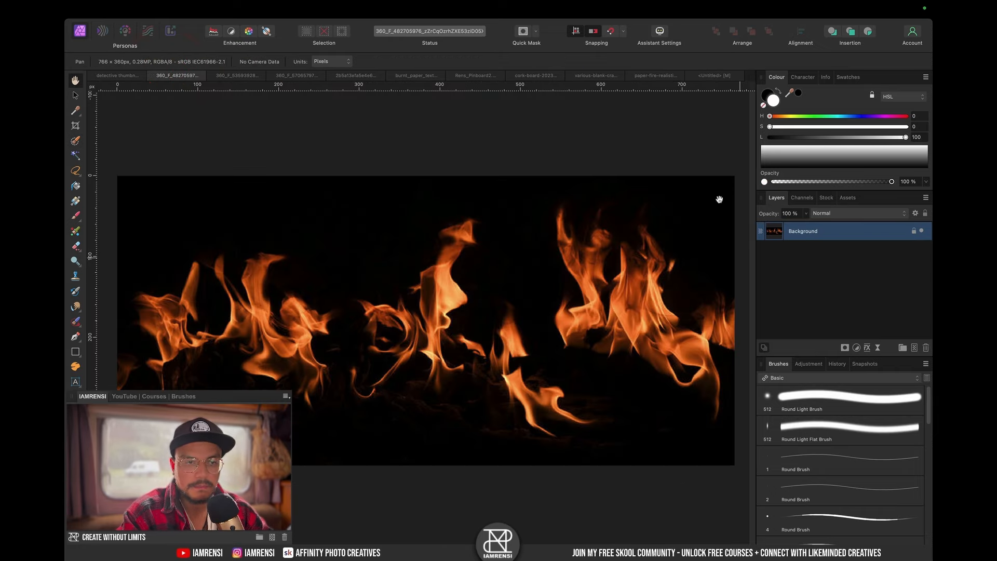
left_click(297, 76)
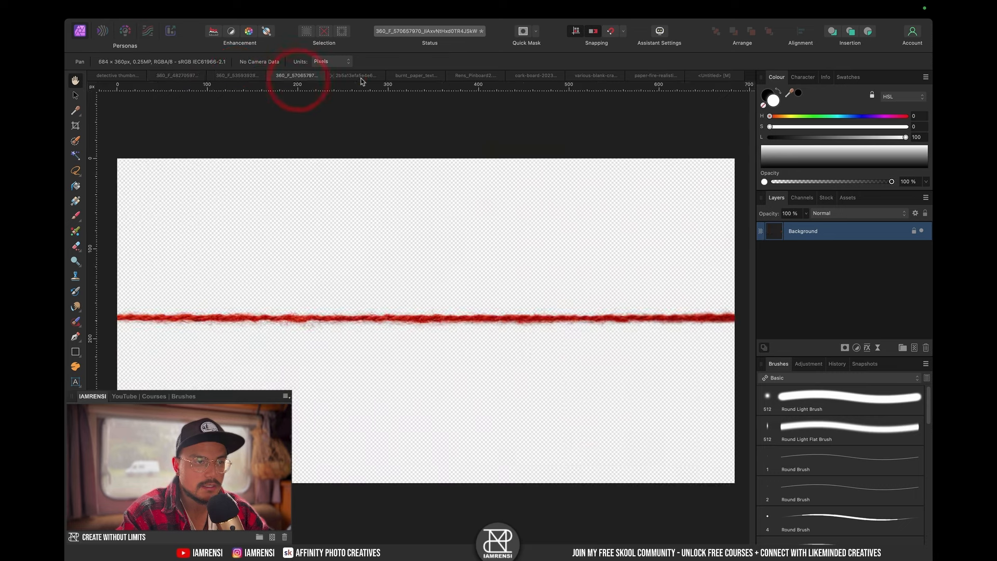
left_click(356, 76)
left_click(414, 75)
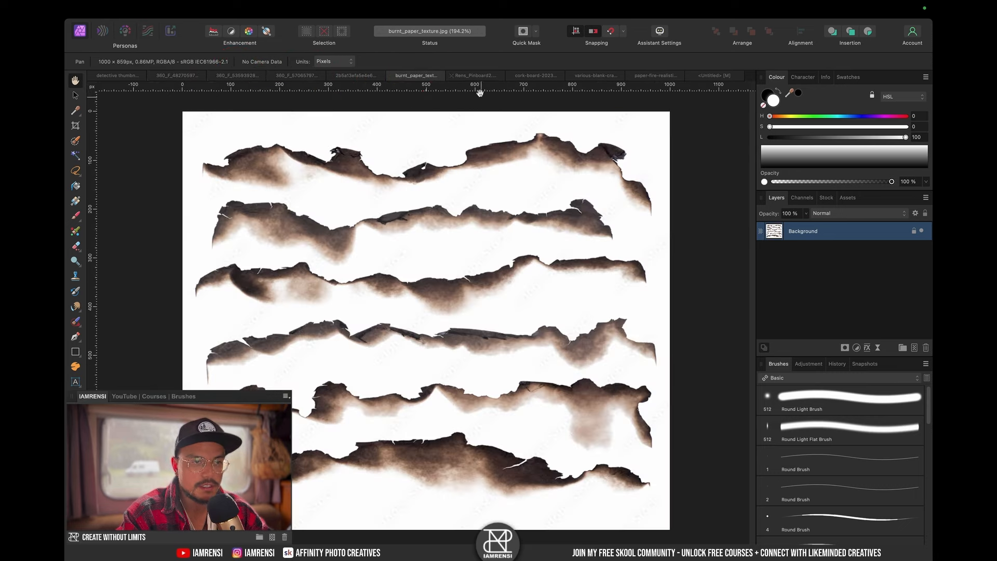
left_click(476, 75)
left_click(538, 76)
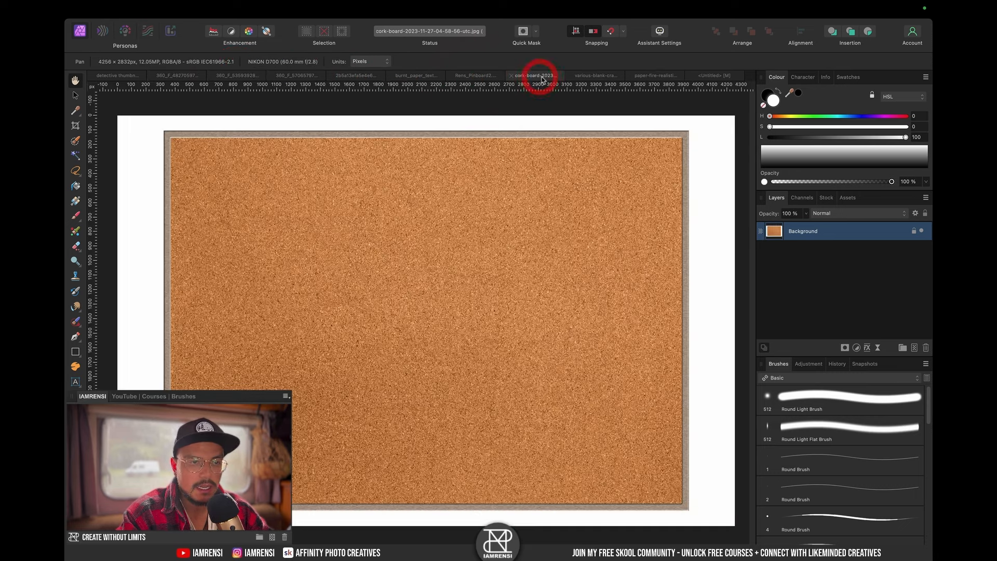
left_click(599, 77)
left_click(658, 77)
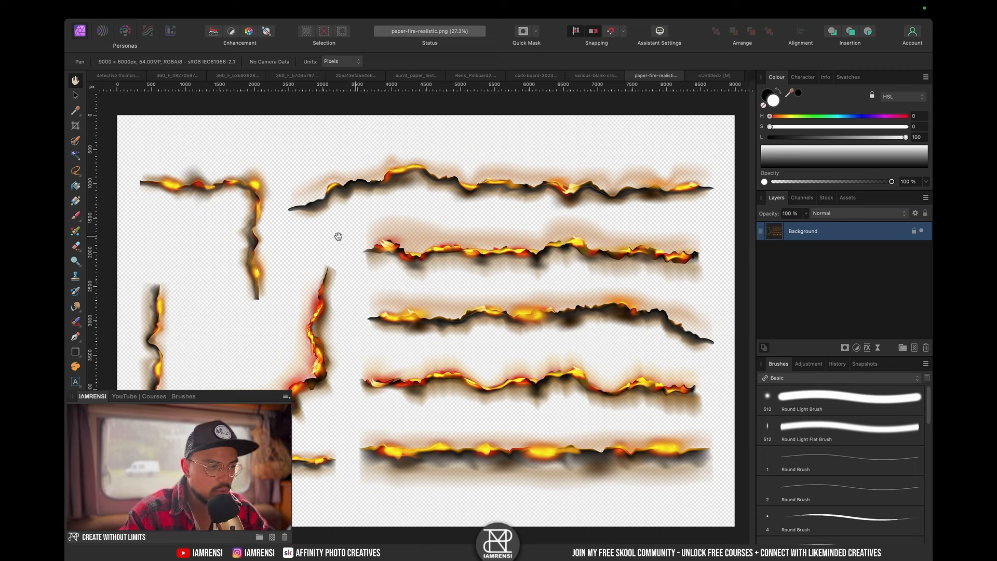
left_click(264, 154)
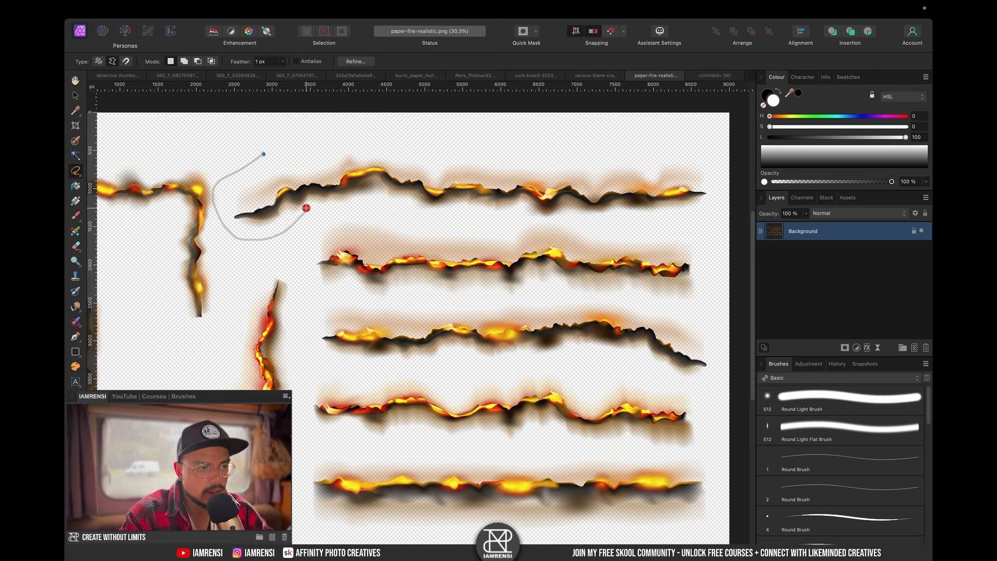
key("super+d")
key("space")
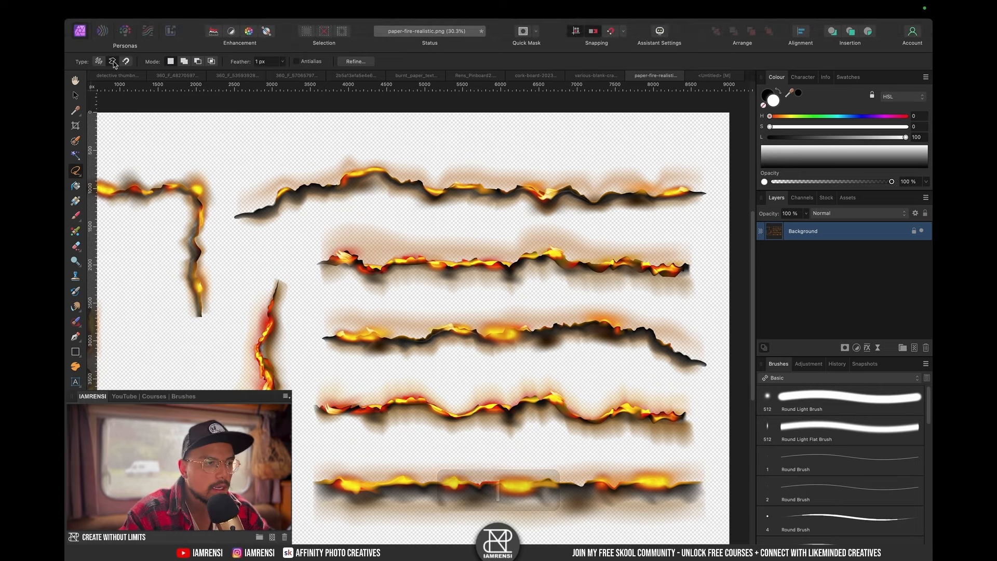
- Select the long burning strip at the top of the paper-fire-realistic image with a closed polygonal lasso outline around its glow
left_click(232, 178)
left_click(360, 131)
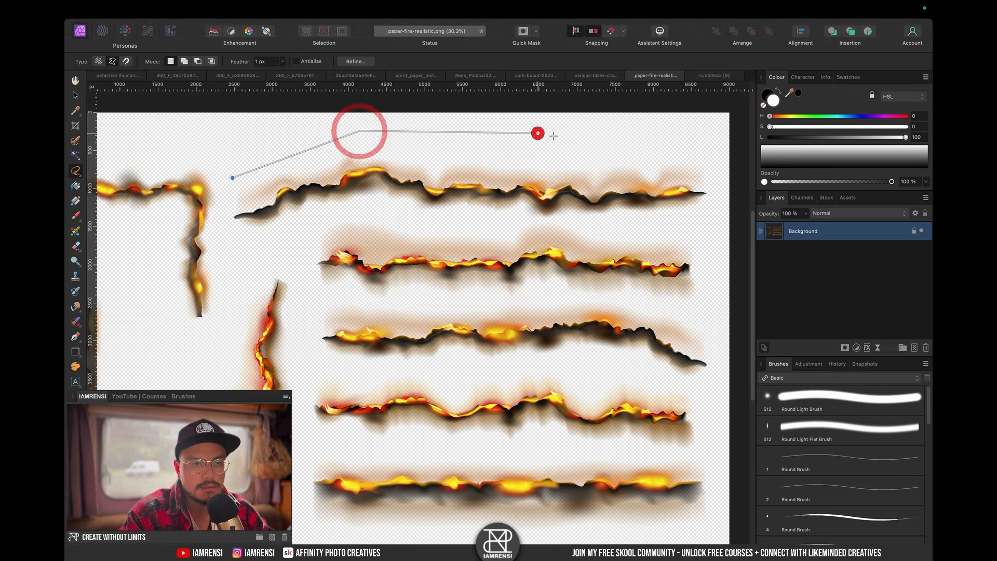
left_click(540, 133)
left_click(709, 153)
left_click(719, 202)
left_click(704, 221)
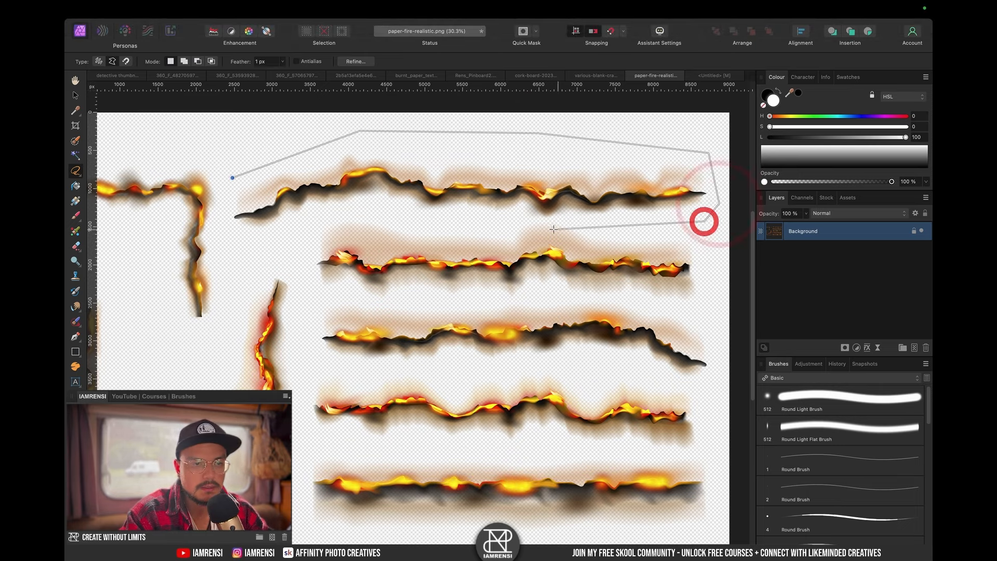
left_click(532, 220)
left_click(407, 224)
left_click(341, 213)
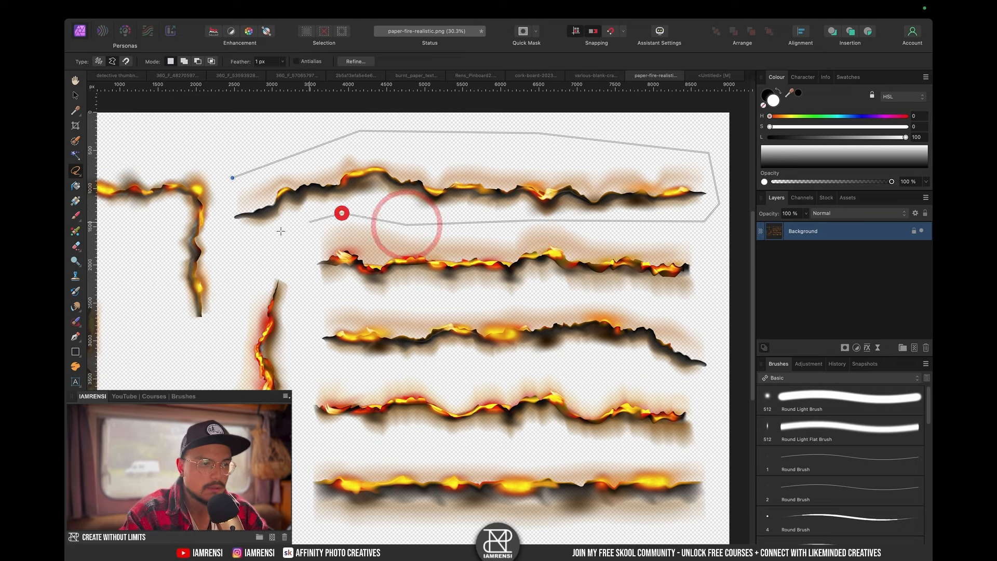
left_click(263, 238)
left_click(218, 220)
left_click(232, 177)
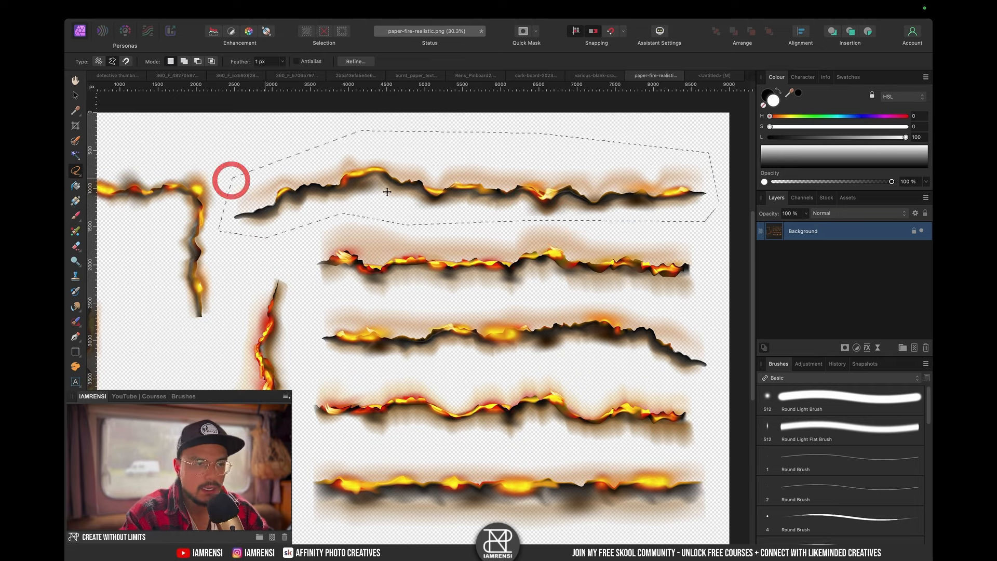
- Duplicate the selected burning strip onto its own layer, deselect, and copy that layer into the thumbnail document above the paper group
key("super+j")
key("super+d")
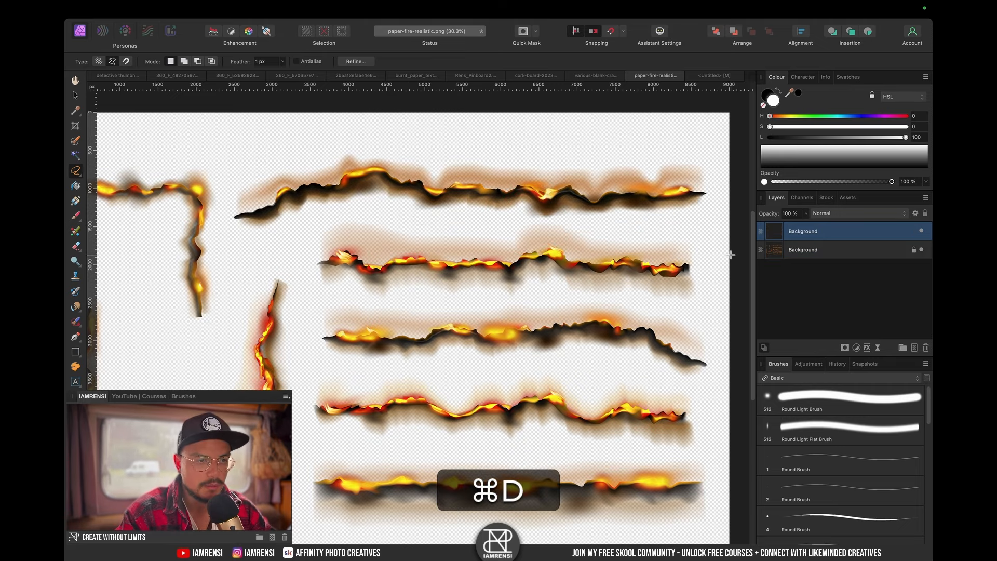
key("super+c")
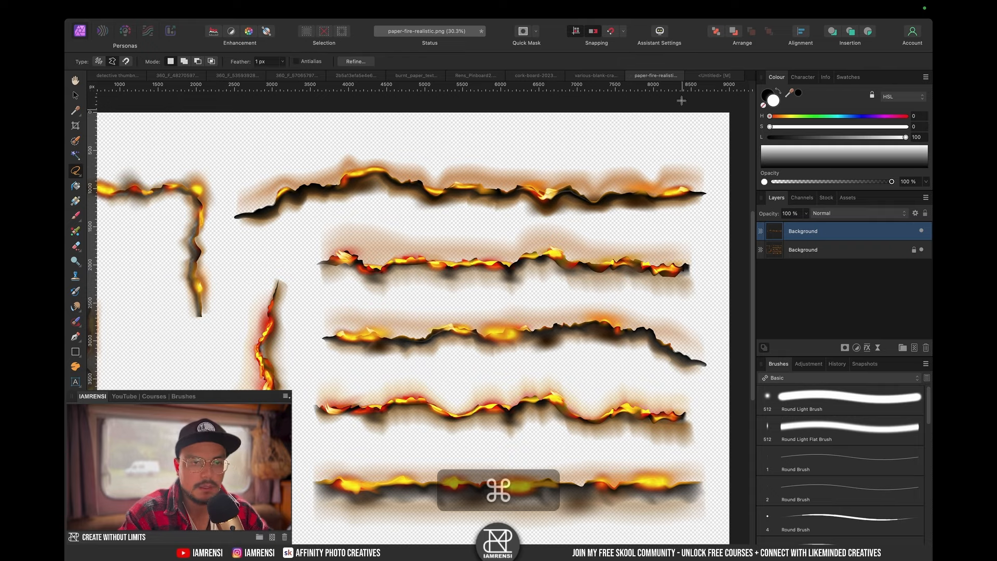
left_click(708, 76)
key("super+v")
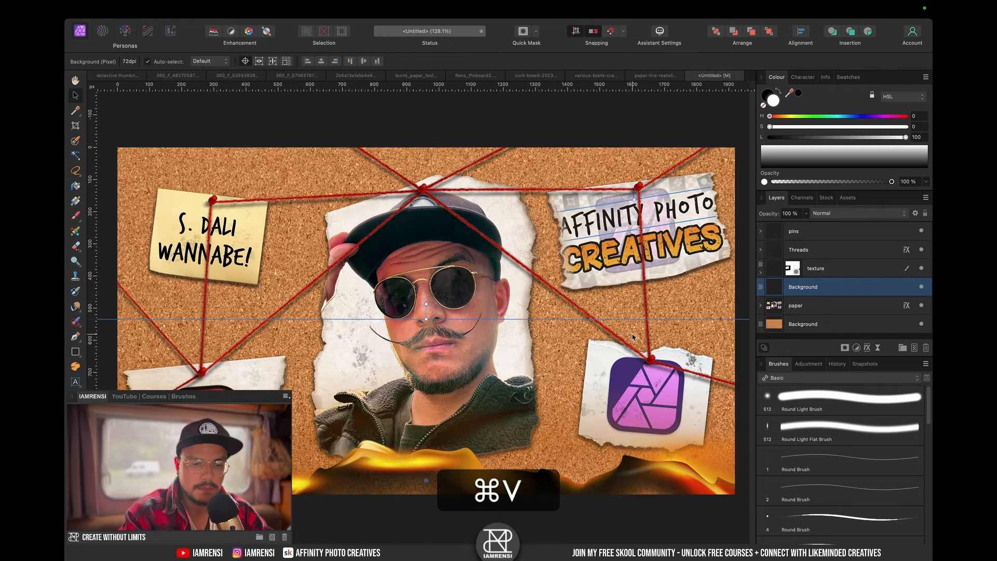
- Scale the pasted burning strip down to well under the canvas width and move it over the lower edge of the play-button paper
key("super+minus")
key("super+minus")
key("super+minus")
left_click(770, 291)
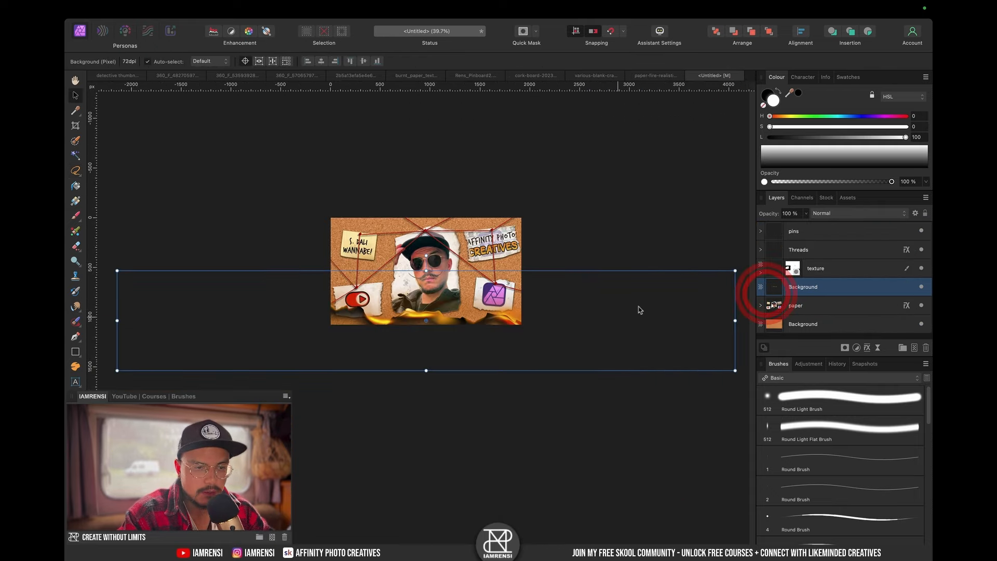
left_click_drag(736, 270, 494, 332)
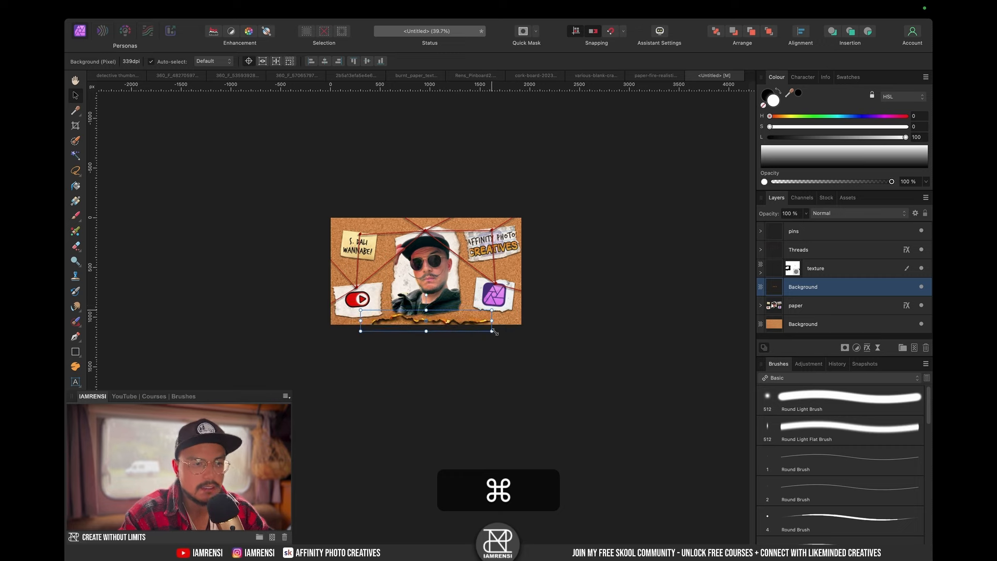
scroll(425, 340, "up", 10)
left_click_drag(467, 287, 369, 255)
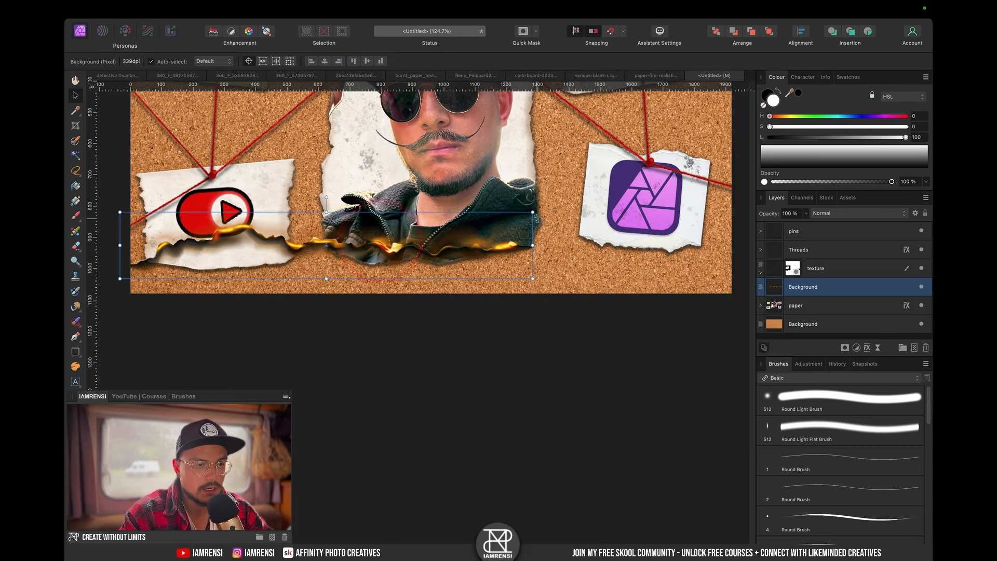
- Turn the burning strip upside down, narrow it to the play-button paper's width and place it along the paper's bottom edge
left_click_drag(329, 198, 330, 337)
left_click_drag(532, 279, 399, 268)
left_click_drag(360, 250, 294, 263)
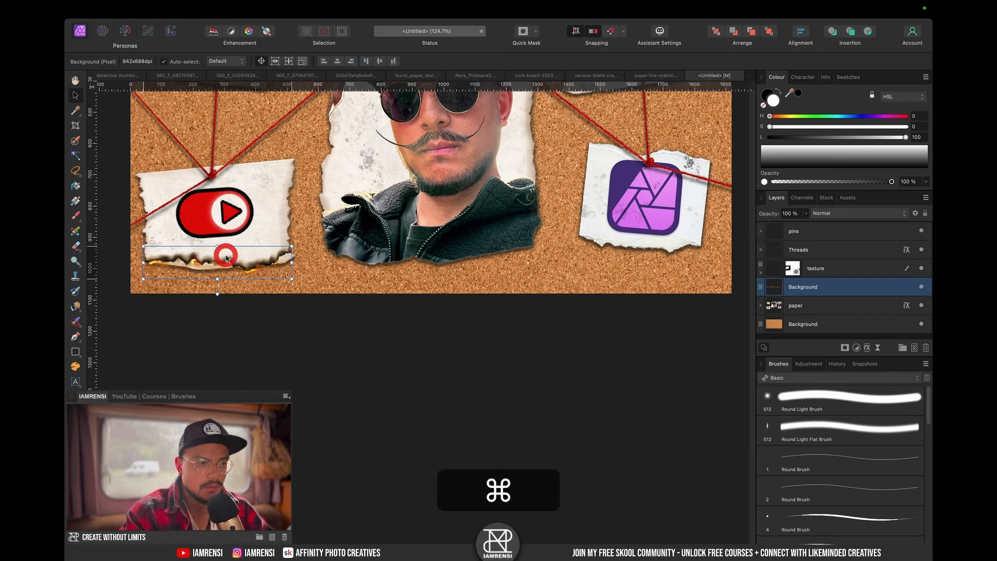
- Fine-tune the burning strip's width and nudge it up and left to line up with the play-button paper's bottom edge
key("super+0")
scroll(208, 463, "up", 5)
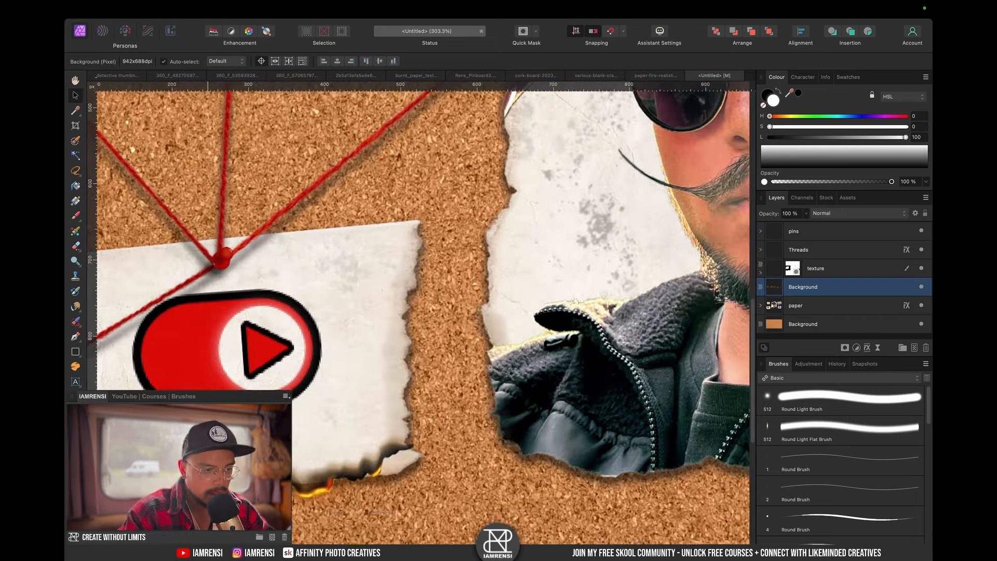
scroll(303, 432, "left", 5)
scroll(303, 432, "down", 2)
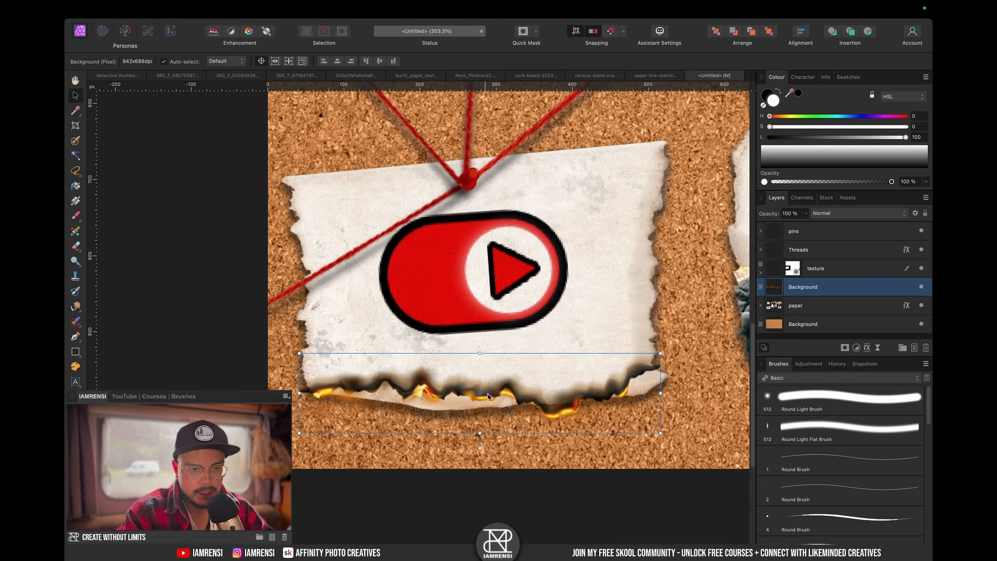
left_click_drag(488, 395, 495, 393)
left_click_drag(668, 394, 655, 393)
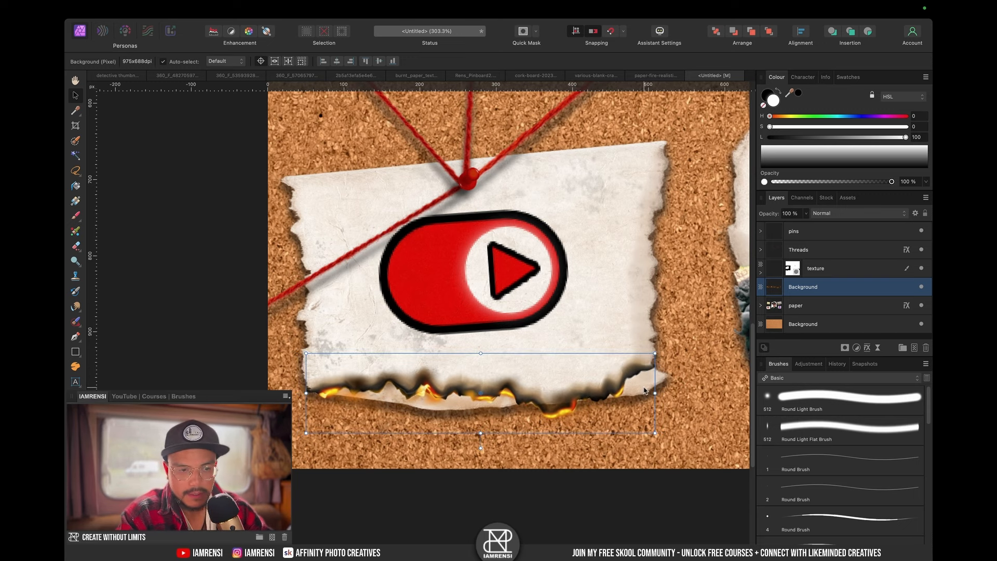
key("Page_Up")
key("shift+Up")
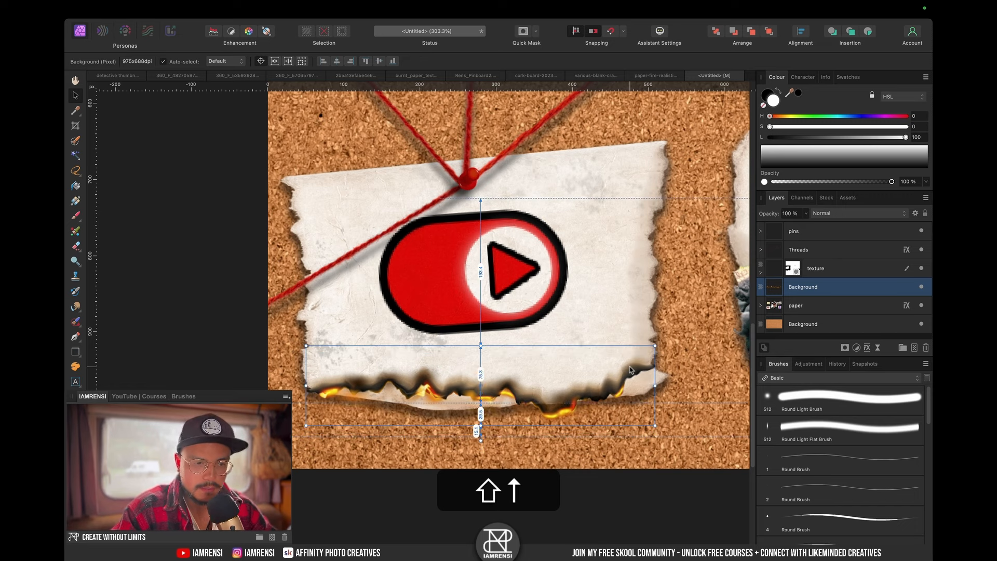
key("shift+Left")
key("Left")
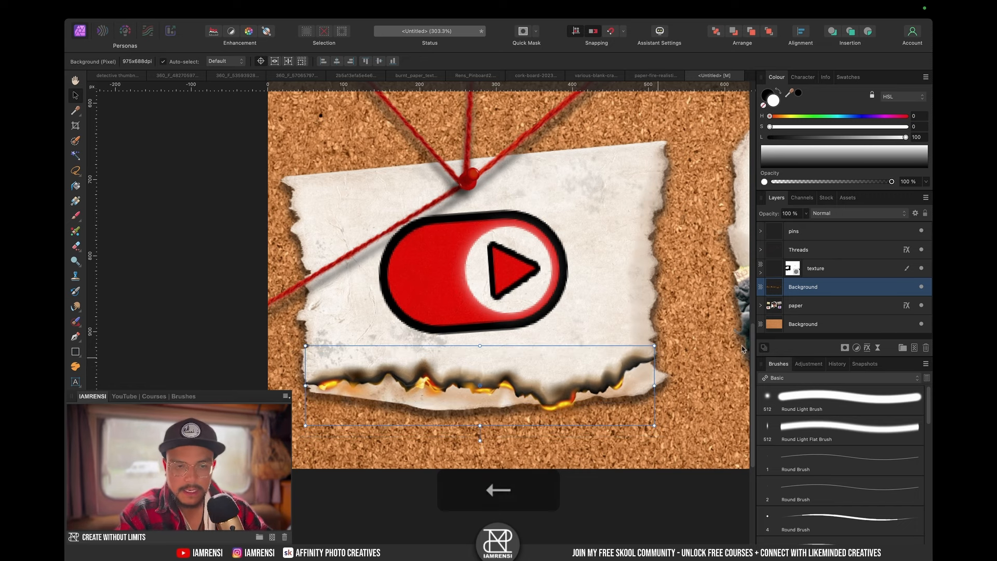
- Add a mask to the play-button paper's pixel layer inside the paper group
left_click(761, 307)
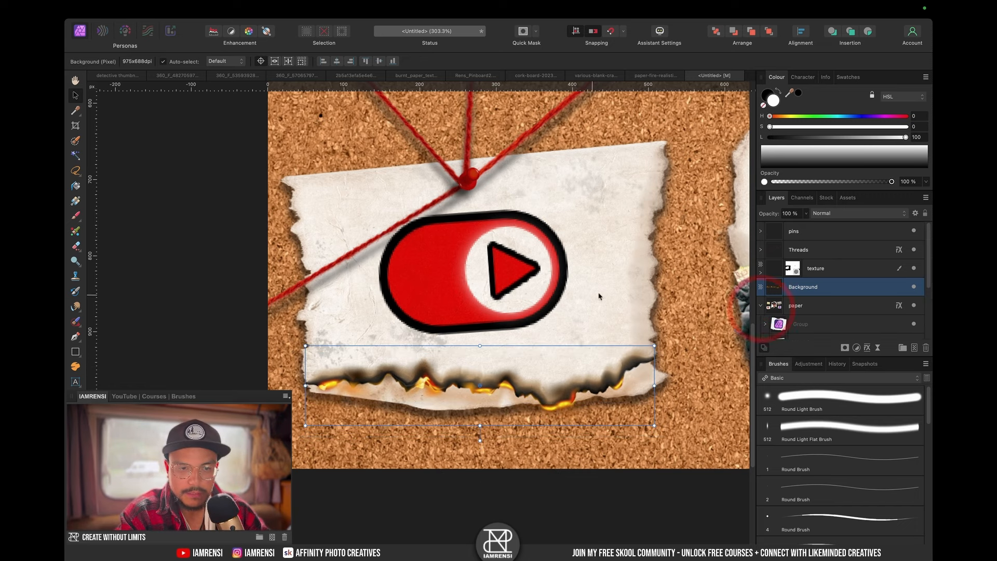
scroll(793, 281, "down", 3)
left_click(765, 291)
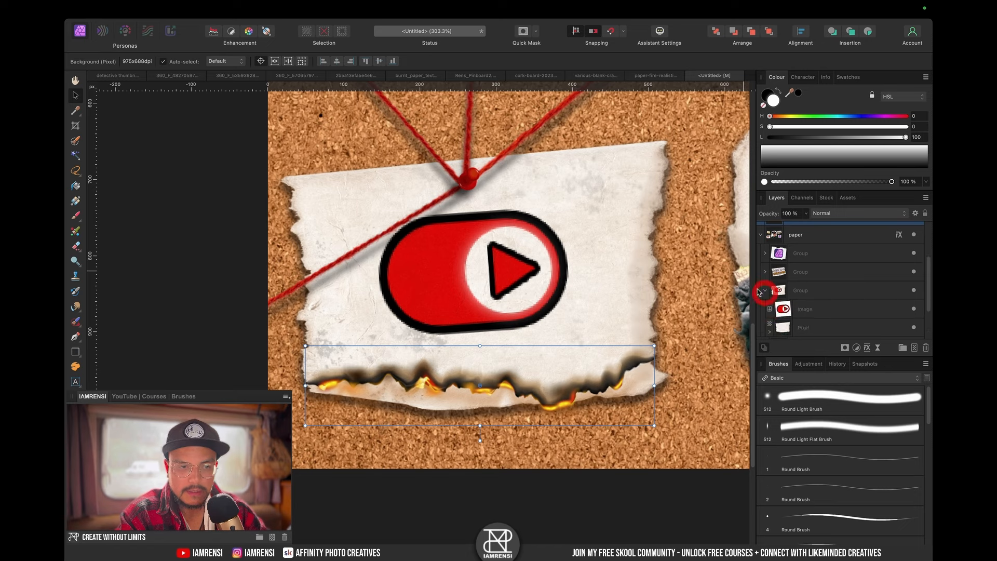
left_click(812, 270)
left_click(813, 290)
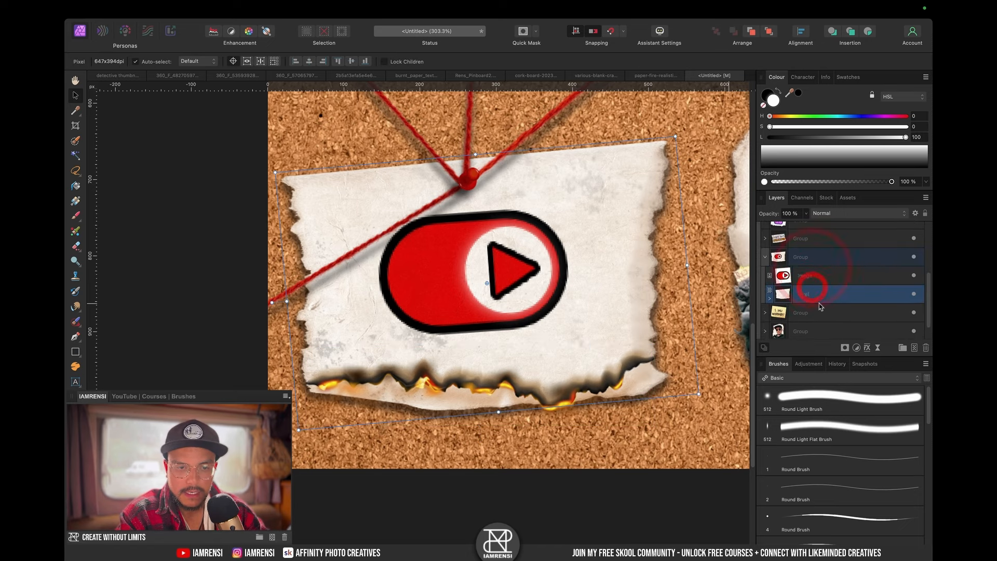
left_click(844, 348)
- Paint black on the mask with the Round Light Brush at 44.7 px to hide the paper below the burning edge
left_click(803, 405)
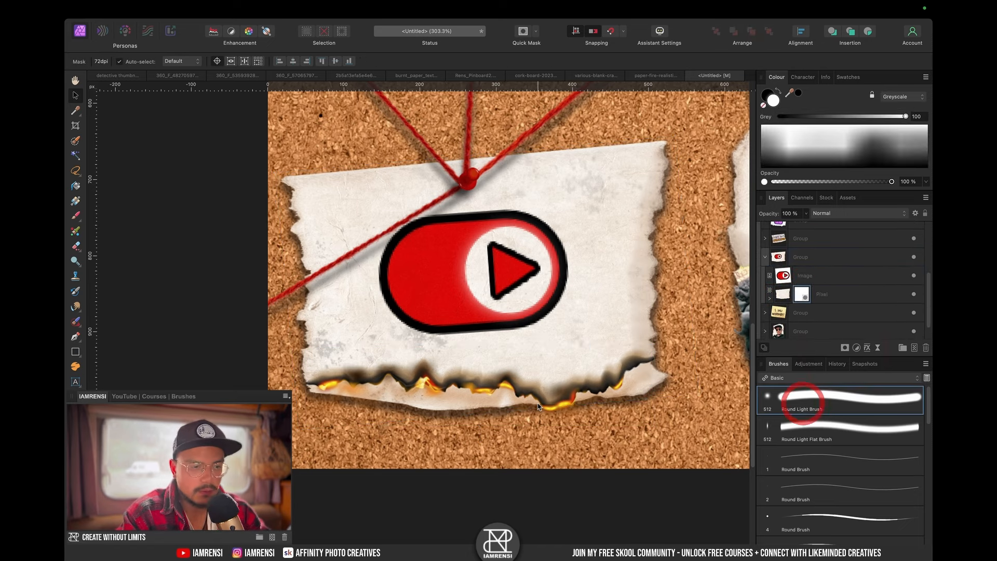
key("b")
key("bracketleft")
key("b")
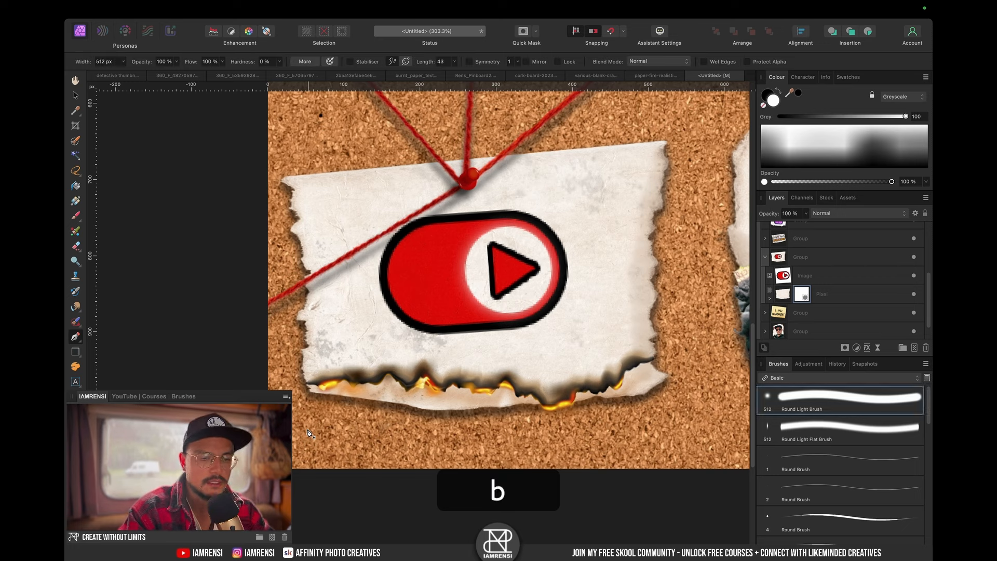
key("x")
key("bracketleft")
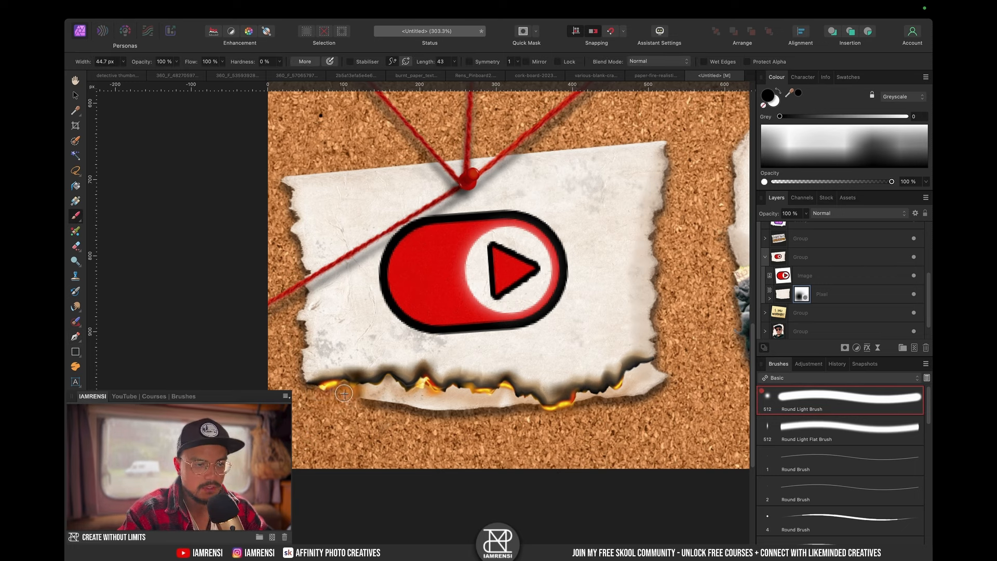
mouse_move(368, 397)
left_mouse_down()
mouse_move(391, 384)
mouse_move(398, 400)
mouse_move(422, 386)
mouse_move(435, 407)
mouse_move(470, 401)
left_mouse_up()
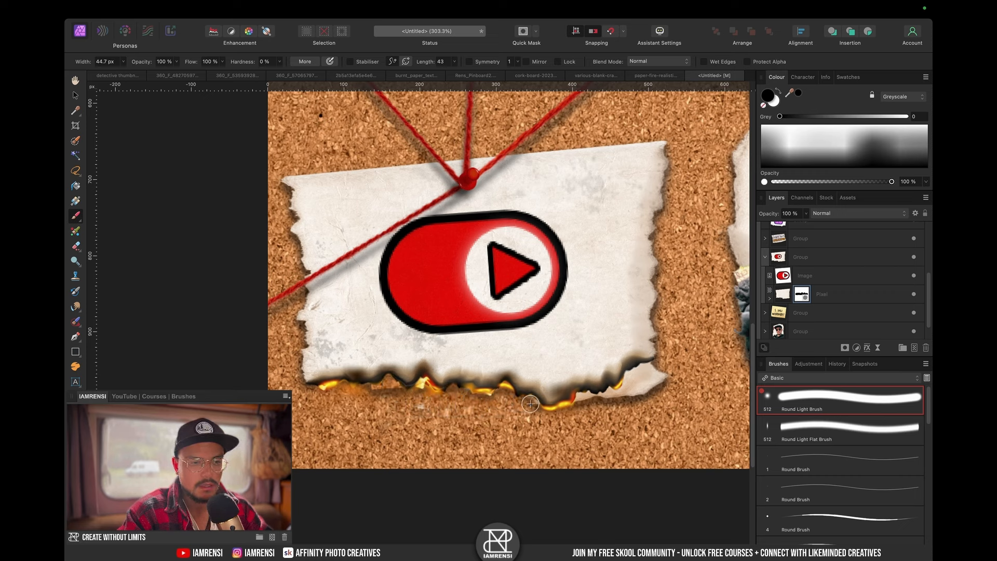
mouse_move(580, 402)
left_mouse_down()
mouse_move(645, 374)
mouse_move(632, 393)
left_mouse_up()
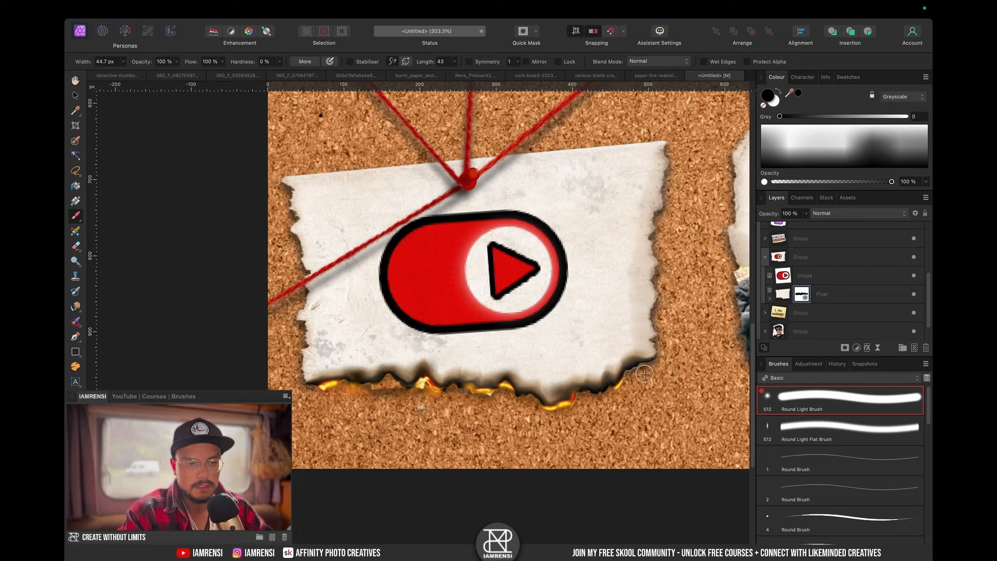
- Outline the L-shaped burning edge, with its upright on the right, in paper-fire-realistic.png using a polygonal freehand selection
key("super+0")
key("v")
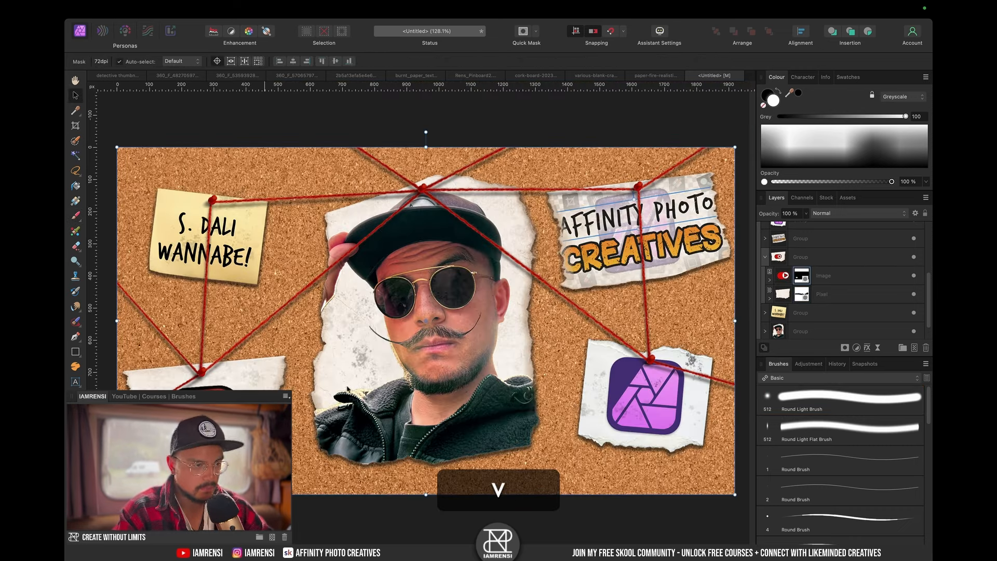
left_click(603, 75)
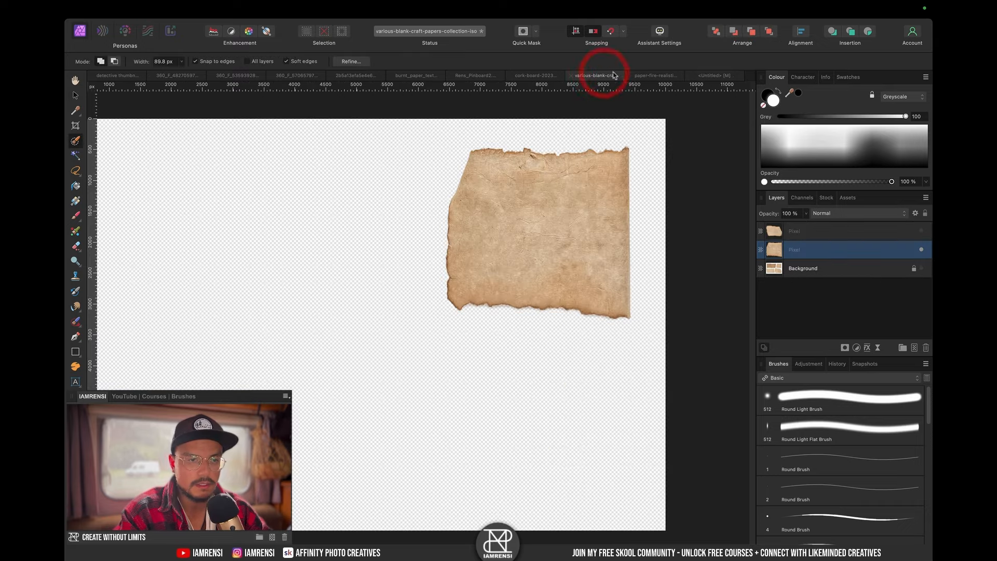
left_click(644, 73)
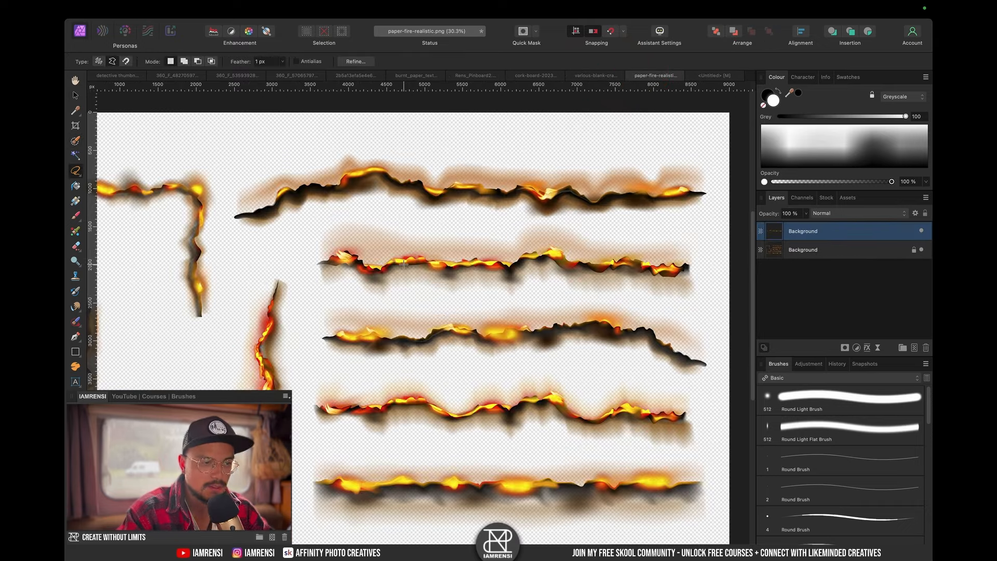
scroll(204, 318, "left", 3)
scroll(204, 319, "down", 2)
left_click(172, 368)
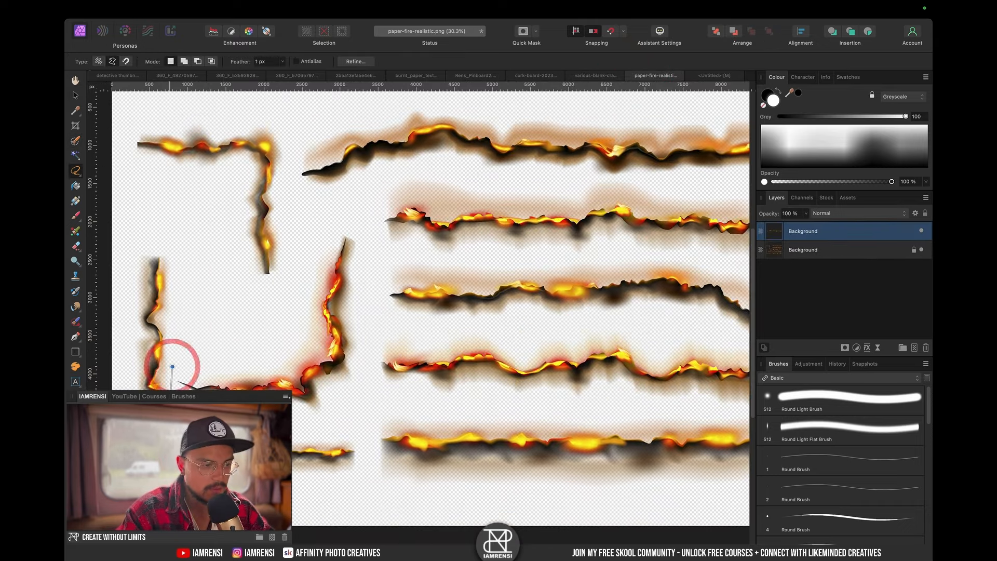
left_click(247, 367)
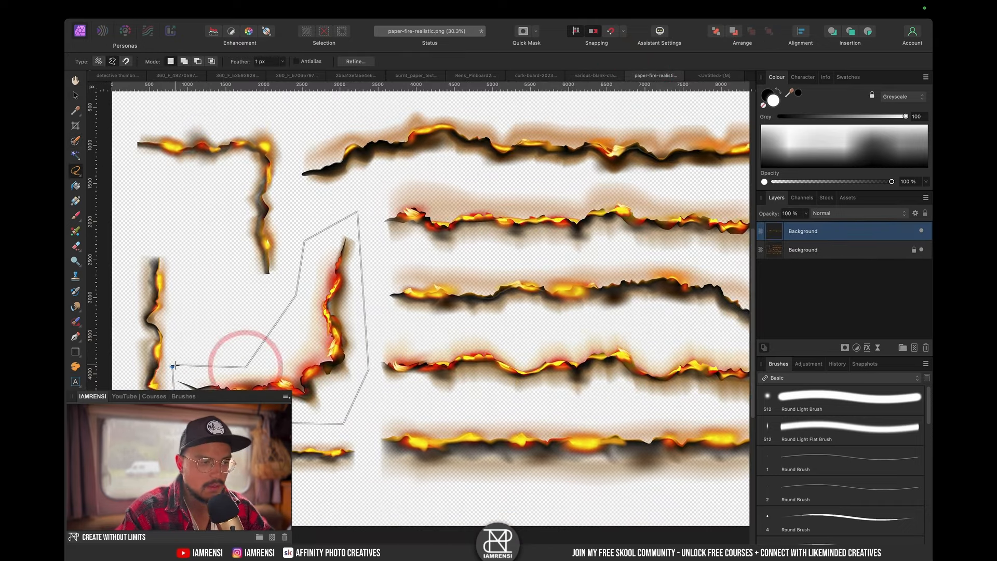
left_click(173, 367)
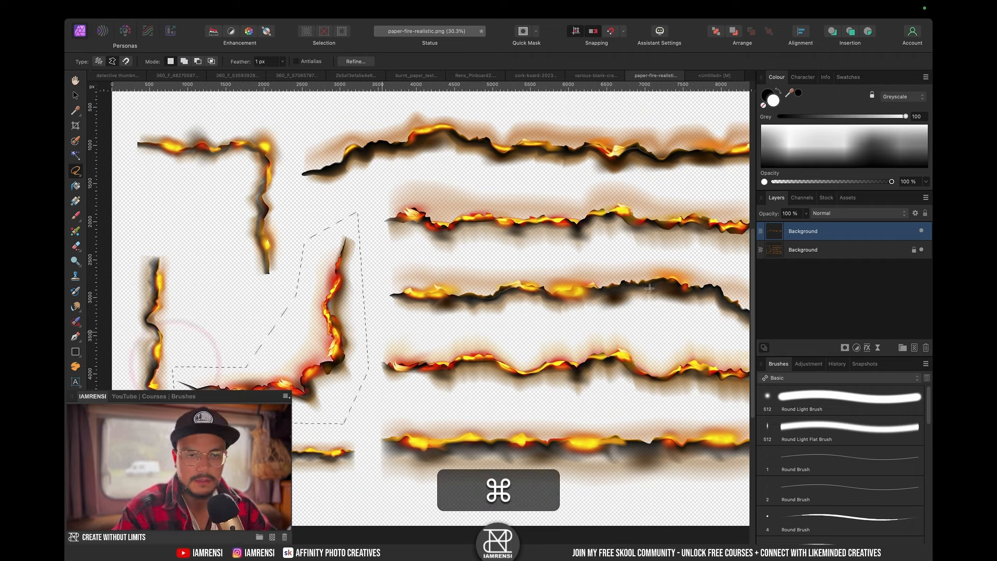
- Duplicate the selected burning edge from the locked Background layer, deselect, and copy the new layer into the untitled thumbnail document
left_click(845, 249)
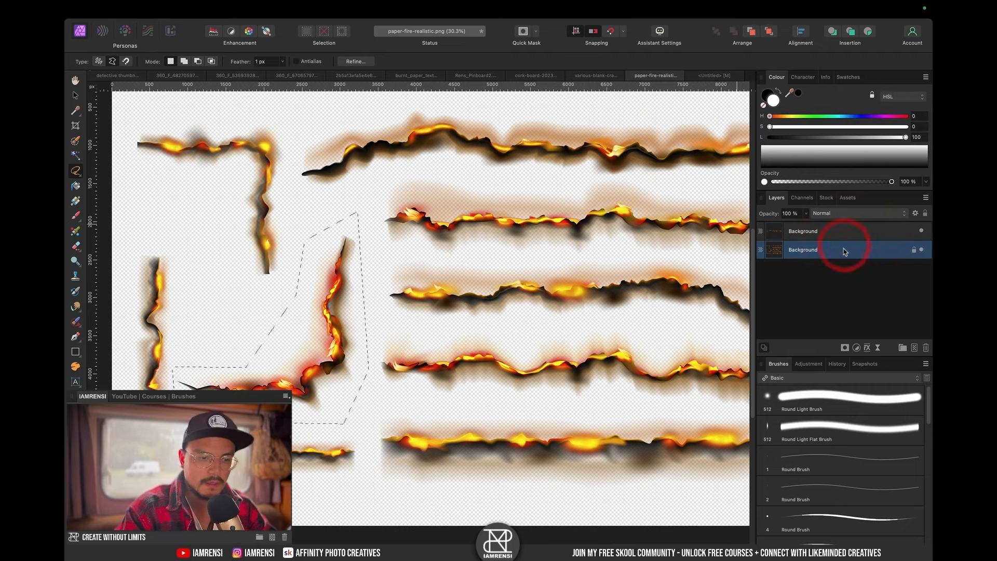
key("super+j")
key("super+d")
key("super+c")
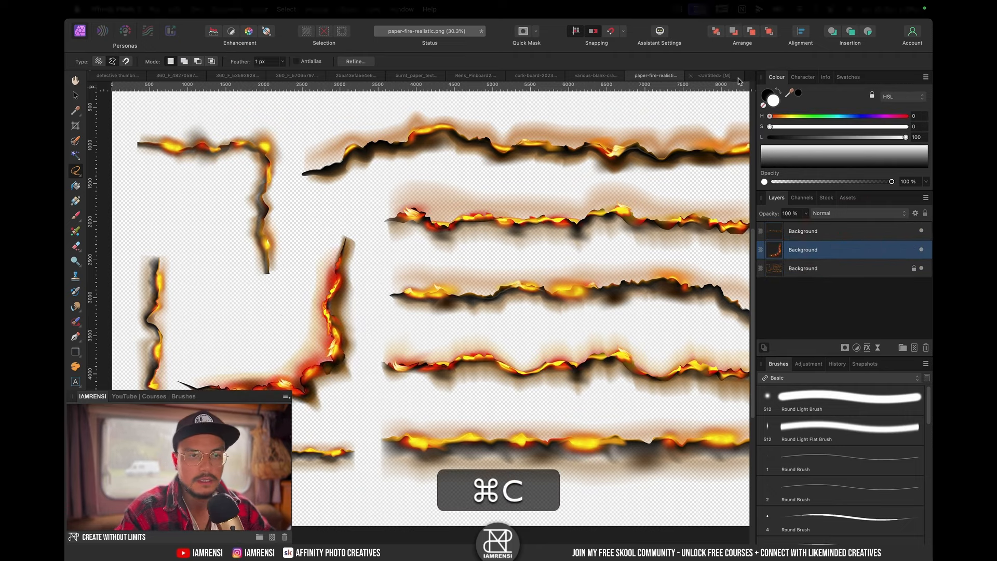
left_click(720, 75)
key("super+v")
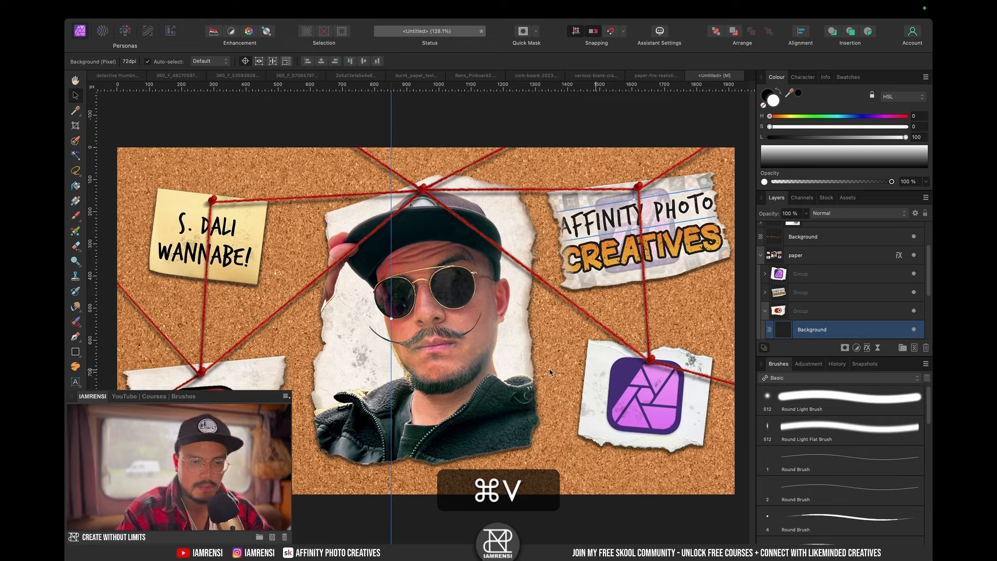
- Scale down the pasted burning edge and place it over the portrait paper's lower-right corner
key("super+minus")
key("super+minus")
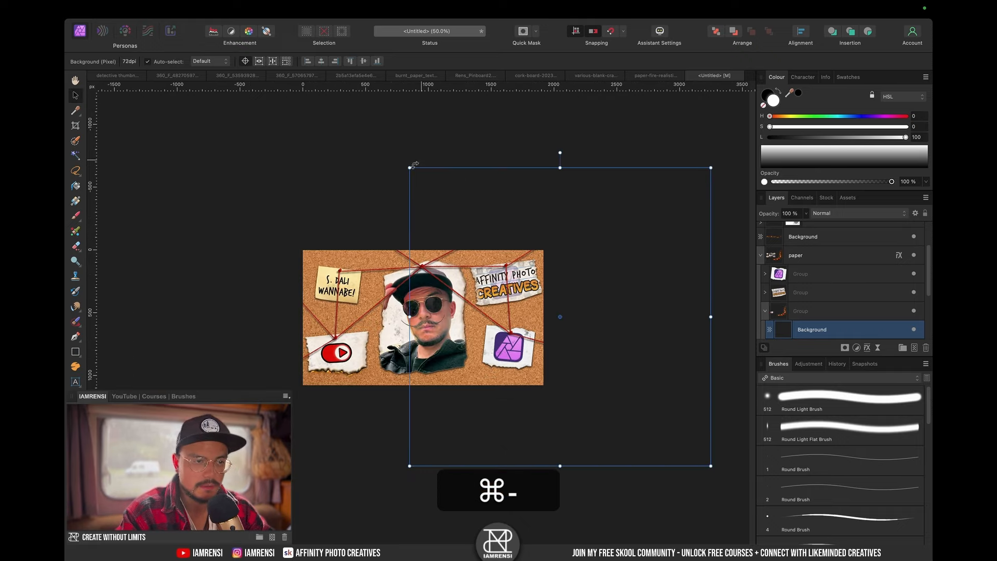
left_click_drag(414, 165, 556, 278)
left_click_drag(575, 343, 418, 372)
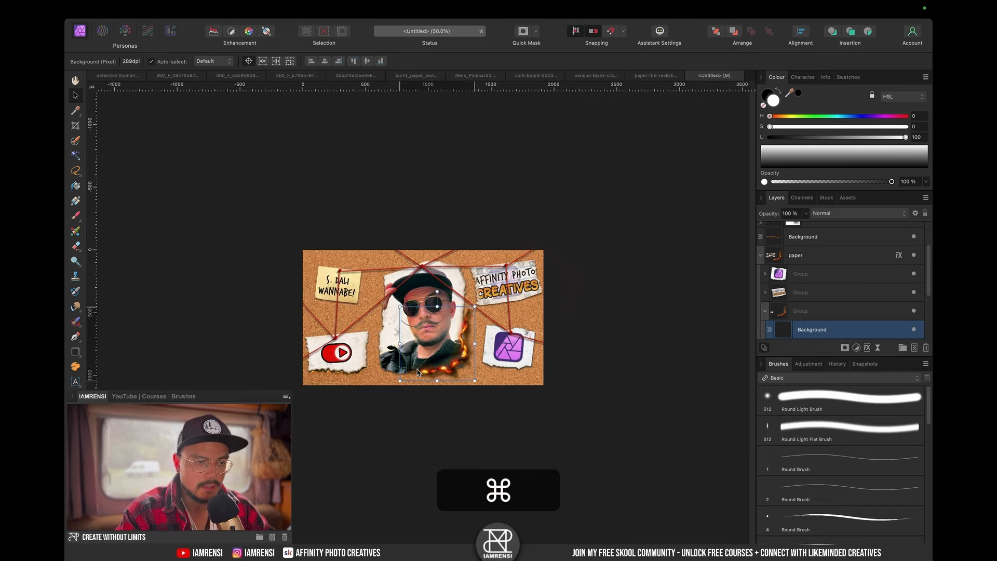
scroll(420, 358, "up", 5)
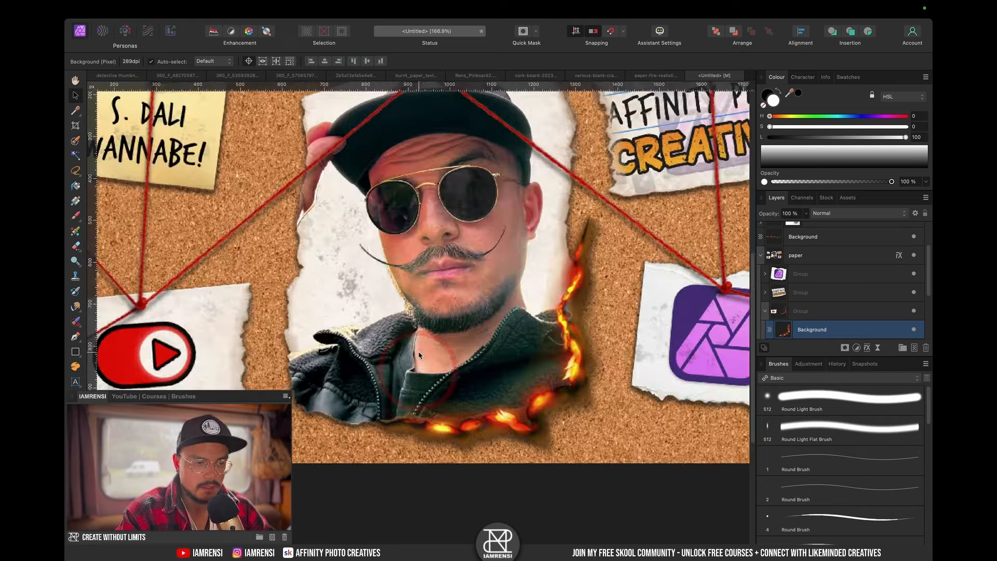
- Shrink, rotate and mesh-warp the burning edge to follow the portrait paper's lower-right corner, and apply the warp
left_click(497, 360)
left_click_drag(604, 201, 593, 193)
left_click_drag(590, 198, 576, 219)
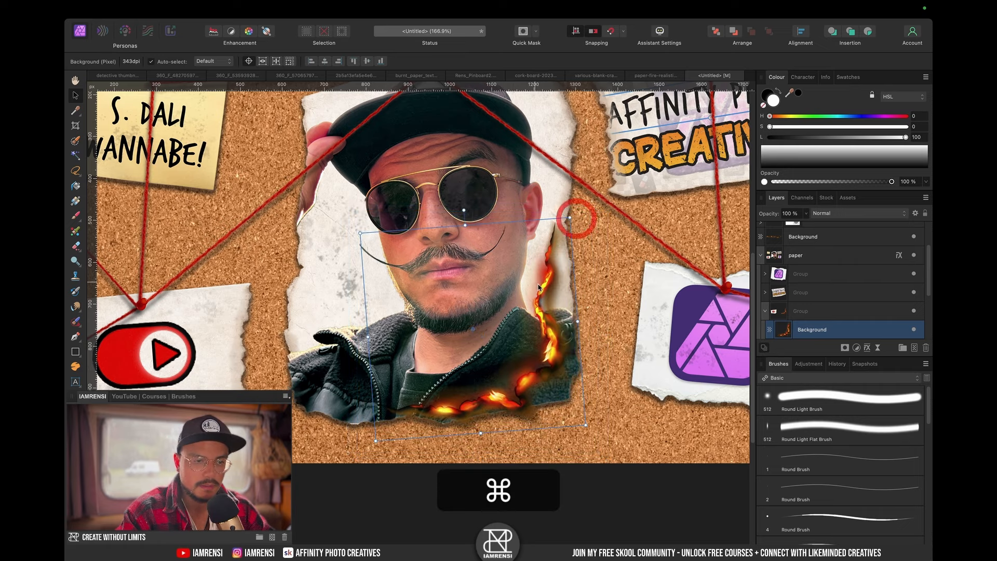
mouse_move(538, 286)
left_mouse_down()
mouse_move(559, 293)
mouse_move(550, 291)
left_mouse_up()
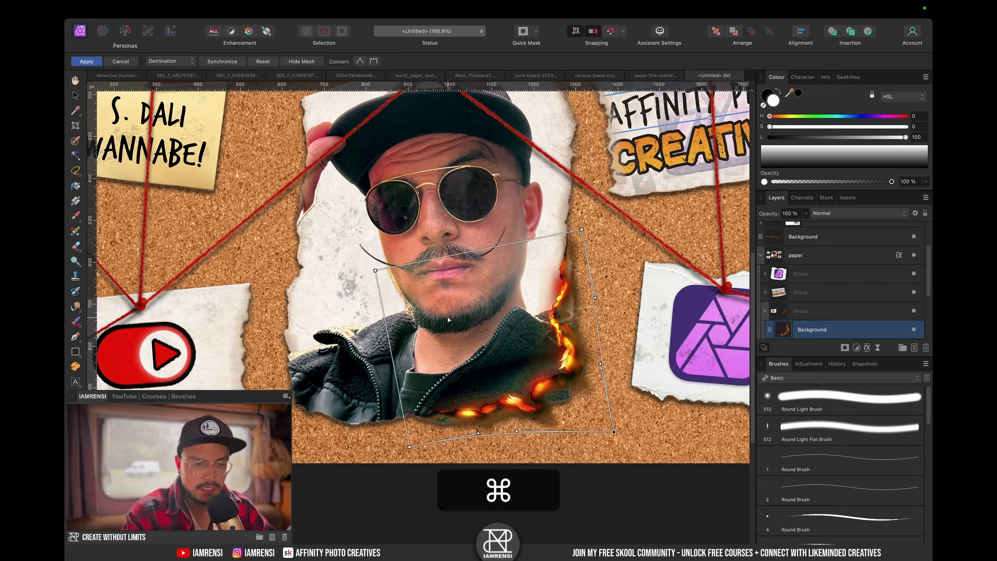
key("super+0")
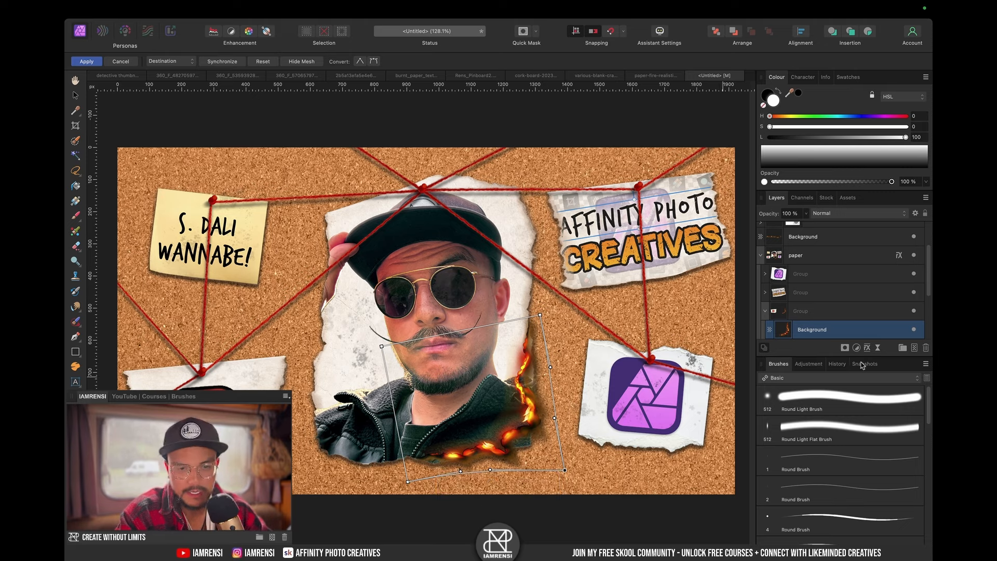
left_click(80, 61)
- Add a mask to the paper's pixel layer inside the portrait group
scroll(837, 281, "down", 3)
left_click(800, 322)
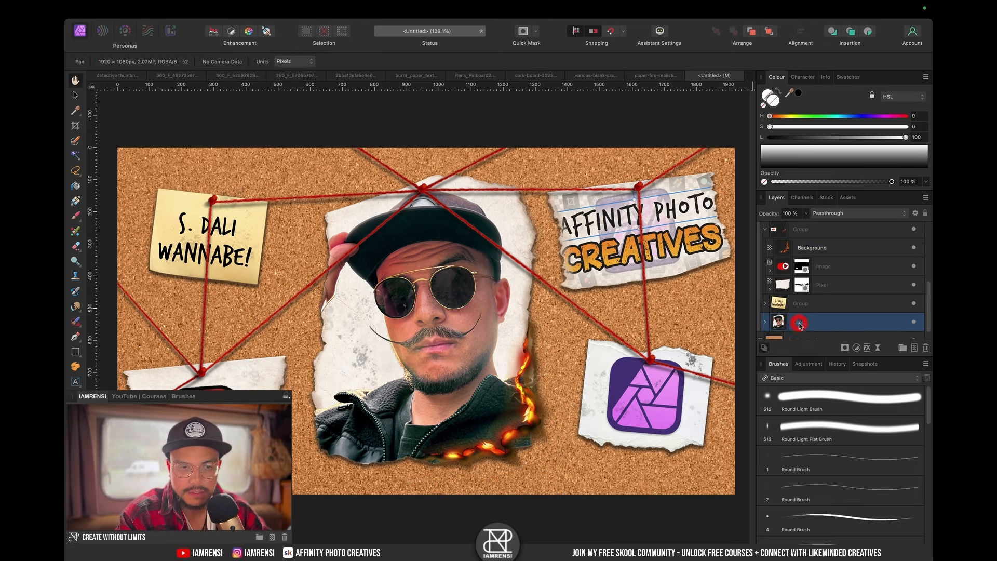
left_click(765, 322)
scroll(800, 311, "down", 2)
left_click(822, 323)
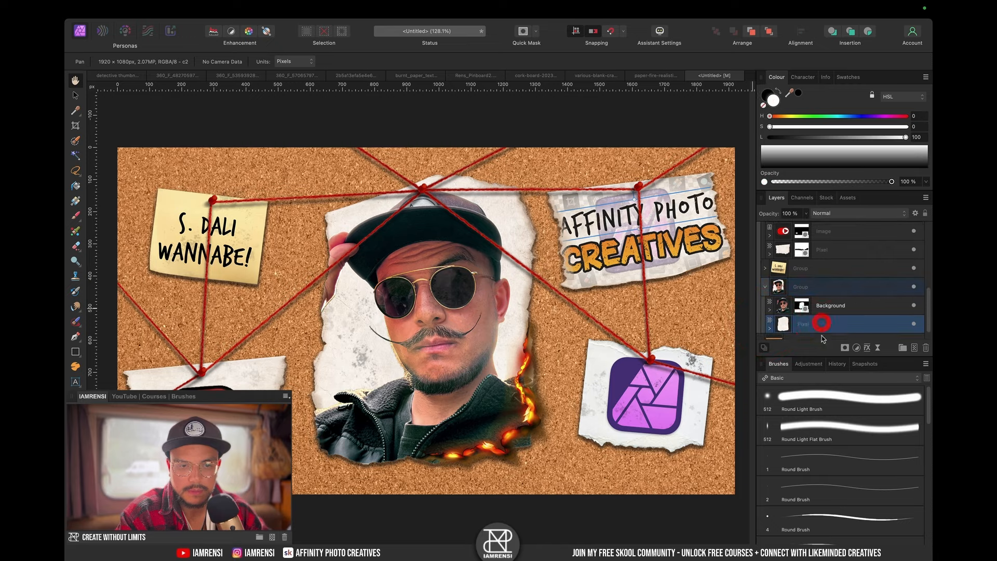
left_click(845, 349)
- Move the mask onto the whole portrait group and paint black with the Round Light Brush at 85.7 px outside the burning corner
left_click(797, 398)
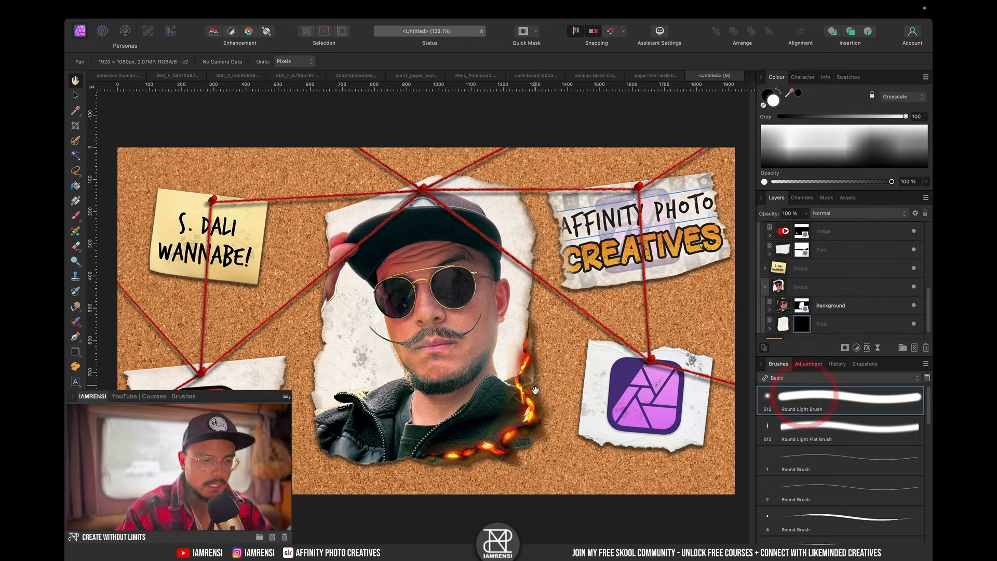
key("b")
scroll(523, 432, "up", 5)
key("bracketleft")
key("bracketleft")
key("bracketleft")
key("bracketleft")
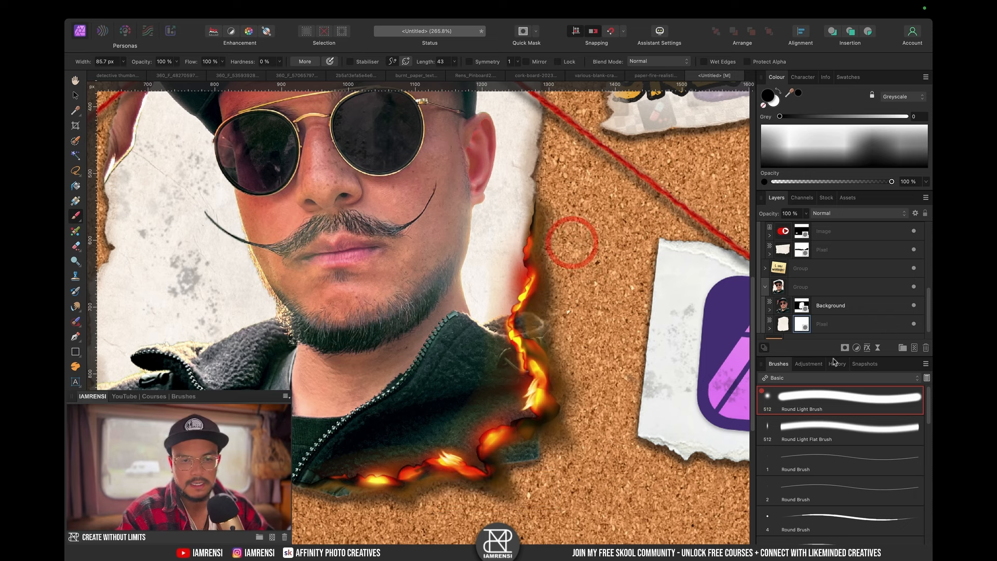
left_click_drag(800, 325, 807, 287)
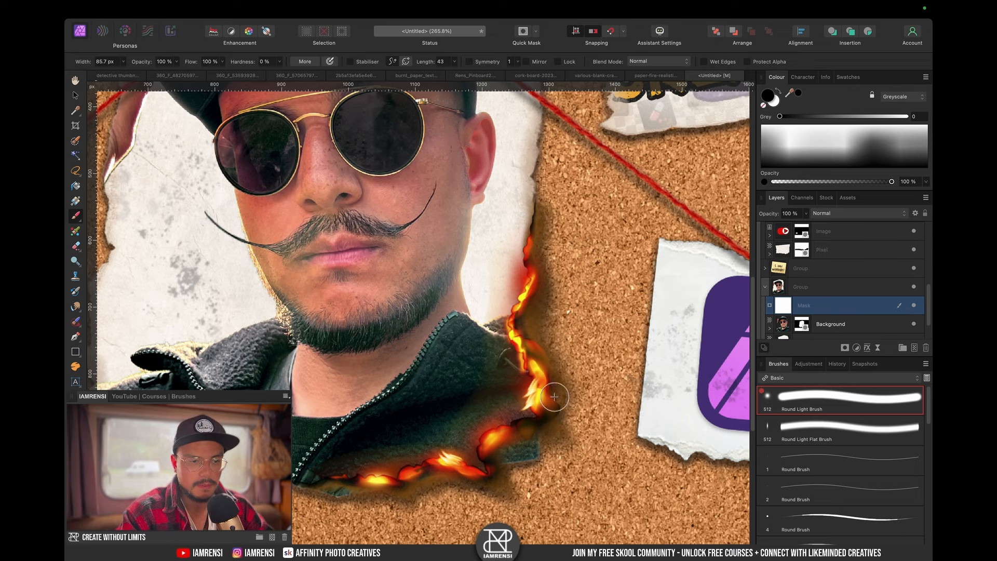
mouse_move(554, 397)
left_mouse_down()
mouse_move(549, 431)
mouse_move(508, 463)
left_mouse_up()
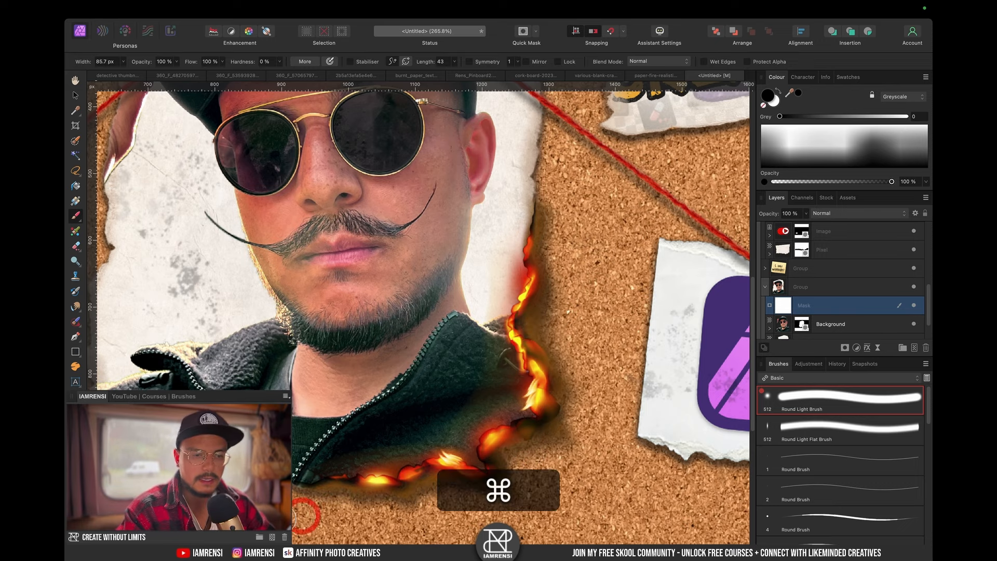
key("super+0")
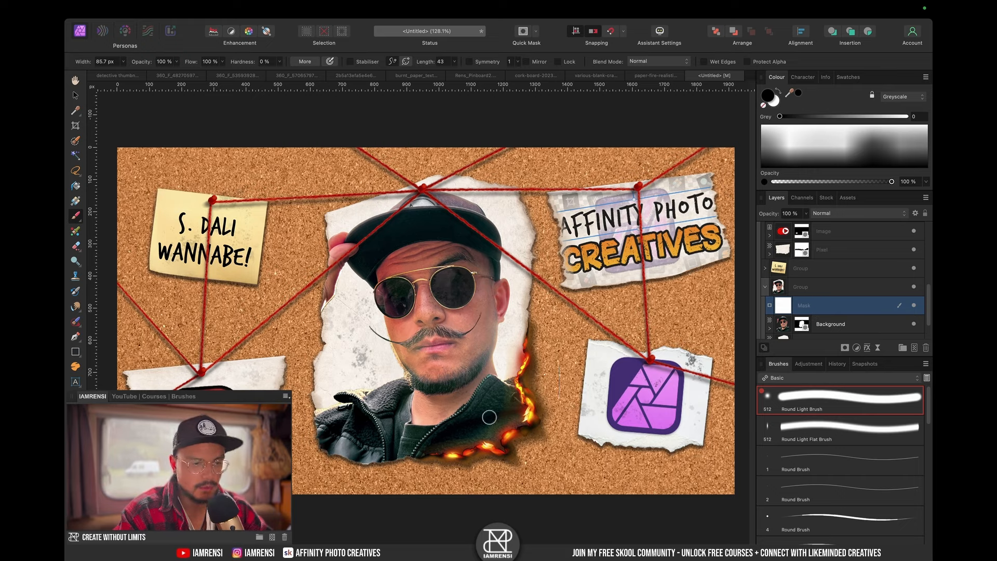
- Clip a Vibrance adjustment to the portrait's burning corner layer and set its saturation to -29 %
key("v")
left_click(530, 418)
left_click(815, 251)
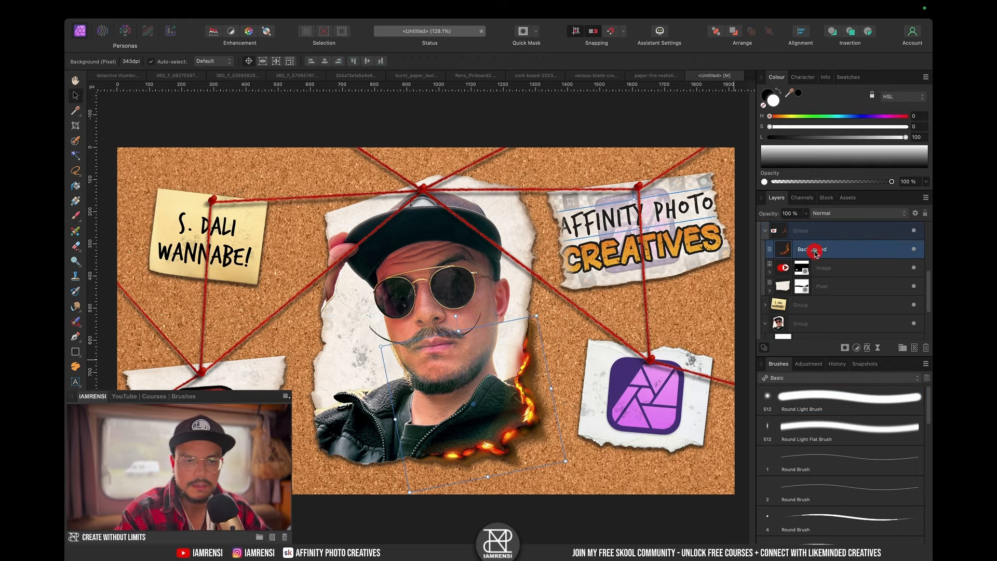
left_click(874, 347)
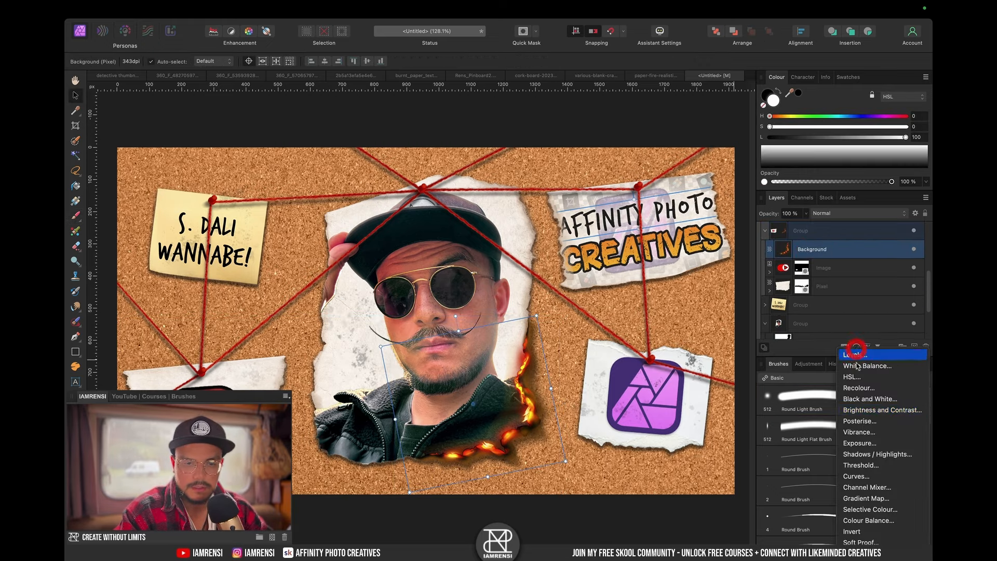
left_click(867, 430)
left_click_drag(790, 257, 785, 268)
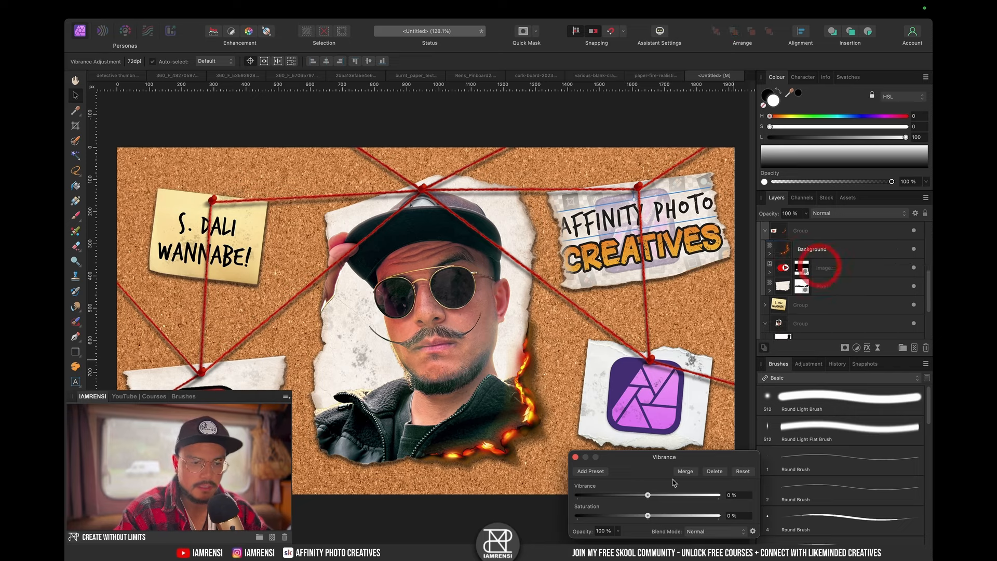
left_click_drag(648, 516, 635, 516)
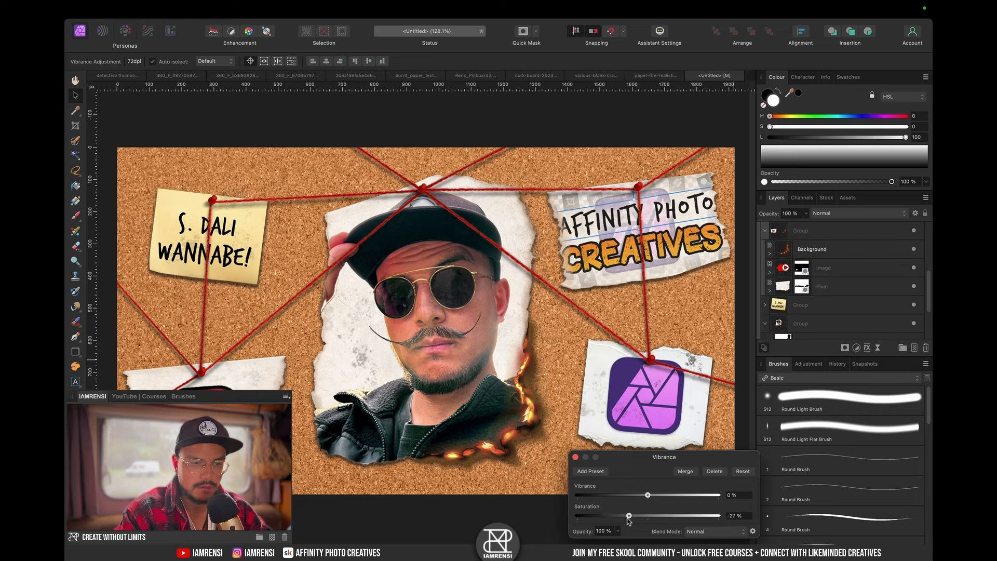
left_click(576, 458)
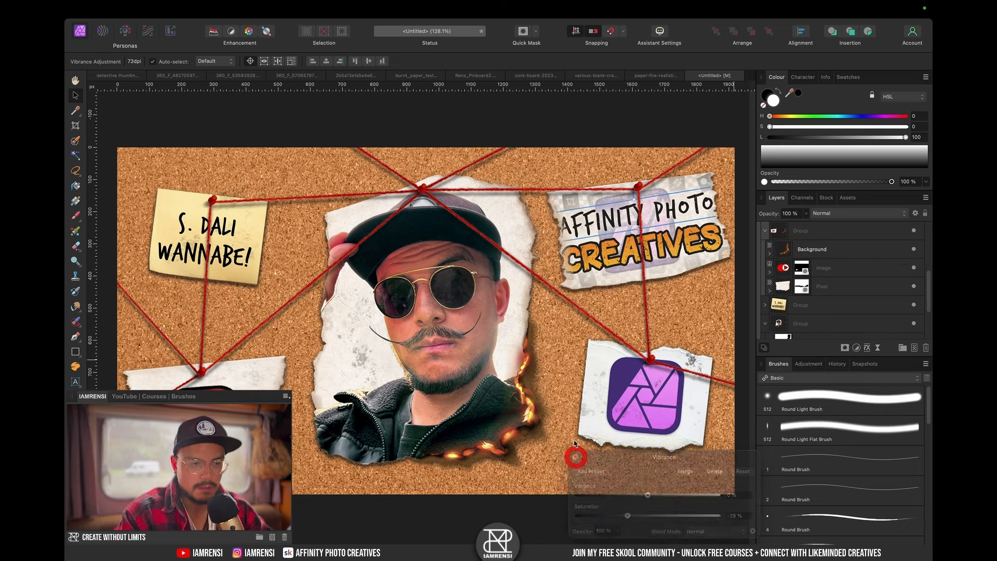
- Outline the upper-left sheet's corner-shaped burning edge in paper-fire-realistic.png with the polygonal selection and copy it into the thumbnail document
left_click(654, 75)
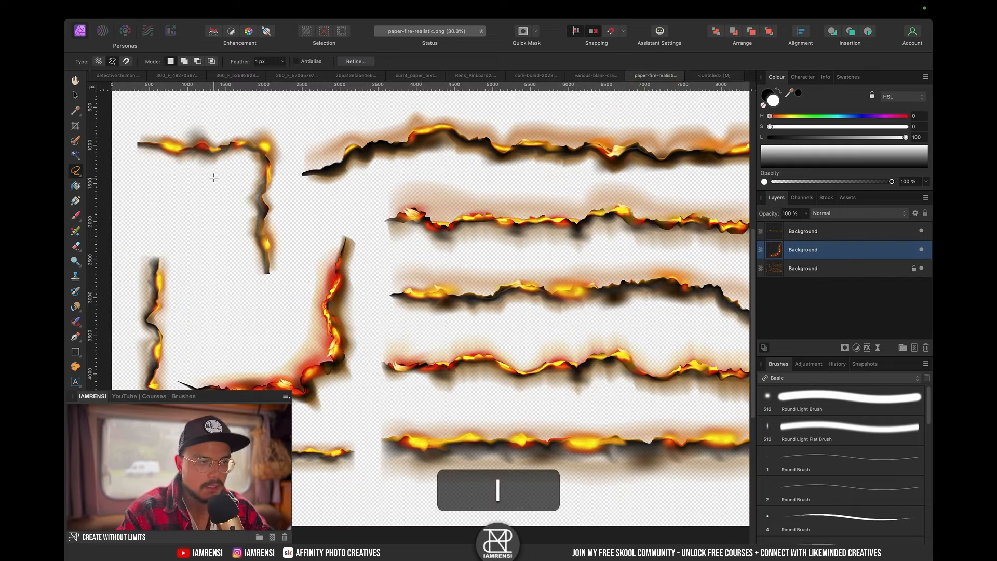
left_click(132, 114)
left_click(126, 169)
left_click(219, 186)
left_click(270, 281)
left_click(291, 214)
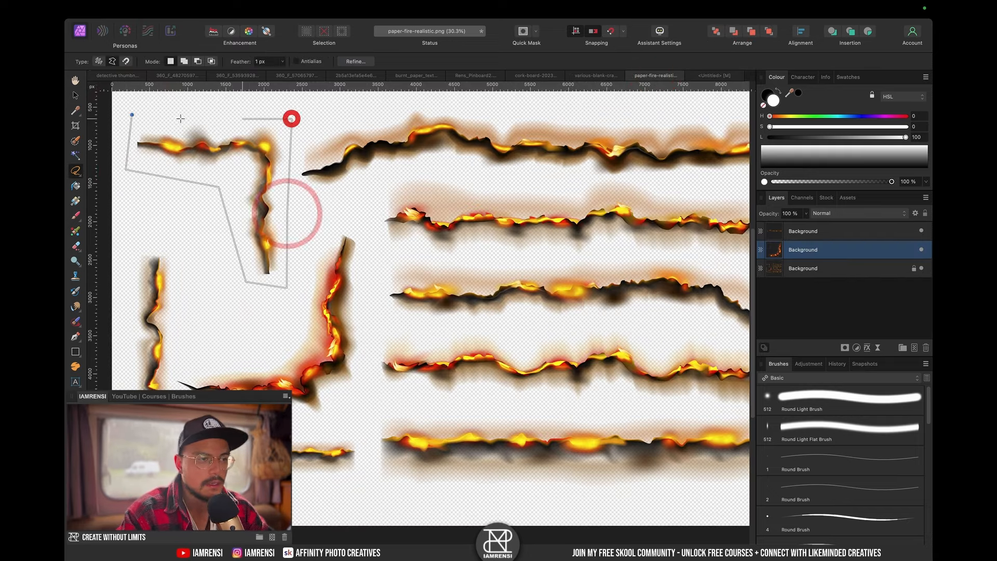
left_click(291, 111)
left_click(130, 109)
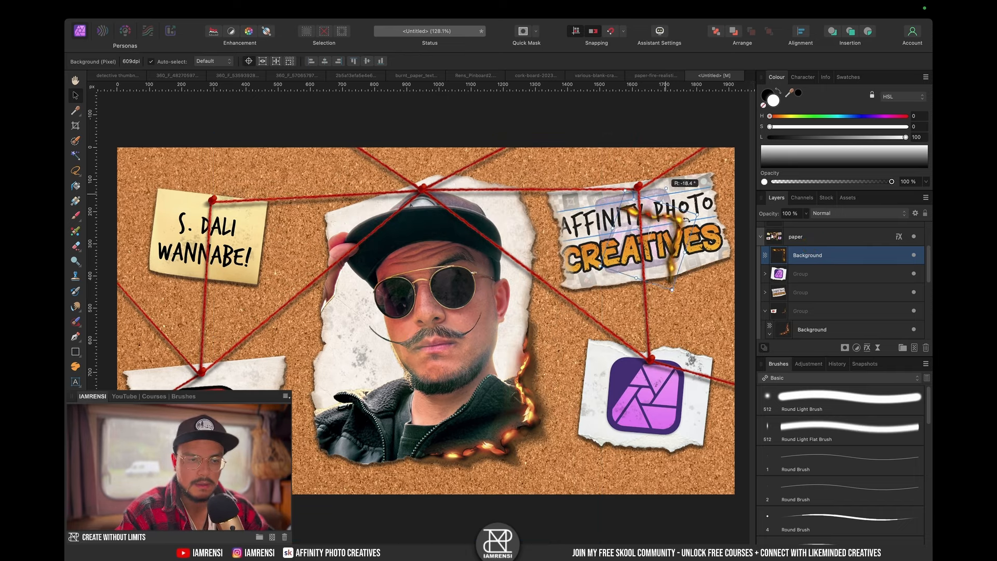
- Rotate the pasted burning corner and align it with the lower-left corner of the Affinity Photo Creatives paper
left_click_drag(647, 190, 662, 312)
left_click_drag(671, 266, 613, 286)
scroll(605, 257, "up", 5)
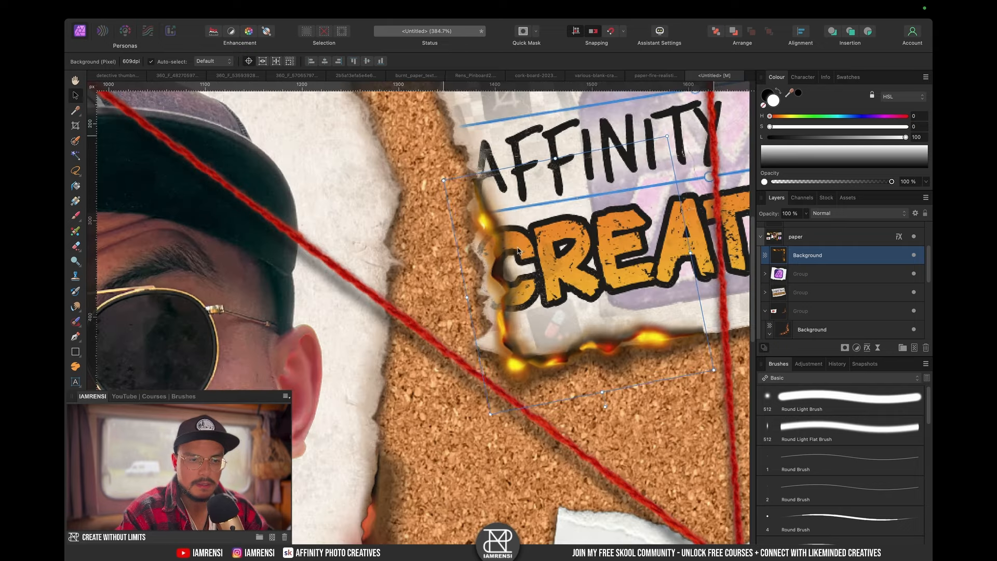
left_click_drag(519, 252, 516, 251)
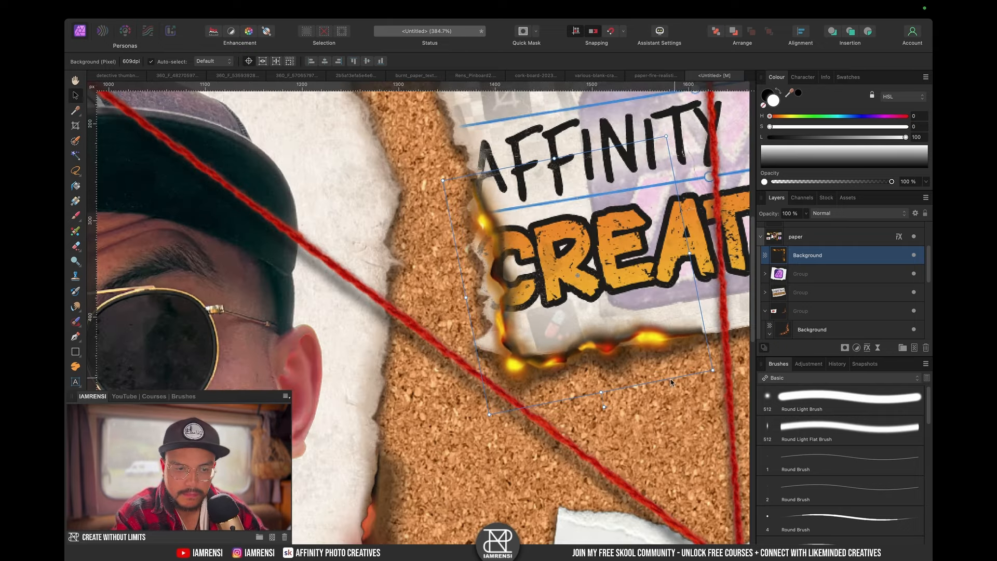
- Move the burning corner layer directly above the Affinity Photo Creatives paper group and add a mask to that group
scroll(791, 312, "up", 2)
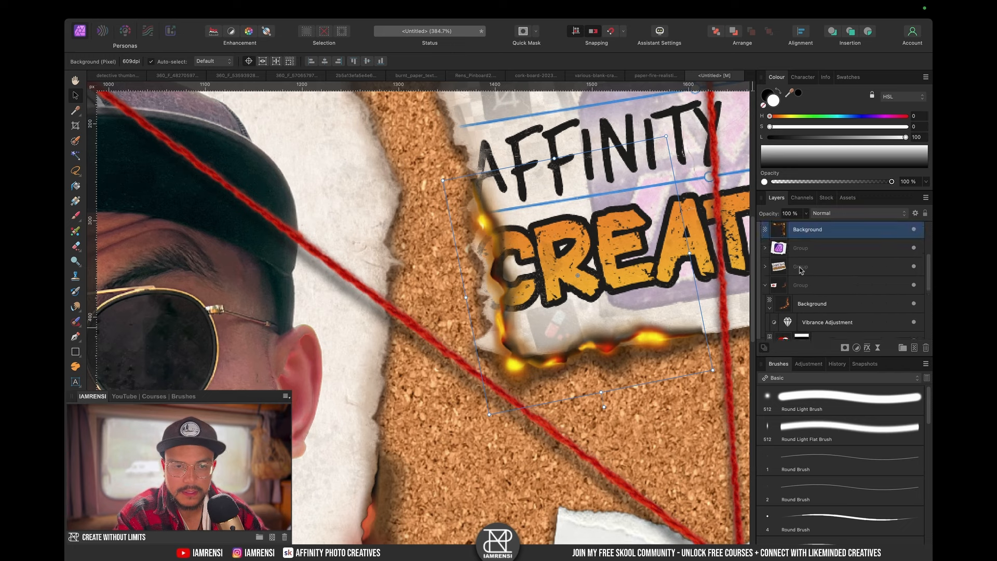
left_click(808, 287)
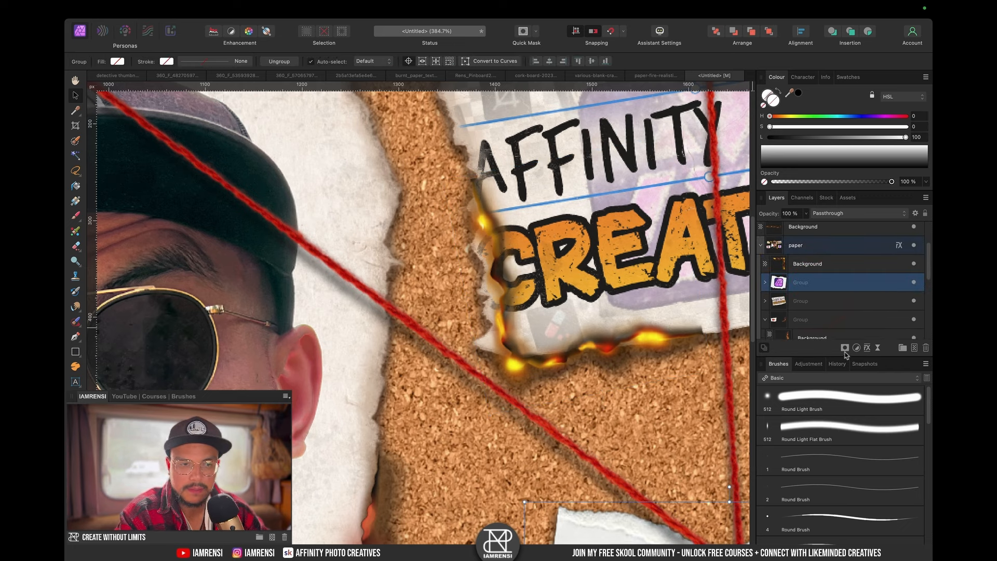
left_click_drag(784, 266, 805, 291)
left_click(808, 301)
left_click(845, 348)
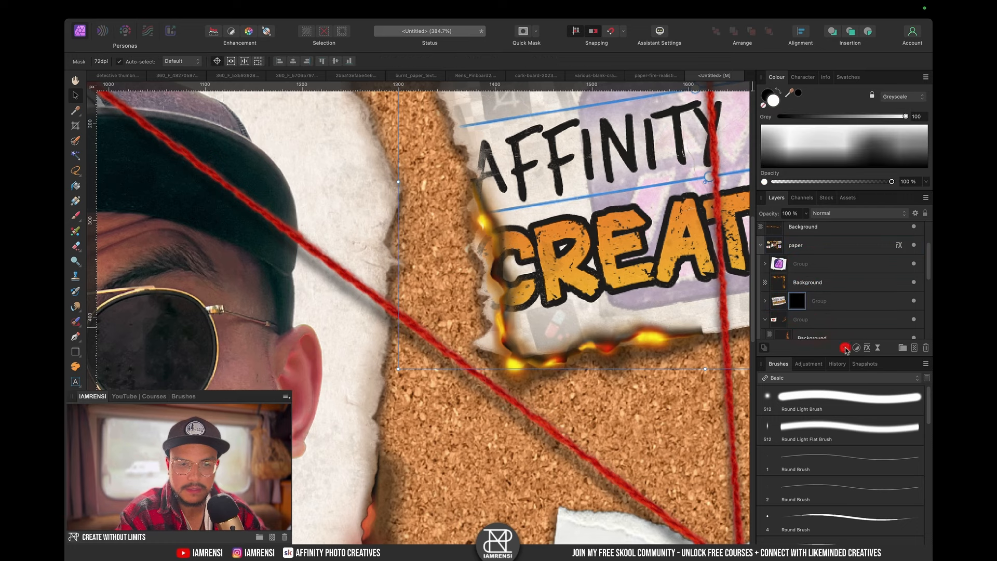
- Paint black with a 44.7 px soft brush on the masks to hide the Affinity Photo Creatives paper beyond its burning edge and blend the corner
key("b")
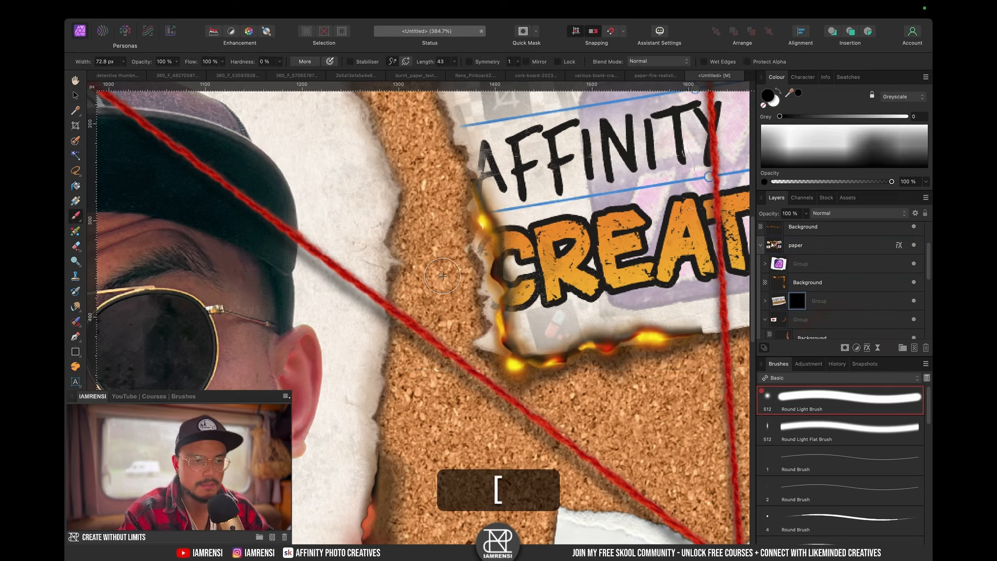
left_click_drag(460, 216, 630, 353)
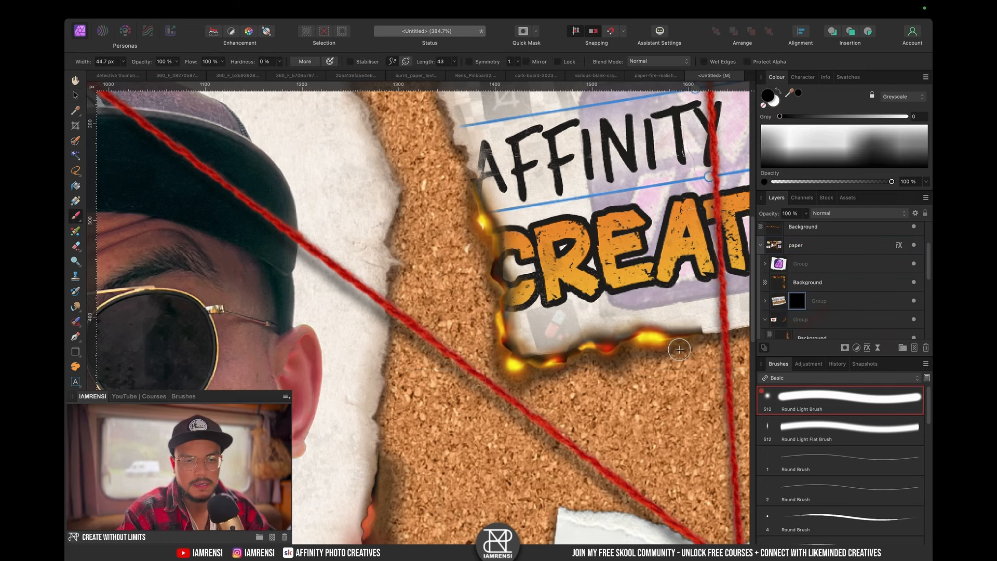
key("super+0")
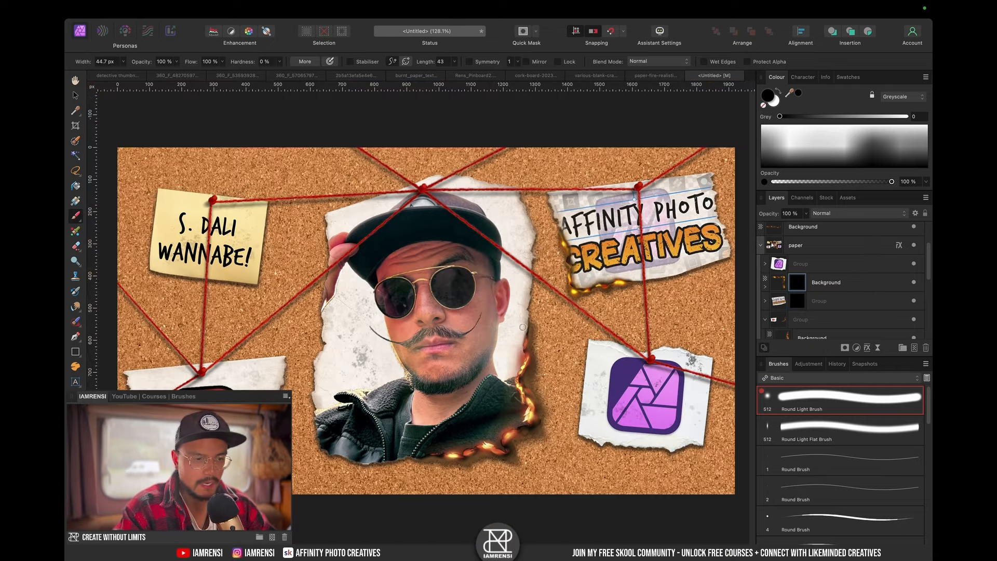
key("v")
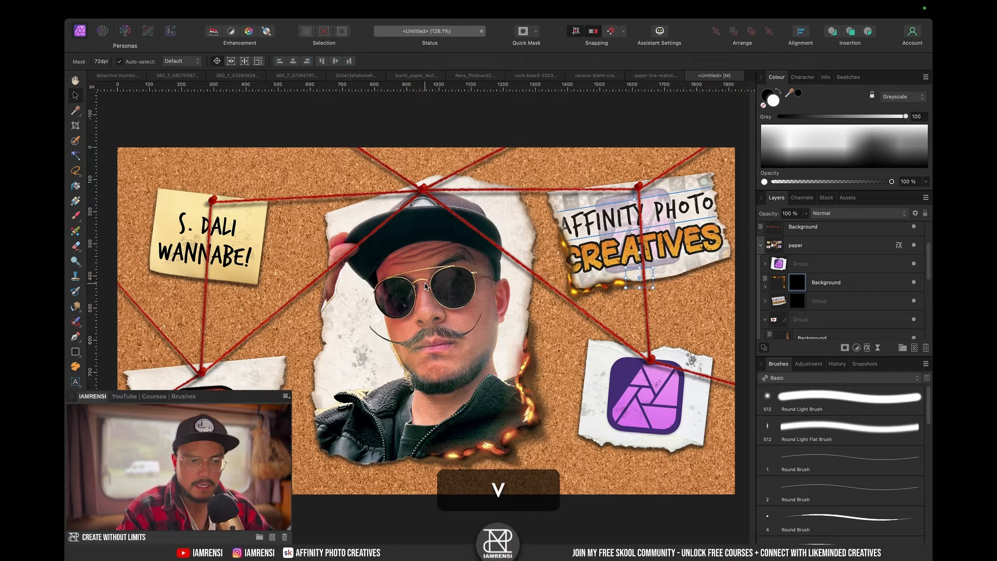
- Switch to burnt_paper_texture.jpg, select the vertical stock watermark text beside the burnt strips and erase it
left_click(534, 76)
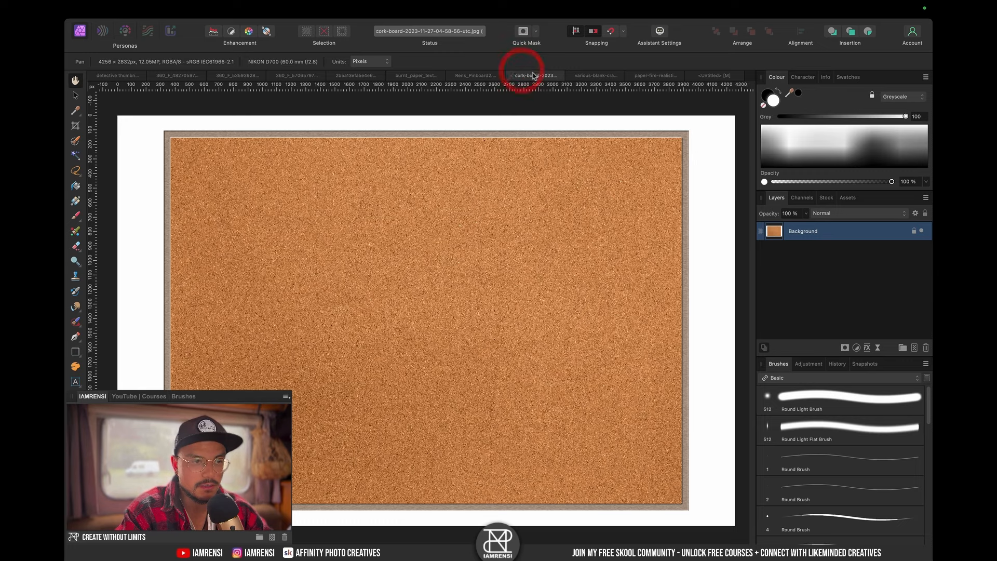
left_click(592, 76)
left_click(478, 76)
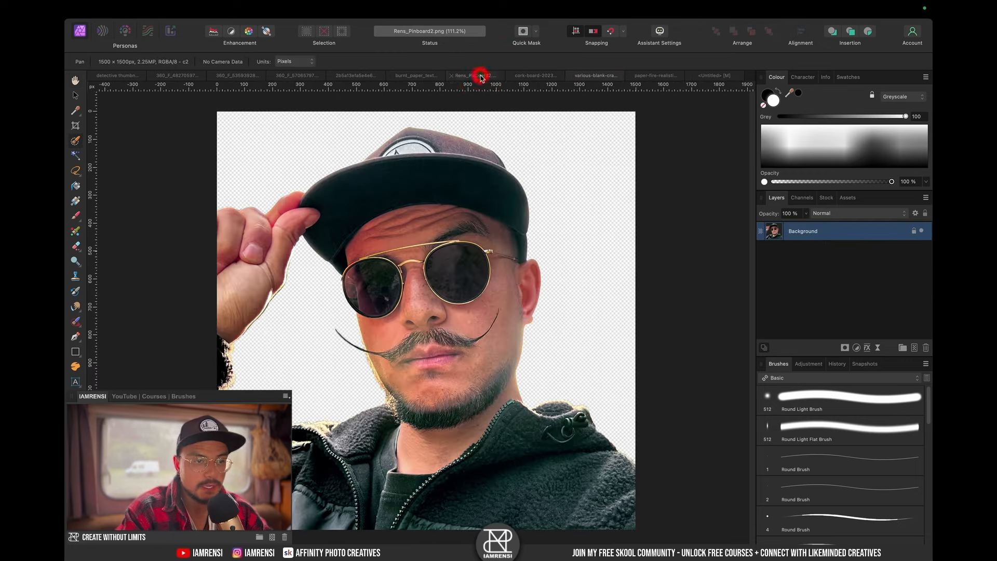
left_click(408, 76)
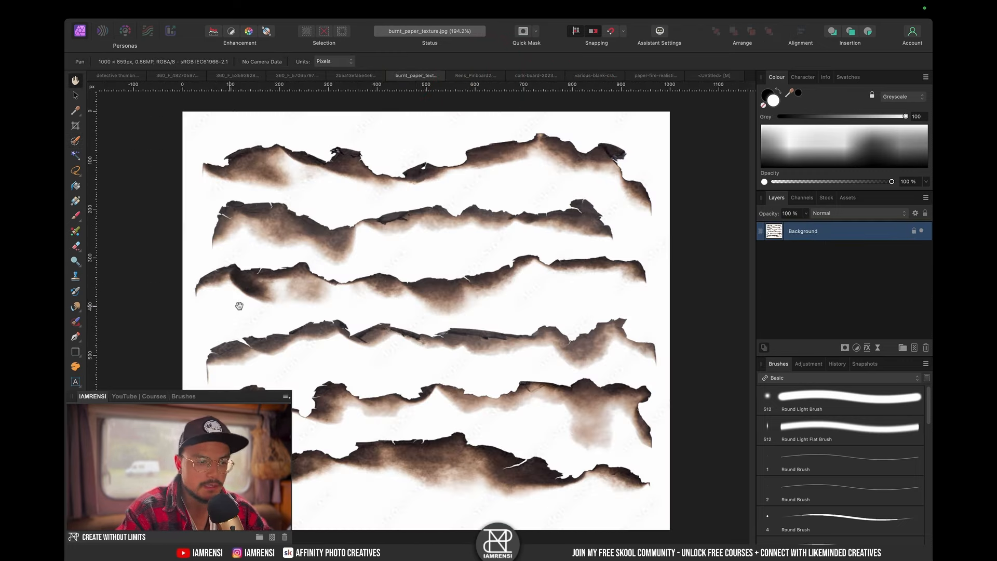
key("m")
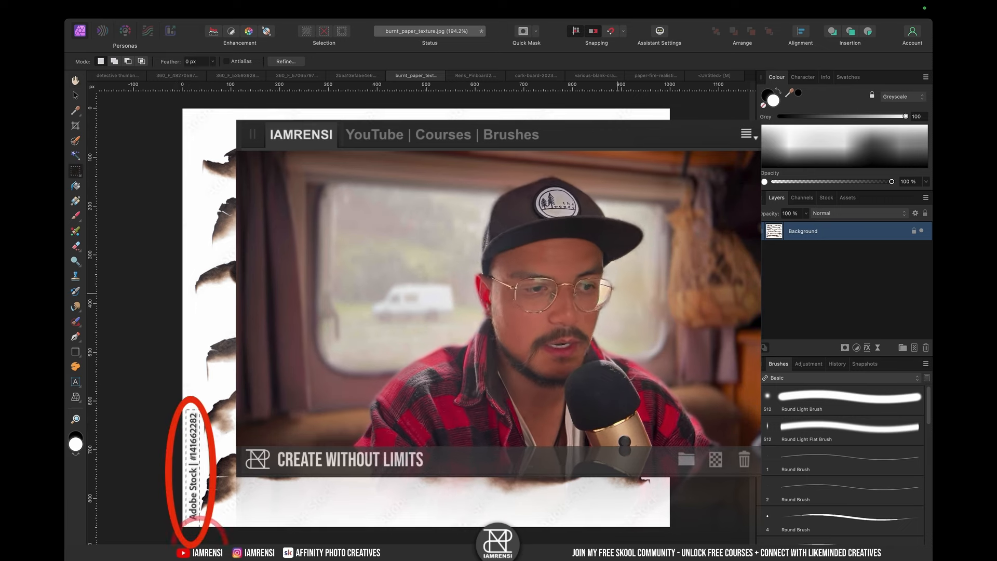
key("BackSpace")
key("super+BackSpace")
key("super+d")
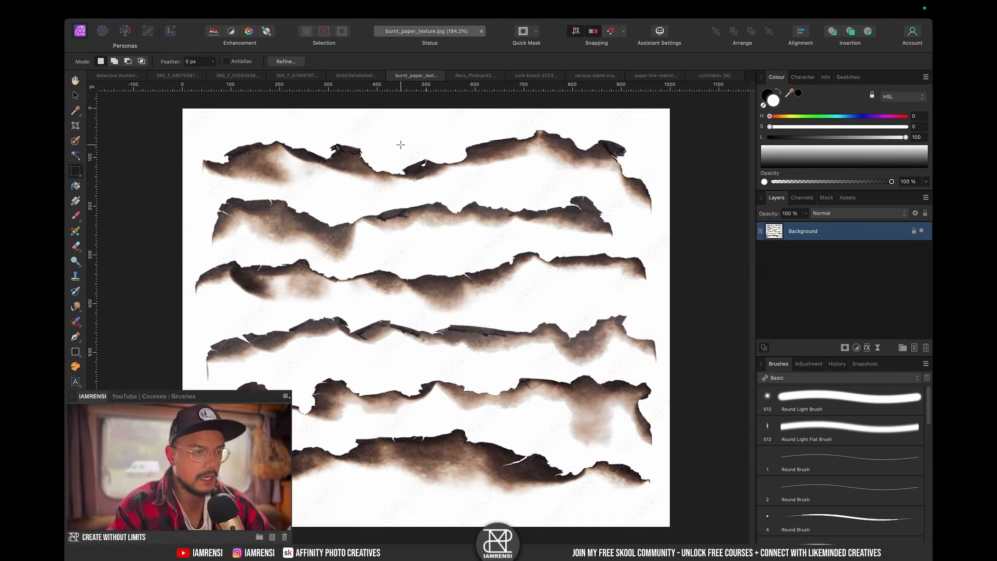
- Flood select the white background of the burnt paper texture at 15 % tolerance, invert the selection and mask the layer with it
key("w")
key("w")
mouse_move(400, 131)
left_mouse_down()
mouse_move(523, 133)
mouse_move(445, 133)
mouse_move(461, 134)
left_mouse_up()
key("shift+super+i")
left_click(846, 348)
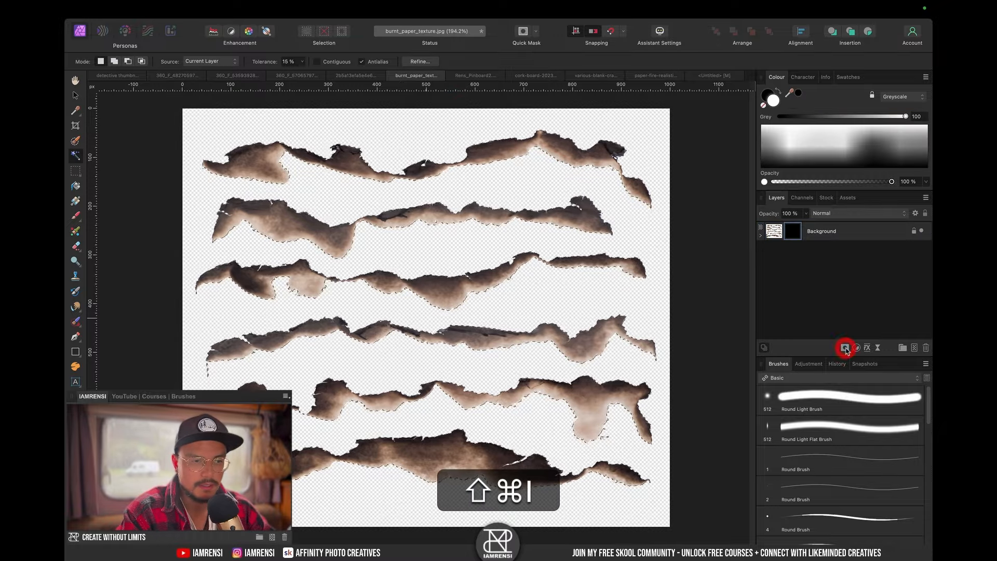
key("shift+super+d")
key("super+d")
- Lasso the right half of the uppermost burnt strip, rasterise the masked layer and copy the selected piece into the thumbnail document
key("l")
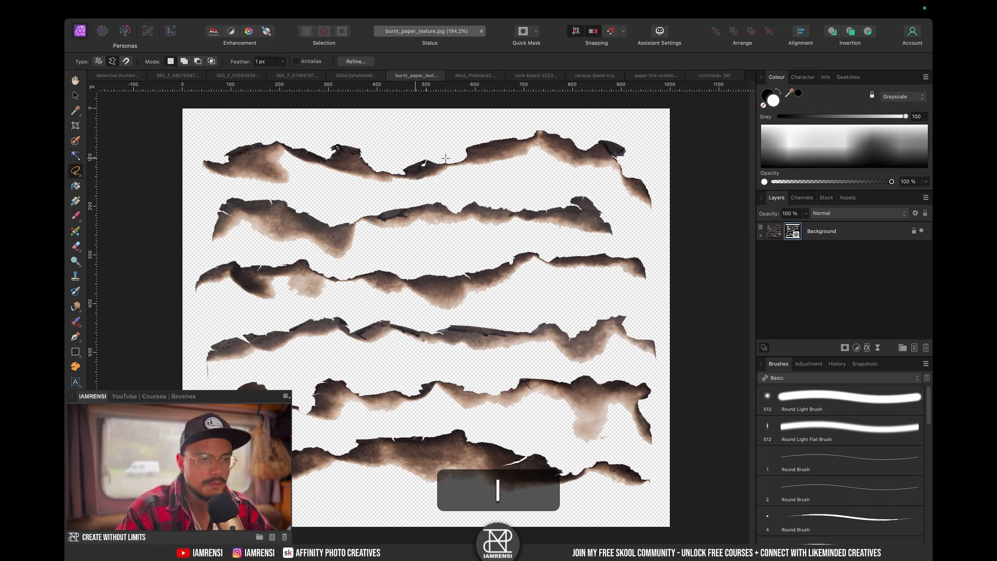
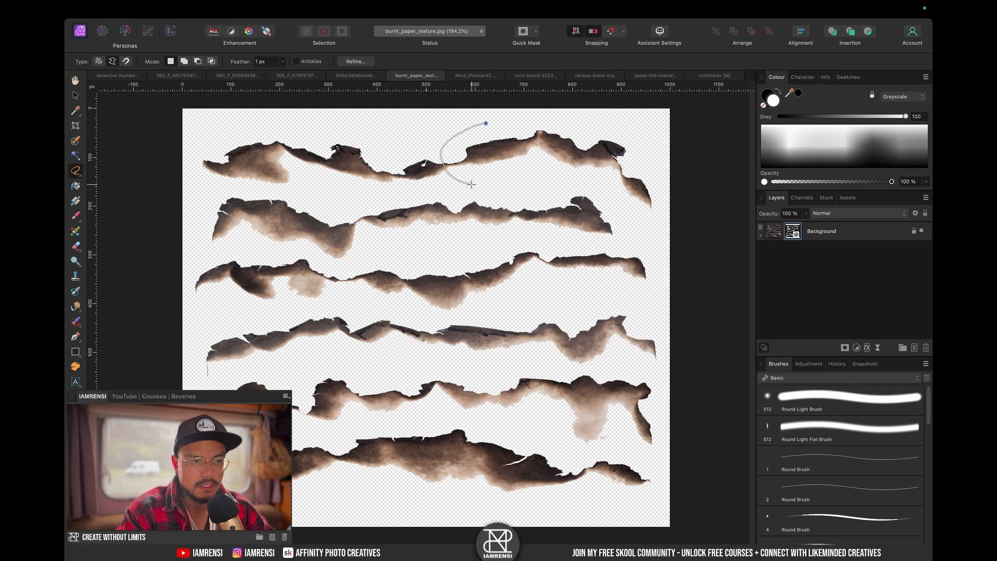
left_click_drag(518, 111, 486, 123)
left_click(826, 231)
right_click(829, 229)
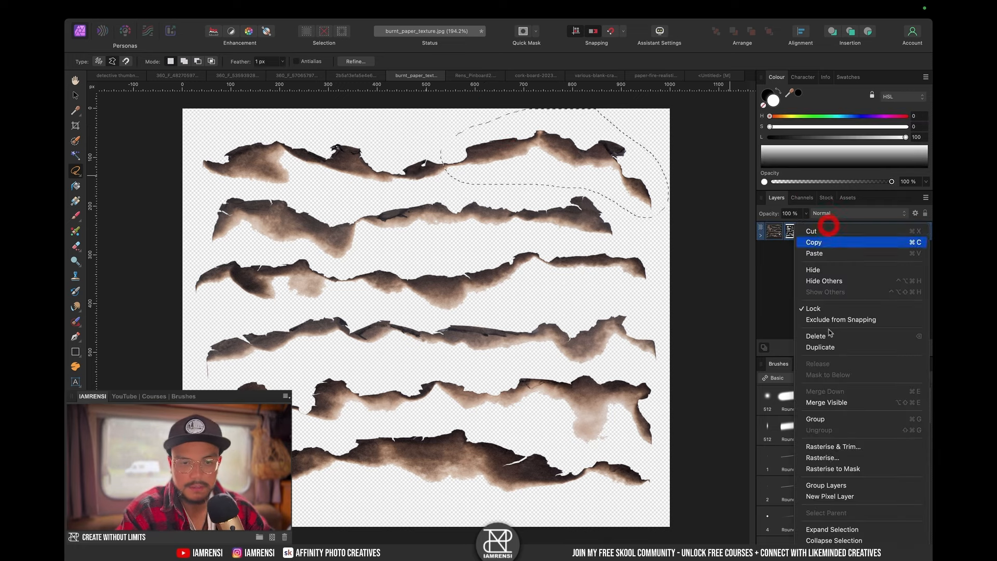
left_click(833, 455)
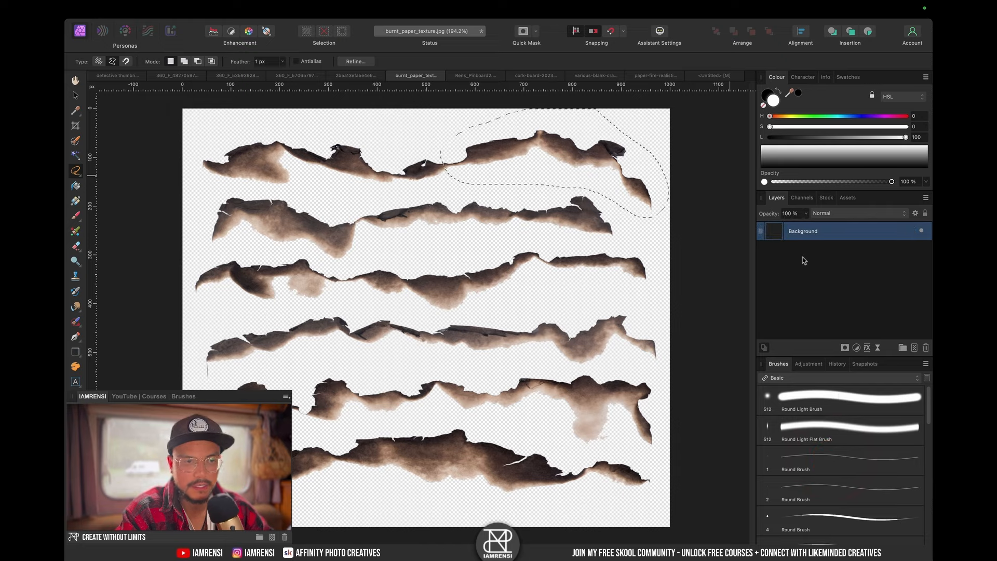
key("super+d")
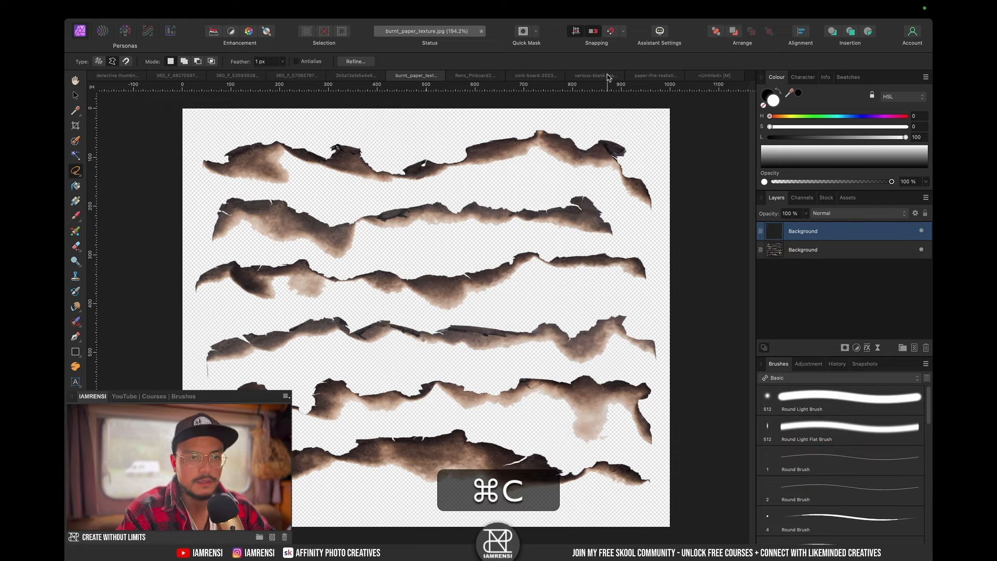
left_click(705, 76)
key("super+v")
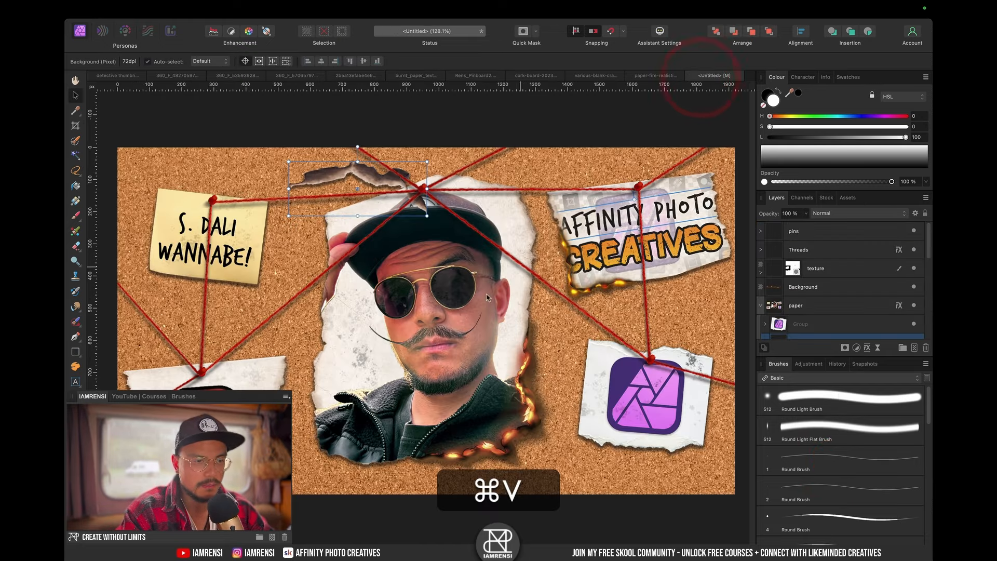
- Rotate the burnt strip onto the portrait paper's lower-left edge and soften its inner end with the Round Light Brush eraser at 164.1 px
mouse_move(357, 147)
left_mouse_down()
mouse_move(321, 168)
mouse_move(344, 185)
mouse_move(330, 375)
mouse_move(314, 388)
left_mouse_up()
key("e")
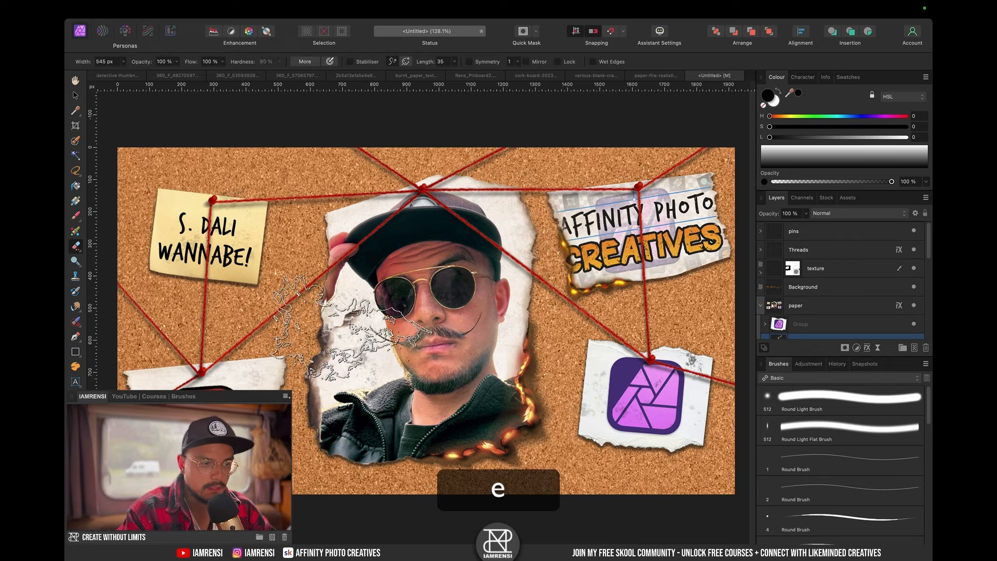
left_click(840, 400)
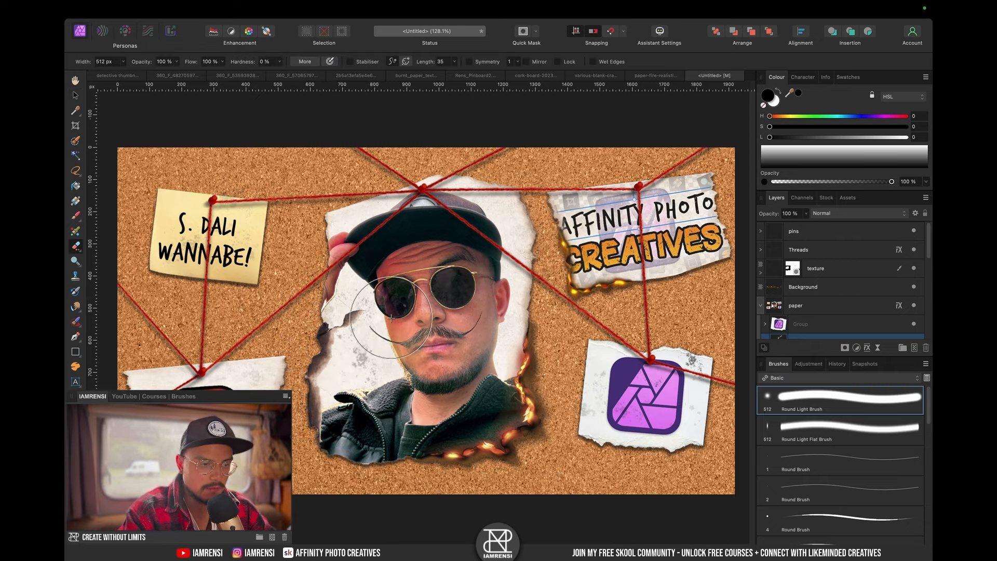
key("bracketleft")
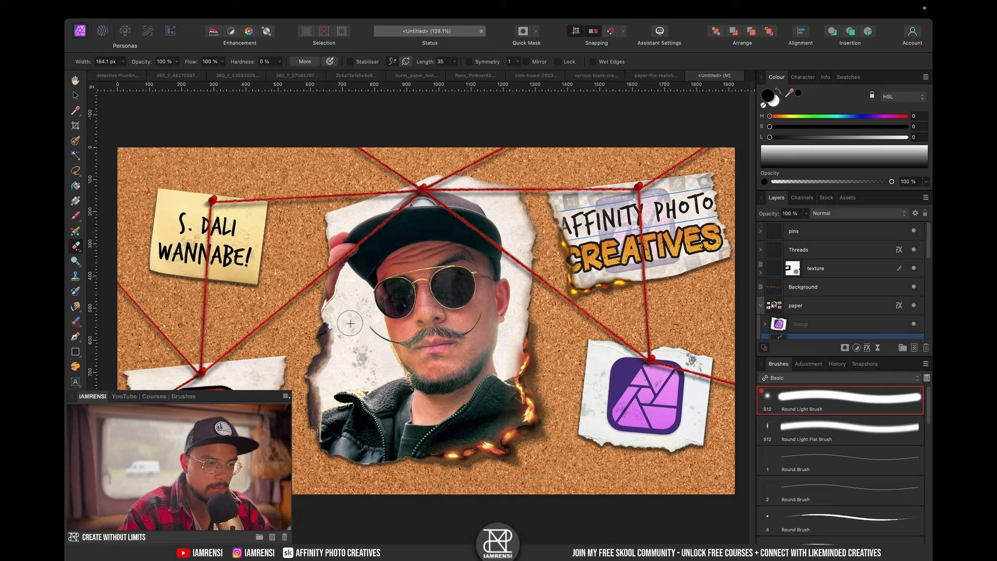
left_click(349, 323)
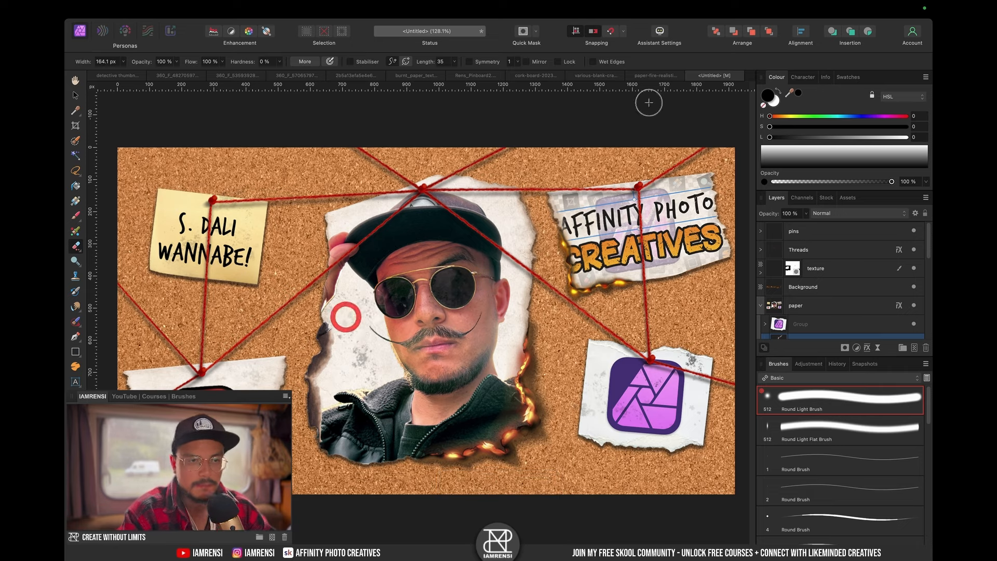
- Outline the left end of the second burnt strip in burnt_paper_texture.jpg with a closed polygonal selection
left_click(655, 75)
left_click(593, 76)
left_click(538, 76)
left_click(470, 75)
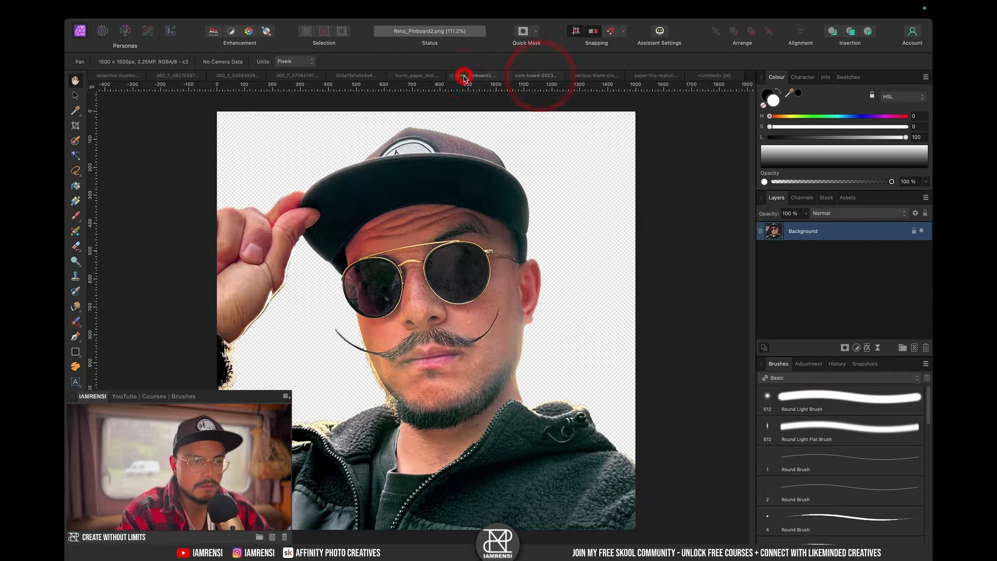
left_click(415, 75)
key("l")
left_click(217, 190)
left_click(196, 253)
left_click(282, 254)
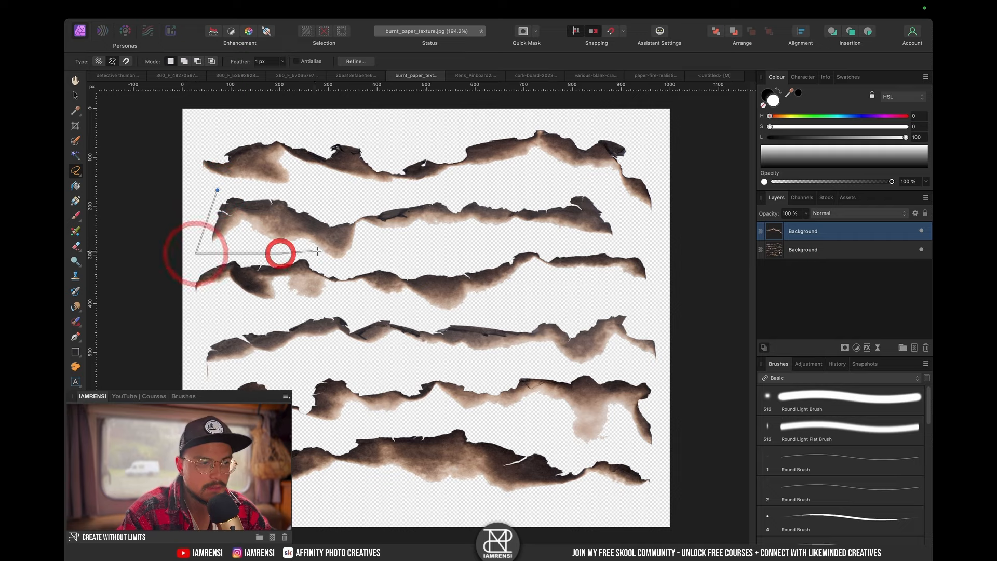
left_click(319, 256)
left_click(335, 266)
left_click(373, 254)
left_click(351, 209)
left_click(255, 193)
left_click(217, 190)
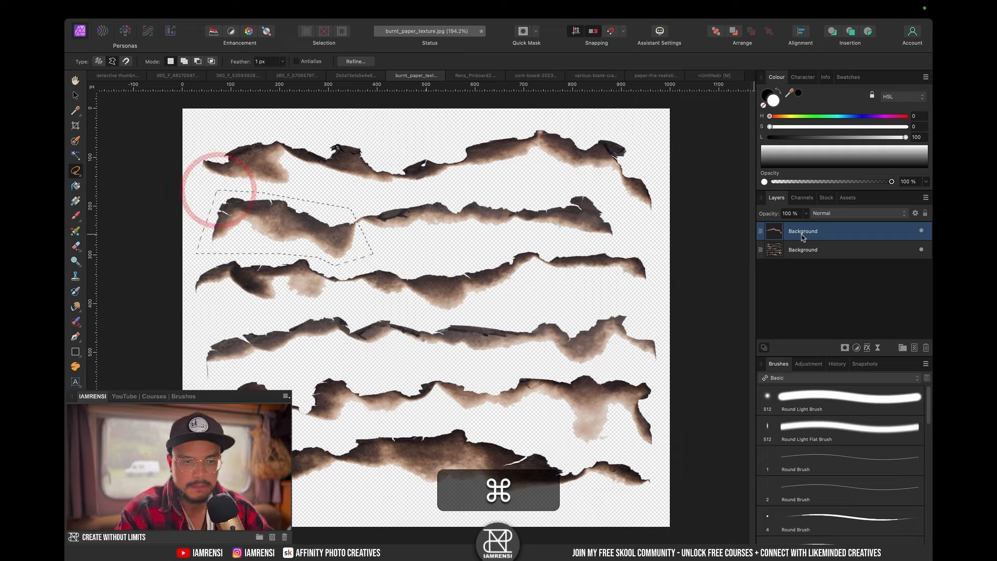
- Duplicate the outlined burnt piece from the full texture layer onto its own layer and copy it into the thumbnail document
left_click(834, 251)
key("super+j")
key("super+d")
key("super+v")
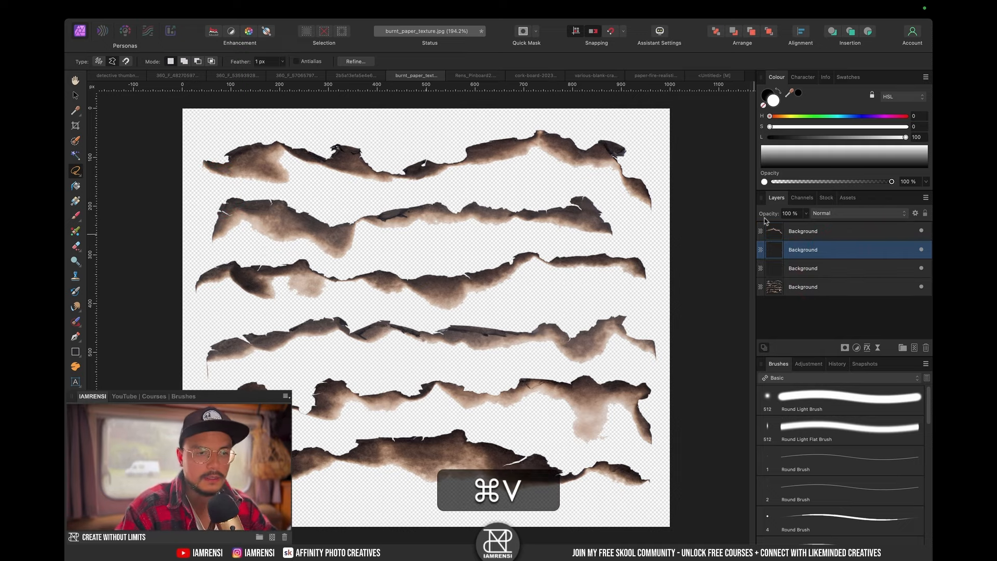
key("super+z")
key("super+c")
left_click(707, 78)
key("super+v")
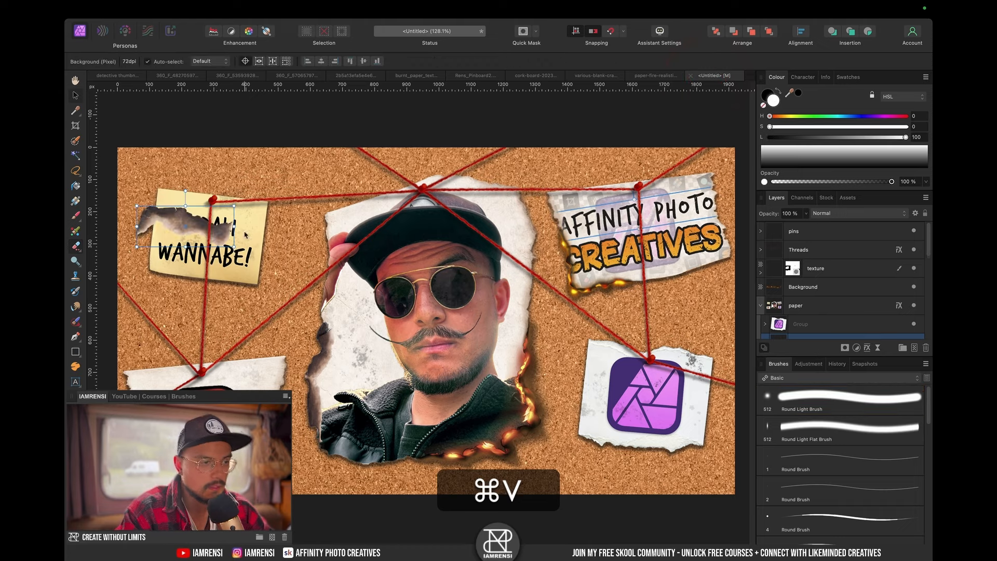
- Move the second burnt piece to the portrait paper's upper-left corner, then scale and rotate it to fit the edge
left_click_drag(205, 225, 367, 211)
left_click(351, 170)
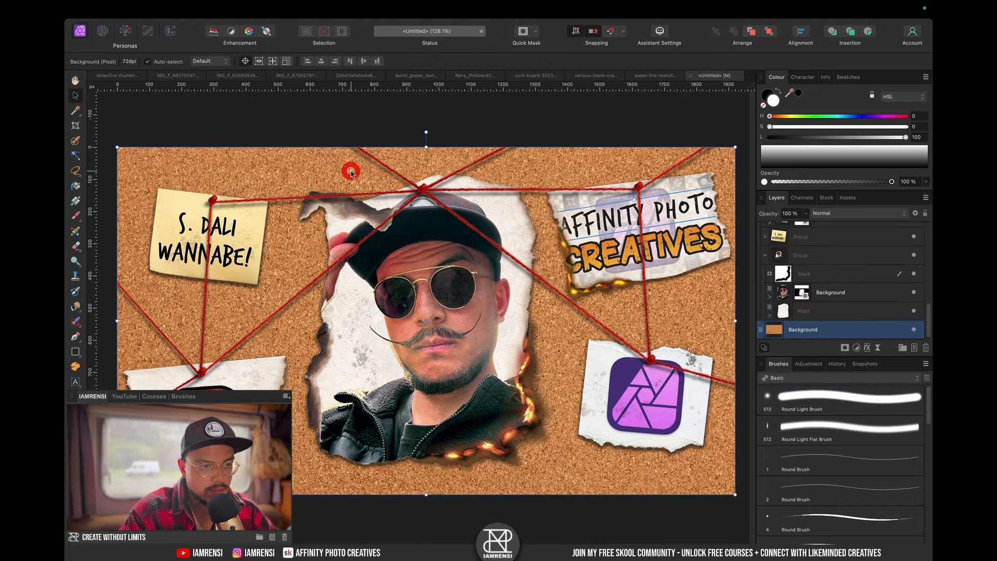
left_click(338, 201)
left_click(420, 180)
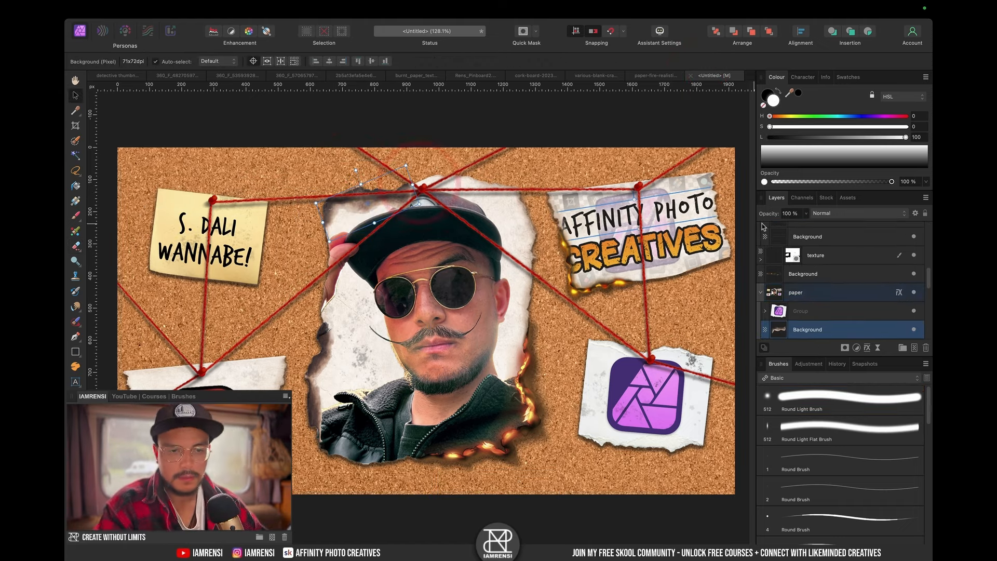
- Duplicate the portrait's left burnt strip, rotate the copy onto the purple logo paper's lower-right edge and place its layer above that paper's group
left_click(837, 253)
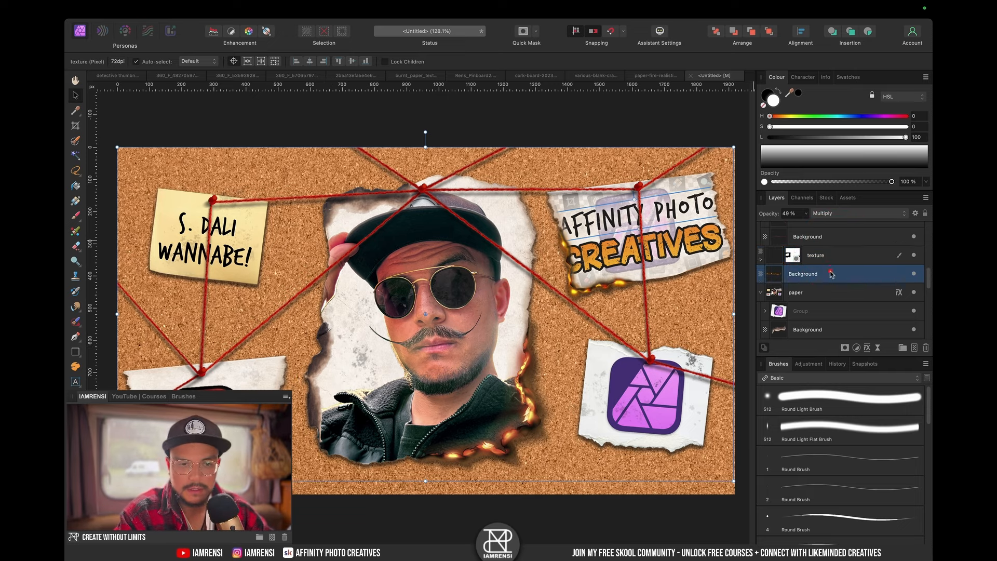
left_click(831, 255)
scroll(831, 254, "down", 3)
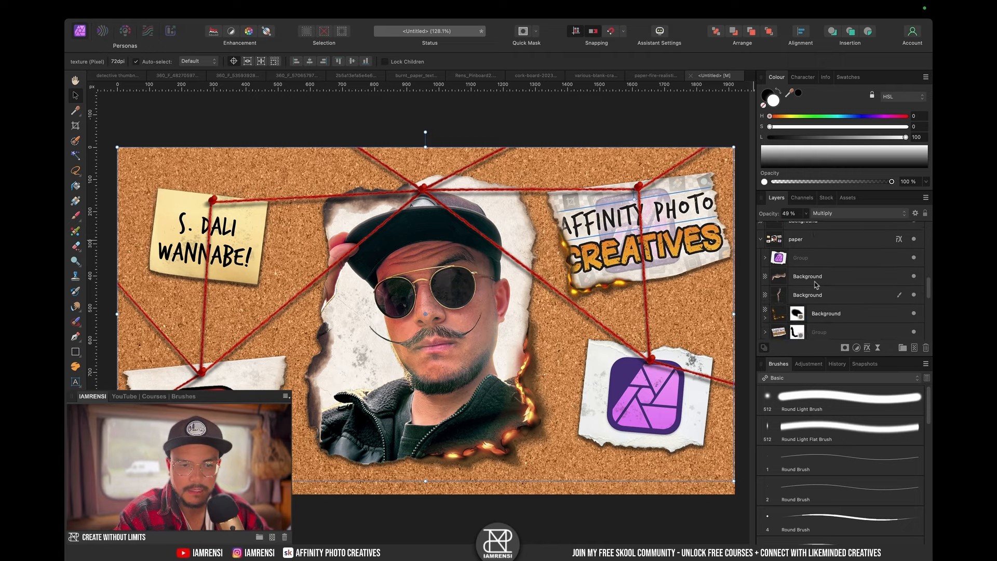
left_click(837, 295)
key("super+j")
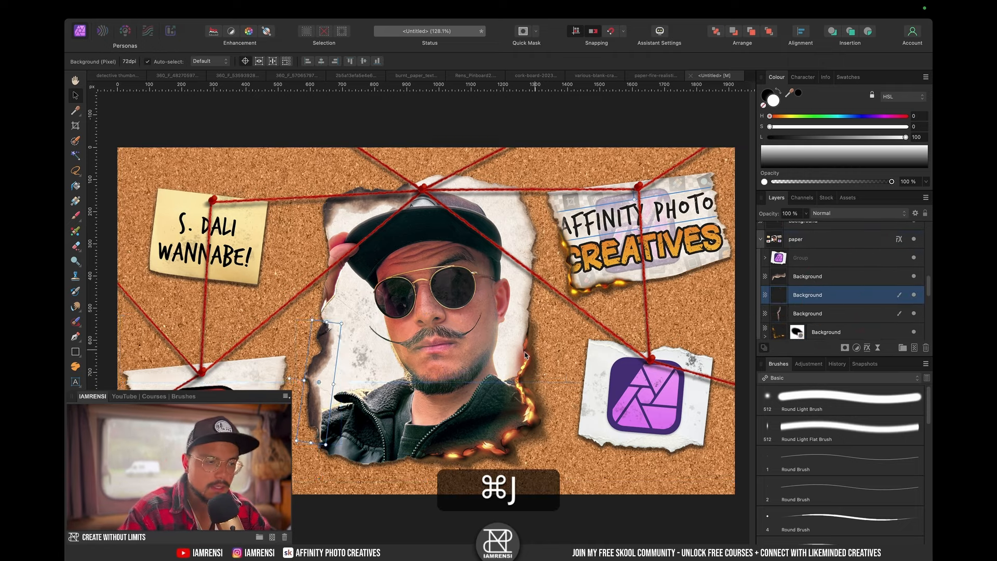
left_click_drag(315, 362, 586, 379)
left_click_drag(793, 270, 802, 249)
left_click_drag(802, 249, 802, 249)
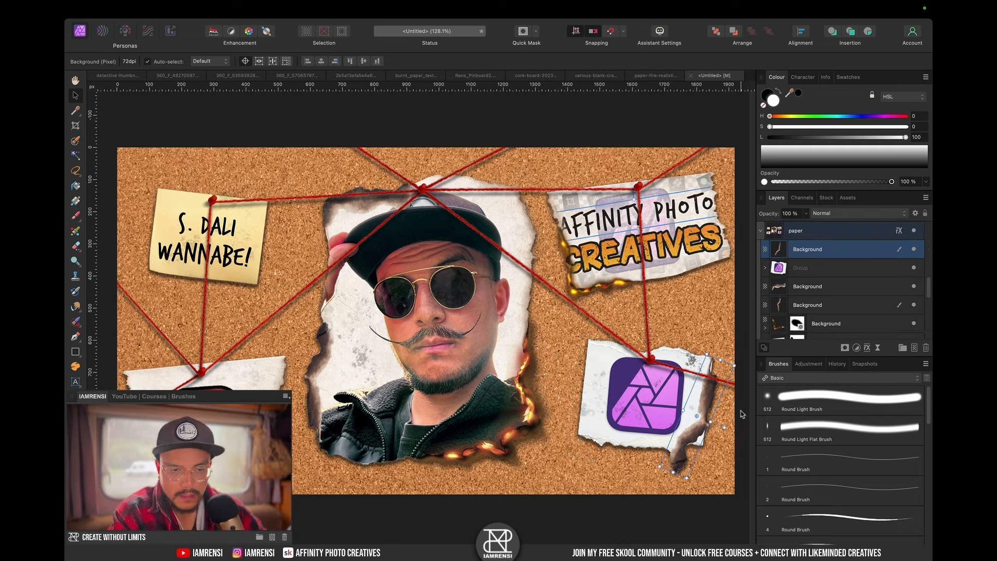
- Add a mask to the purple logo paper group and paint black on it to hide the paper outside the burnt edge
left_click(814, 268)
left_click(844, 347, "alt")
key("v")
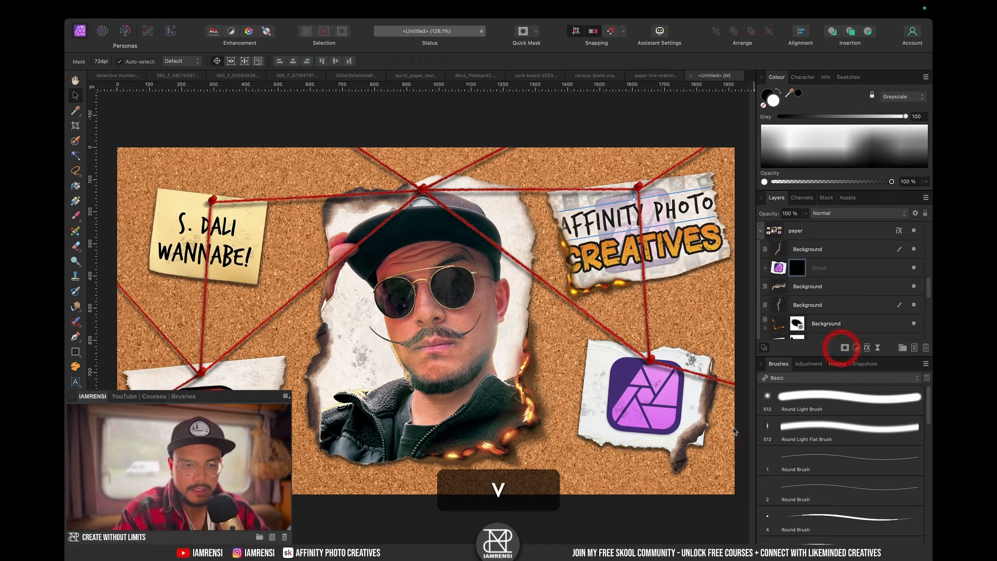
key("b")
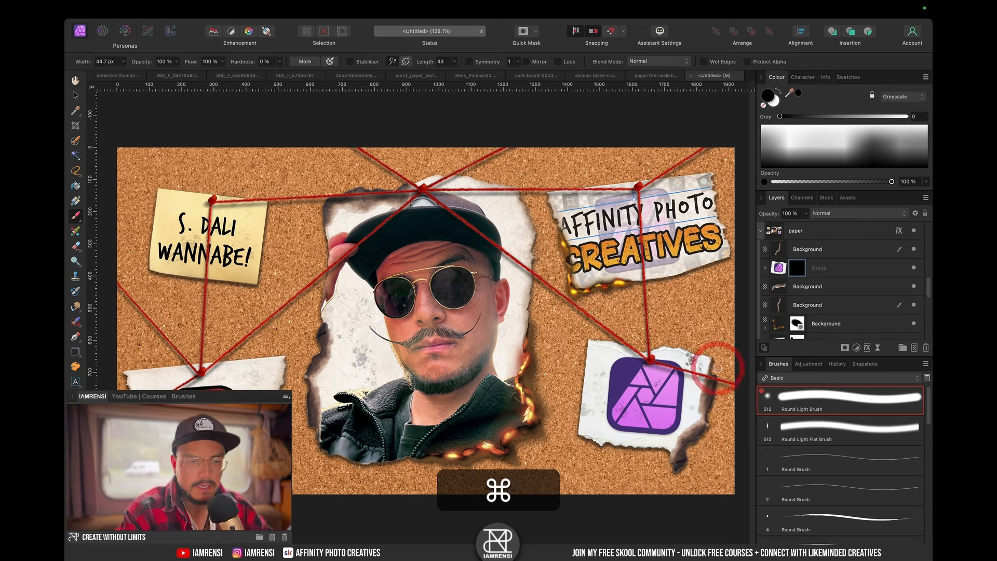
key("super+0")
key("super+minus")
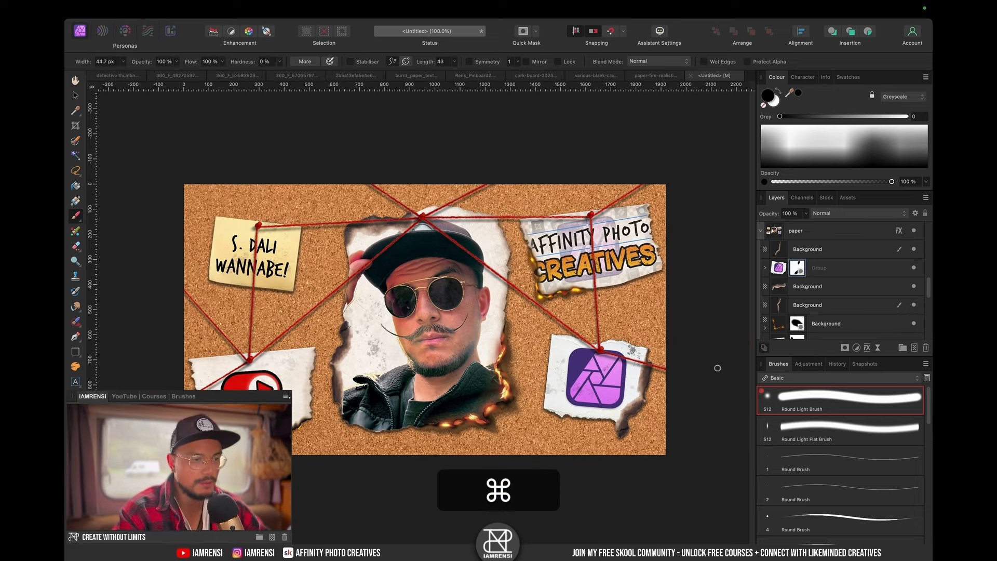
key("super+0")
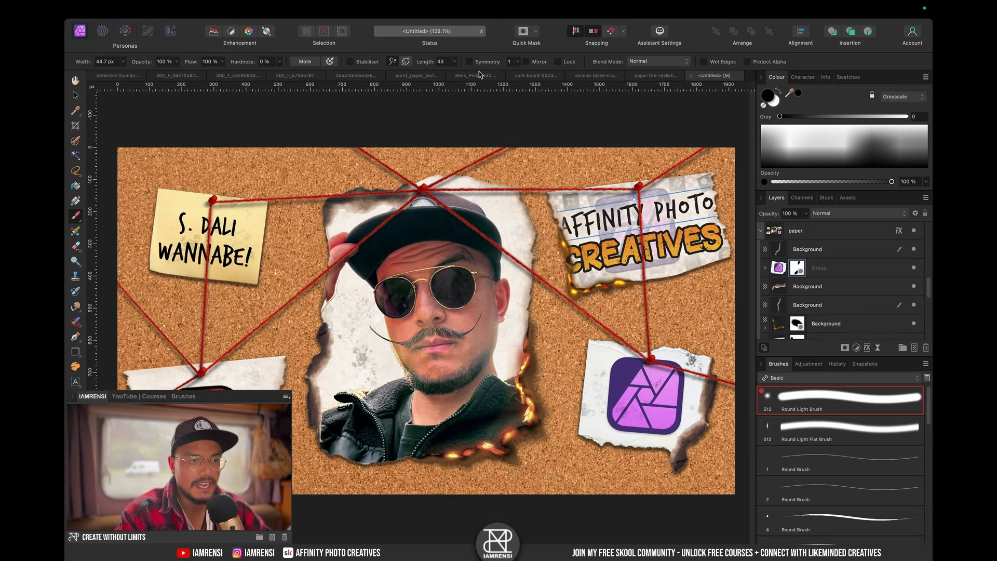
- In the fire image, lasso the rightmost flames, duplicate them onto their own layer and copy that layer
left_click(416, 76)
left_click(177, 76)
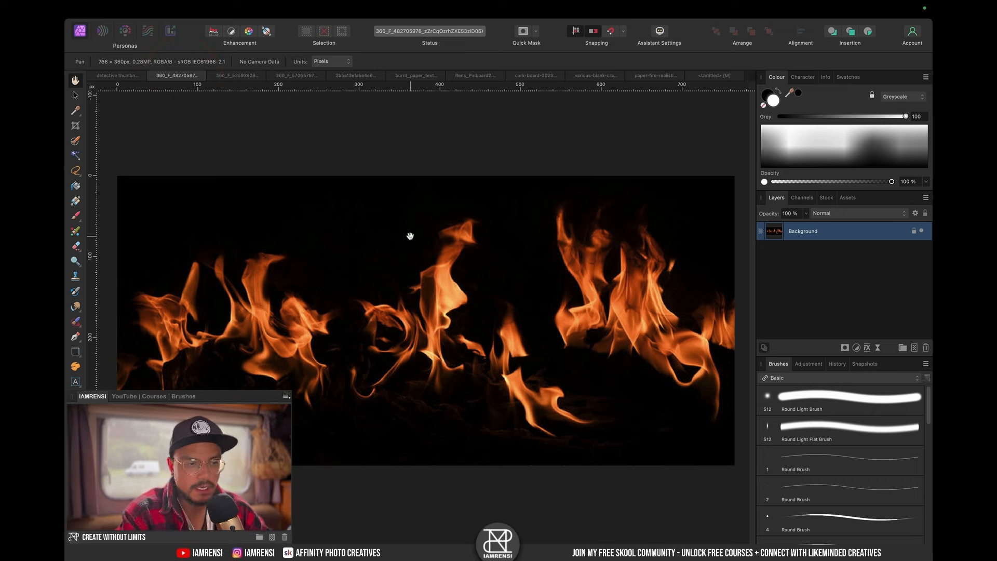
key("l")
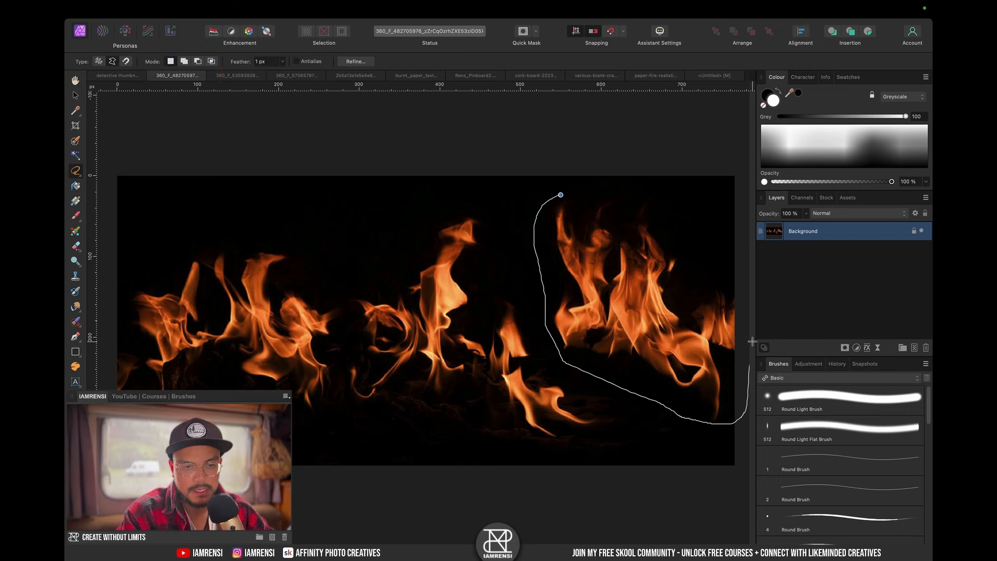
left_click_drag(562, 194, 562, 190)
key("super+j")
key("super+d")
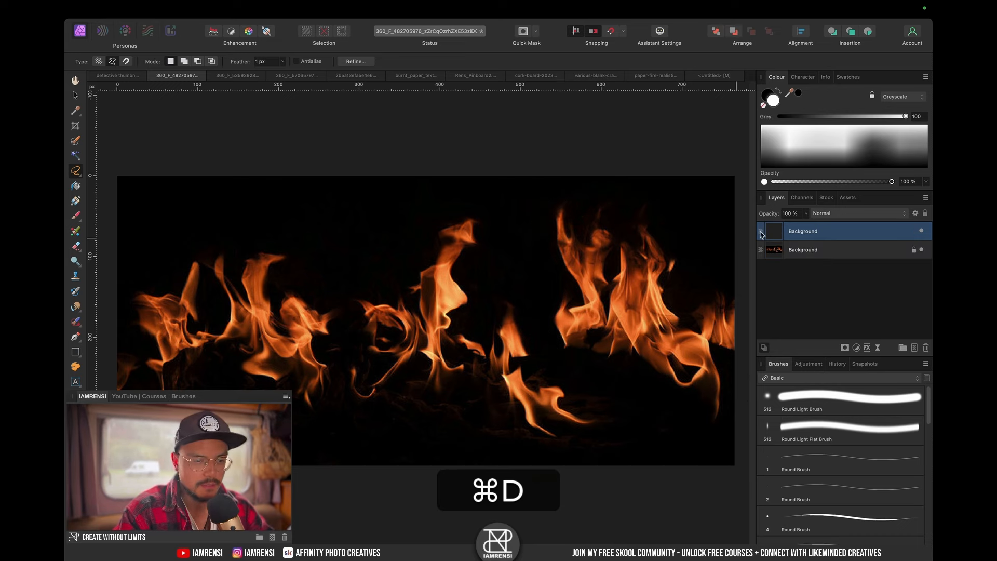
key("super+v")
key("super+c")
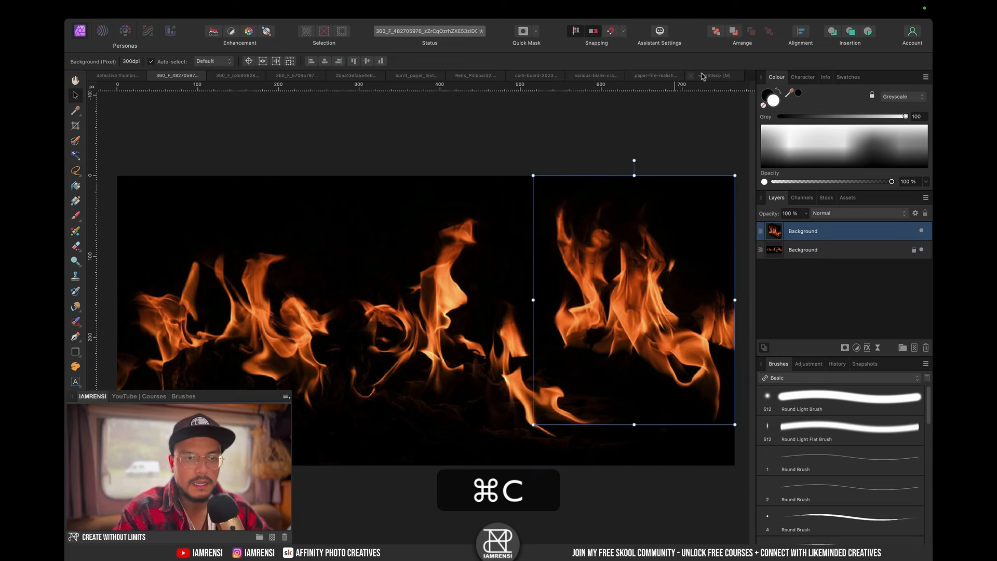
- Paste the flames into the thumbnail document, set their blend mode to Screen and place the layer above the paper group
left_click(701, 76)
key("super+v")
key("b")
key("v")
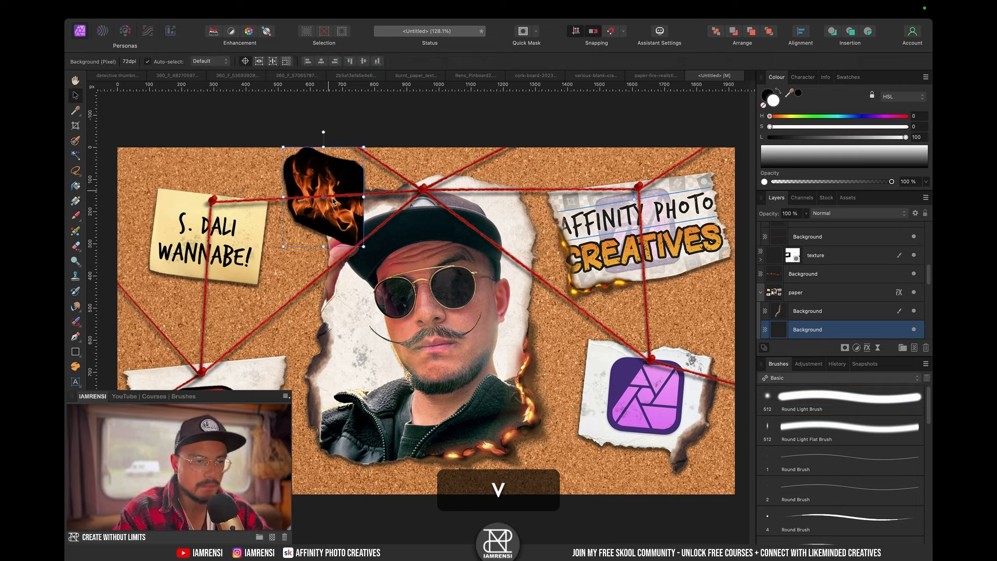
left_click_drag(332, 198, 237, 225)
left_click(833, 213)
left_click(830, 292)
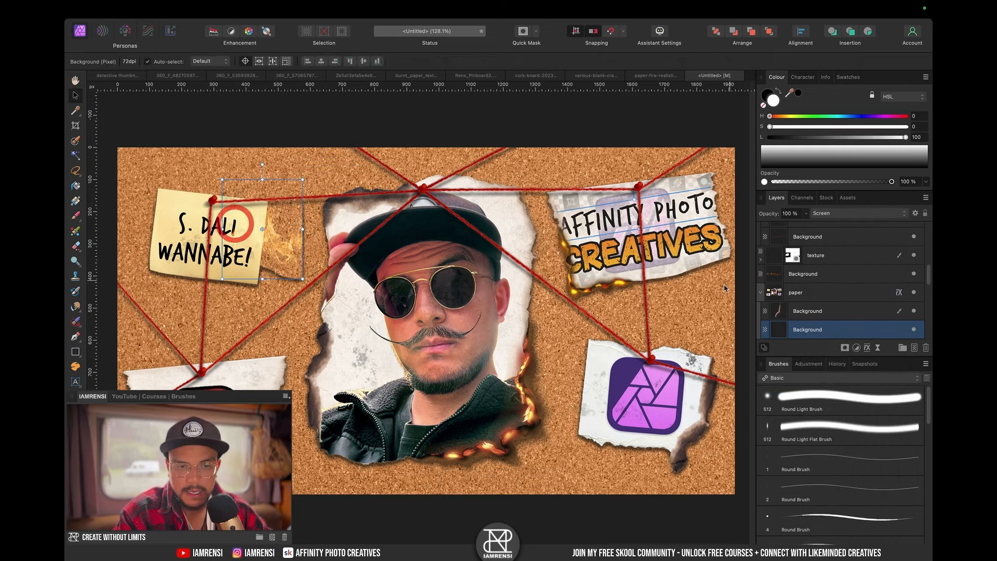
left_click_drag(779, 329, 785, 284)
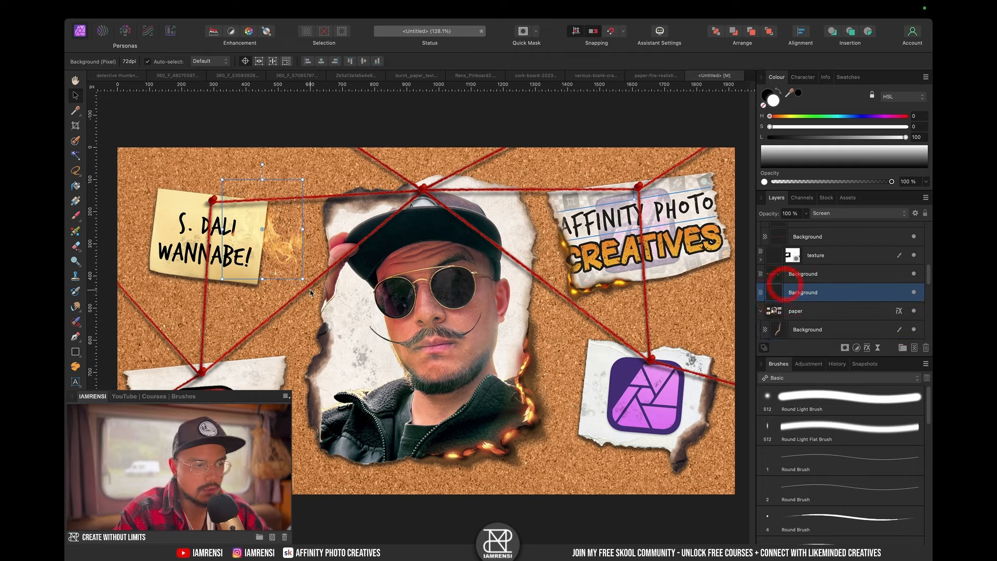
- Move the flames to the portrait paper's upper-left corner, flip them horizontally and rotate them to follow the burnt edge
left_click_drag(275, 223, 371, 198)
right_click(360, 193)
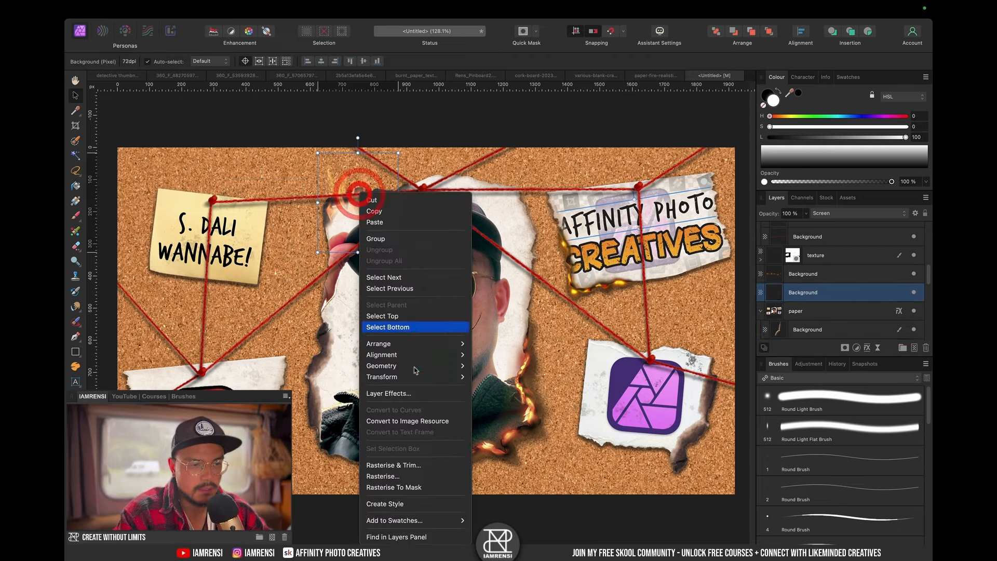
mouse_move(419, 377)
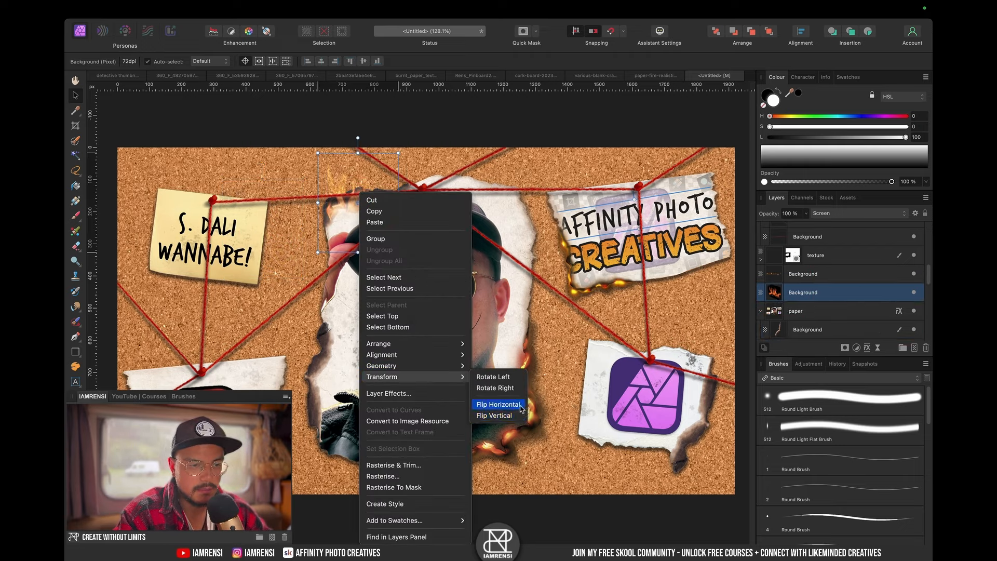
left_click(520, 406)
left_click_drag(358, 137, 332, 120)
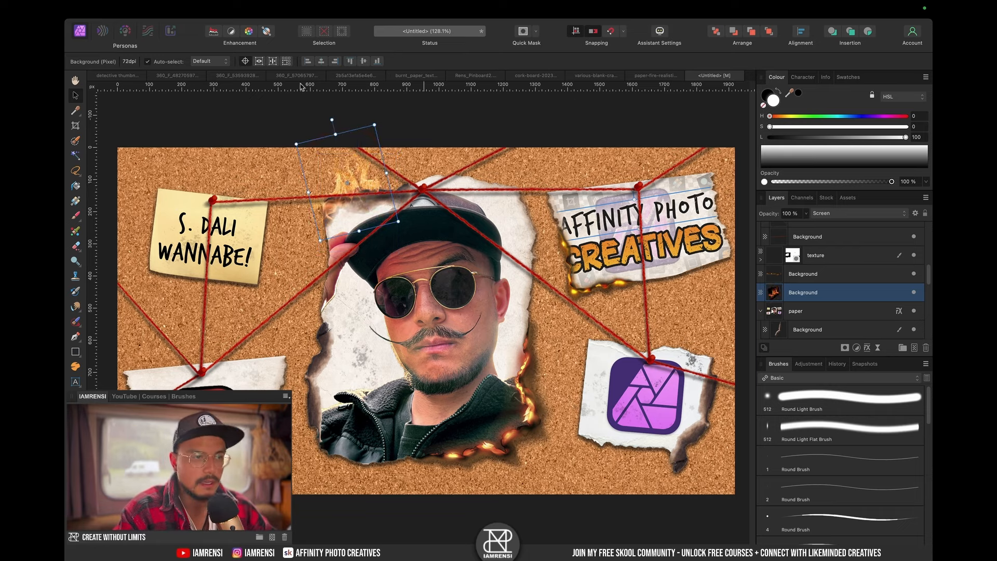
- Bring the middle flame from the fire image onto the portrait paper's burnt left edge and set its blend mode to Screen
left_click(174, 75)
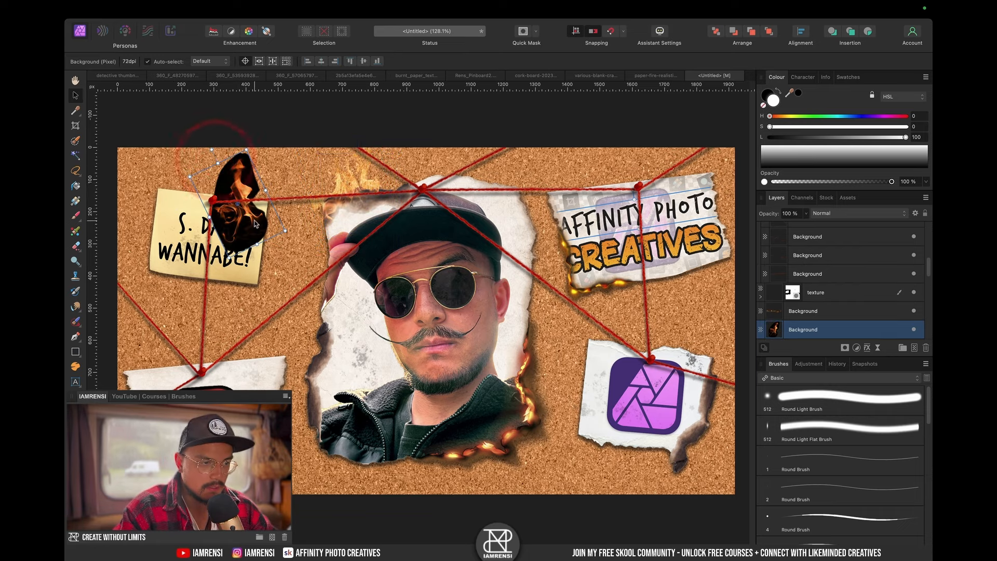
left_click_drag(256, 224, 333, 369)
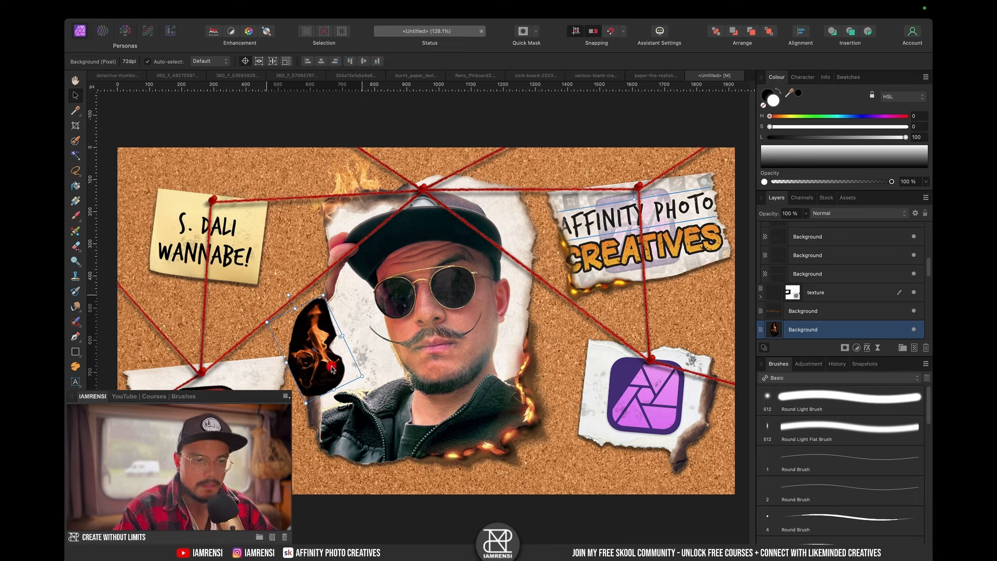
left_click(836, 213)
left_click(825, 293)
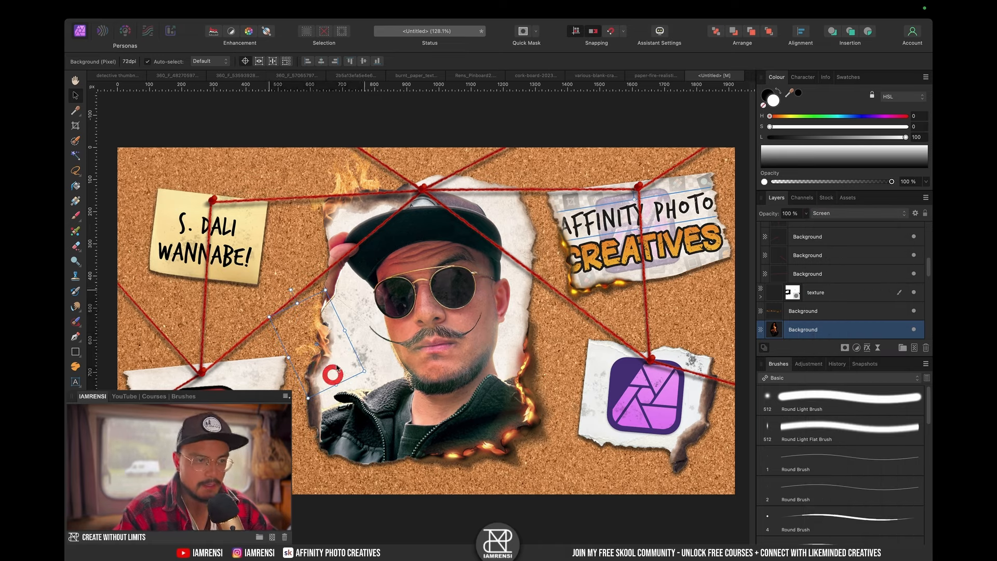
- In the fire image, outline the leftmost flames with the lasso and duplicate them from the full image onto their own layer
left_click(177, 75)
key("l")
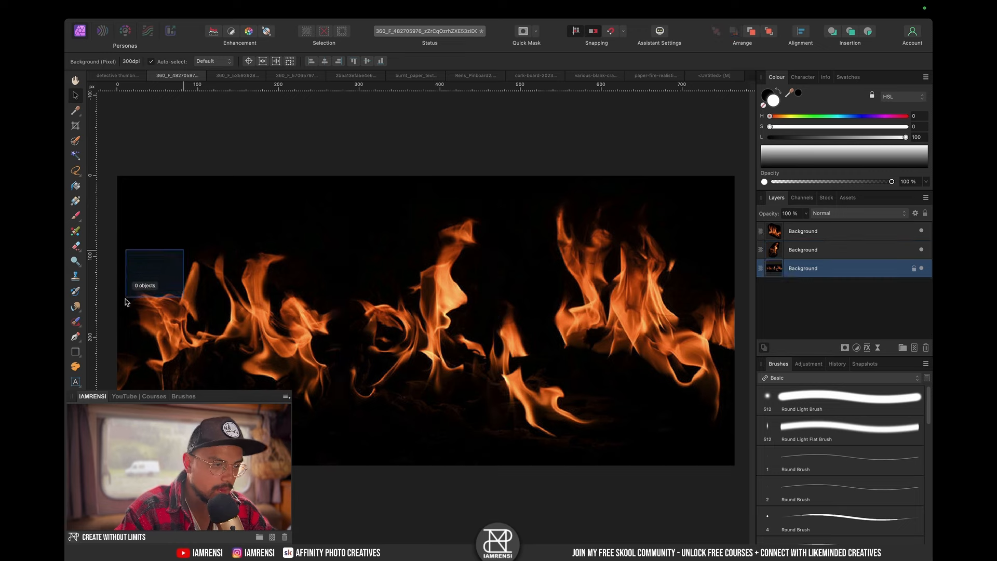
left_click(296, 223)
left_click(186, 230)
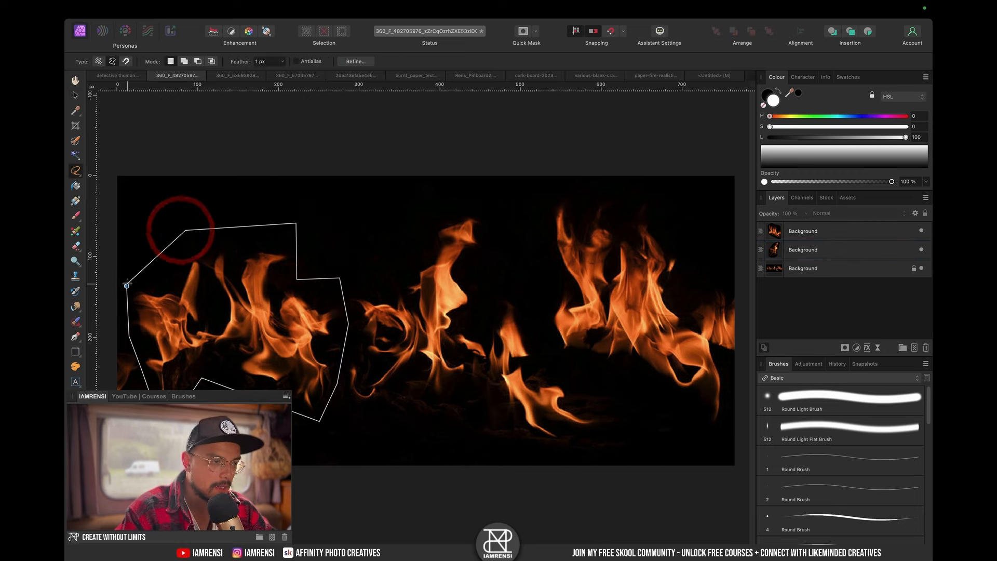
left_click(127, 284)
left_click(790, 268)
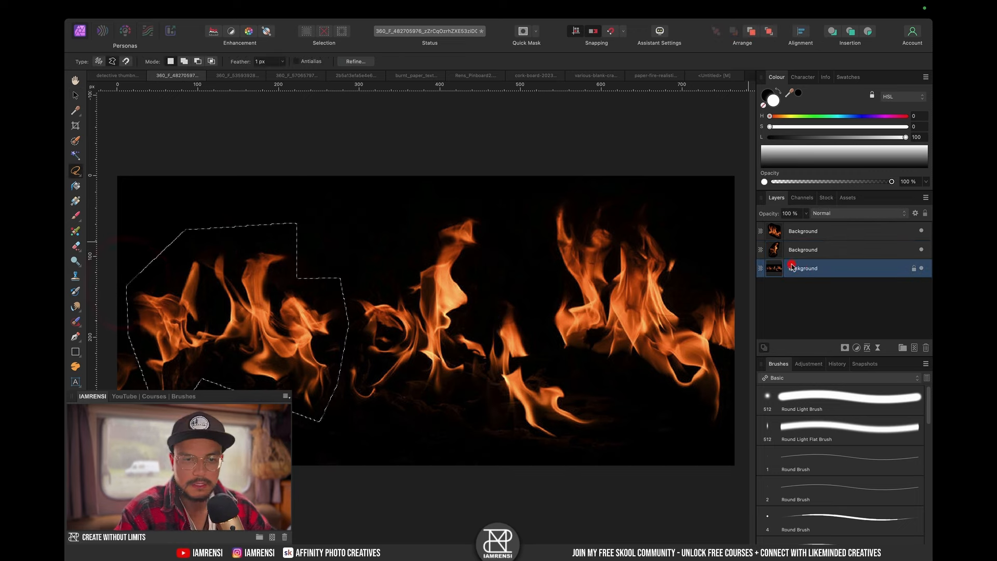
key("super+j")
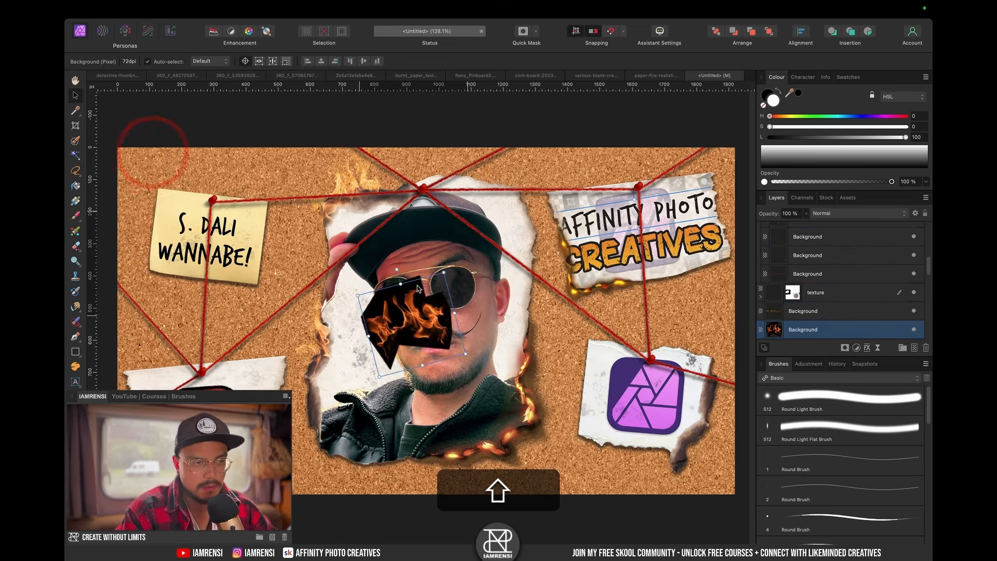
- Place the copied left flames on the purple logo paper's burnt lower-right edge and set their blend mode to Screen
left_click_drag(418, 288, 696, 387)
left_click(836, 213)
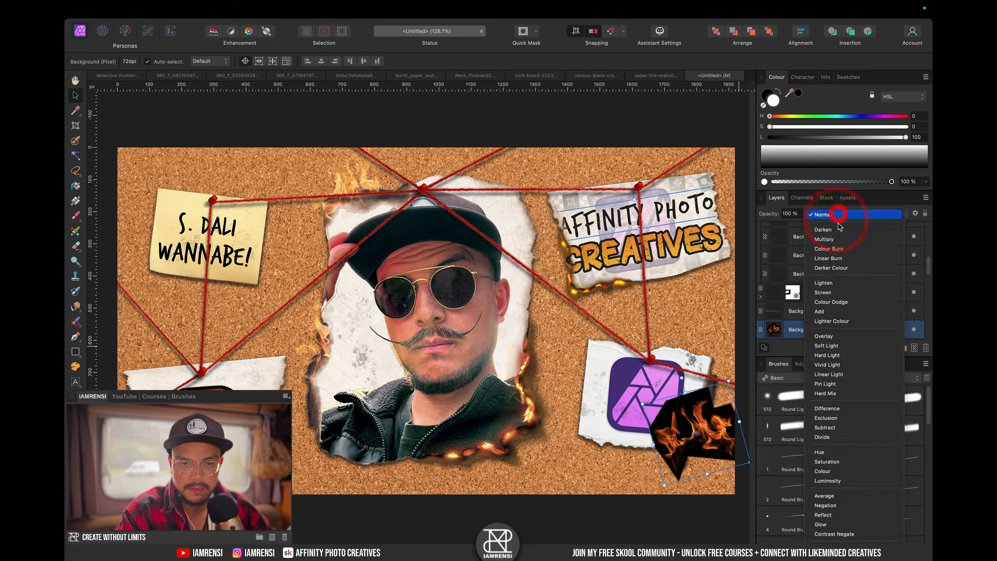
left_click(831, 293)
key("e")
key("super+0")
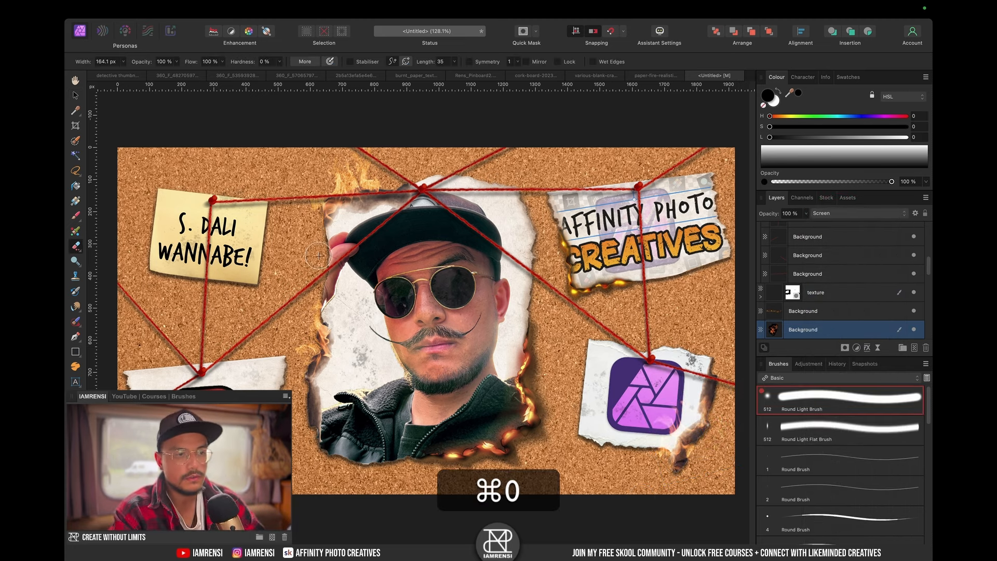
- Collapse the Threads and paper groups to tidy the layer stack
scroll(800, 292, "up", 8)
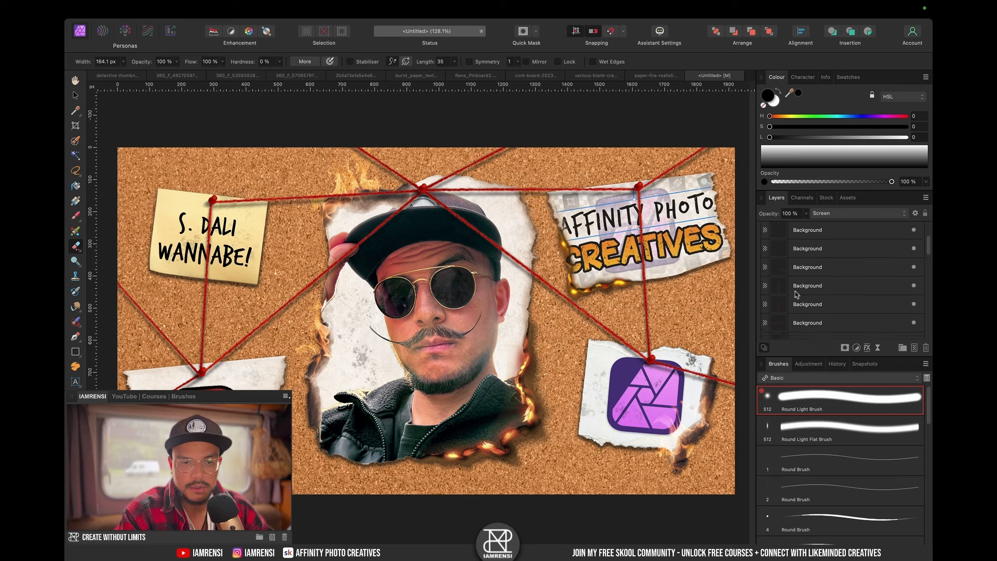
left_click(761, 250)
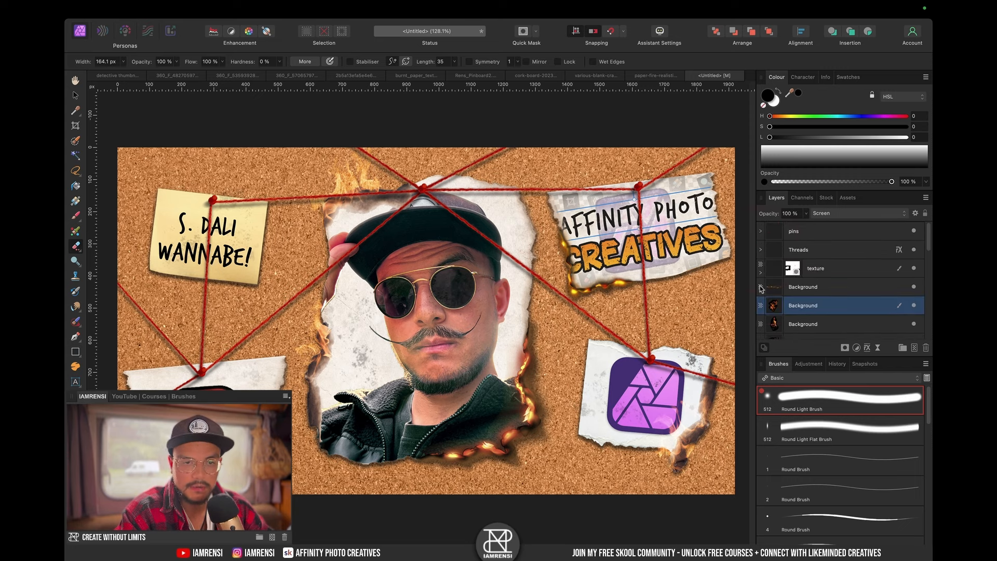
scroll(776, 326, "down", 3)
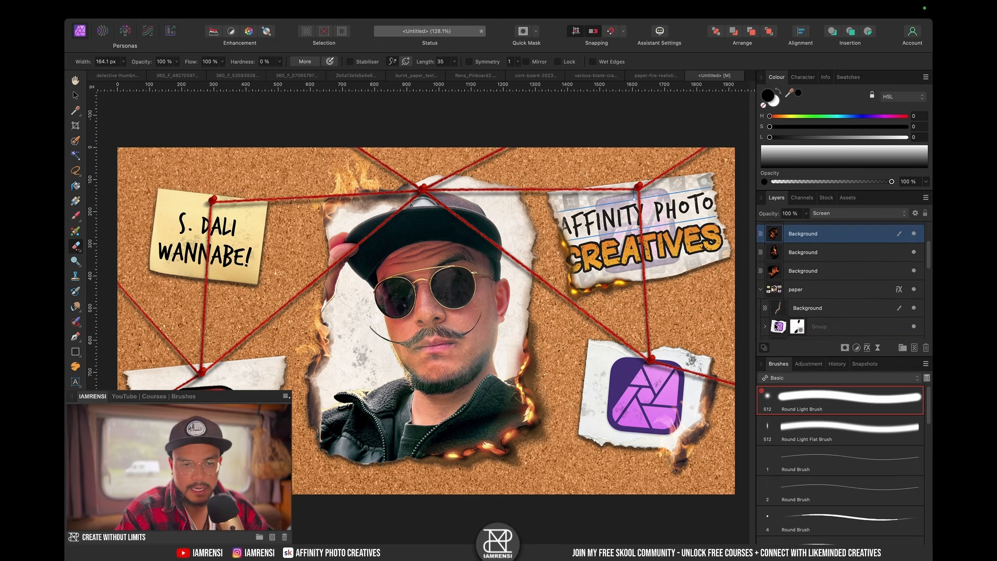
left_click(762, 290)
- Add an Exposure adjustment above the pins group and lower its exposure to -2.864
left_click(816, 230)
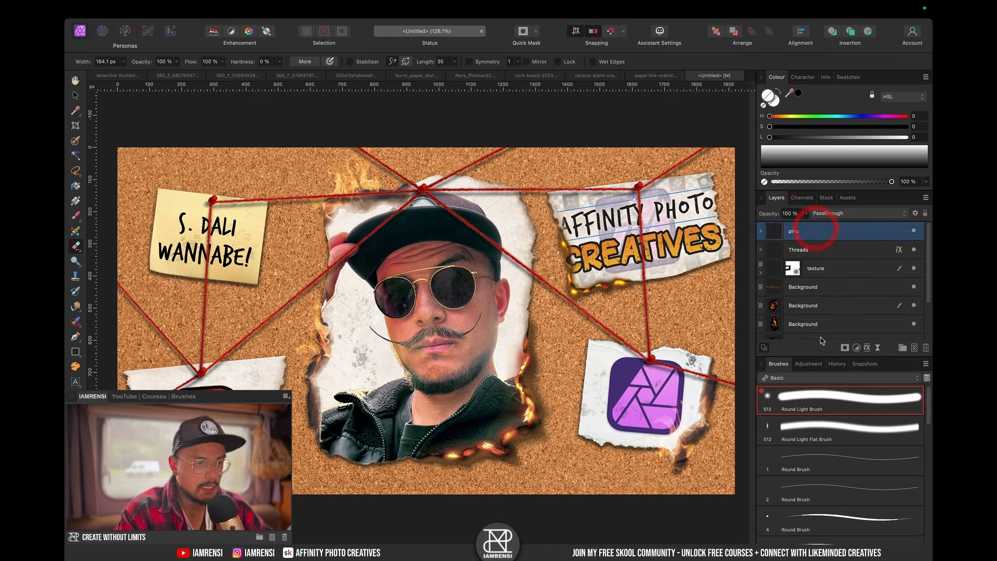
left_click(856, 348)
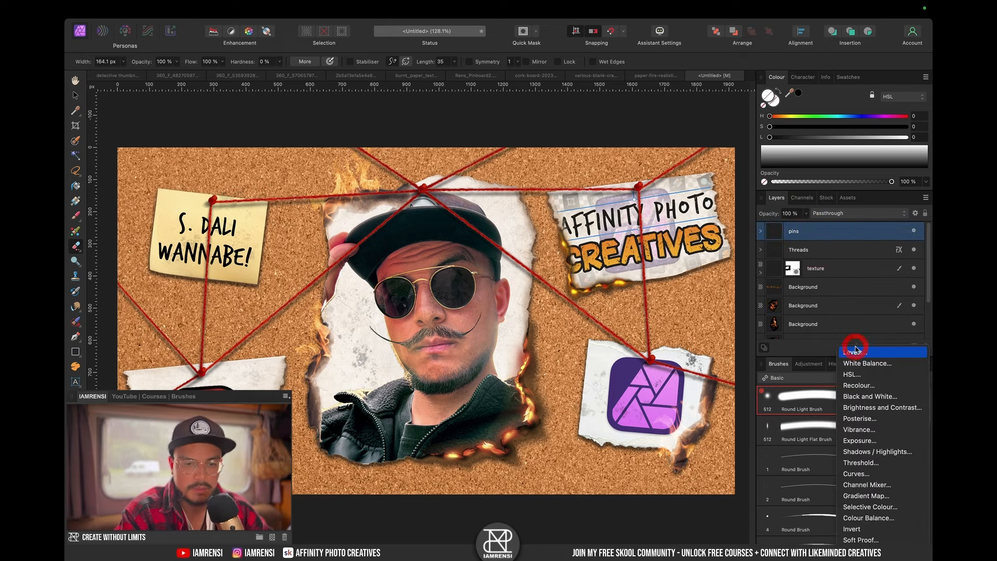
left_click(865, 439)
left_click_drag(647, 510, 624, 513)
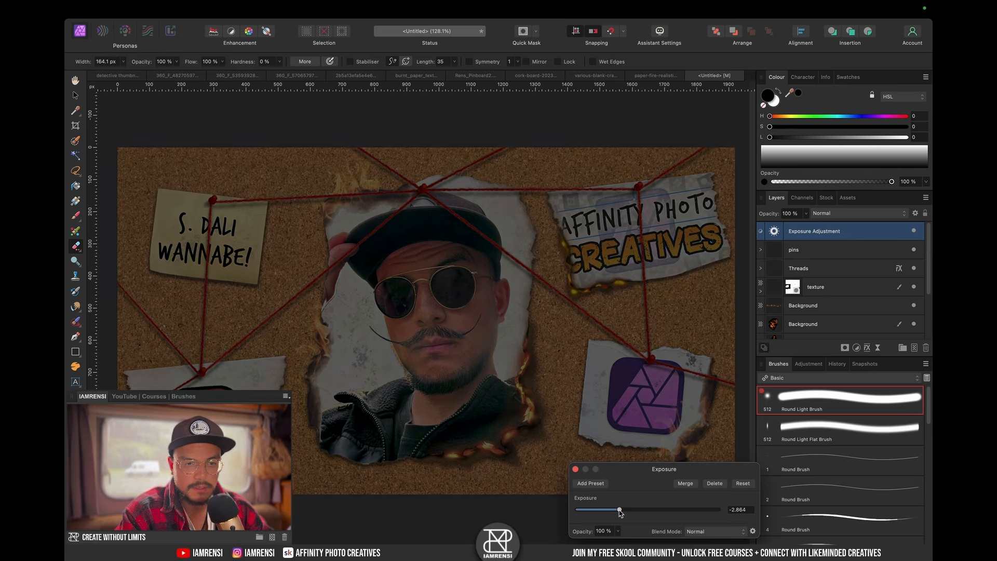
- Select the three new flame layers and move them above the Exposure adjustment, leaving the burning-edge layer in place
scroll(787, 263, "down", 3)
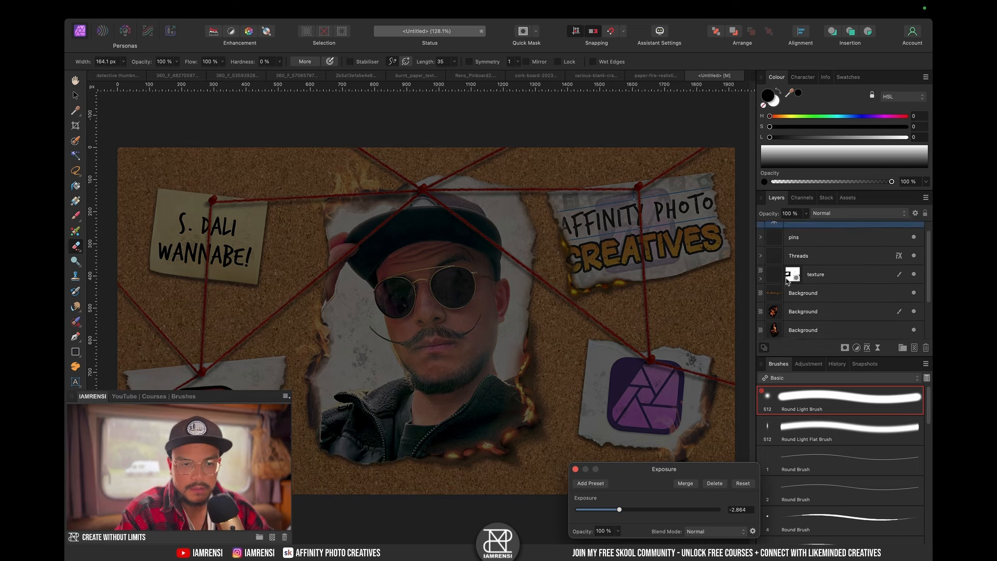
left_click(801, 302)
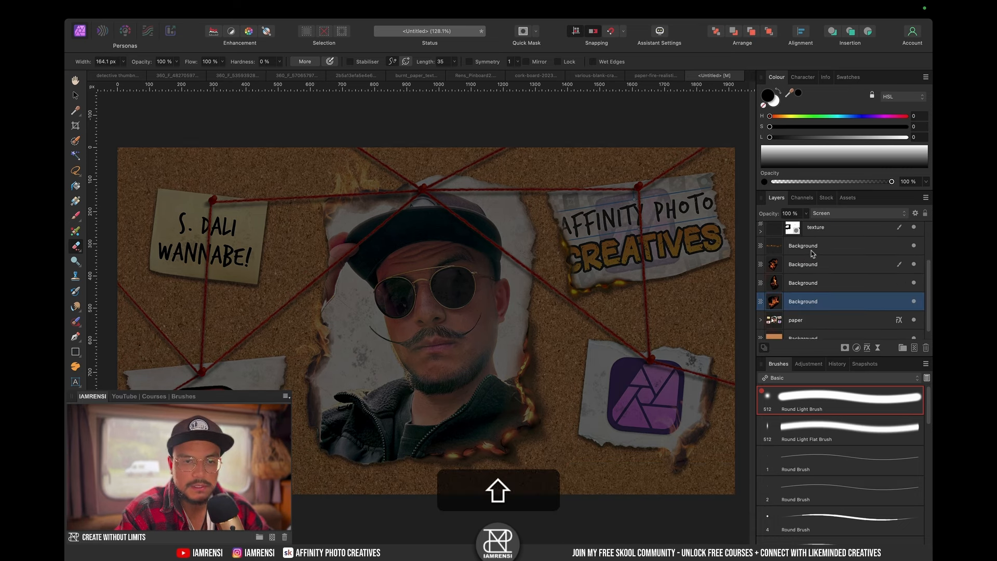
left_click(914, 245, "shift")
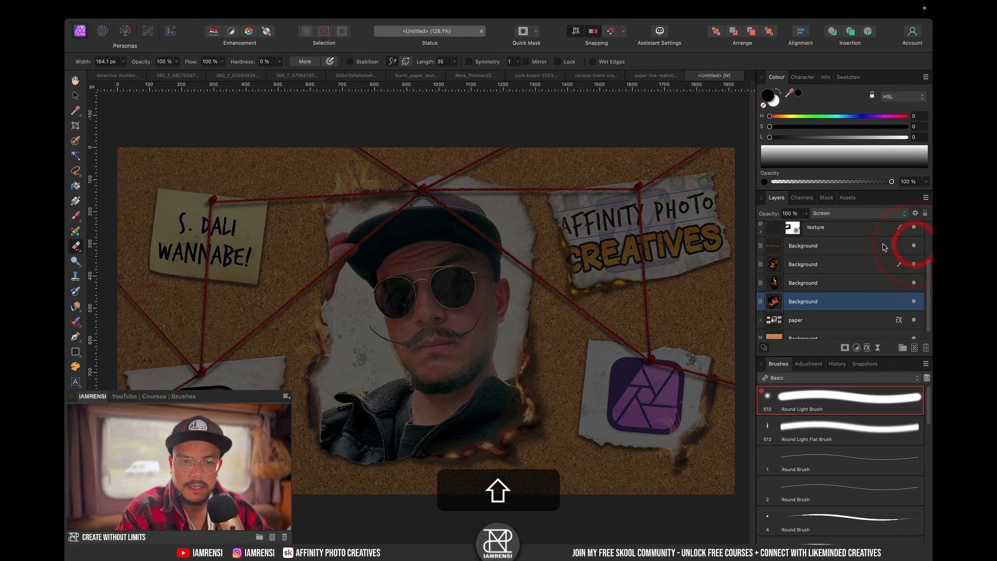
left_click(843, 264, "shift")
scroll(837, 267, "up", 2)
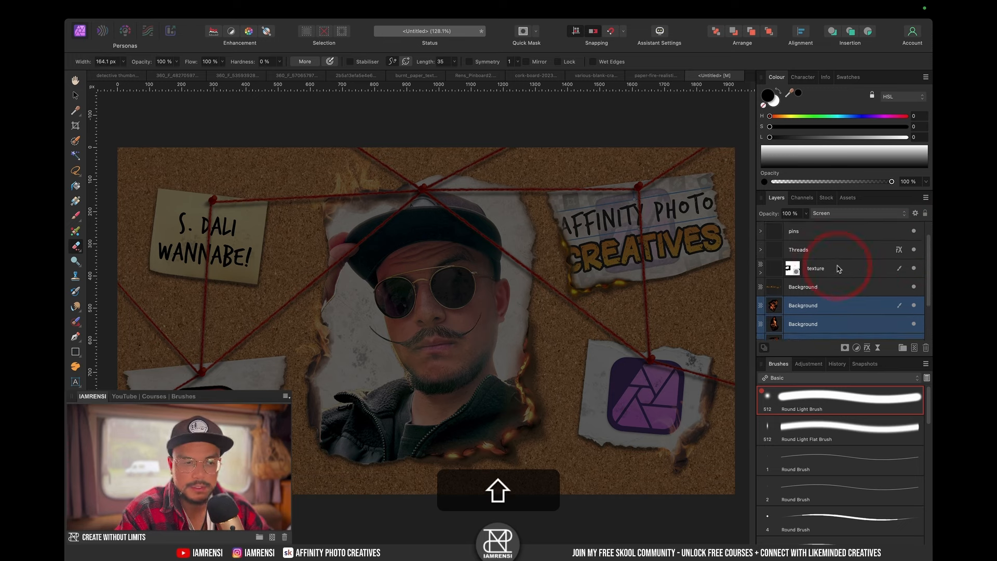
left_click(825, 289, "super")
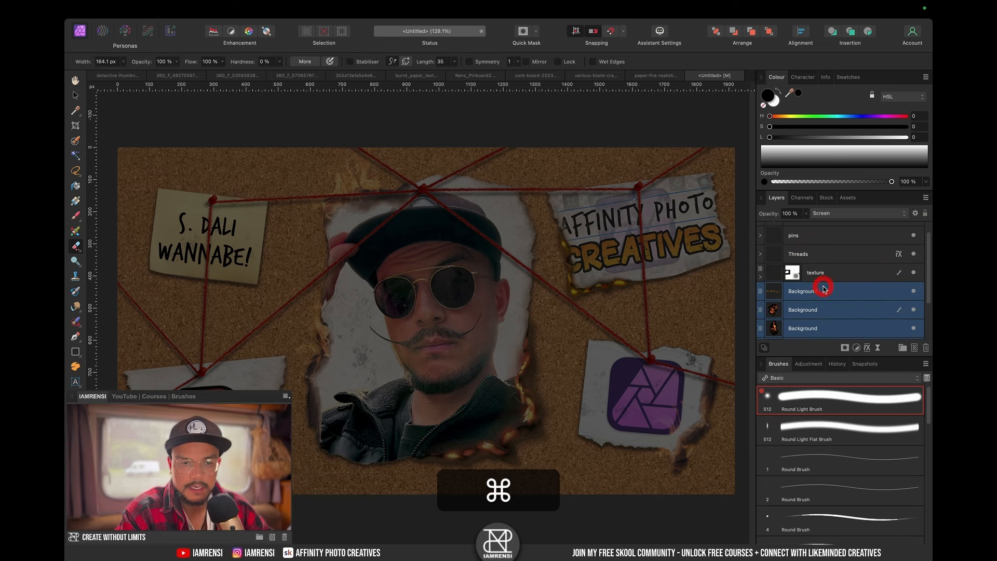
left_click(914, 292)
scroll(833, 298, "down", 3)
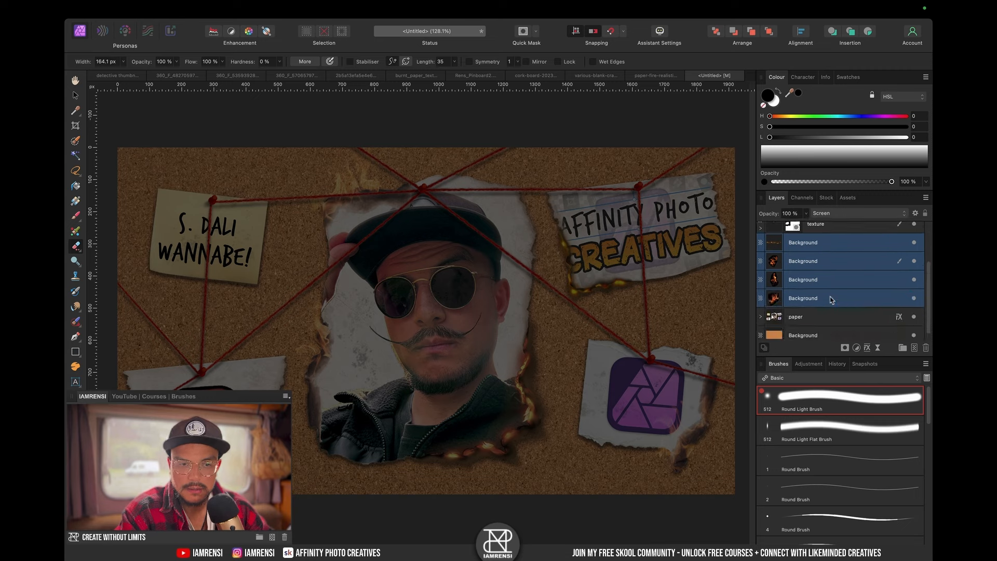
scroll(833, 298, "up", 4)
left_click(826, 309, "super")
left_click_drag(815, 325, 828, 224)
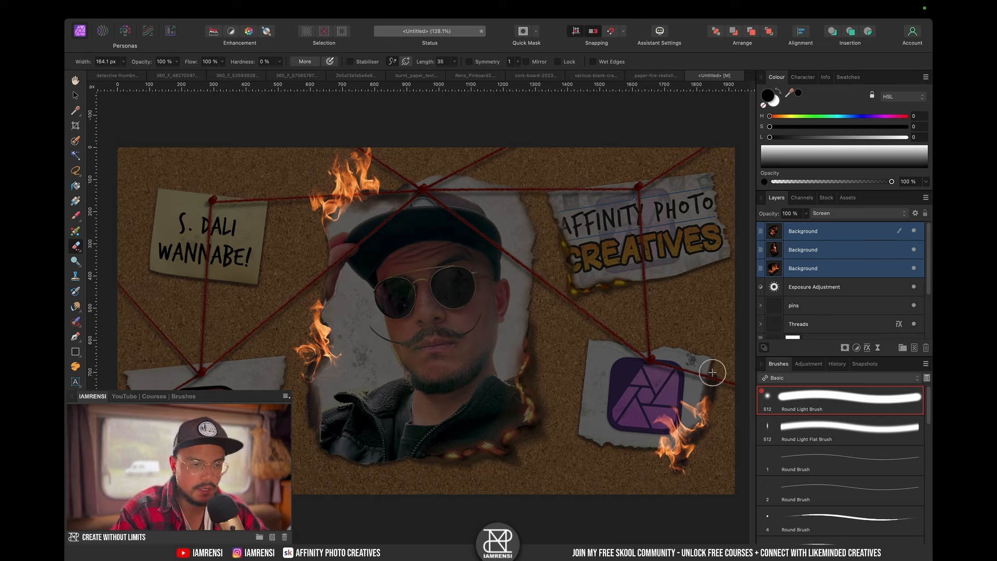
- Select the Exposure adjustment and enlarge the Erase Brush to about 664 px over the portrait
left_click(847, 286)
key("bracketright")
key("bracketright")
key("bracketright")
key("bracketright")
key("bracketright")
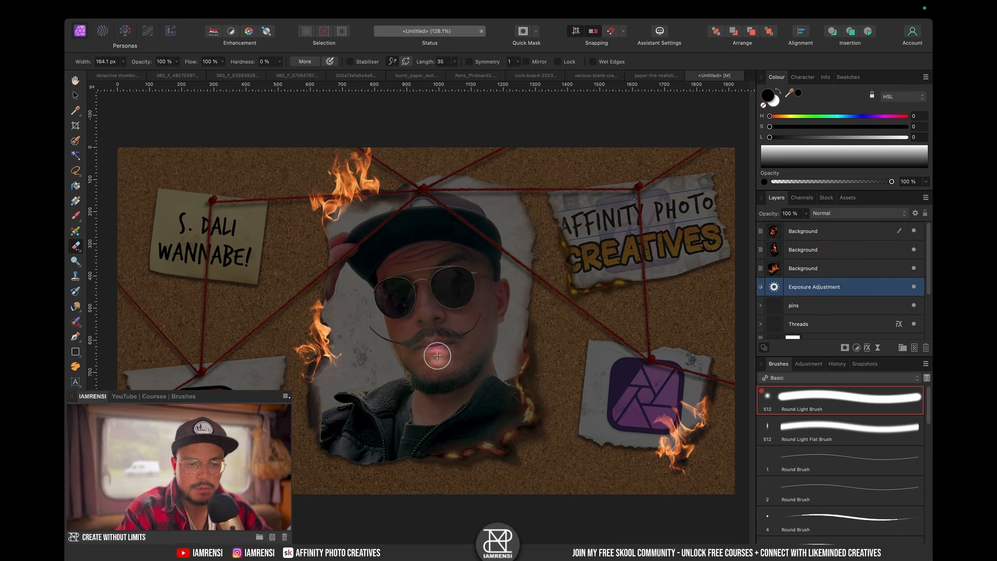
key("bracketright")
key("bracketright")
key("bracketright")
key("bracketright")
key("bracketright")
key("bracketright")
key("bracketright")
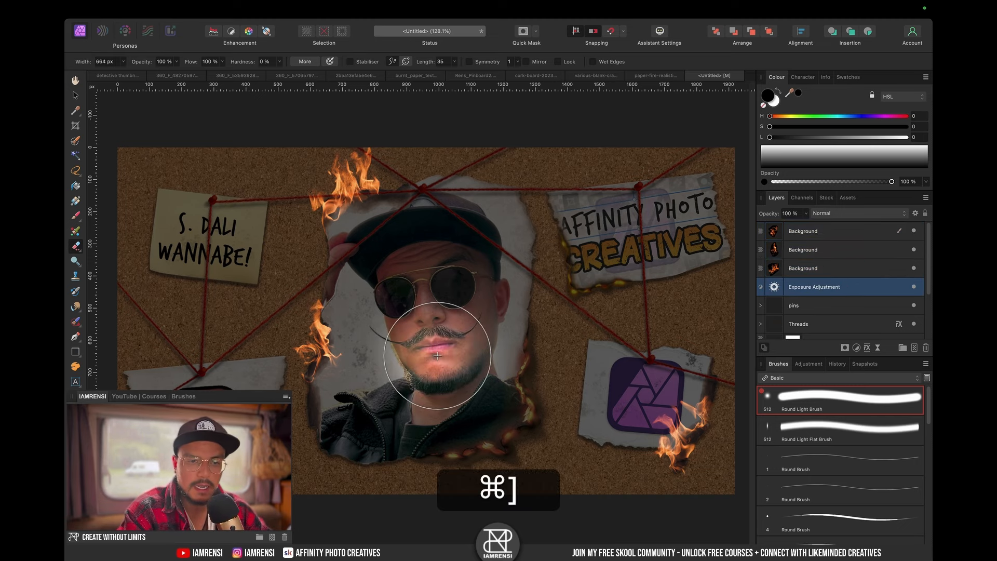
- Invert the Exposure adjustment's mask to hide the darkening and make white the active colour
key("super+i")
key("bracketright")
key("bracketright")
key("bracketright")
key("bracketright")
key("bracketright")
key("bracketright")
key("bracketright")
key("bracketright")
key("bracketright")
key("bracketright")
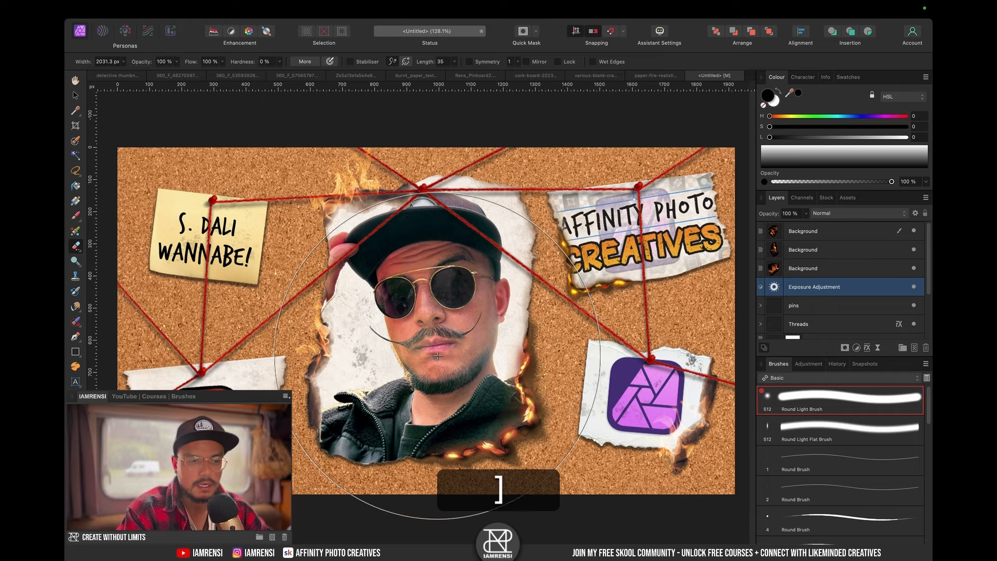
key("super+minus")
key("super+minus")
key("super+x")
scroll(312, 397, "down", 2)
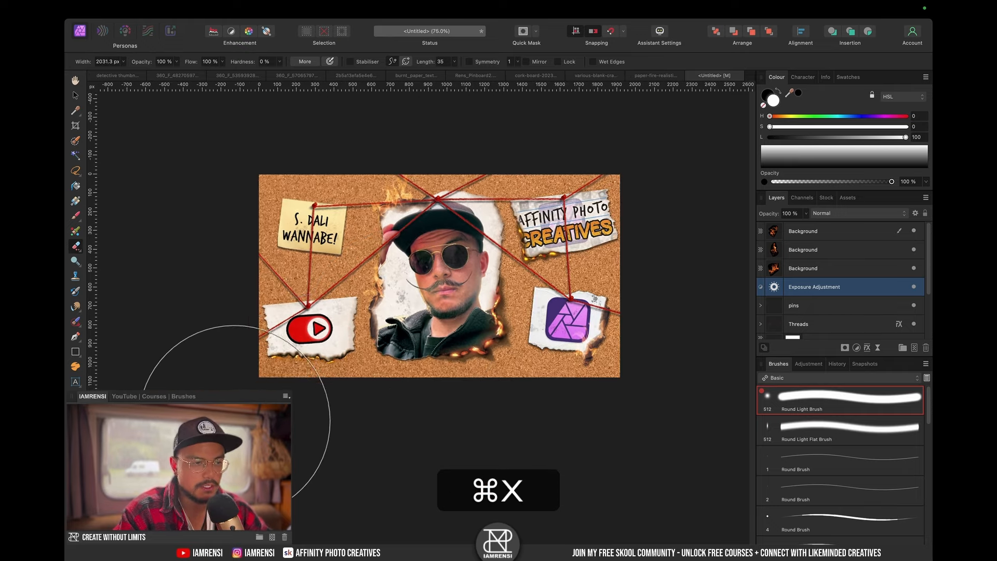
- Try to paint the darkening back in from the corners with a white Paint Brush up to about 3828 px wide
key("b")
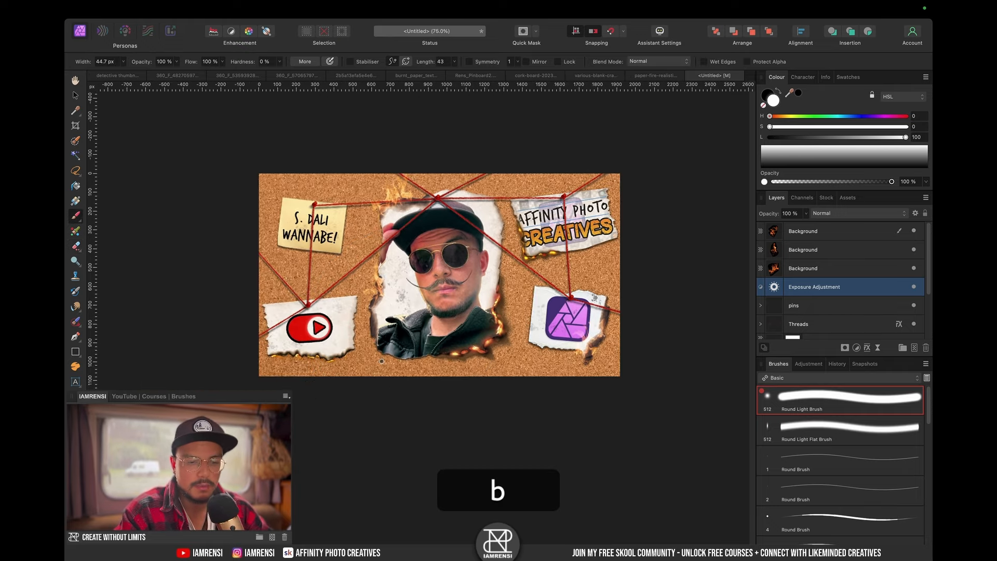
key("bracketright")
key("bracketright")
key("bracketright")
key("bracketright")
key("bracketright")
key("bracketright")
key("bracketright")
key("bracketright")
key("bracketright")
key("bracketright")
key("bracketright")
key("bracketright")
key("bracketright")
key("bracketright")
key("bracketright")
key("bracketright")
key("bracketright")
key("bracketright")
key("bracketright")
key("bracketright")
key("bracketright")
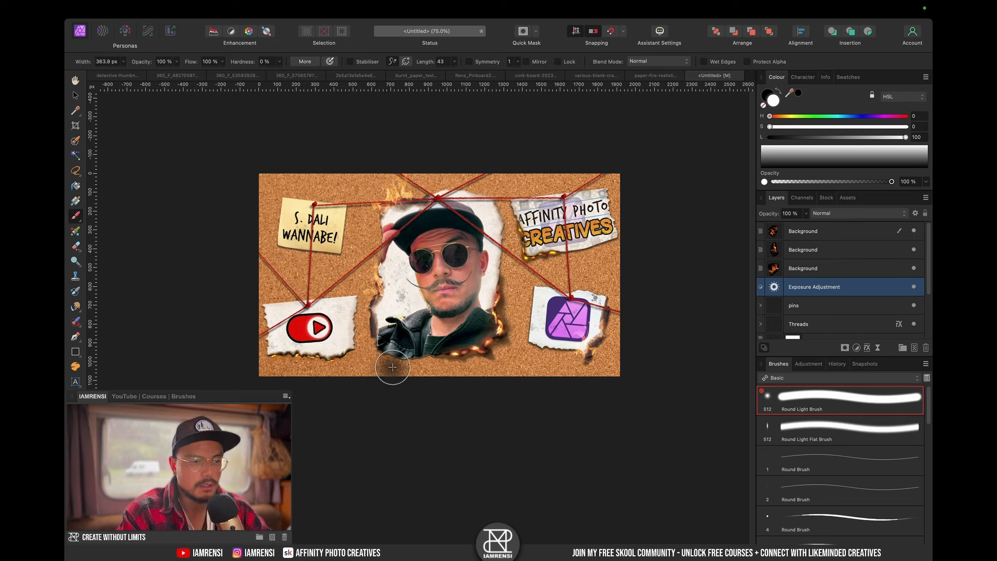
key("bracketright")
key("bracketright")
key("bracketleft")
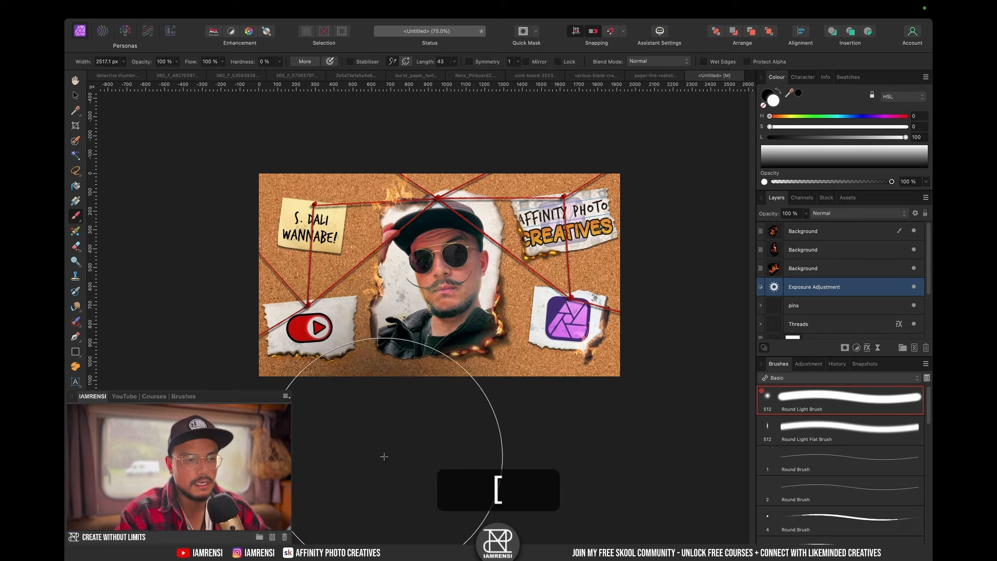
left_click(307, 463)
key("bracketright")
key("bracketright")
key("bracketright")
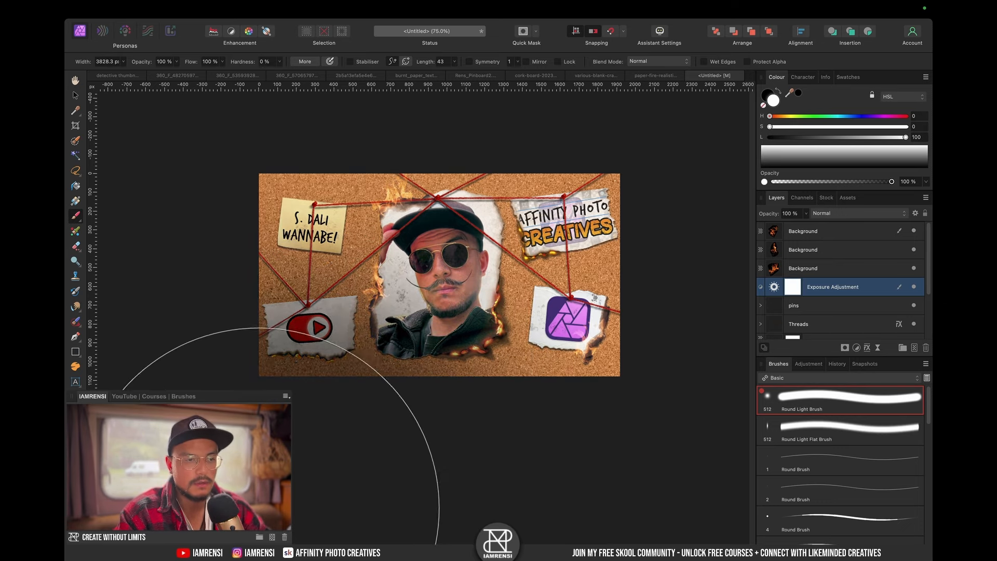
scroll(213, 444, "up", 2)
scroll(213, 443, "left", 1)
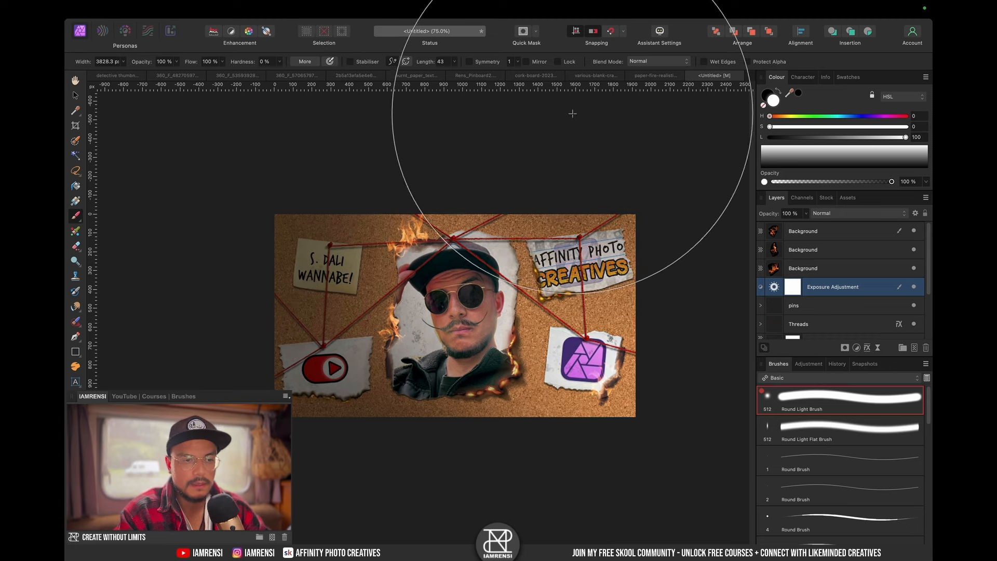
key("super+z")
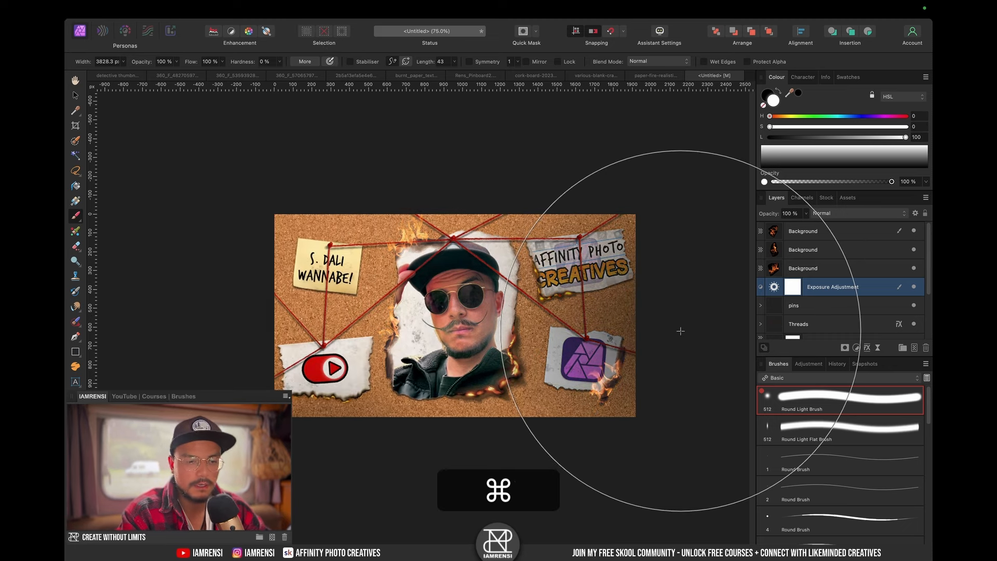
- Invert the Exposure mask again and paint black over the centre with a Paint Brush about 3416 px wide, keeping only the edges dark
key("super+i")
key("super+x")
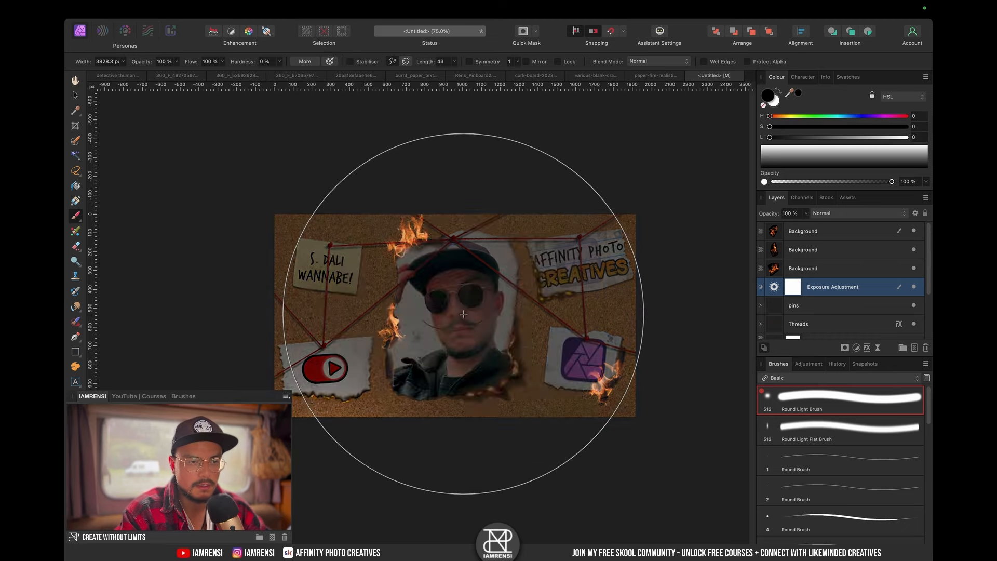
key("bracketleft")
key("bracketleft")
key("bracketleft")
key("bracketright")
key("bracketright")
key("bracketright")
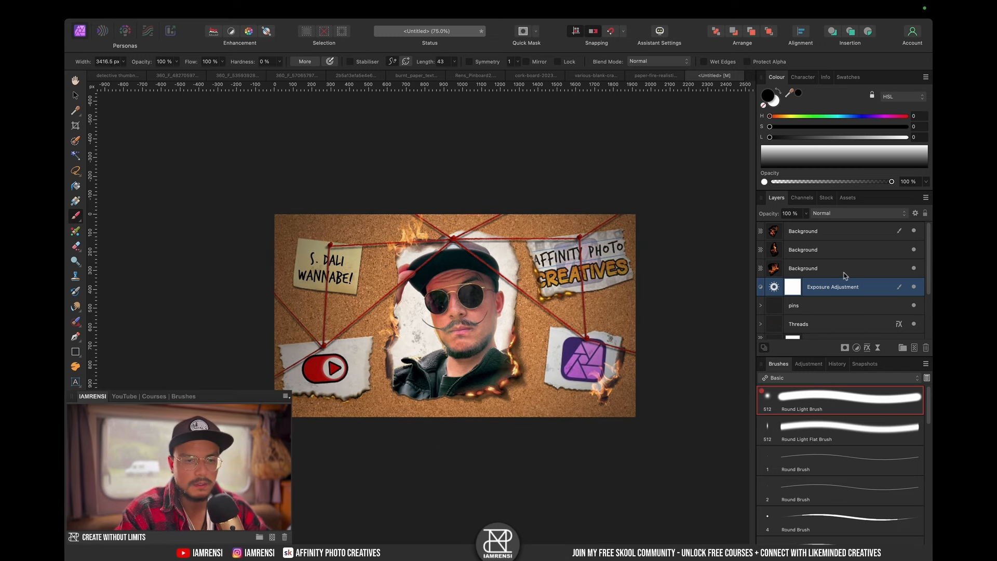
- Fine-tune the Exposure adjustment to a slightly lower exposure
double_click(775, 289)
left_click_drag(618, 511, 611, 511)
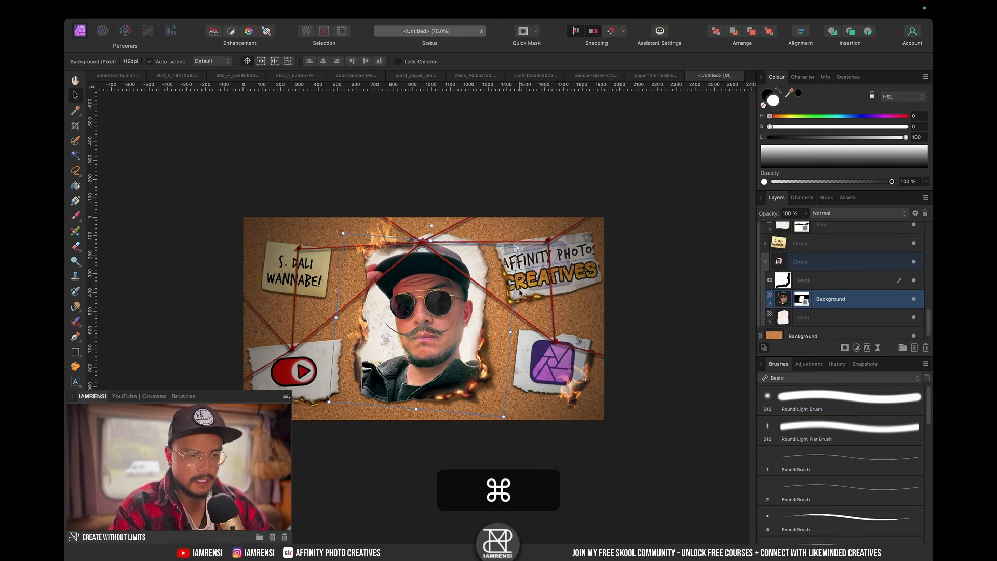
key("super+0")
left_click(718, 80)
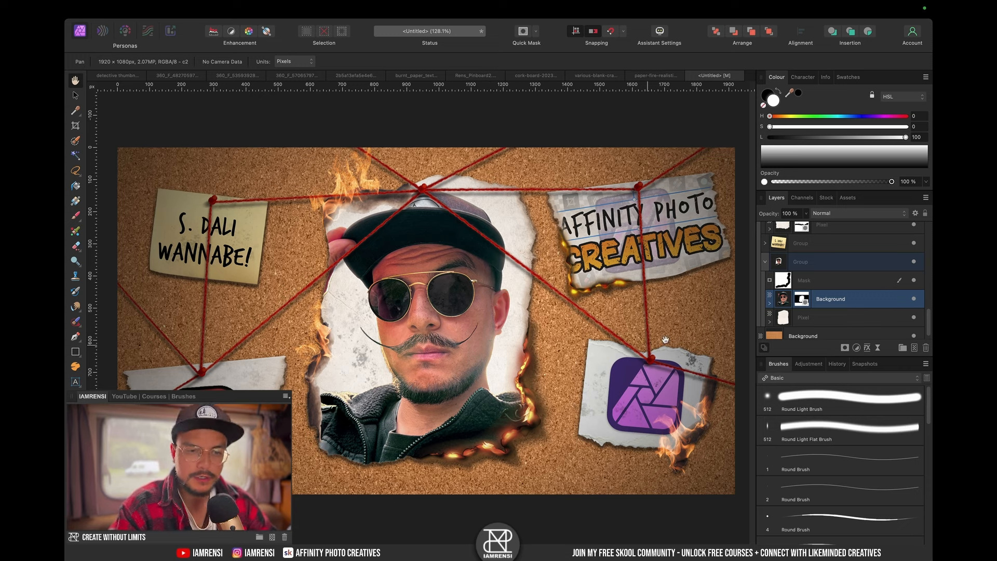
- Add a Levels adjustment with an 82% white level and nest it inside the portrait's Background layer so it affects only the portrait
key("super+l")
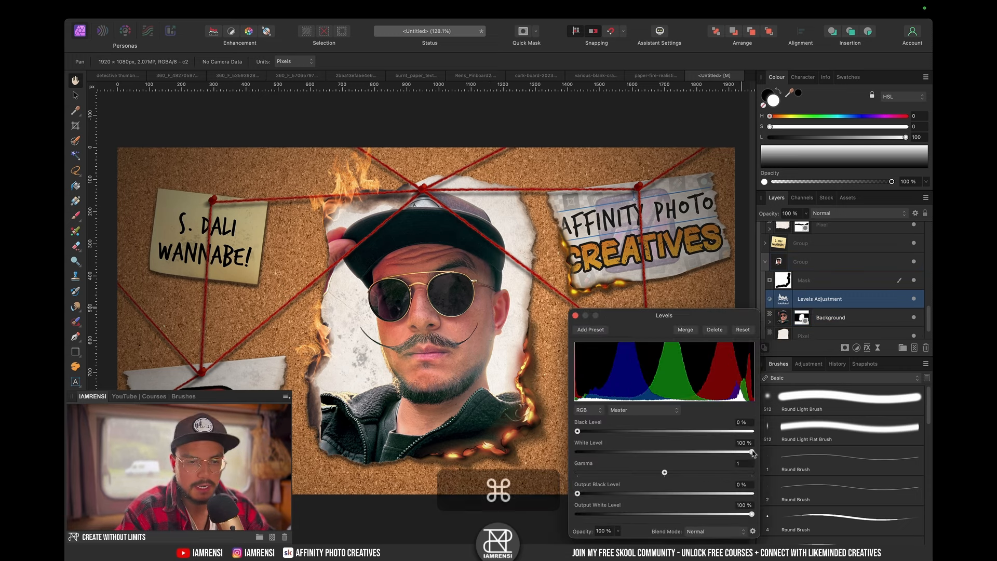
left_click_drag(751, 452, 721, 452)
scroll(831, 291, "down", 1)
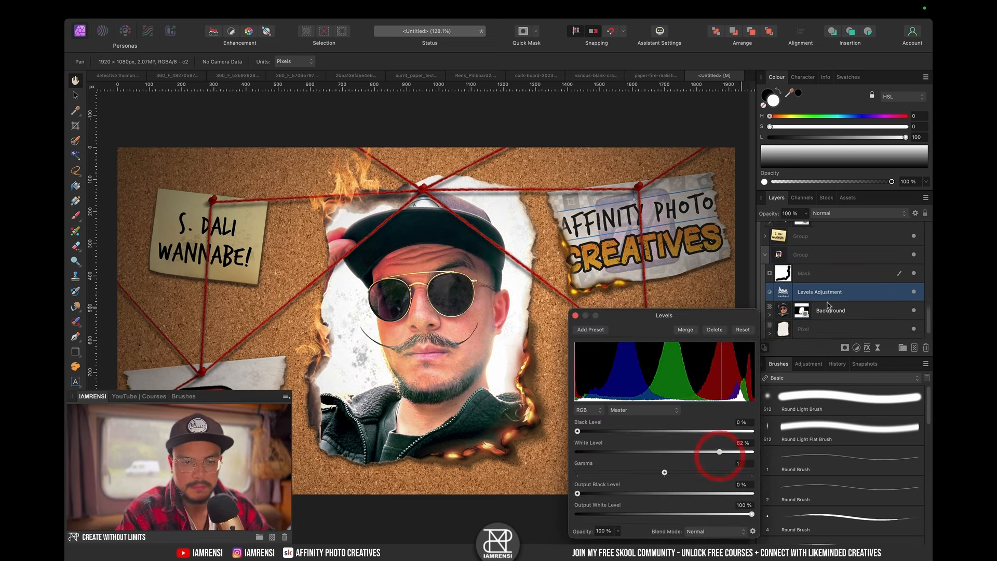
left_click_drag(789, 282, 831, 295)
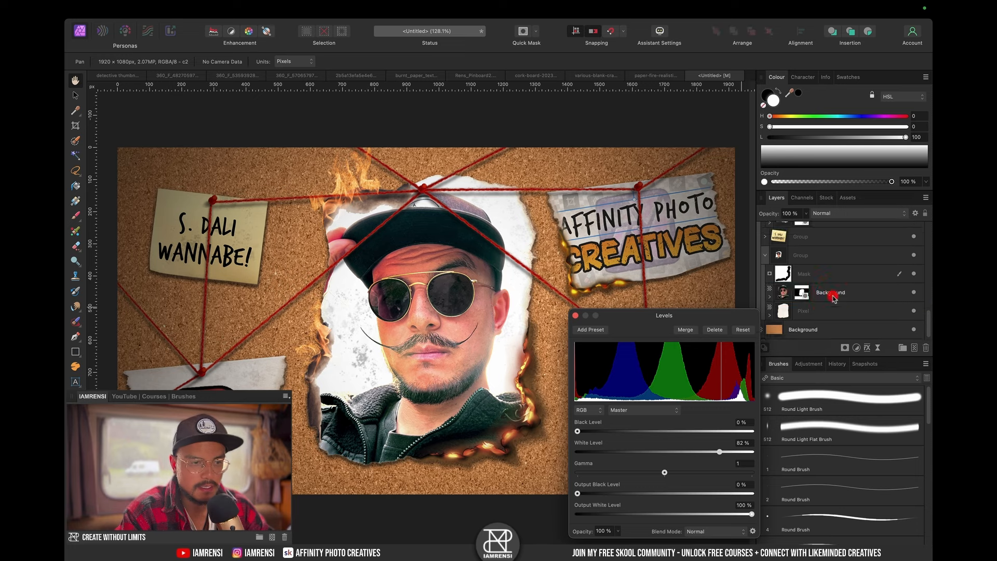
- Give the portrait layer a black Outer Shadow with a 48.5 px radius and 25% intensity
left_click(831, 292)
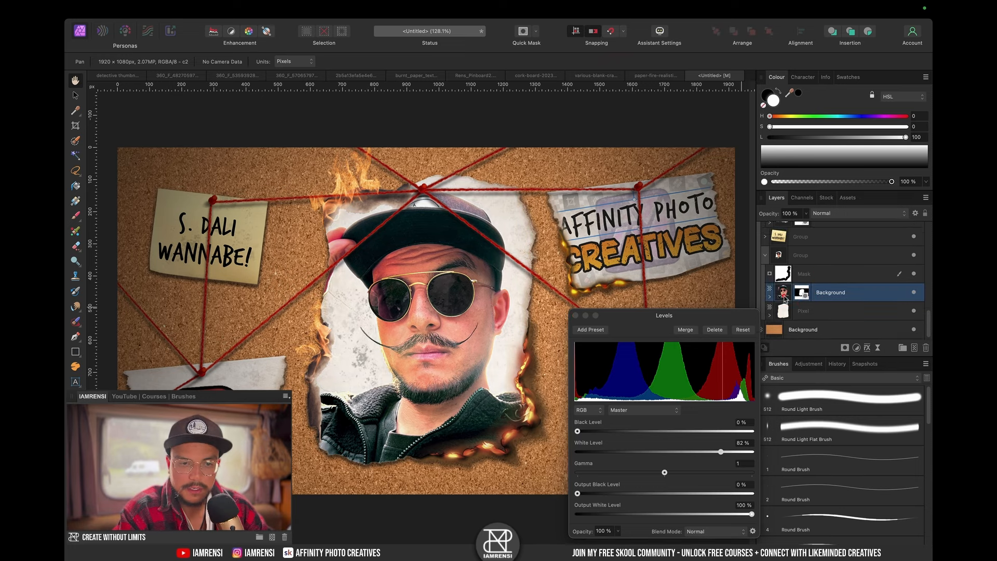
left_click(868, 349)
left_click(624, 438)
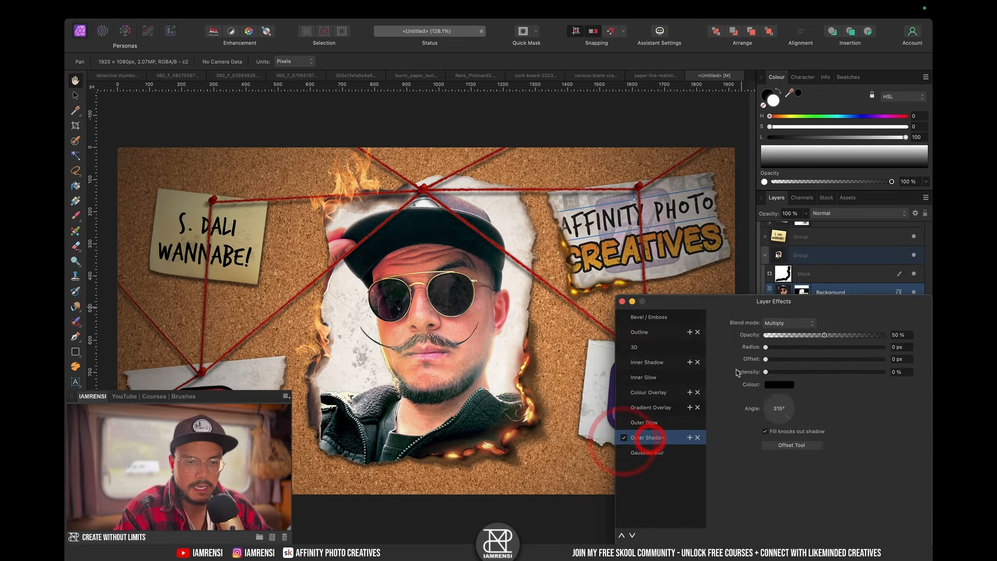
left_click_drag(822, 351, 796, 380)
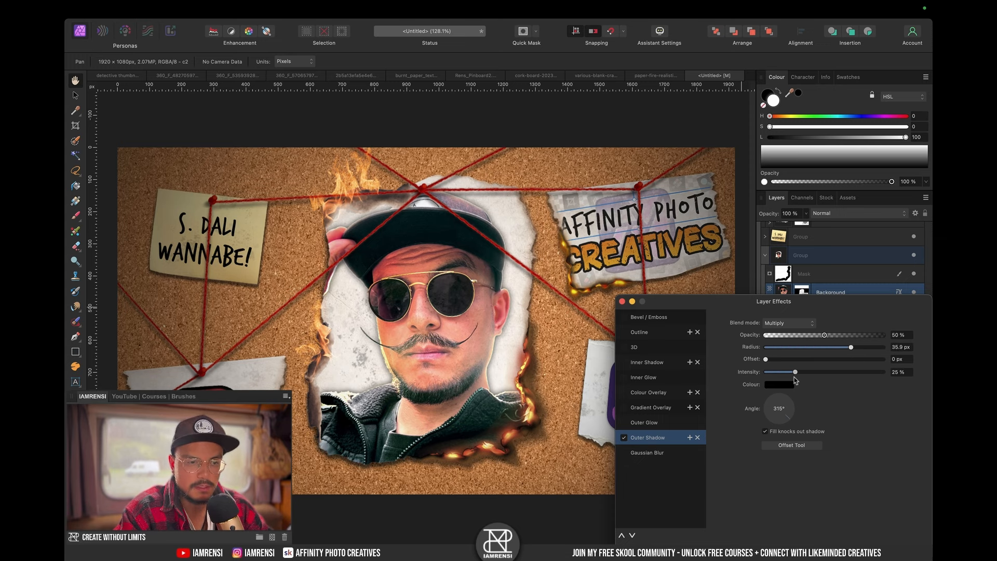
left_click_drag(851, 347, 866, 353)
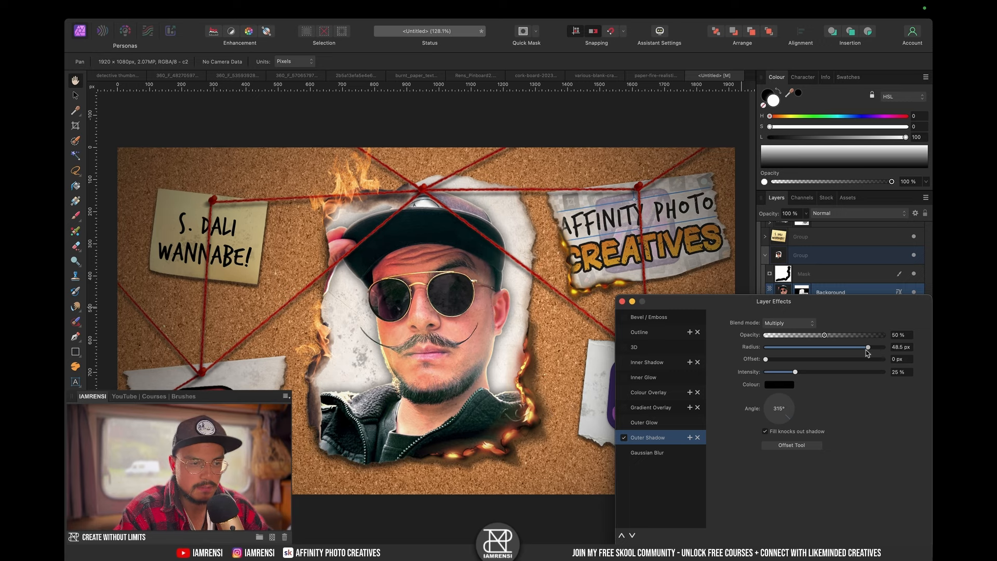
left_click(623, 301)
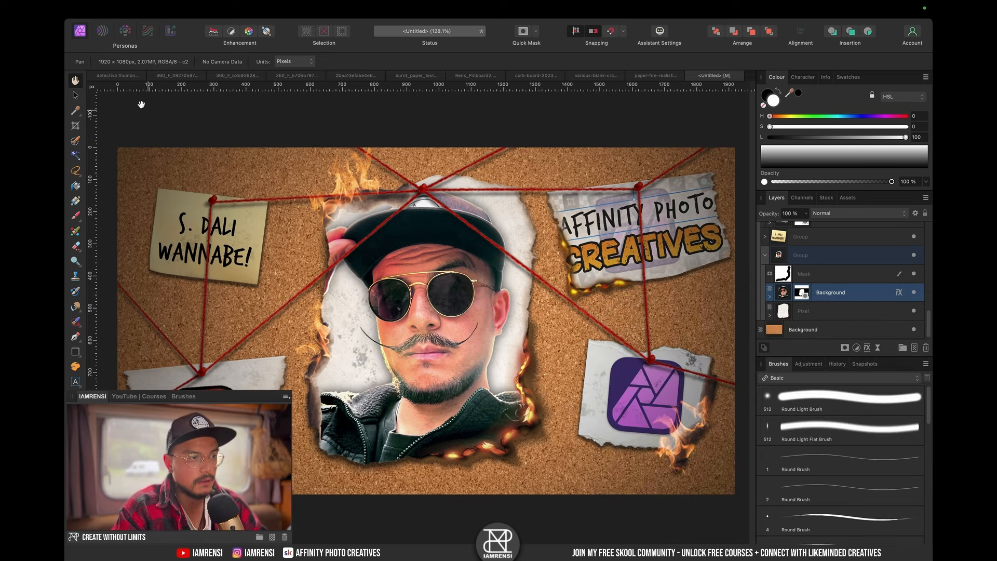
- Consult the detective thumbnail document for reference, and draw a white banner rectangle across the lower part of the portrait in the untitled document
left_click(126, 78)
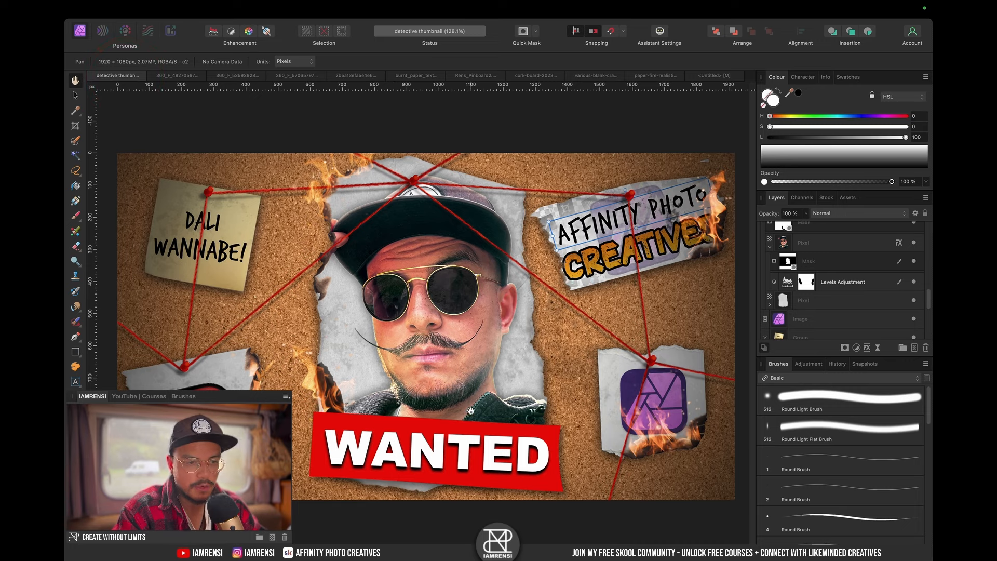
left_click(726, 78)
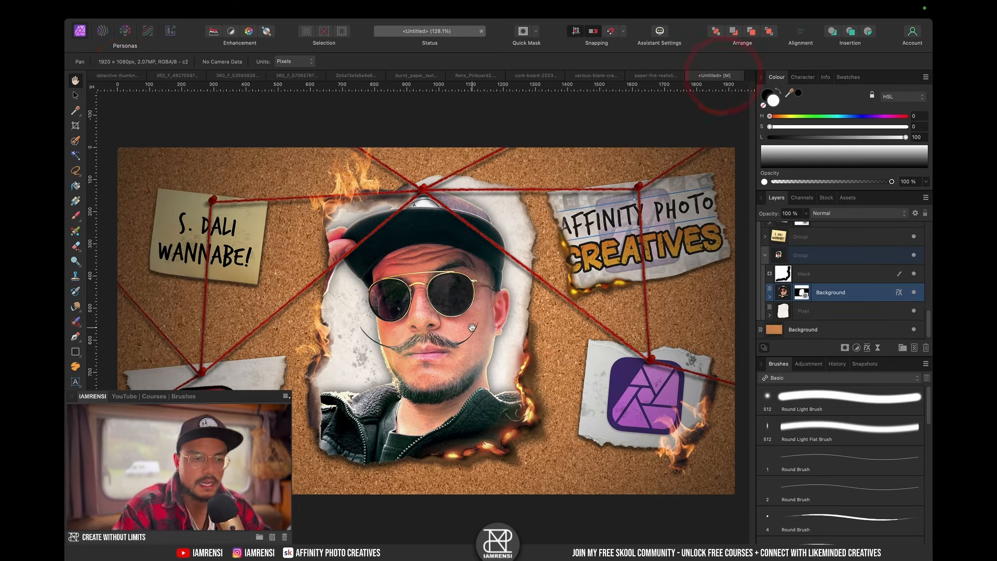
key("u")
scroll(775, 271, "up", 8)
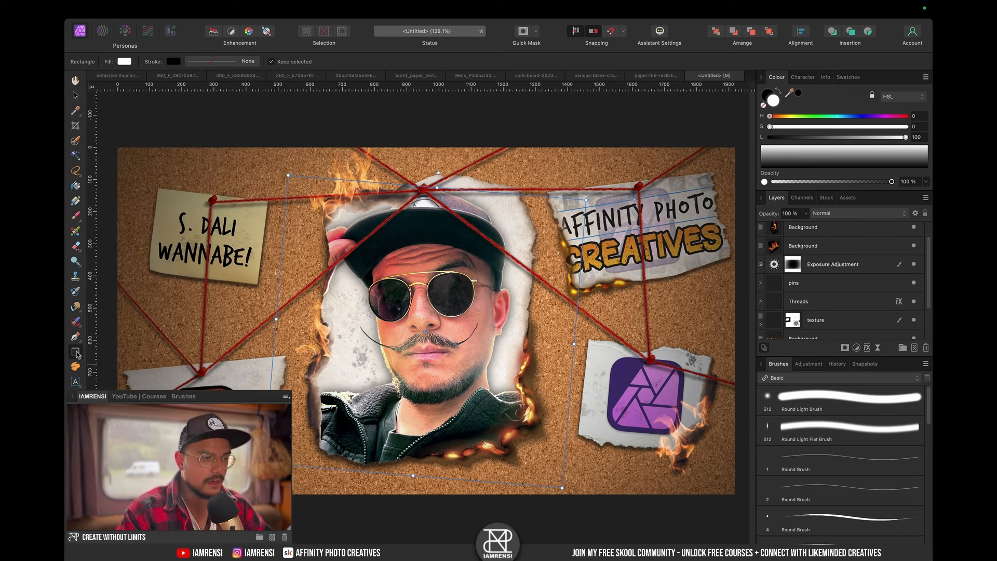
left_click_drag(297, 373, 557, 465)
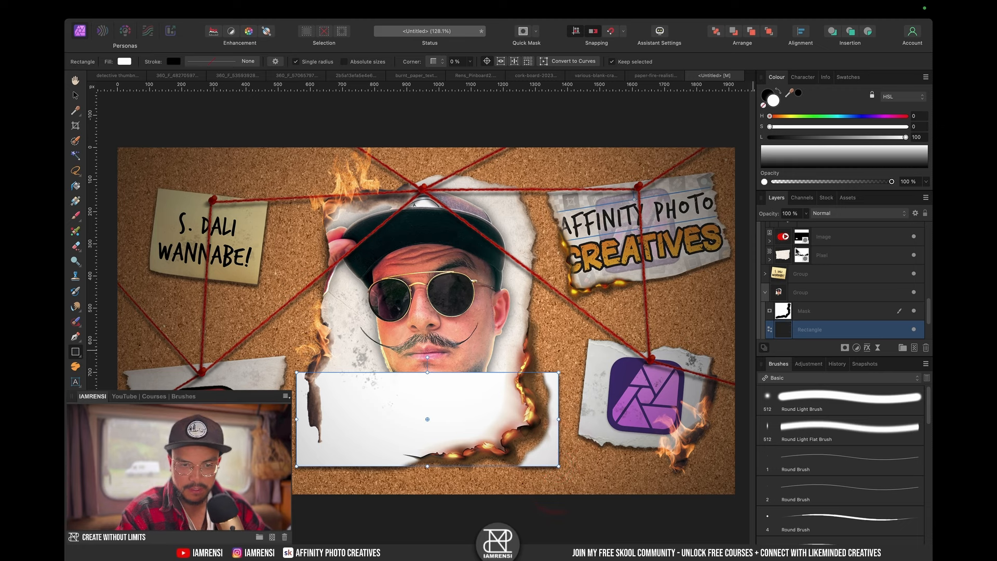
- Move the white rectangle out of the portrait group to the top of the layer stack
key("super+x")
scroll(821, 260, "up", 5)
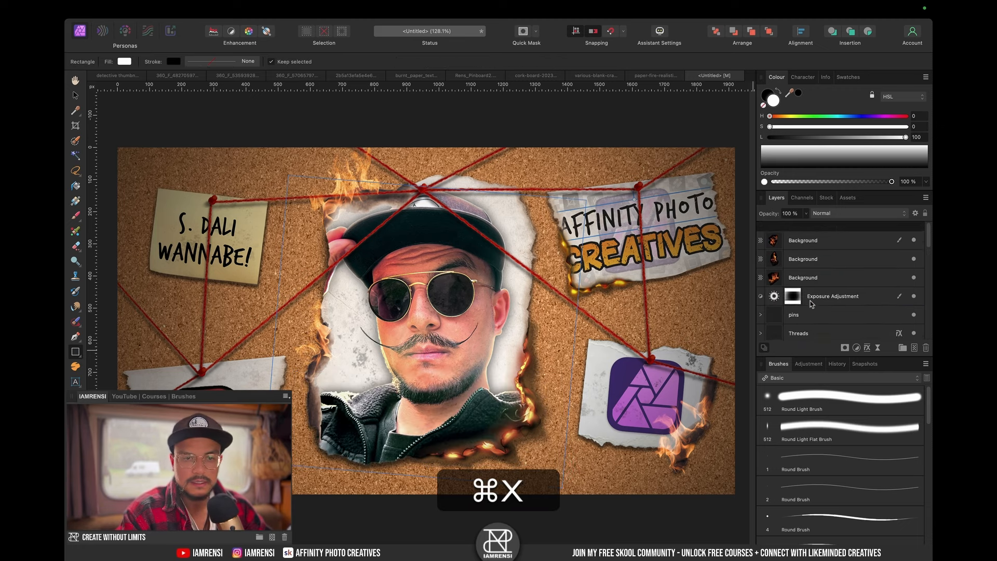
left_click(824, 230)
key("super+v")
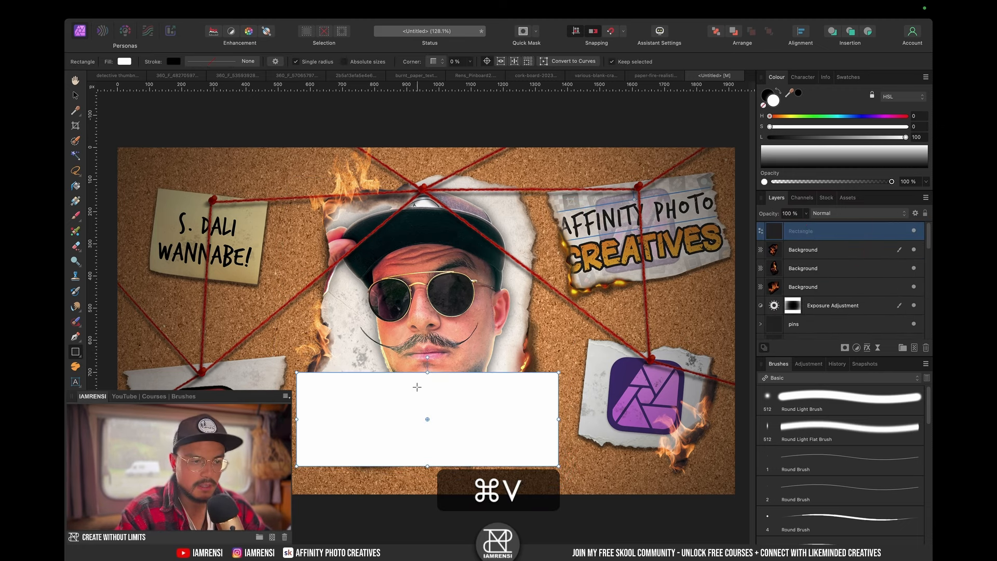
- Make the white rectangle smaller, tilt it slightly clockwise and position it over the portrait paper's lower edge
left_click_drag(427, 372, 427, 391)
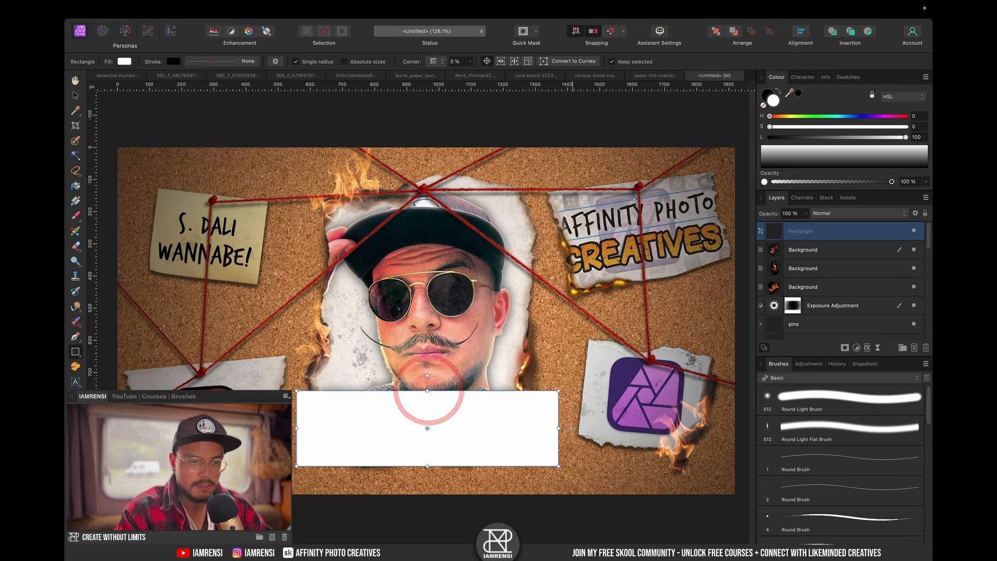
left_click_drag(559, 428, 550, 428)
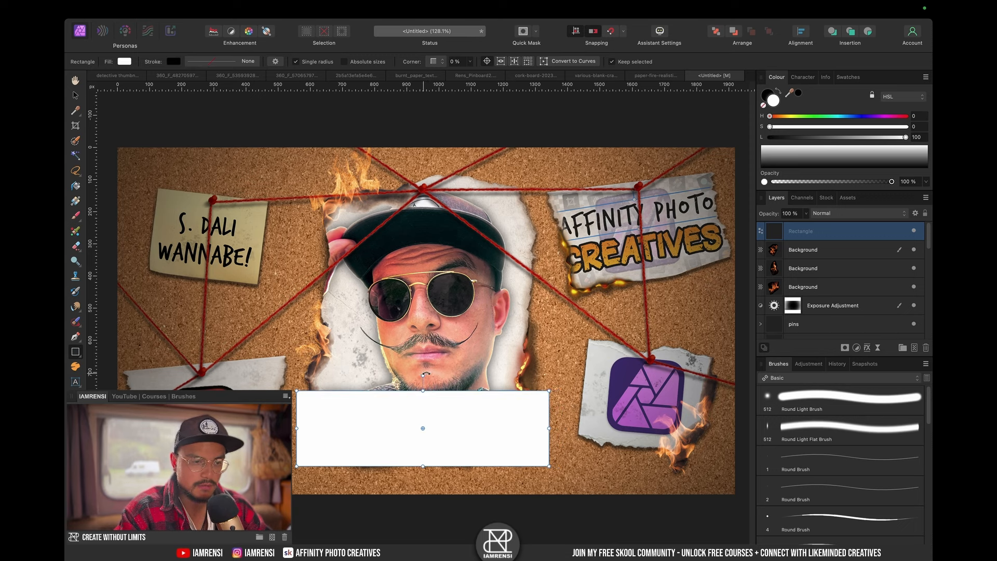
left_click_drag(426, 374, 428, 375)
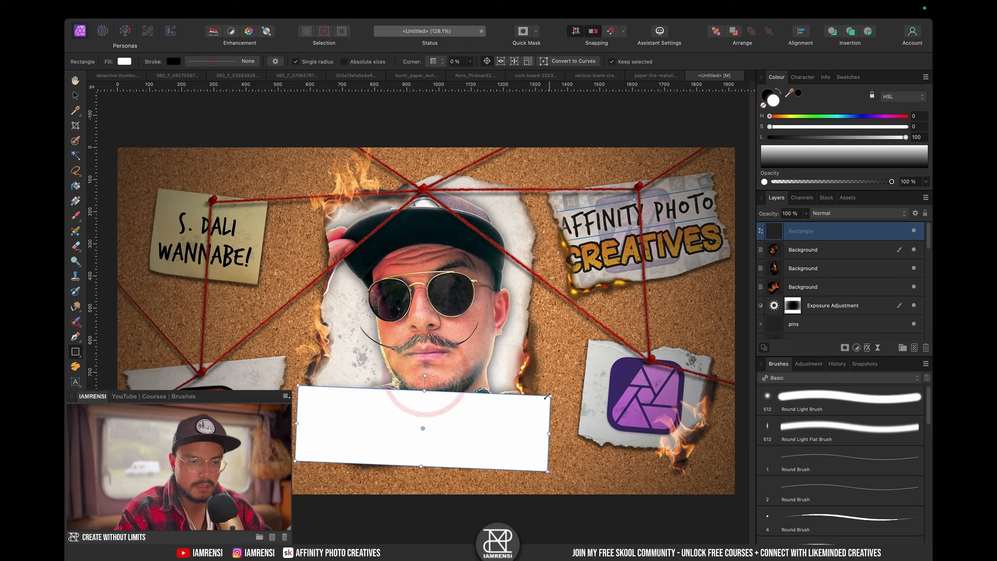
key("super+v")
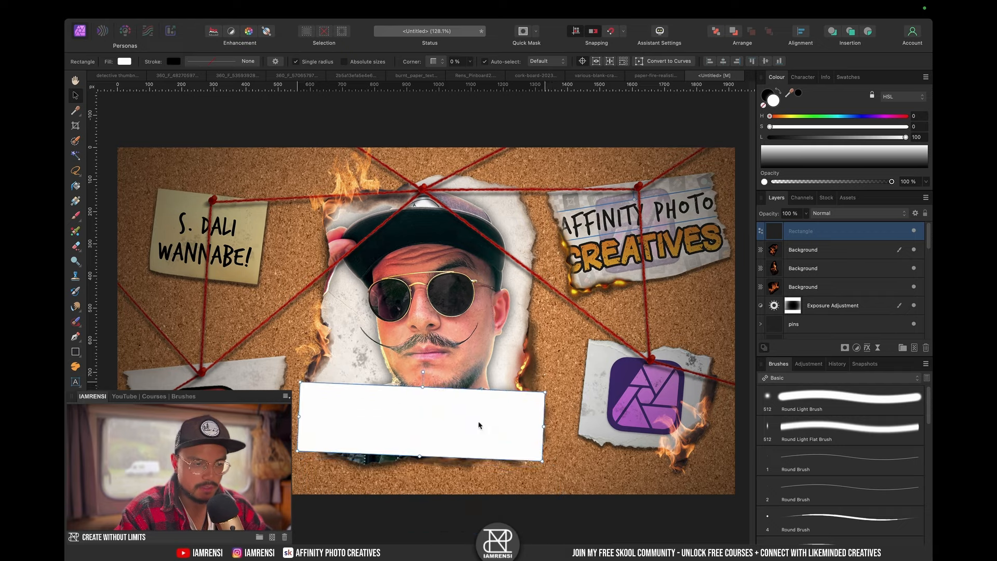
left_click_drag(478, 422, 482, 427)
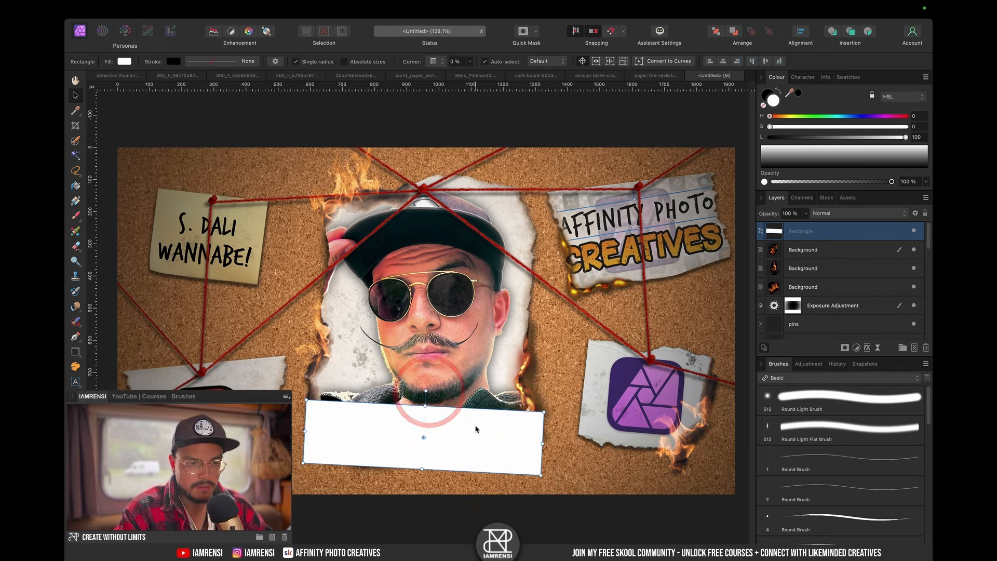
left_click_drag(476, 428, 474, 426)
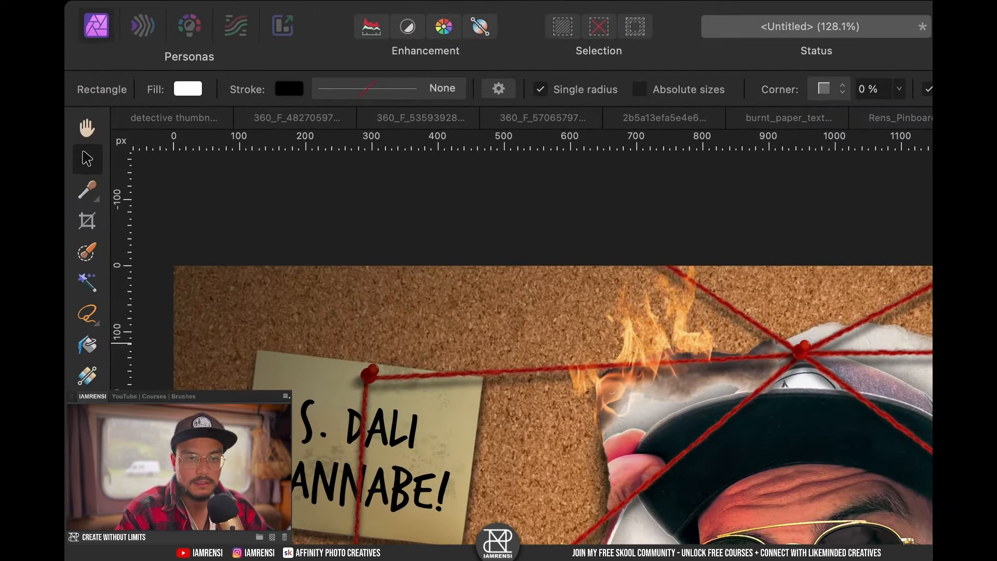
- Fill the tilted white banner rectangle with pure red, using HSL values 0, 100, 50
left_click(207, 92)
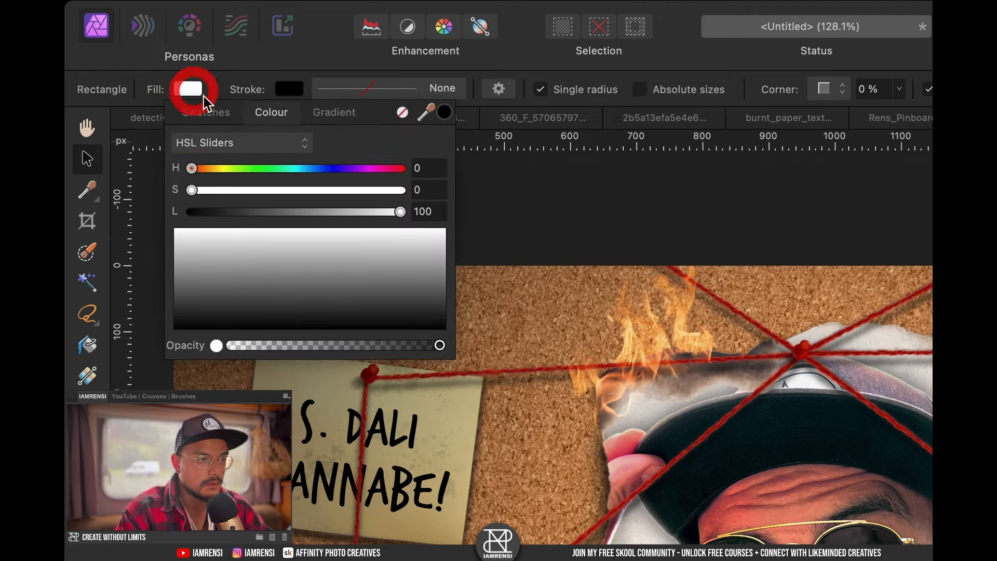
left_click(403, 190)
left_click(441, 210)
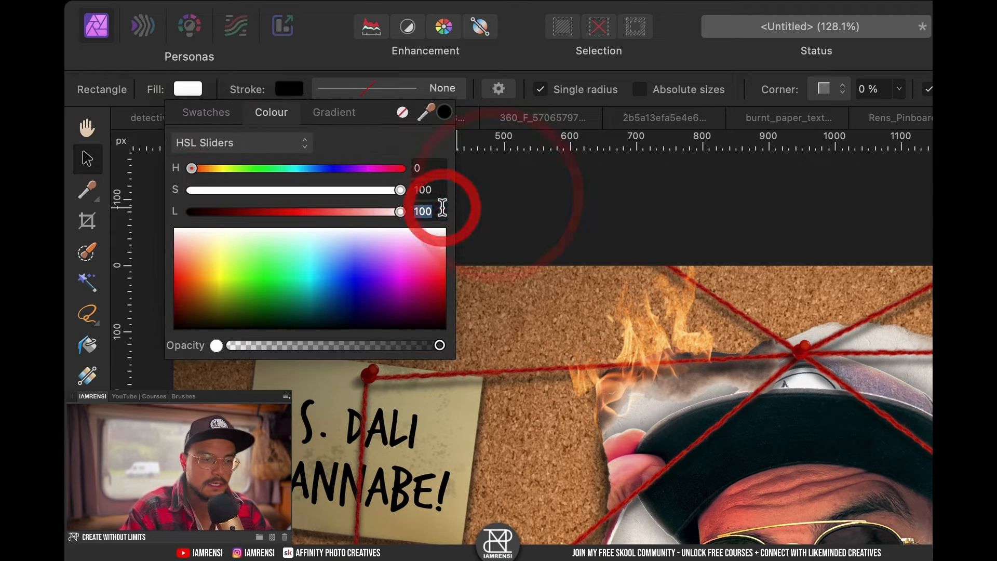
type("50")
key("Return")
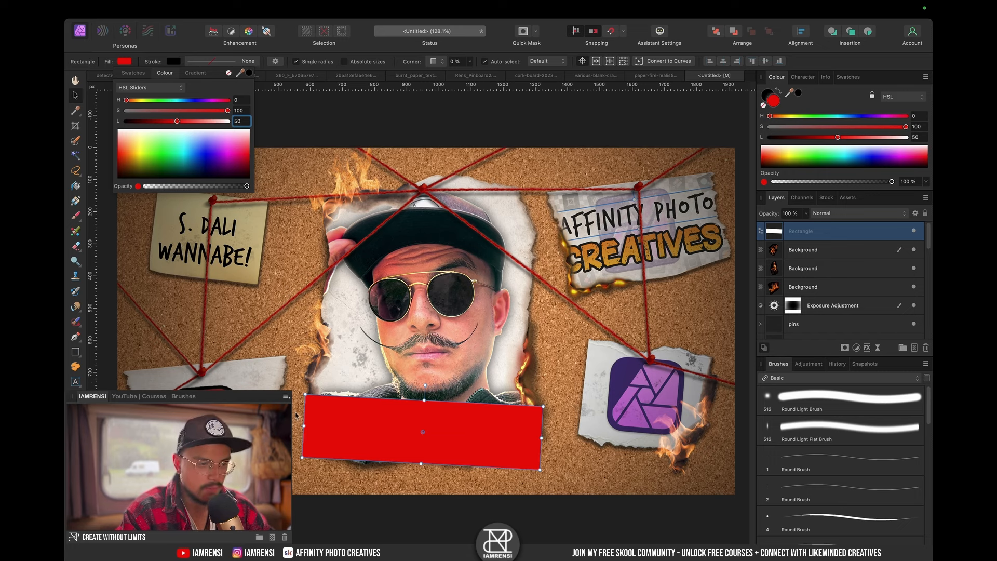
- Nudge the red banner slightly under the portrait and lower its upper edge a little to reduce its height
left_click(466, 430)
left_click_drag(466, 430, 469, 429)
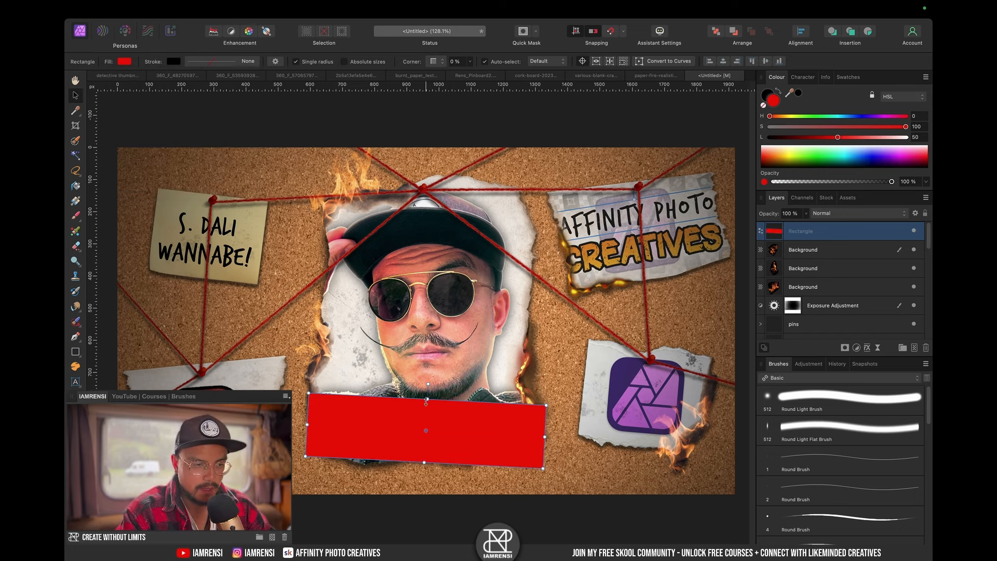
left_click_drag(428, 399, 427, 403)
- Add the text "WANTED" at about 148.6 pt on the red banner and colour it white
key("t")
left_click_drag(323, 406, 324, 458)
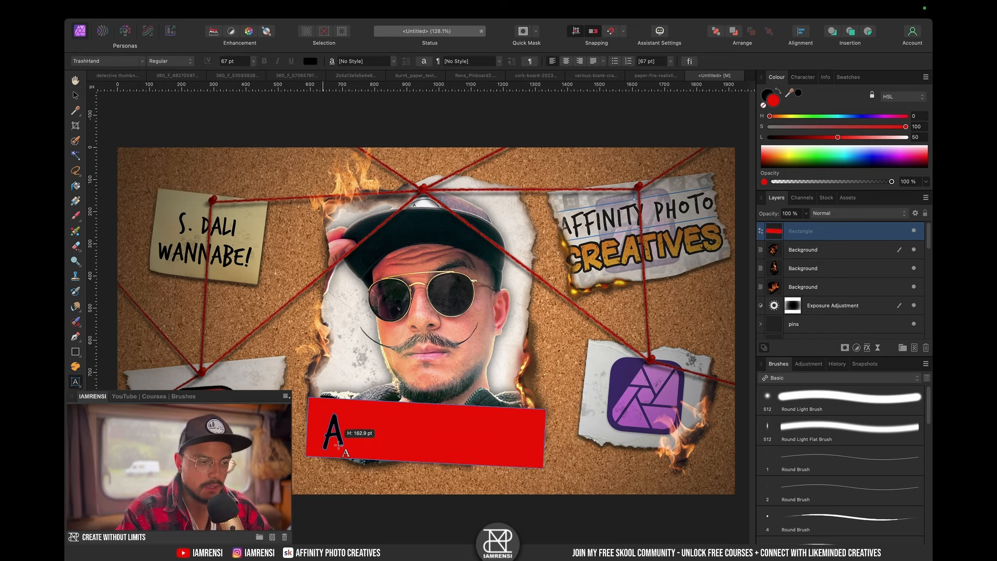
type("WANTED")
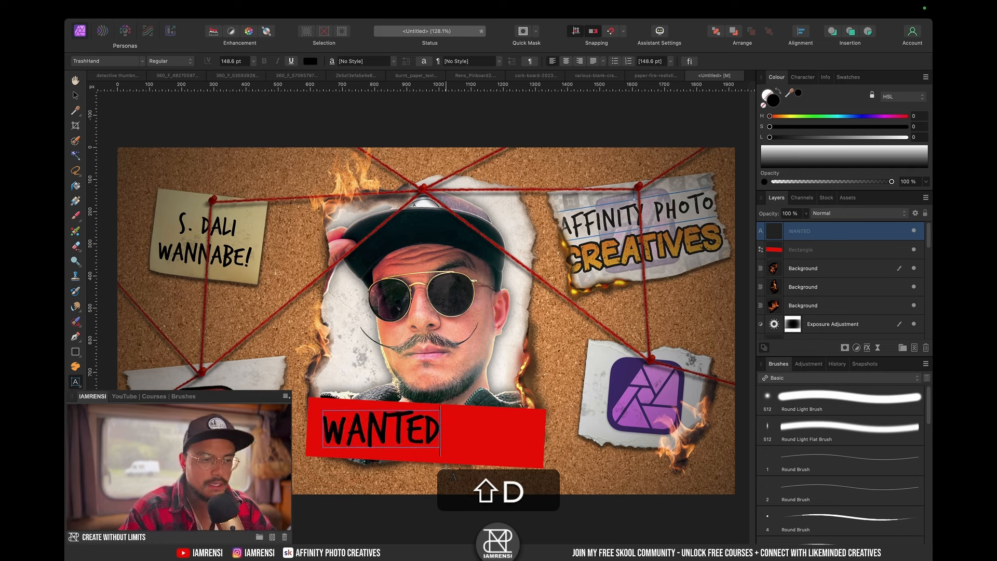
key("shift+super+a")
key("super+a")
left_click(310, 62)
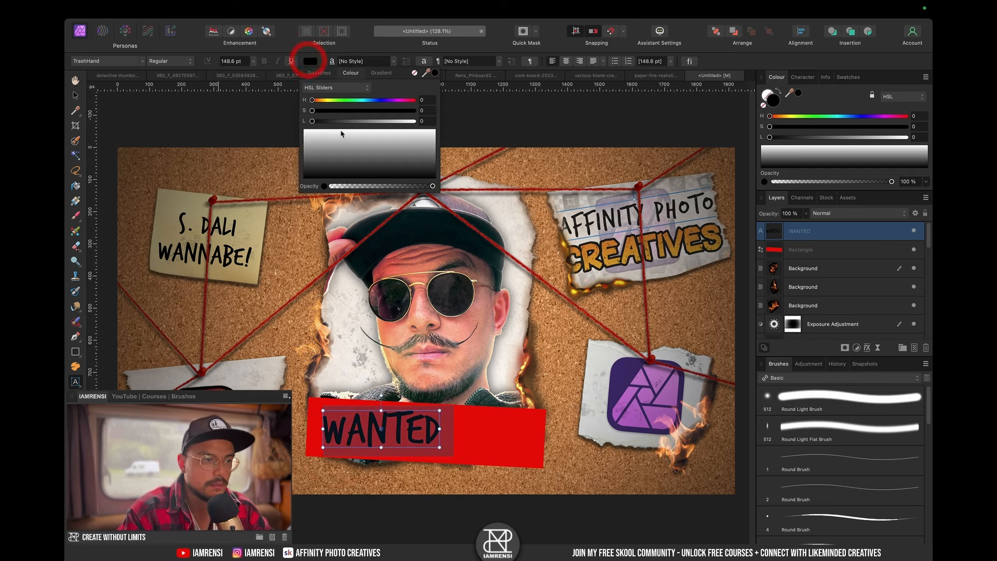
left_click_drag(347, 122, 499, 124)
- Set the WANTED text in Arial Black and centre it horizontally and vertically on the red banner
left_click(115, 61)
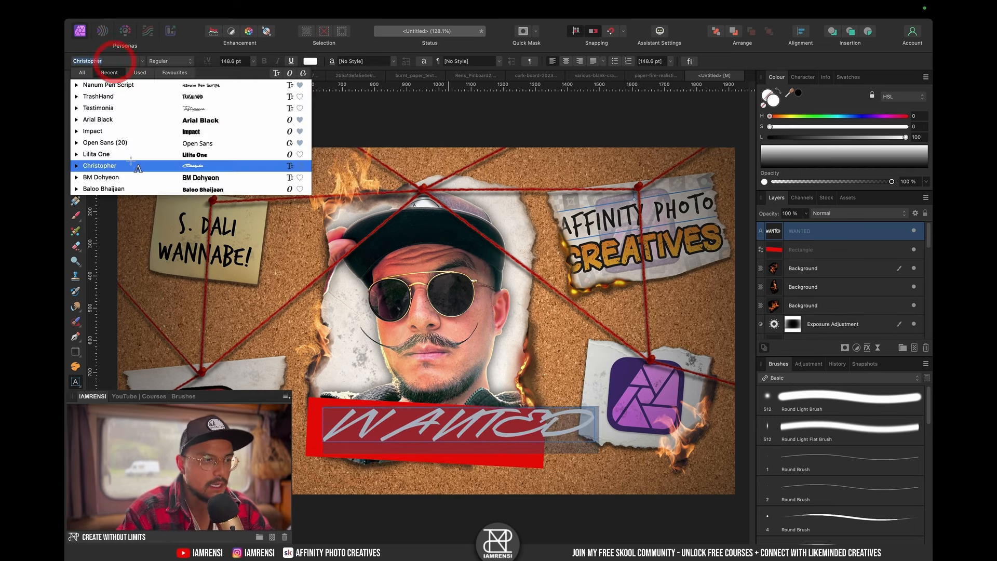
left_click(159, 120)
left_click(820, 125)
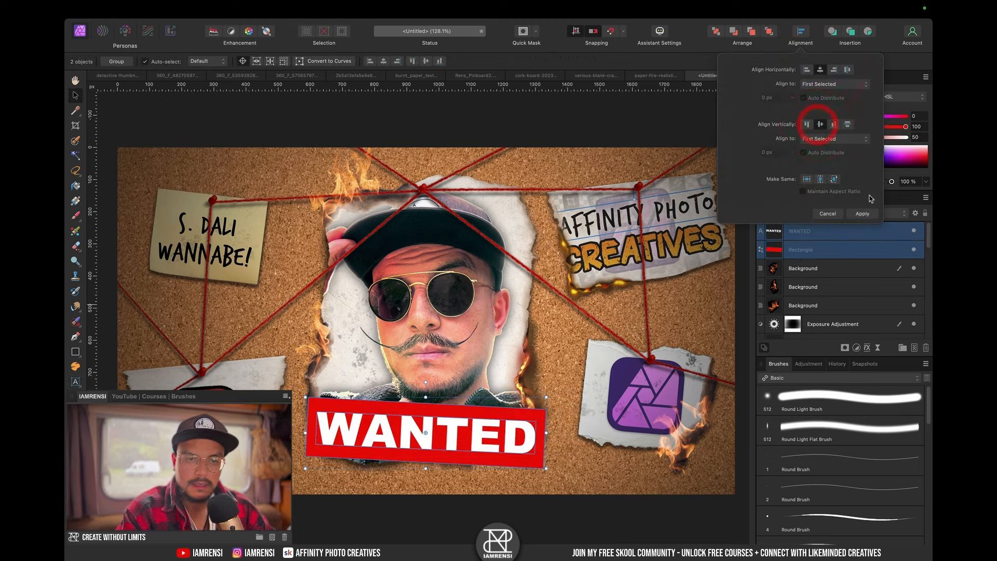
left_click(863, 213)
- Give the WANTED text a black Outer Shadow with 100% opacity, 11.2 px radius, 8.6 px offset and a 246° angle
left_click(841, 230)
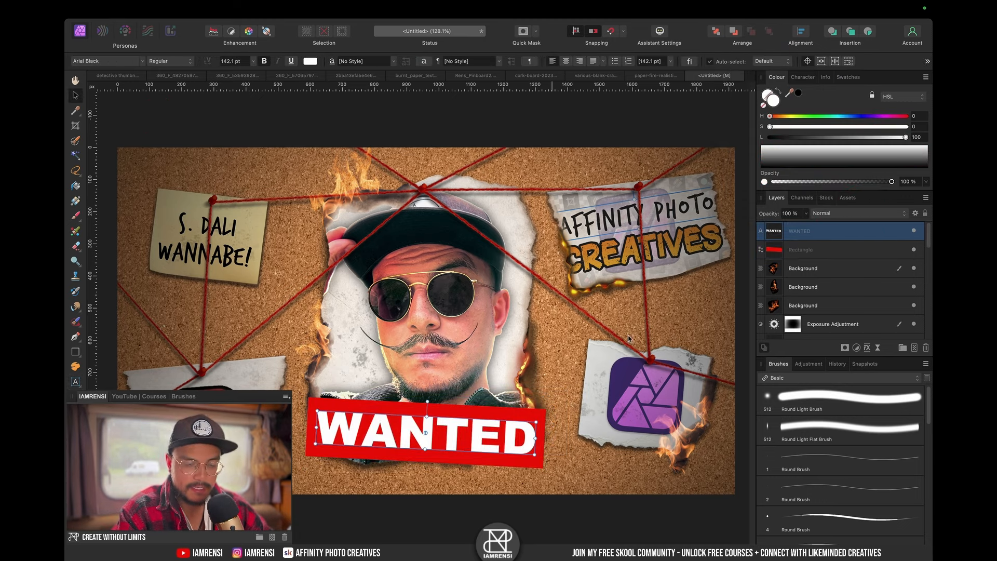
left_click(867, 348)
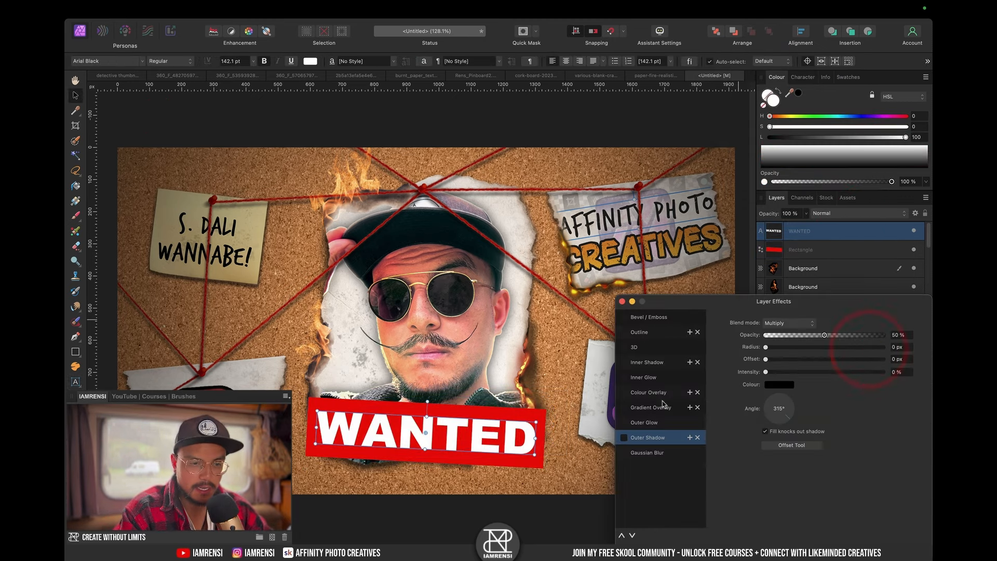
left_click(624, 439)
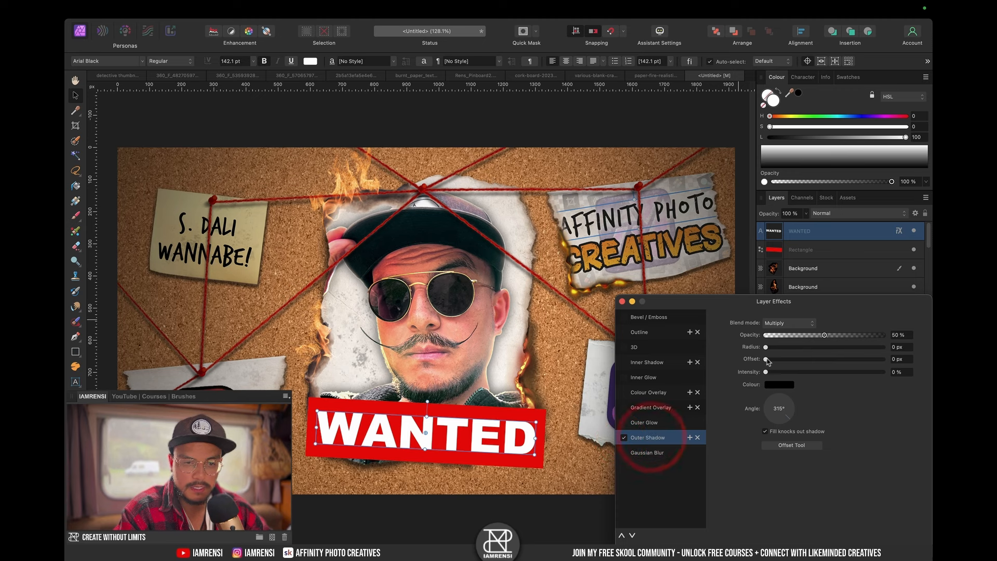
left_click_drag(766, 360, 813, 361)
left_click(782, 422)
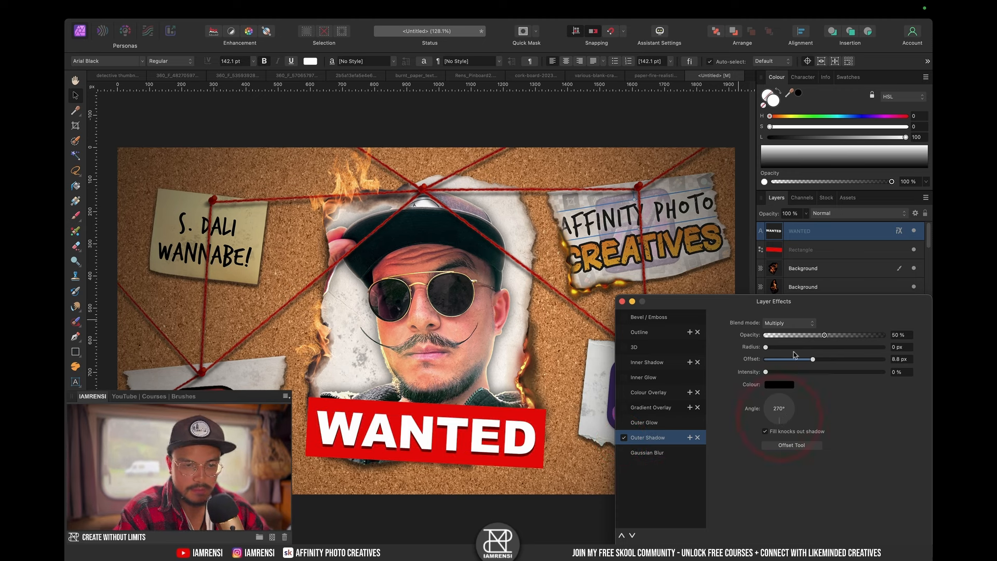
left_click_drag(826, 336, 896, 336)
left_click(775, 423)
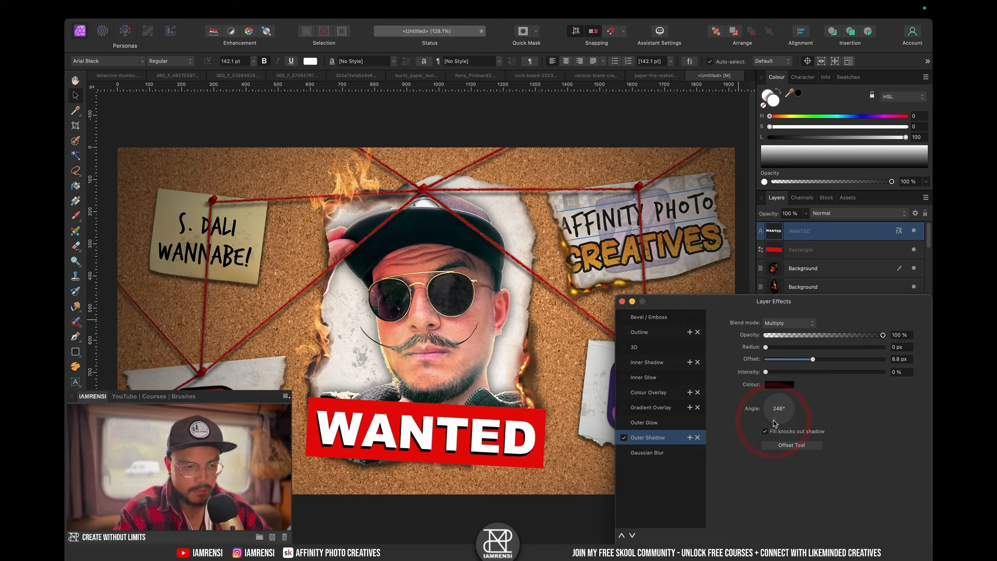
left_click_drag(815, 364, 814, 361)
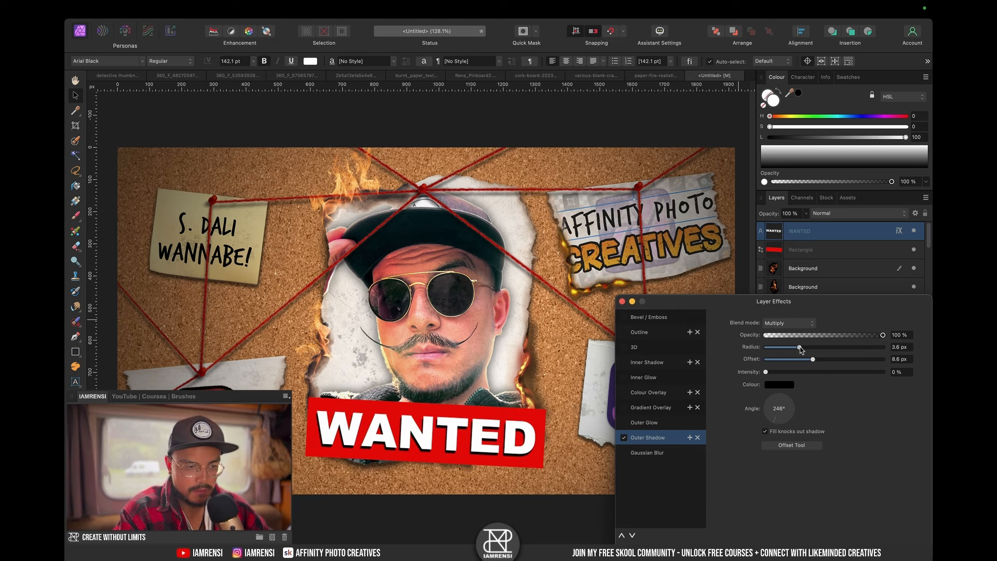
left_click_drag(817, 348, 818, 347)
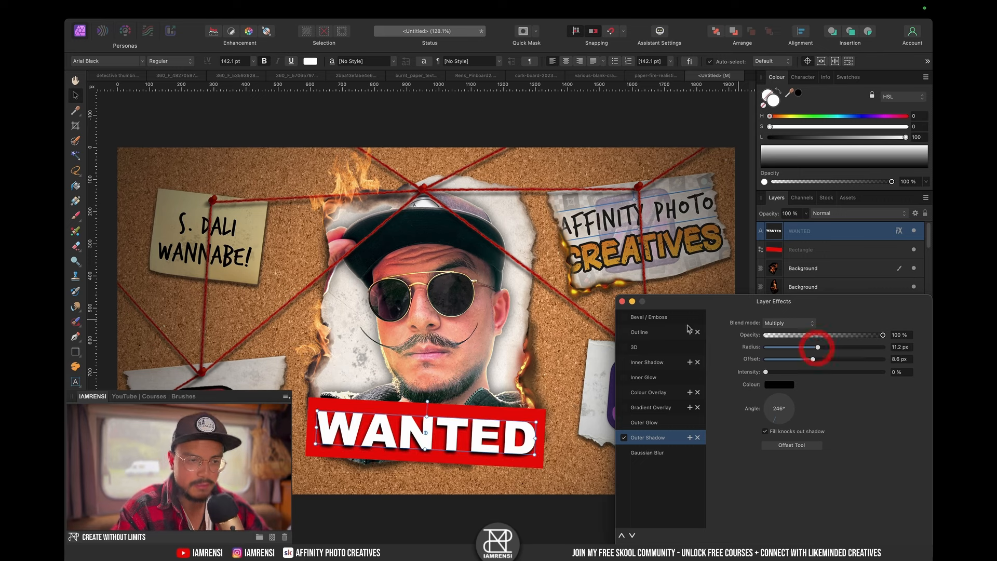
left_click(623, 301)
- Give the red banner rectangle a black Outer Shadow with a 40.1 px radius and 30% intensity
left_click(825, 247)
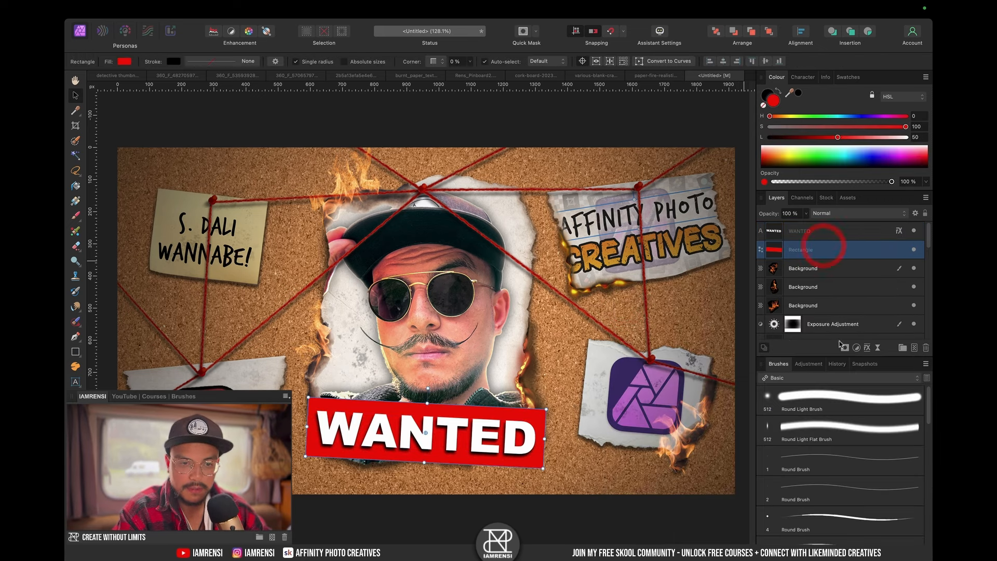
left_click(868, 347)
left_click(624, 438)
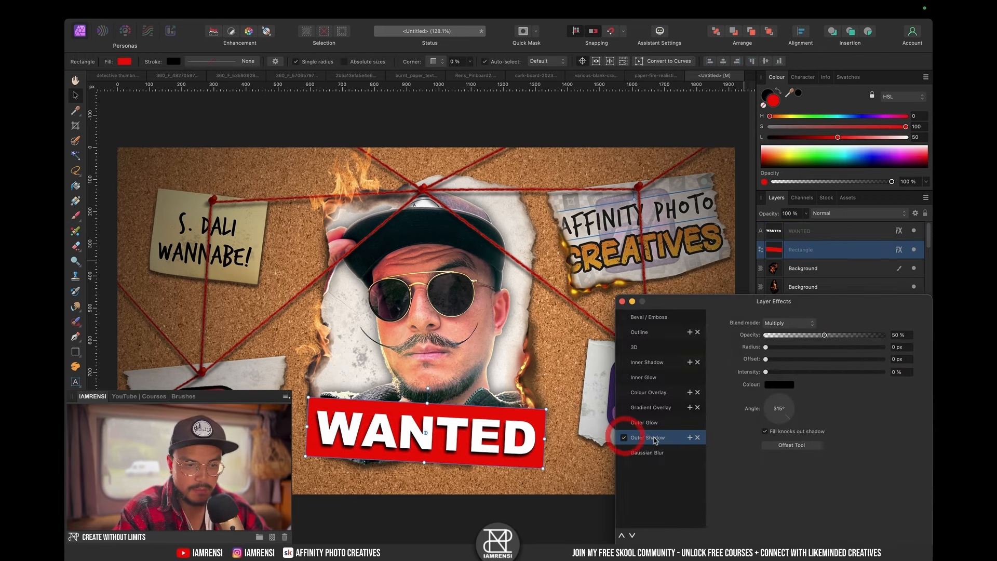
left_click_drag(766, 347, 857, 358)
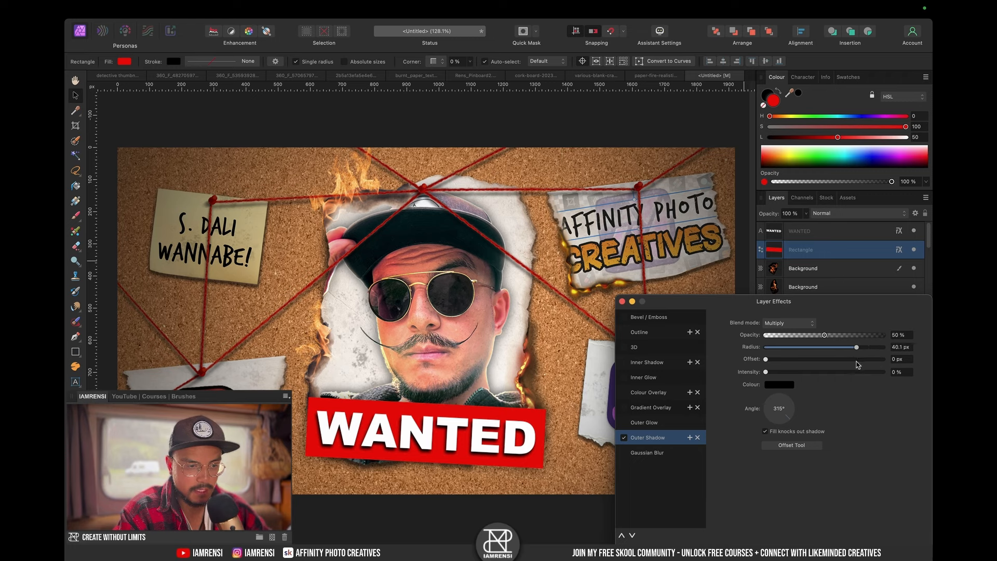
left_click_drag(766, 372, 806, 372)
left_click(622, 302)
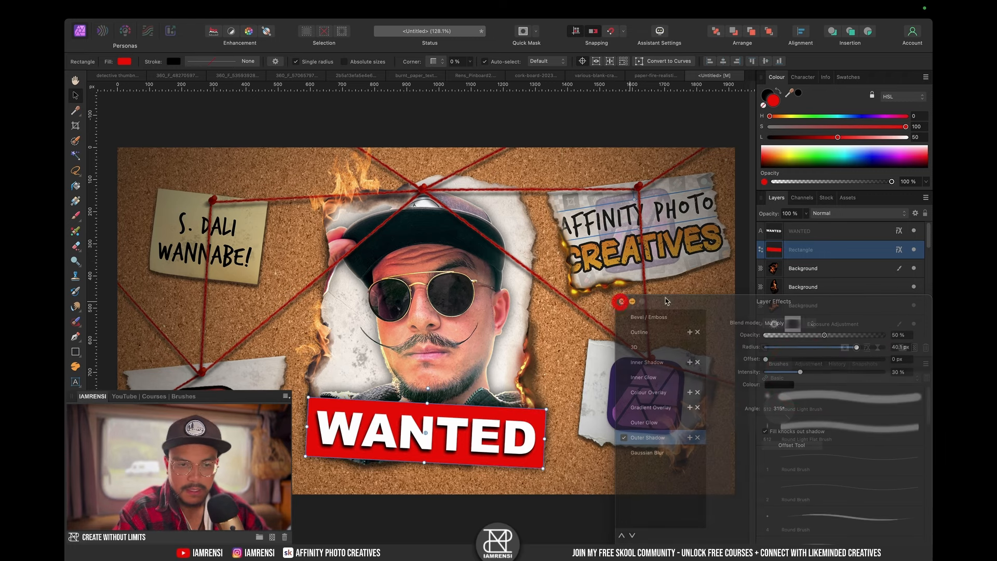